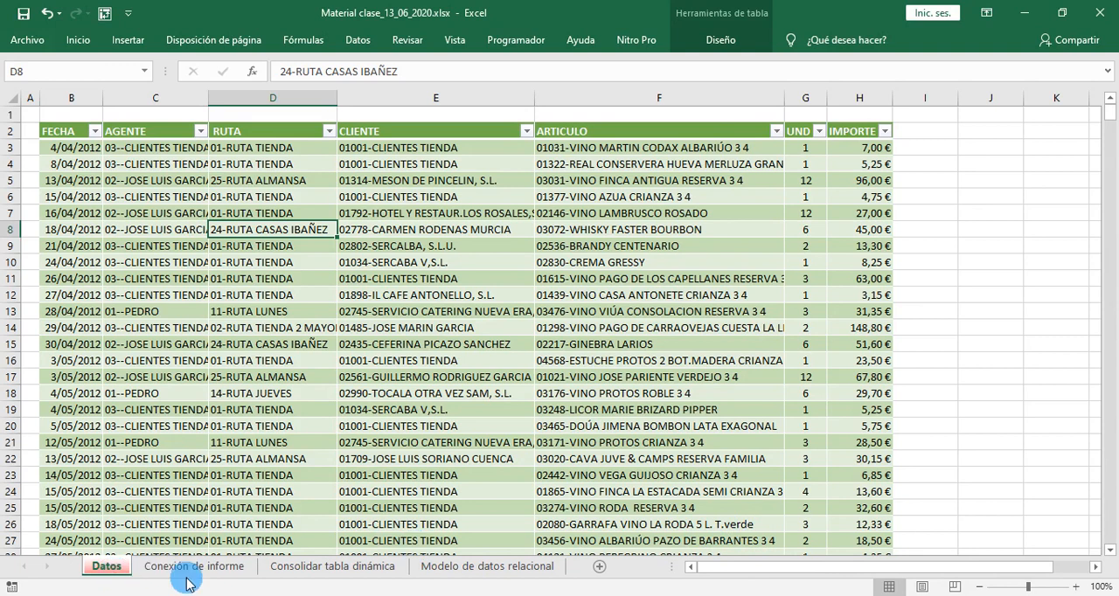
# - Review the sales table on the Datos sheet and the empty Conexión de informe sheet
pyautogui.click(187, 567)
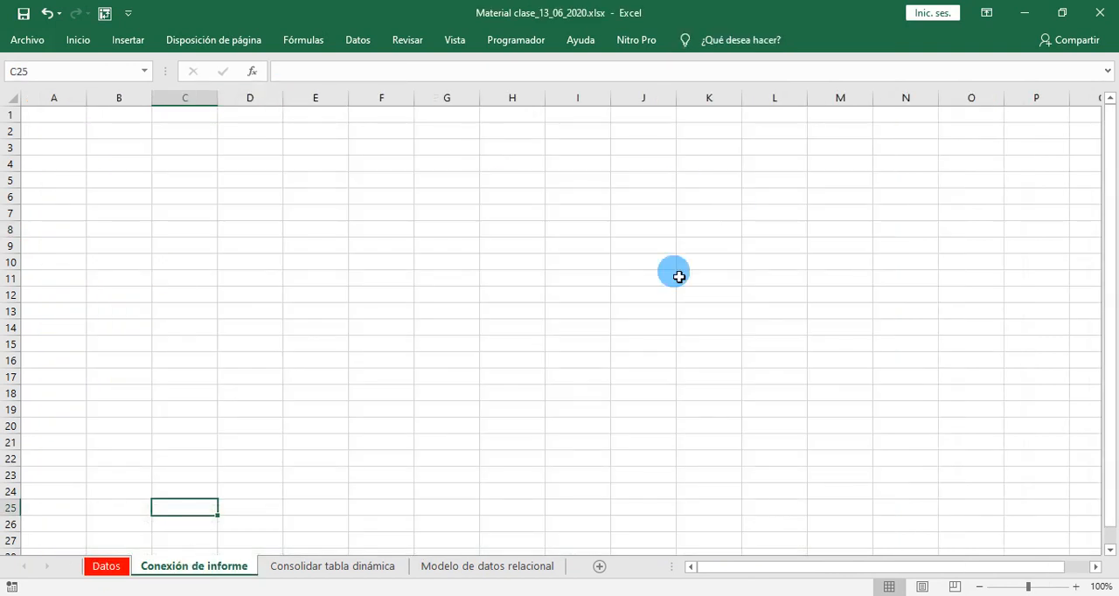
pyautogui.click(105, 567)
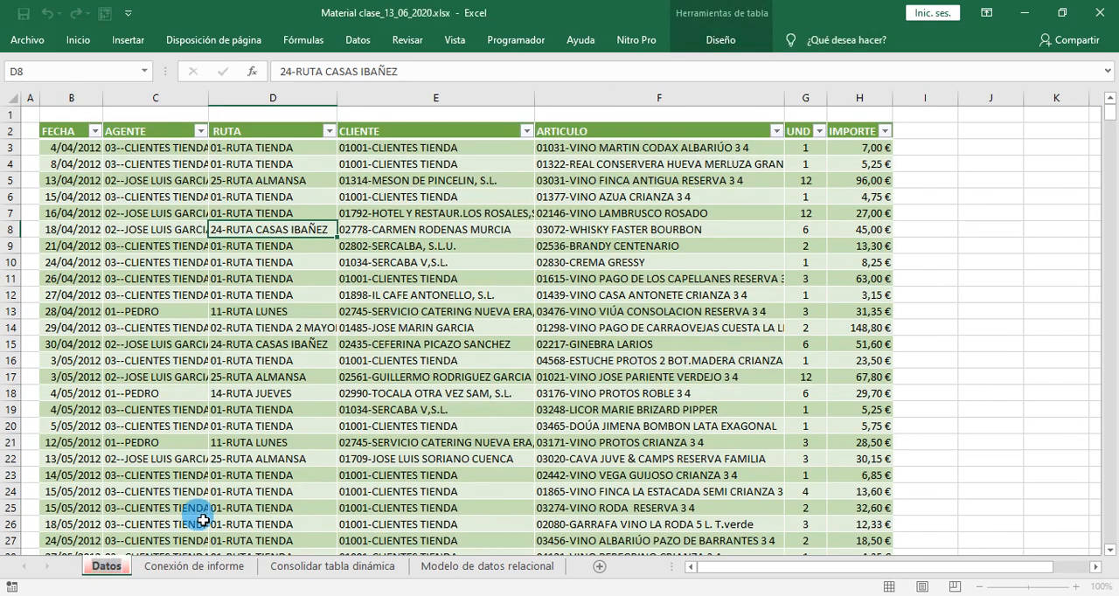
pyautogui.click(186, 568)
pyautogui.click(105, 568)
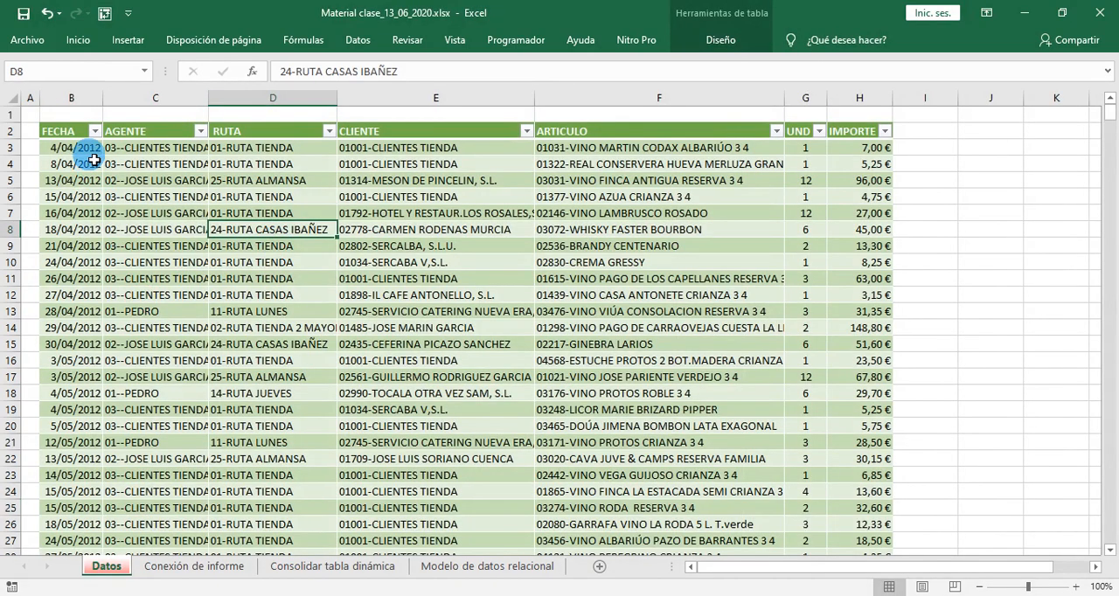
pyautogui.moveTo(66, 133); pyautogui.dragTo(861, 542)
# - Insert a pivot table based on Tabla1 at cell C5 of the Conexión de informe sheet
pyautogui.click(194, 567)
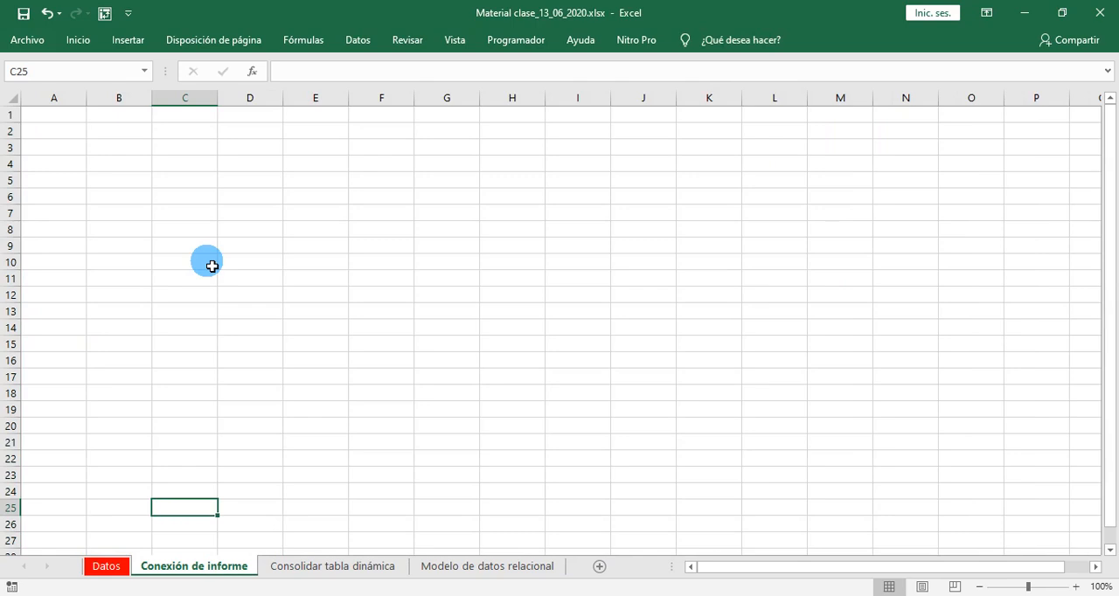
pyautogui.press('XF86AudioLowerVolume')
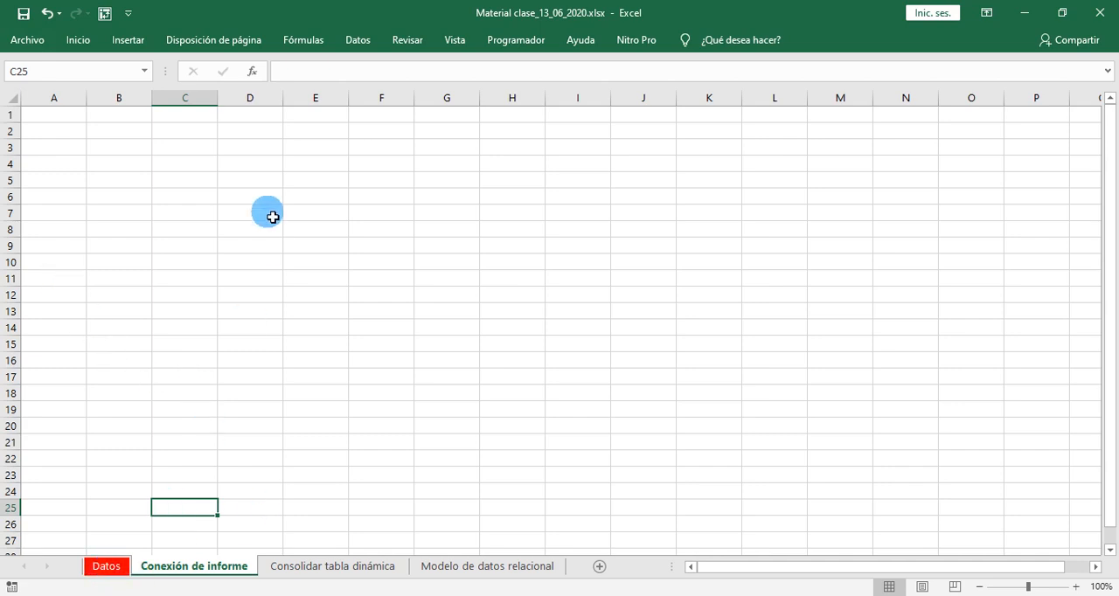
pyautogui.click(184, 182)
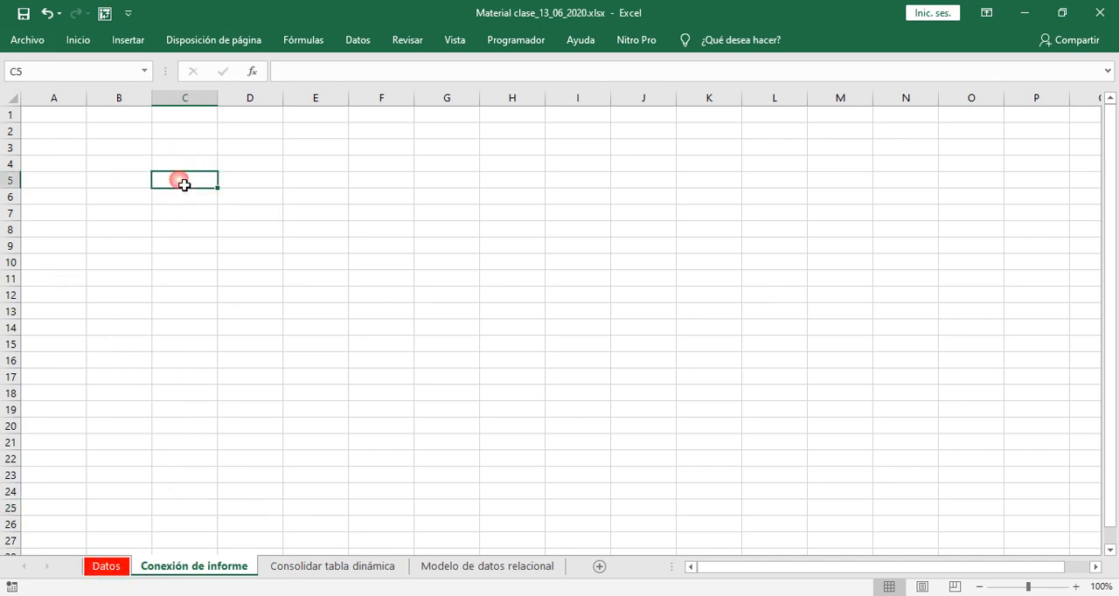
pyautogui.click(129, 40)
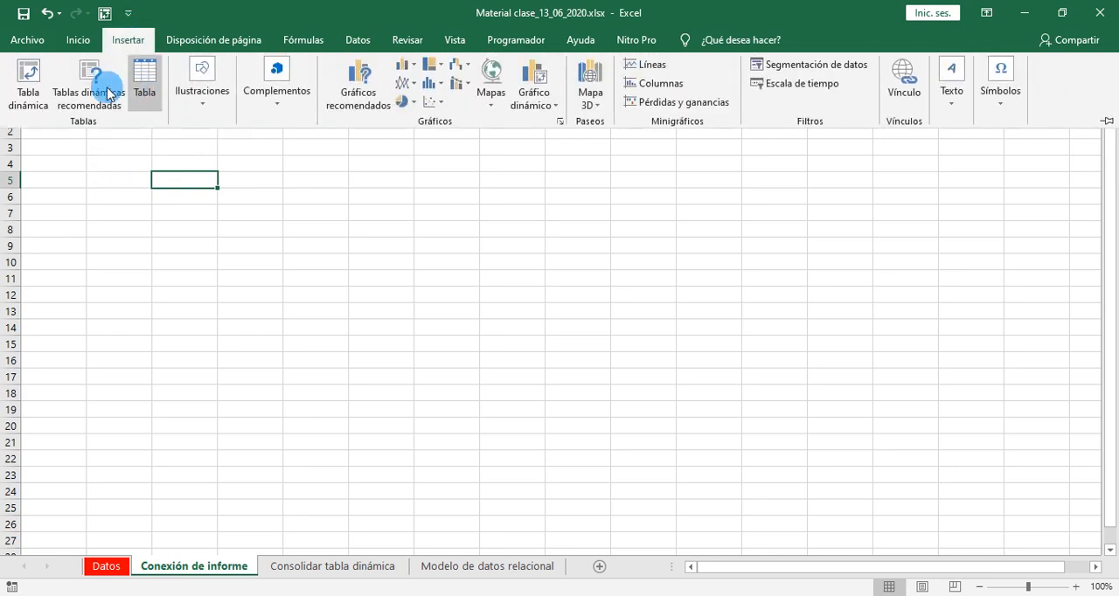
pyautogui.click(28, 77)
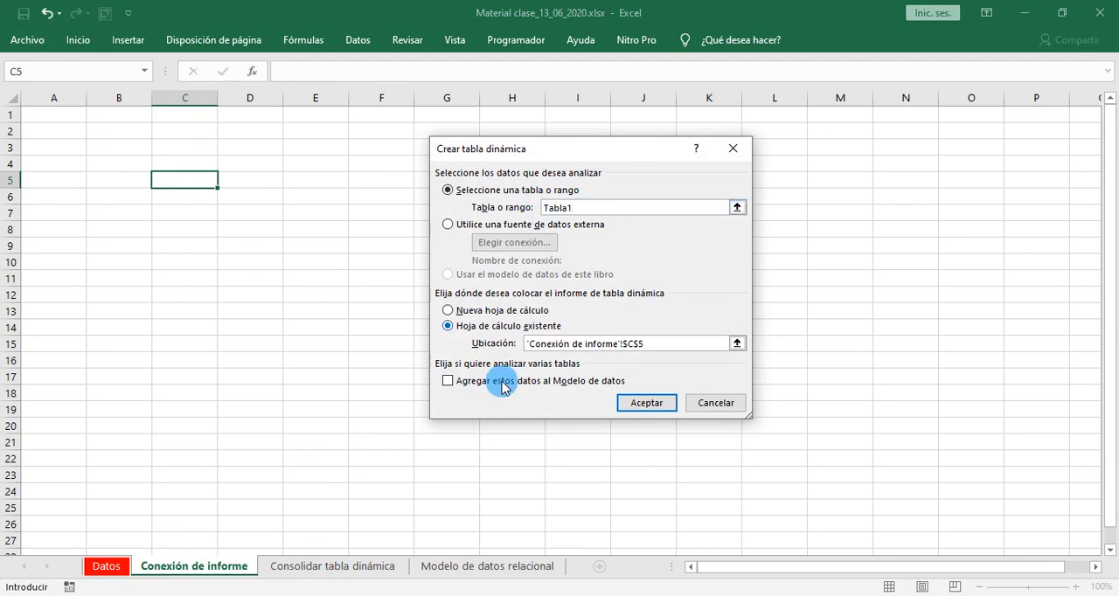
pyautogui.click(645, 403)
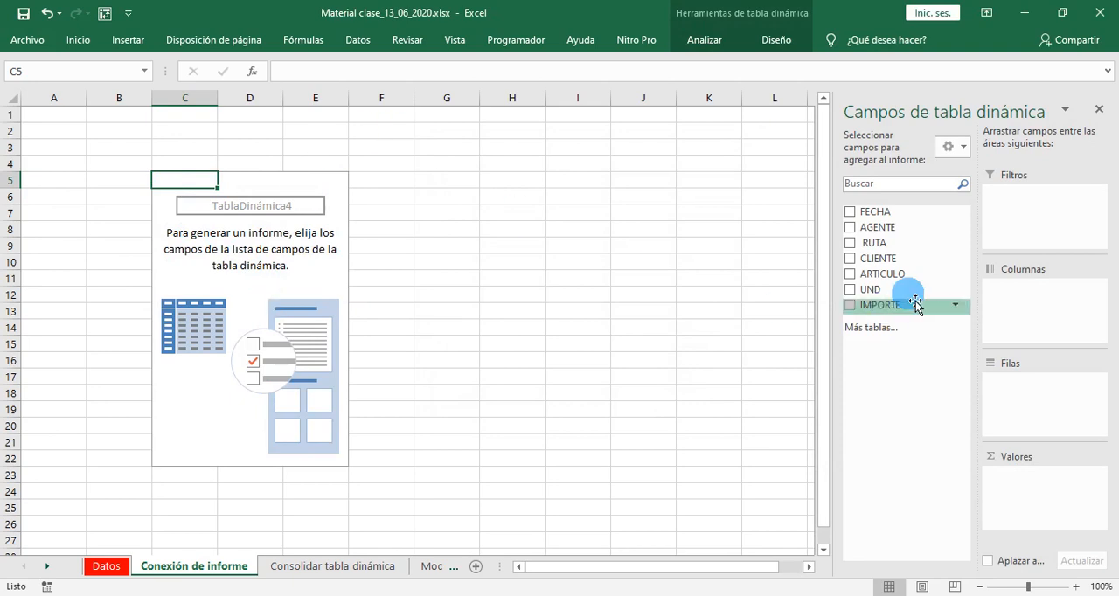
# - Lay out the pivot table with AGENTE in columns, FECHA in rows without the Años level, and the sum of IMPORTE as values
pyautogui.moveTo(896, 242); pyautogui.dragTo(1025, 302)
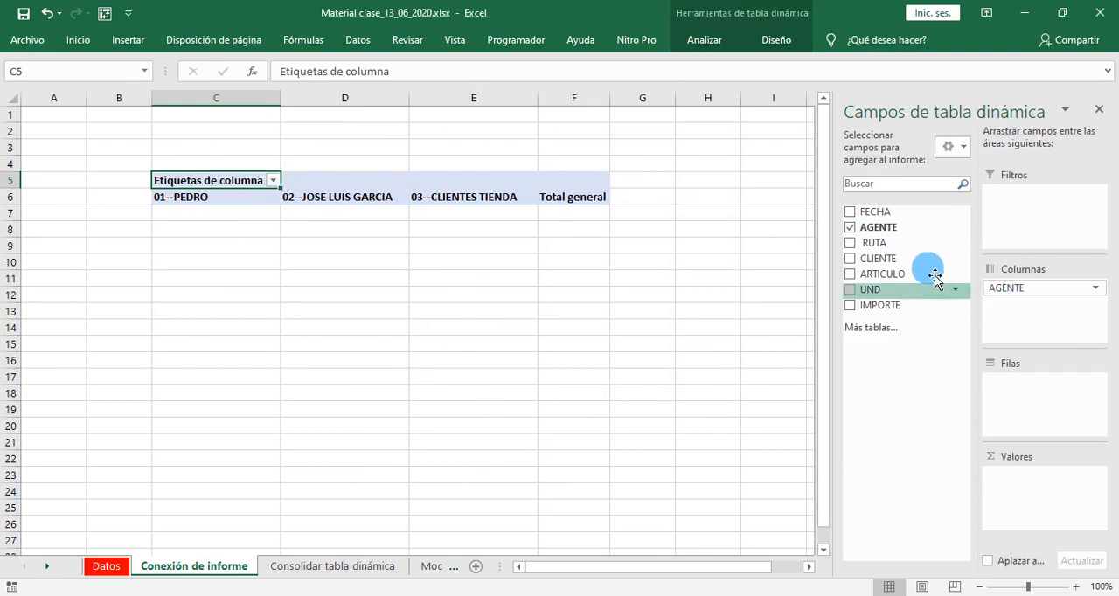
pyautogui.moveTo(875, 211); pyautogui.dragTo(1032, 416)
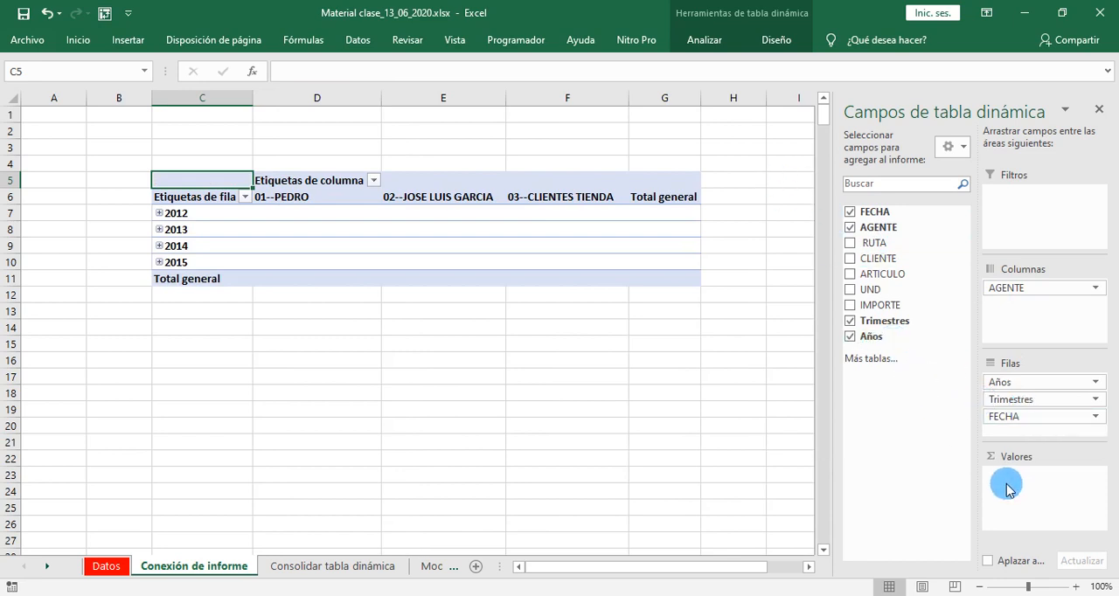
pyautogui.click(853, 341)
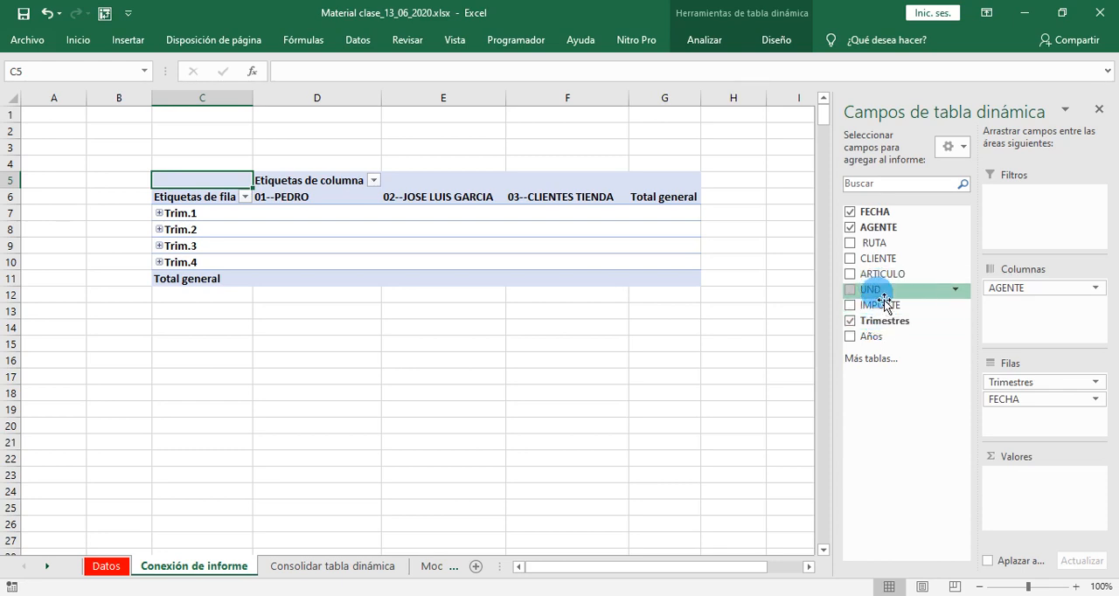
pyautogui.moveTo(879, 305); pyautogui.dragTo(1032, 488)
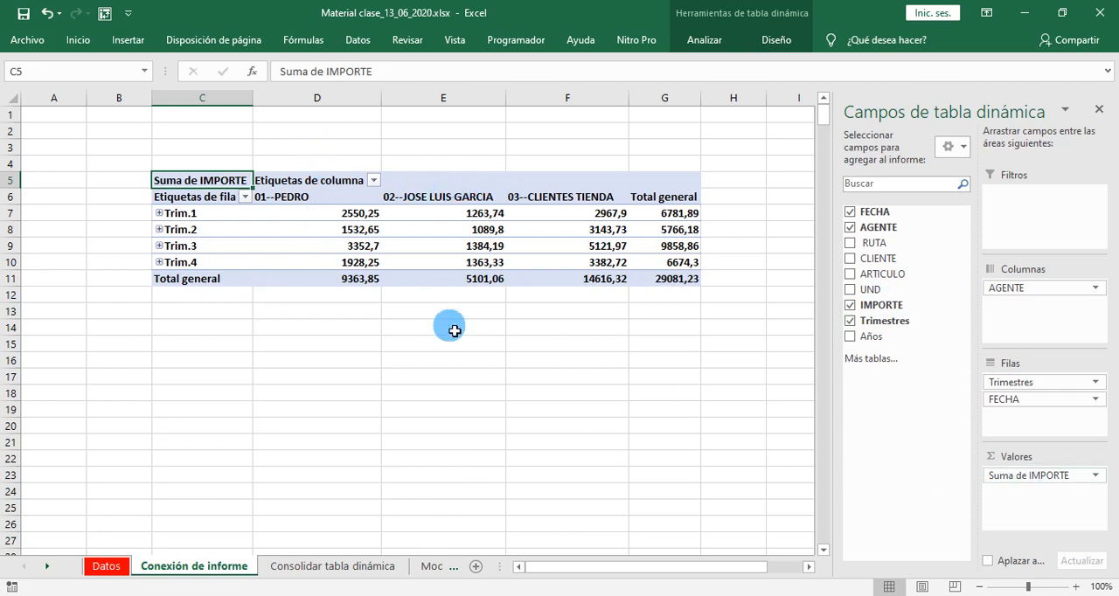
# - Group the pivot table's date rows by Meses and Trimestres only, leaving out Años
pyautogui.click(215, 218)
pyautogui.rightClick(215, 218)
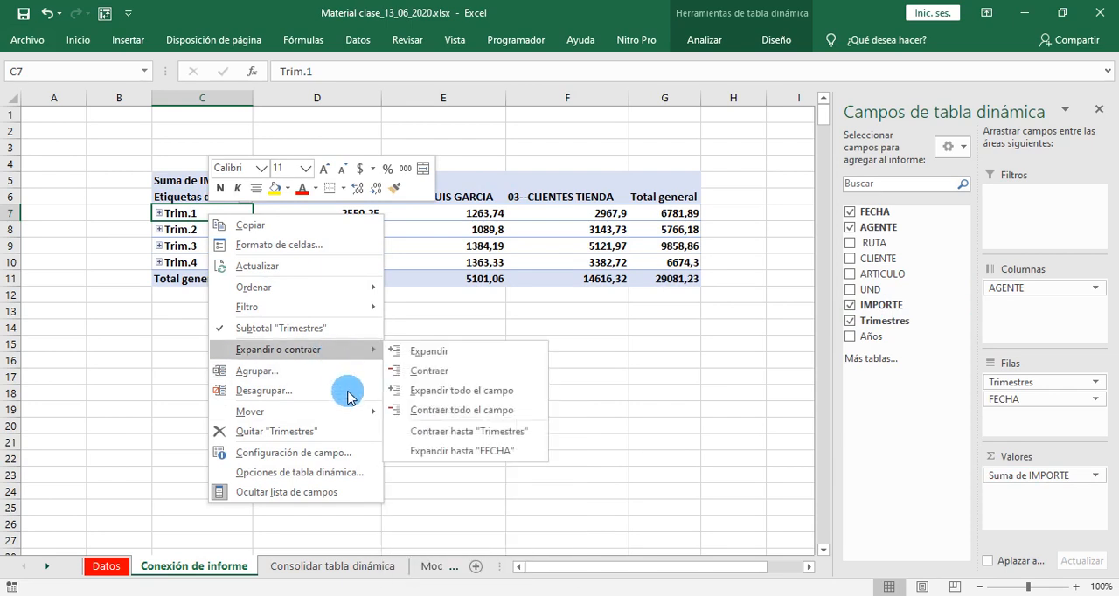
pyautogui.click(315, 371)
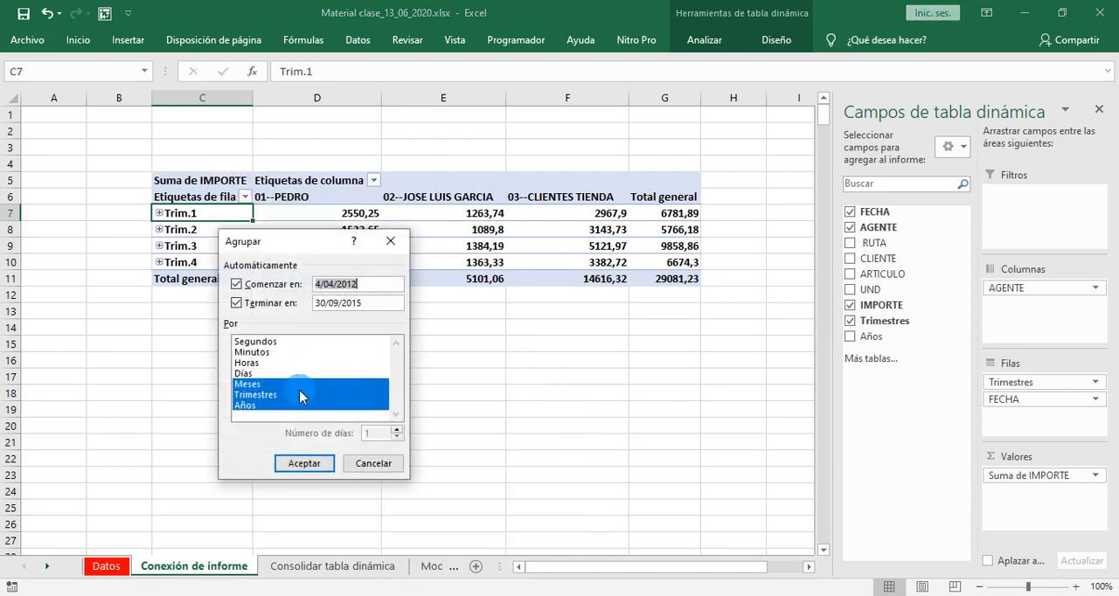
pyautogui.click(244, 406)
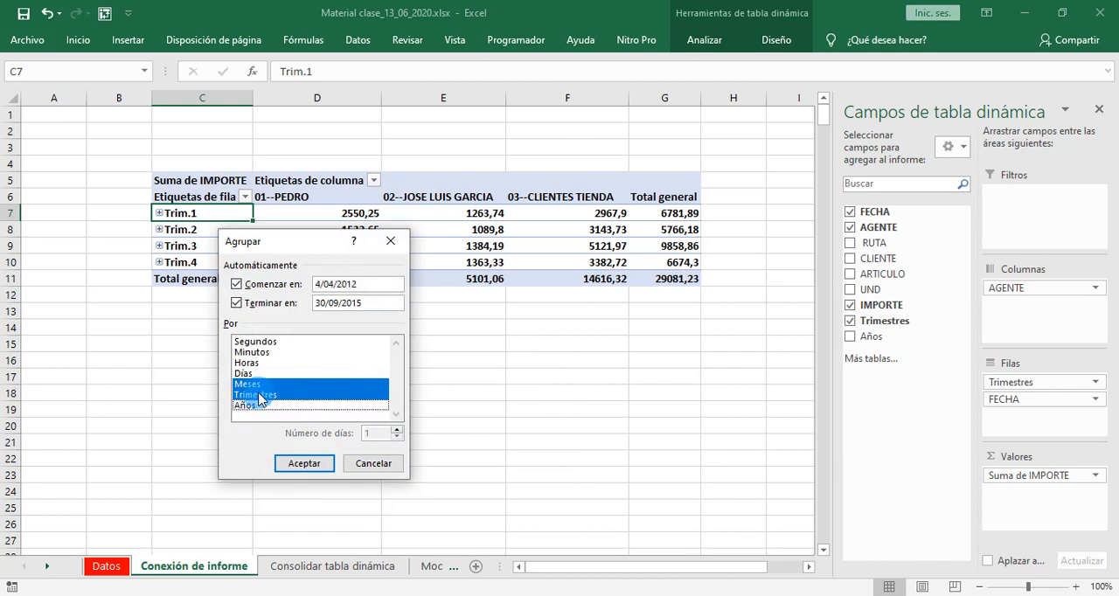
pyautogui.click(300, 465)
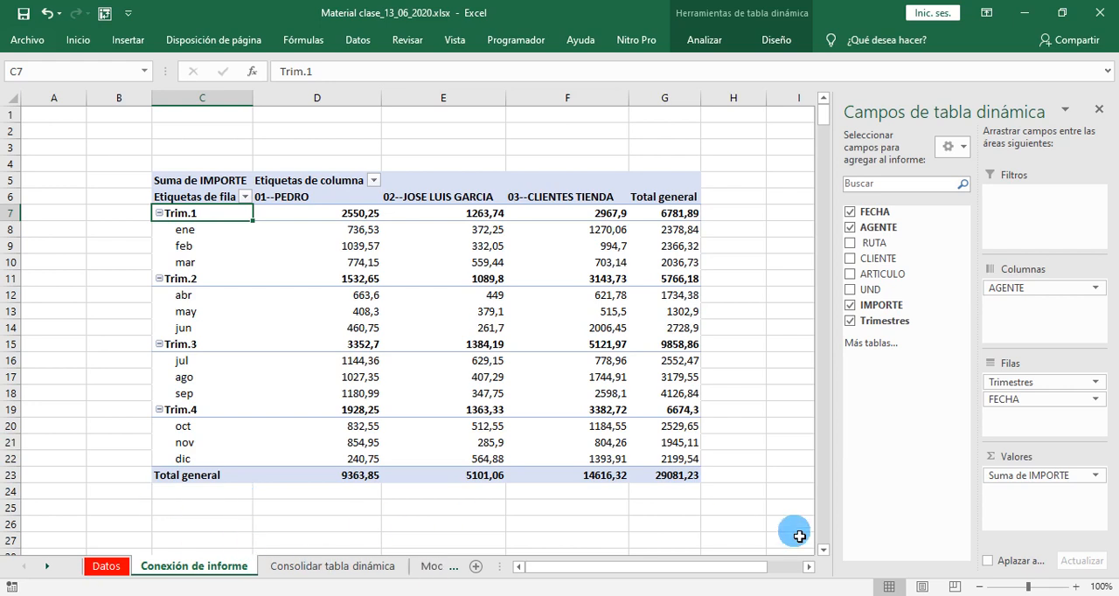
# - Insert a second pivot table based on Tabla1 at cell J5 of the same sheet
pyautogui.click(738, 361)
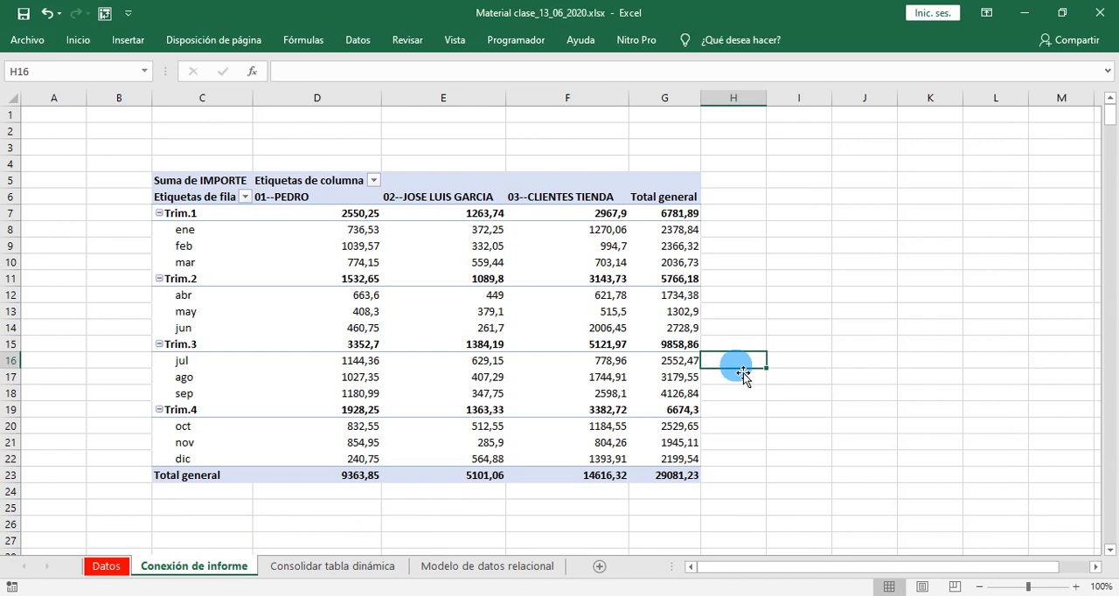
pyautogui.press('Right')
pyautogui.press('Right')
pyautogui.press('Right')
pyautogui.press('Right')
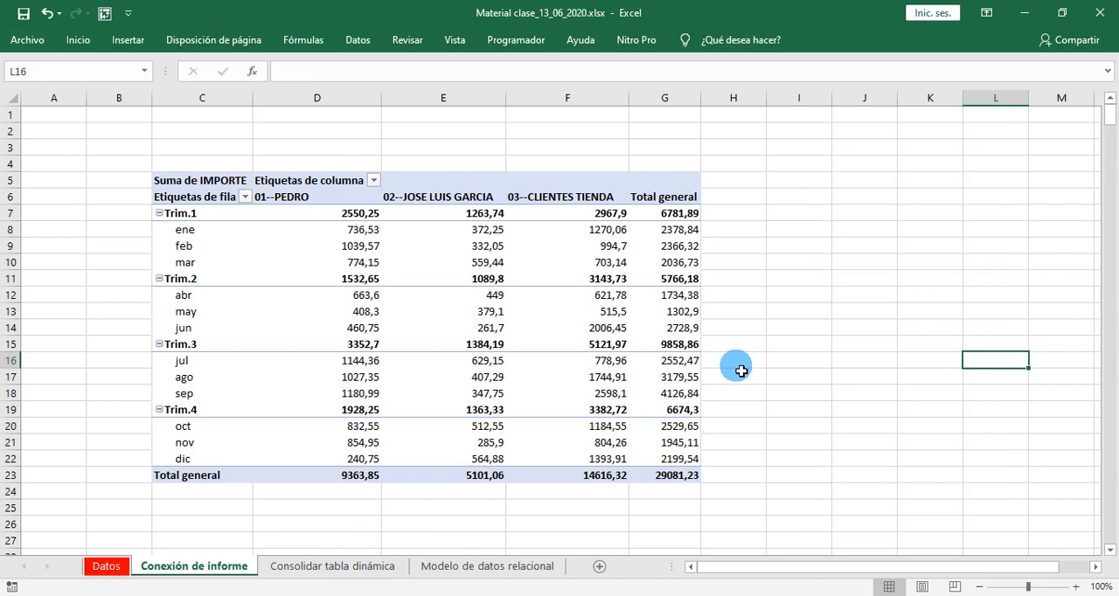
pyautogui.press('Right')
pyautogui.press('Up')
pyautogui.press('Up')
pyautogui.press('Up')
pyautogui.press('Up')
pyautogui.press('Up')
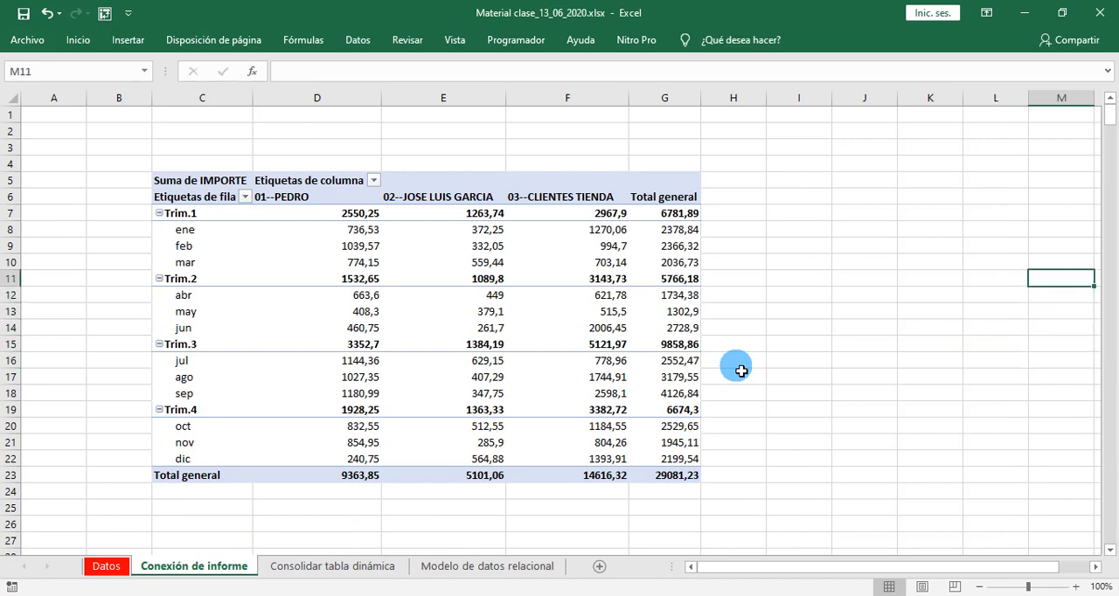
pyautogui.press('Left')
pyautogui.press('Left')
pyautogui.press('Left')
pyautogui.press('Left')
pyautogui.press('Up')
pyautogui.press('Up')
pyautogui.press('Right')
pyautogui.press('Up')
pyautogui.press('Up')
pyautogui.press('Up')
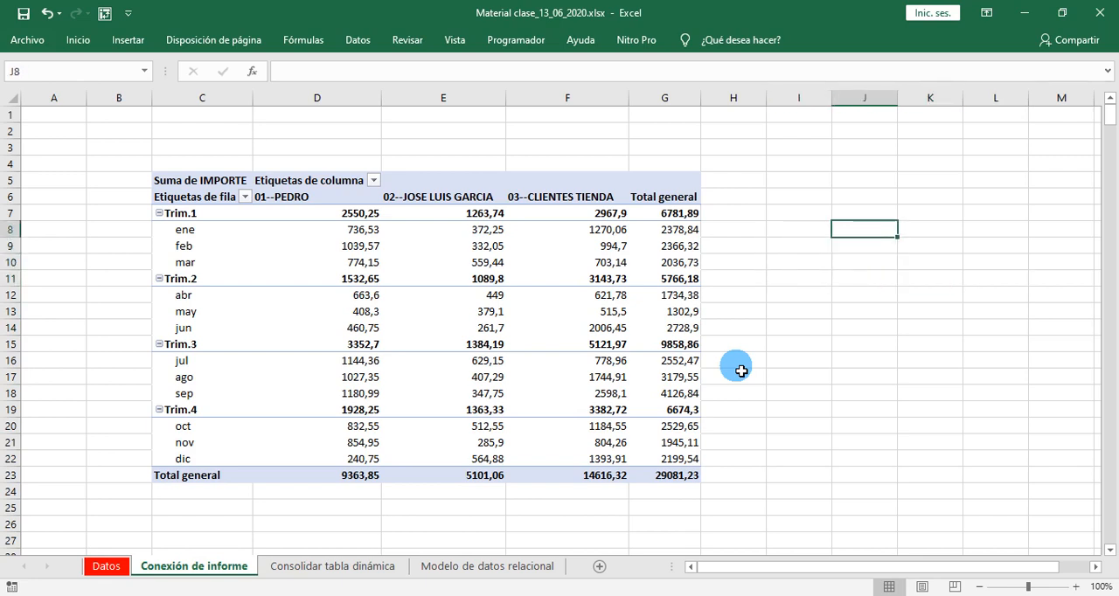
pyautogui.press('Up')
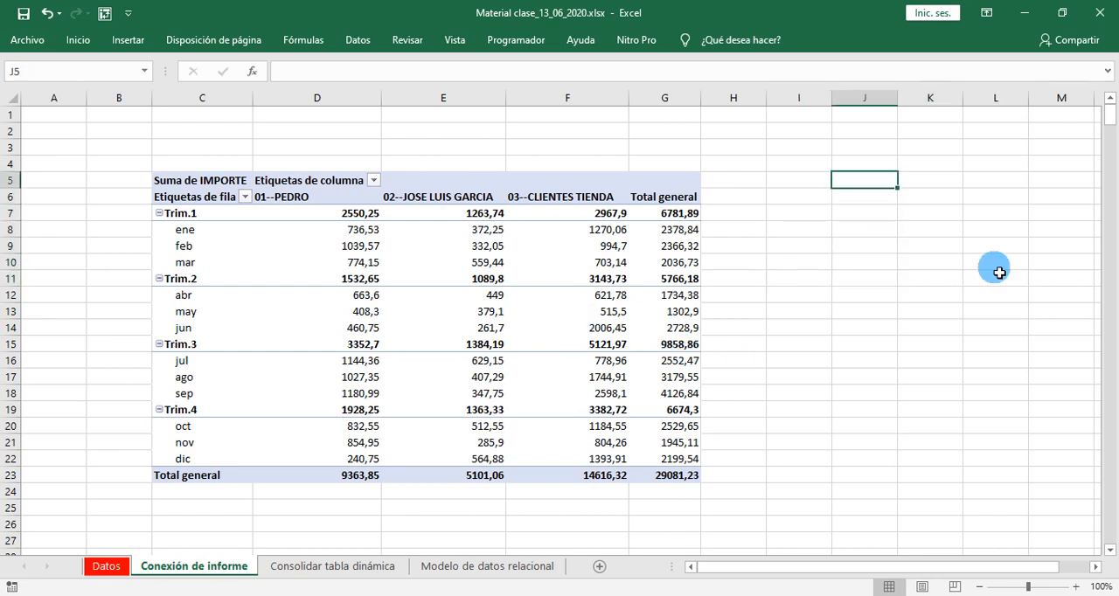
pyautogui.click(129, 40)
pyautogui.click(26, 77)
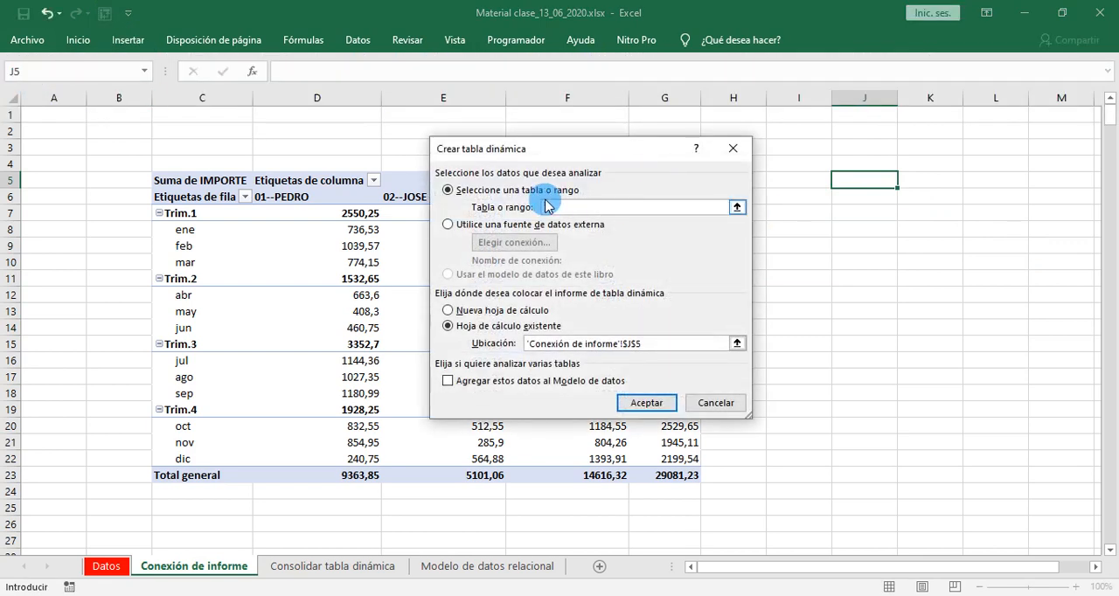
pyautogui.write('Tabla1')
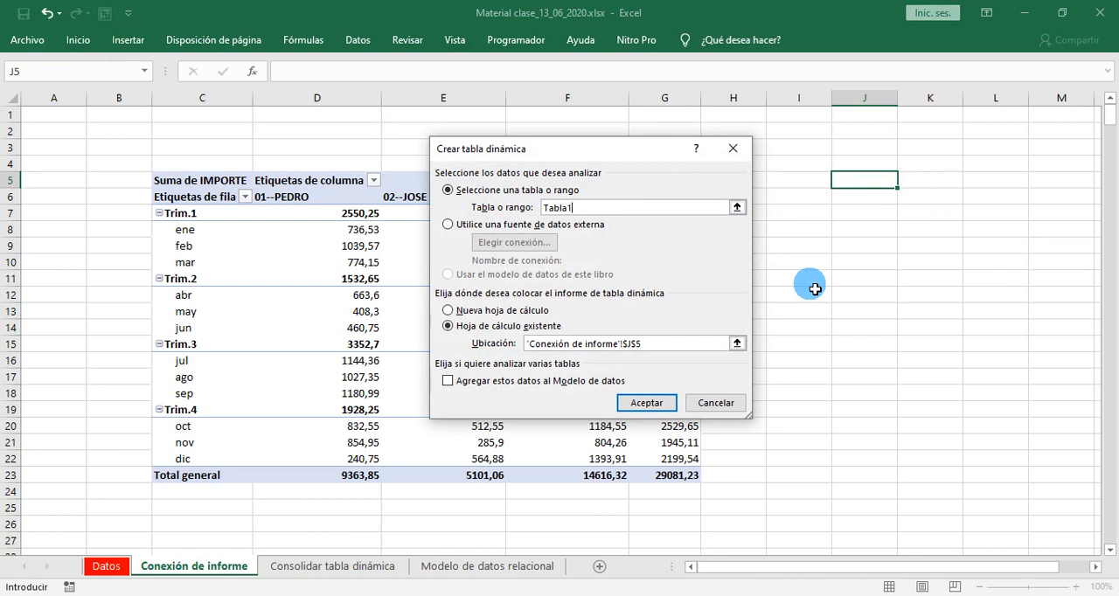
pyautogui.click(643, 404)
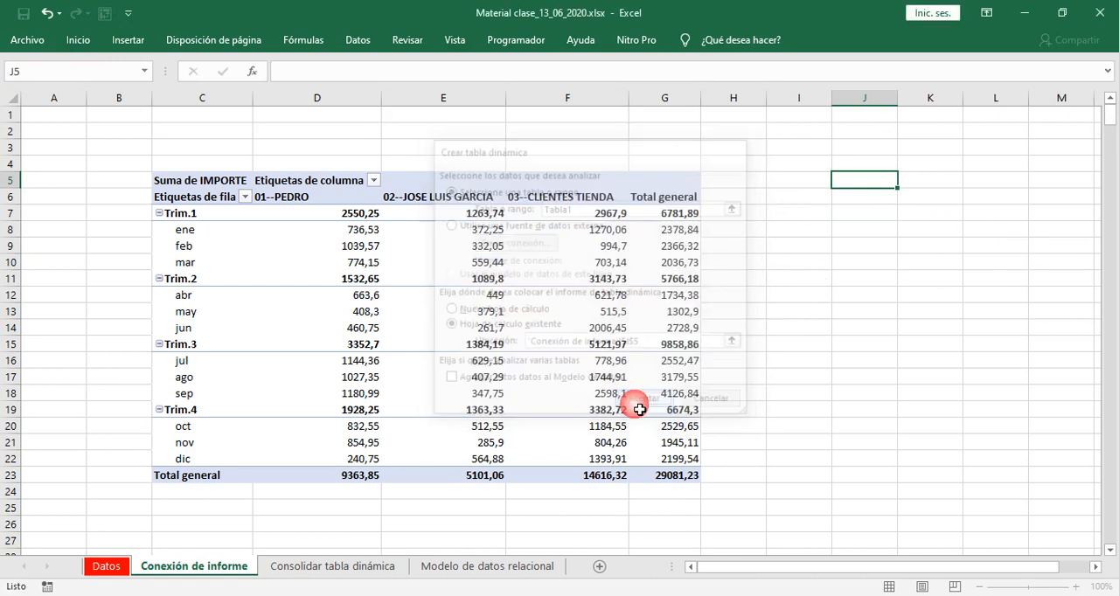
# - Lay out the second pivot table with RUTA and CLIENTE in rows and the sum of IMPORTE as values
pyautogui.moveTo(709, 572); pyautogui.dragTo(779, 572)
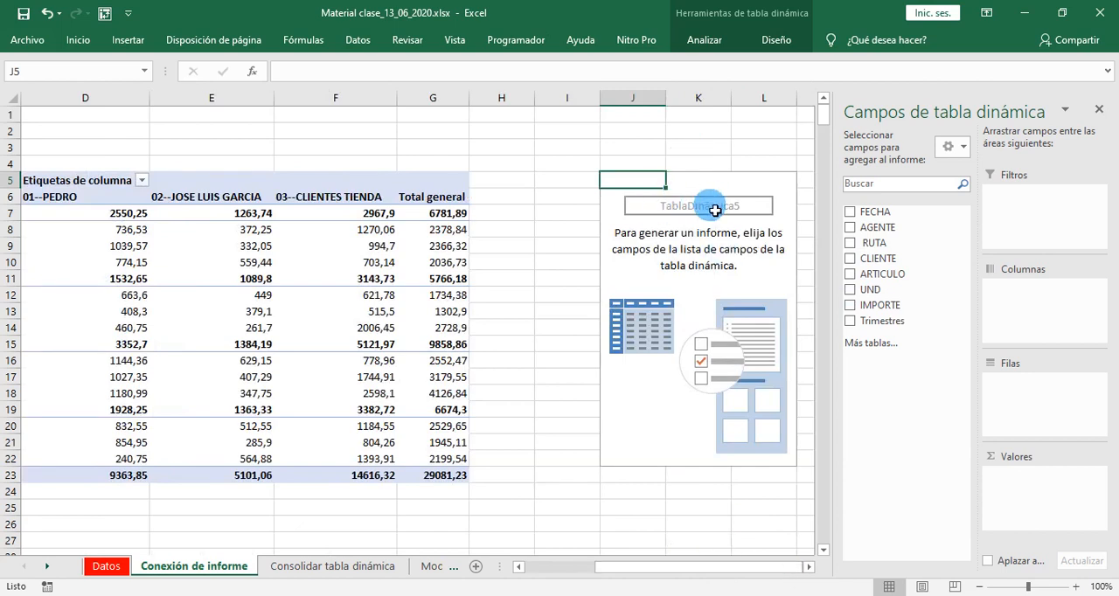
pyautogui.moveTo(855, 332); pyautogui.dragTo(854, 333)
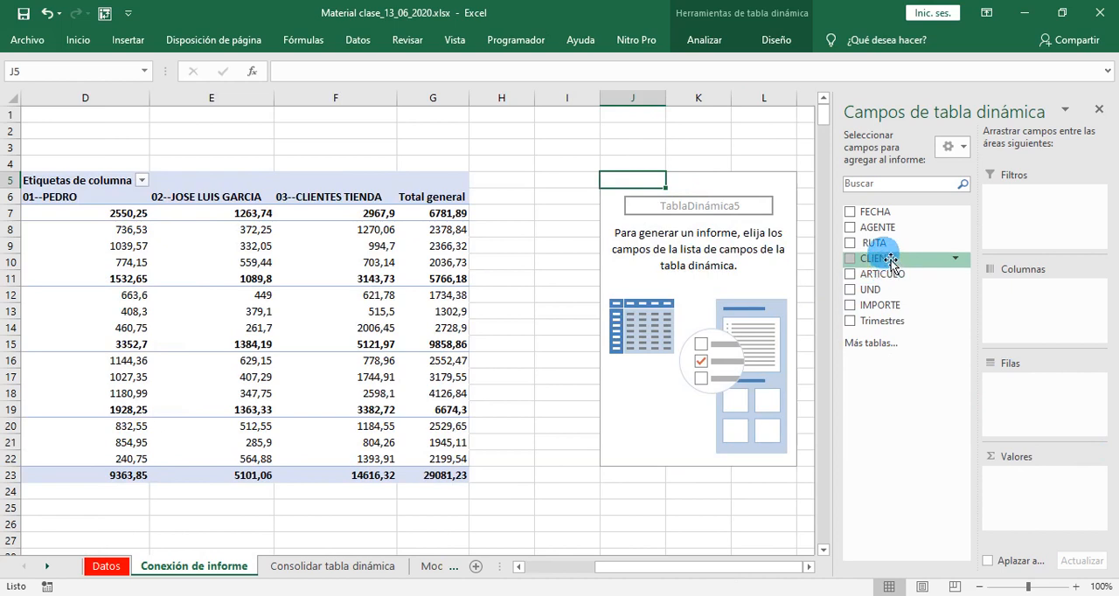
pyautogui.moveTo(882, 245); pyautogui.dragTo(1032, 390)
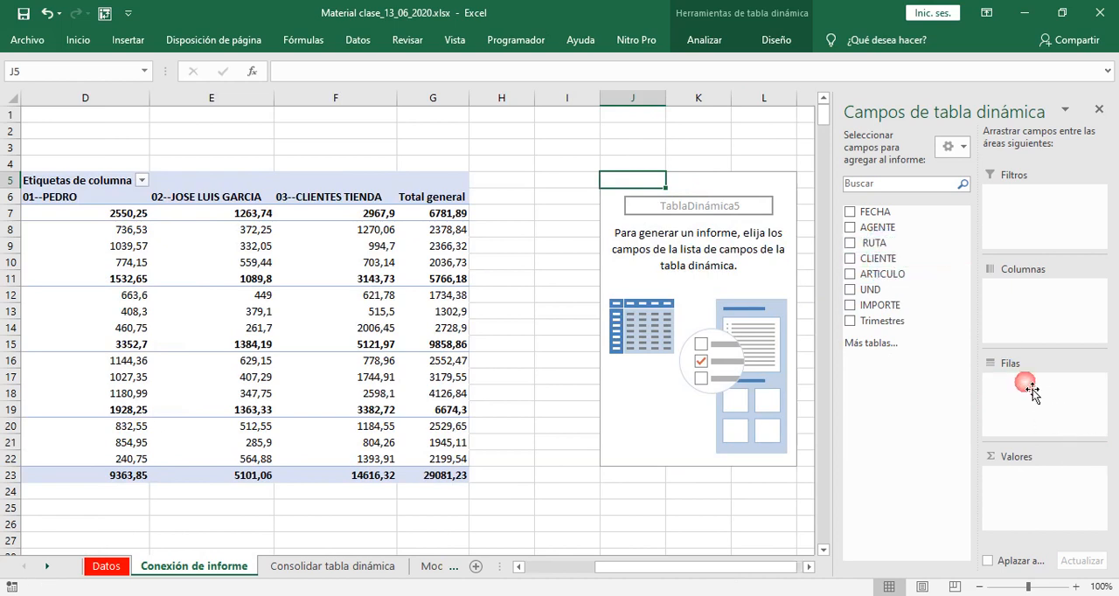
pyautogui.moveTo(882, 257); pyautogui.dragTo(1025, 402)
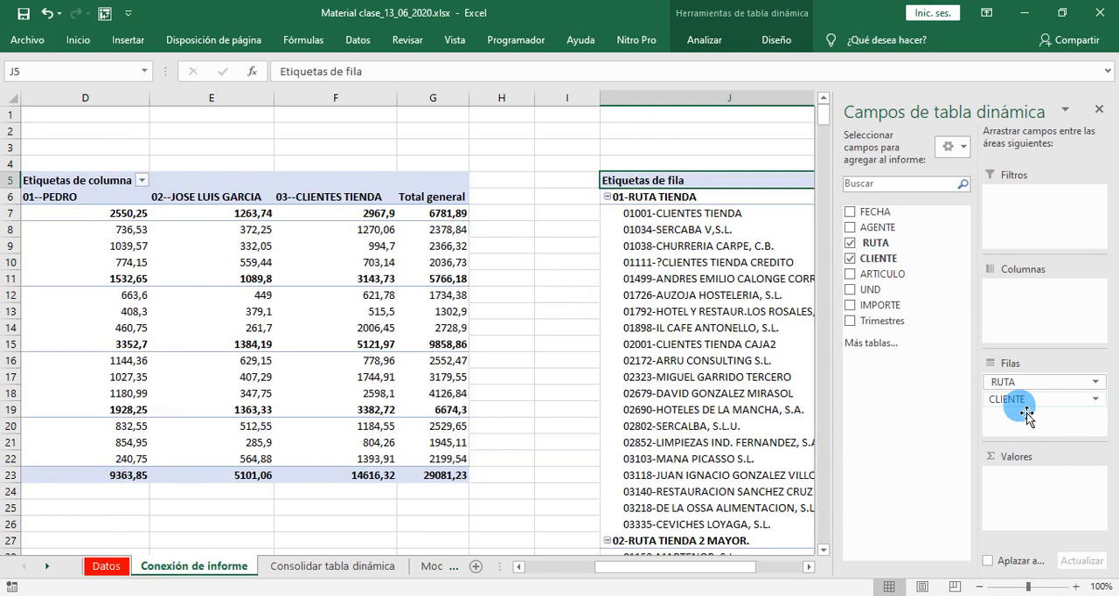
pyautogui.moveTo(879, 305); pyautogui.dragTo(1039, 505)
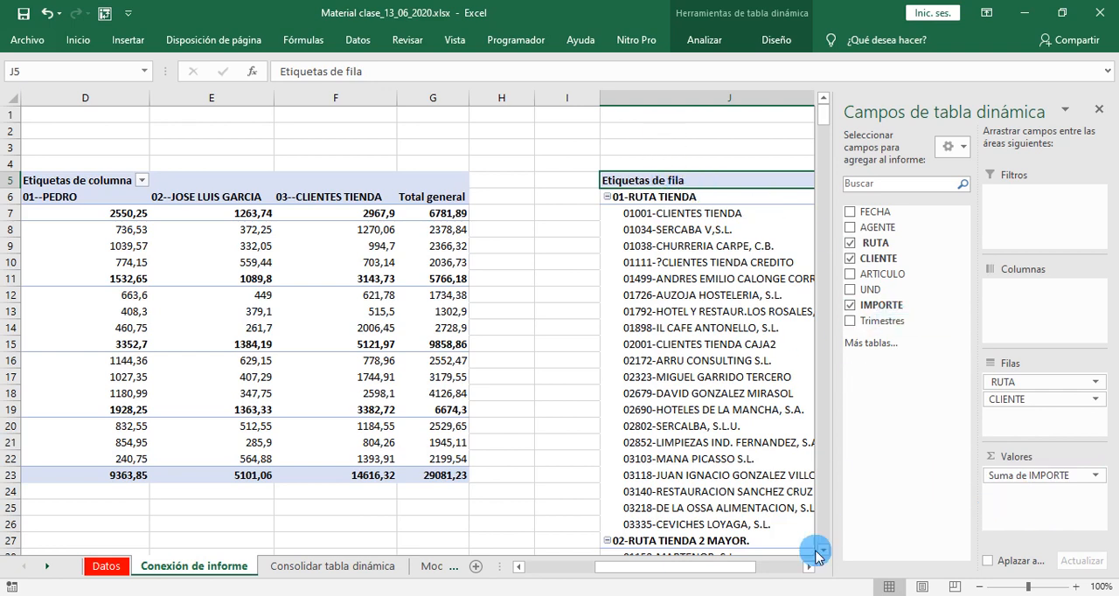
# - Collapse the entire RUTA field in the second pivot table to hide the client rows
pyautogui.moveTo(712, 571); pyautogui.dragTo(778, 569)
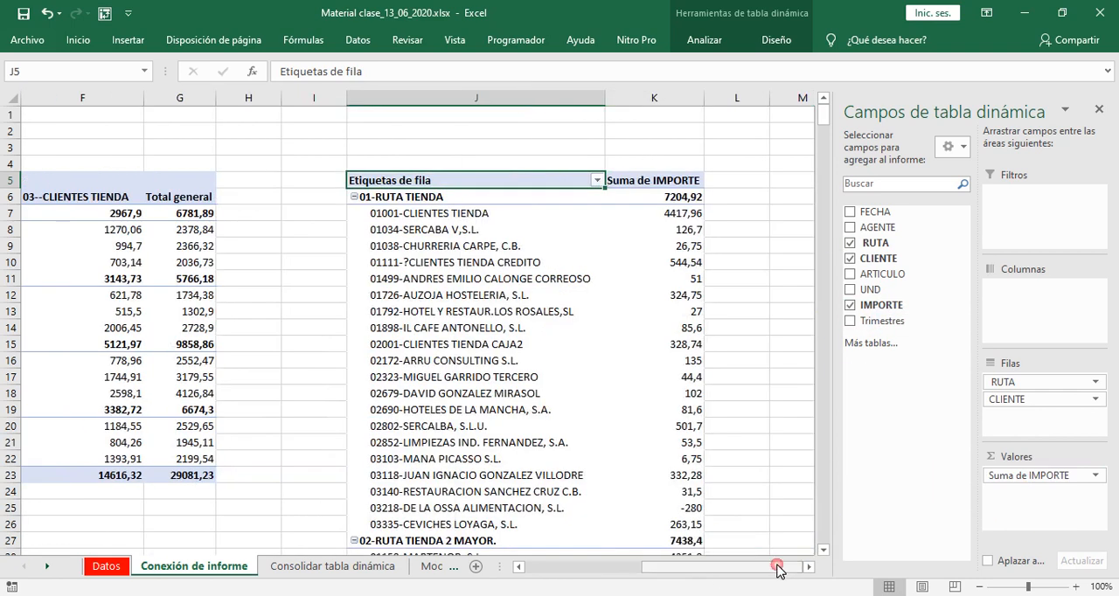
pyautogui.click(464, 199)
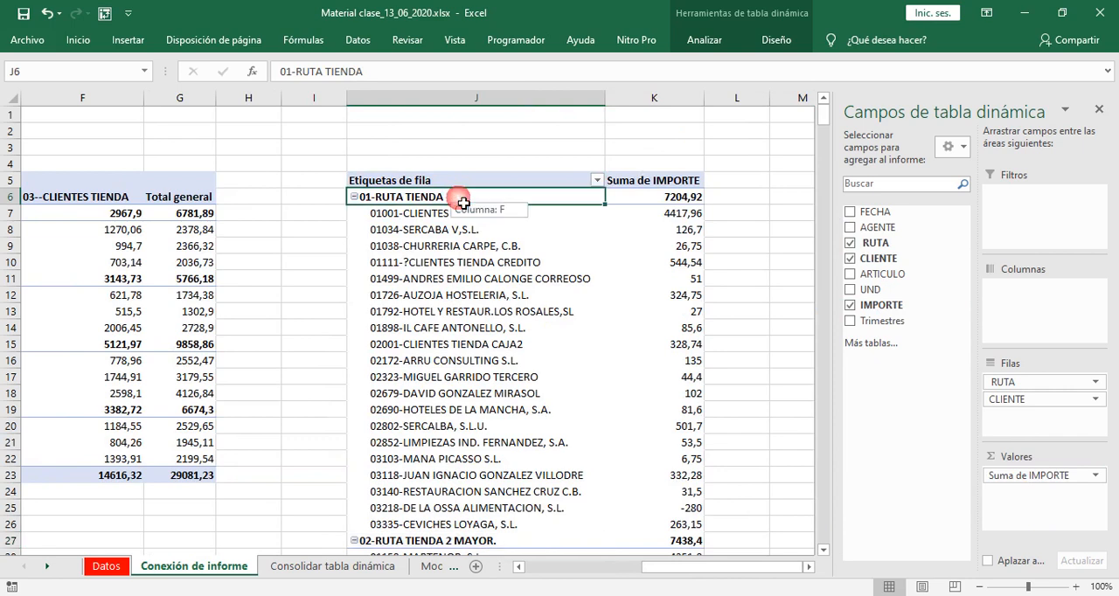
pyautogui.rightClick(463, 203)
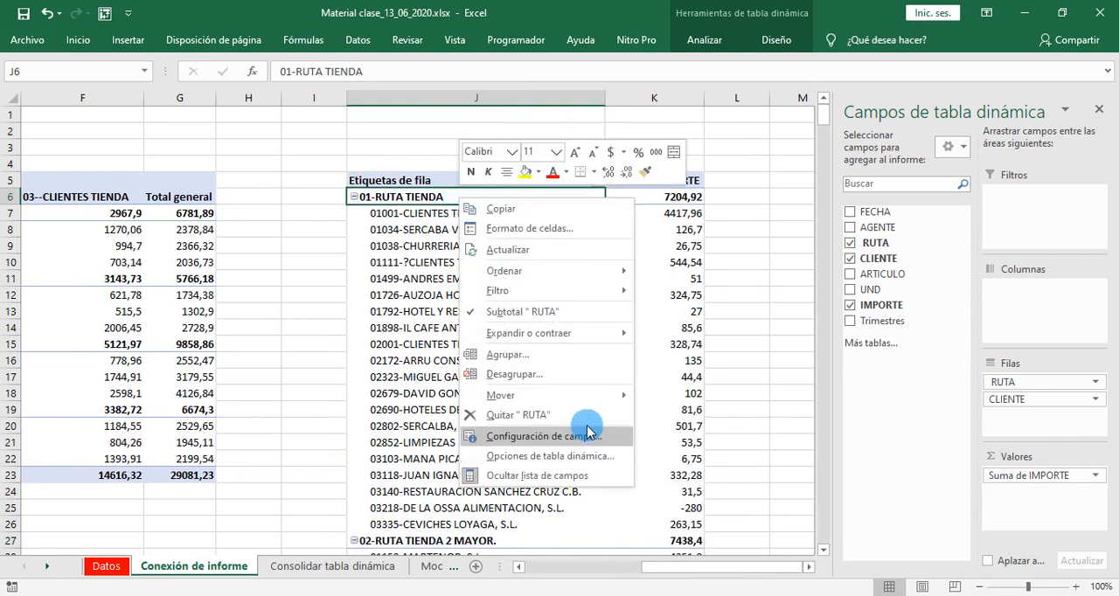
pyautogui.moveTo(583, 343)
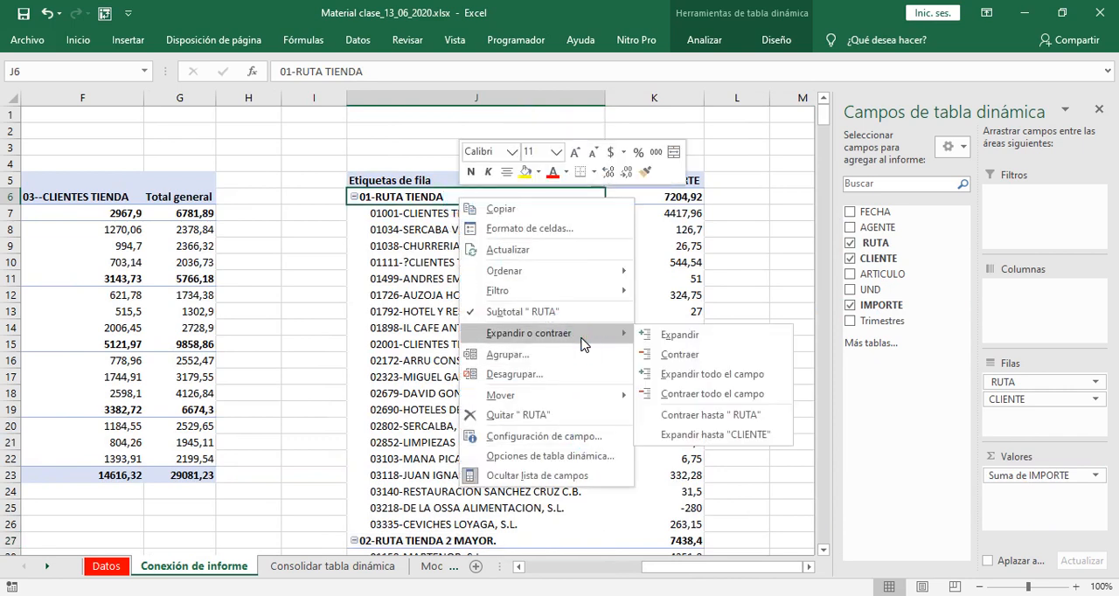
pyautogui.click(675, 393)
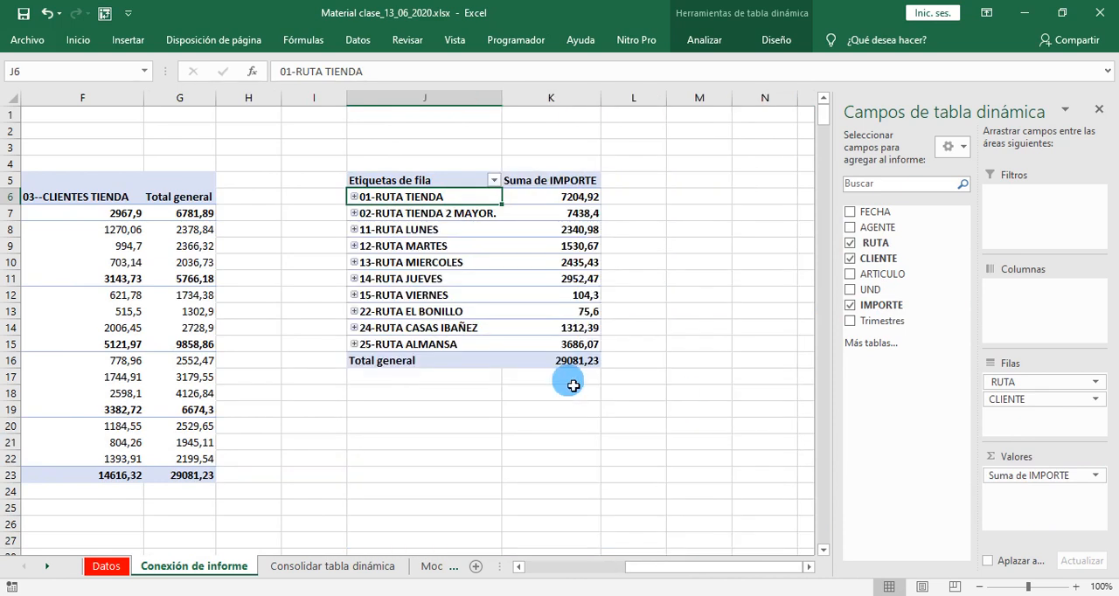
pyautogui.click(406, 412)
pyautogui.moveTo(551, 229); pyautogui.dragTo(583, 365)
pyautogui.click(661, 495)
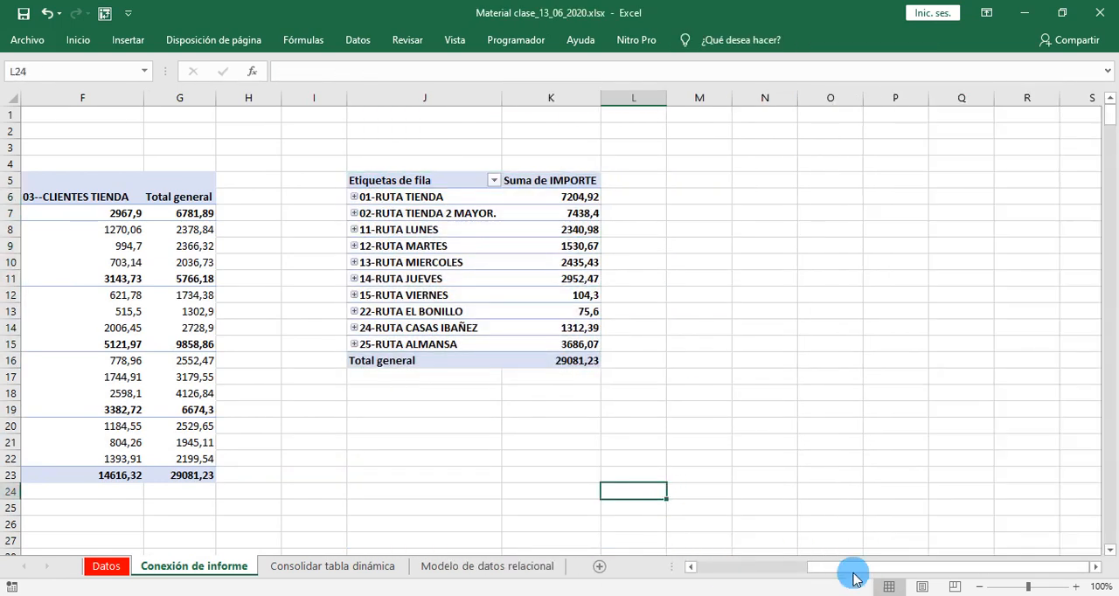
# - Check the pivot table names assigned to the RUTA pivot table and to the quarterly AGENTE pivot table
pyautogui.moveTo(854, 577); pyautogui.dragTo(735, 574)
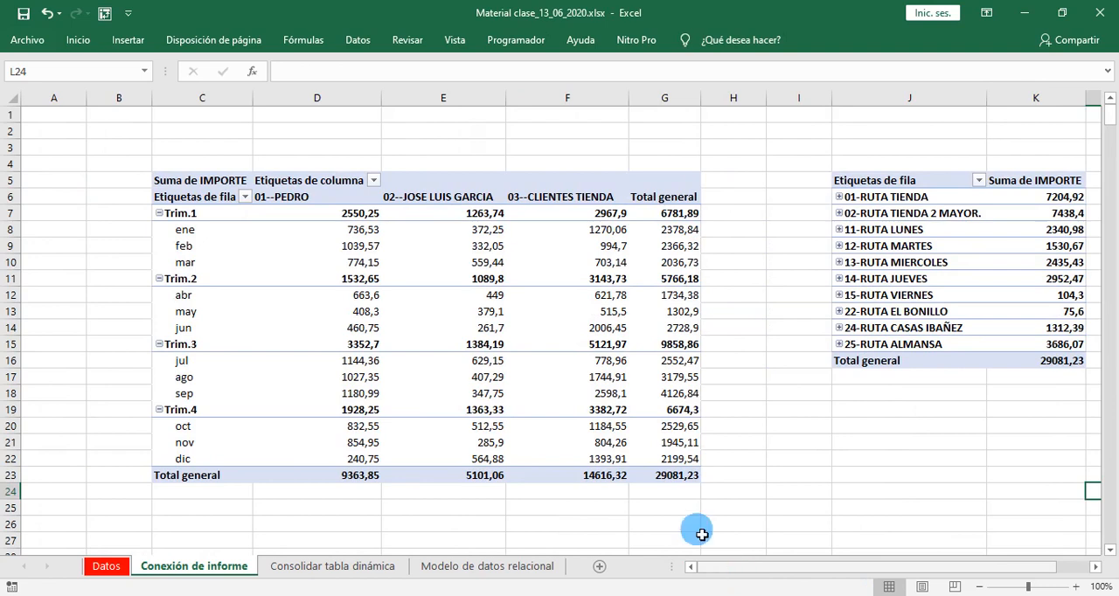
pyautogui.click(958, 248)
pyautogui.click(704, 45)
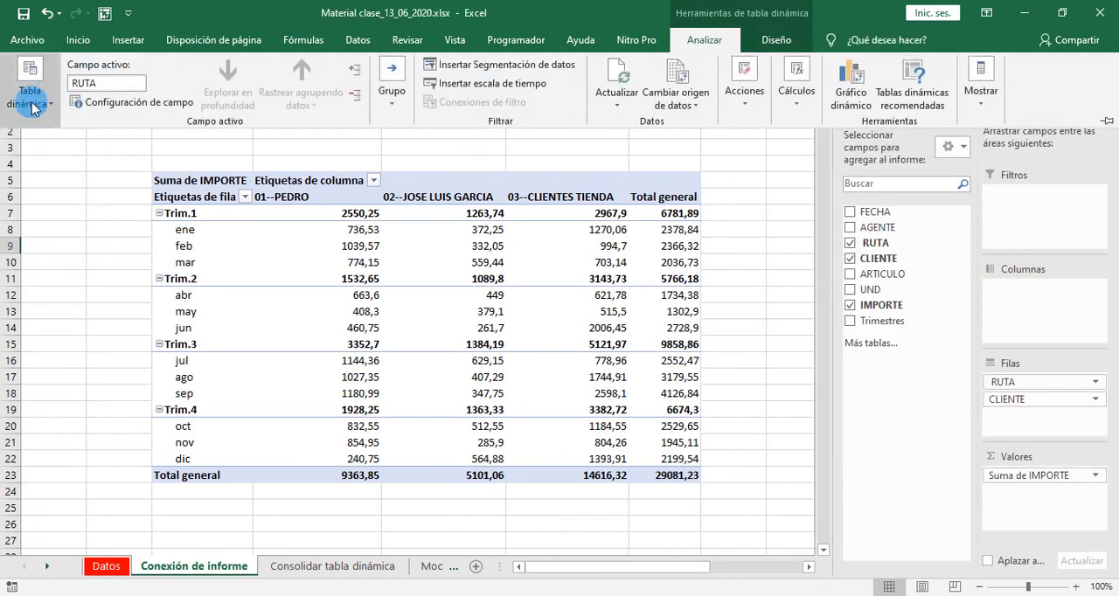
pyautogui.click(32, 104)
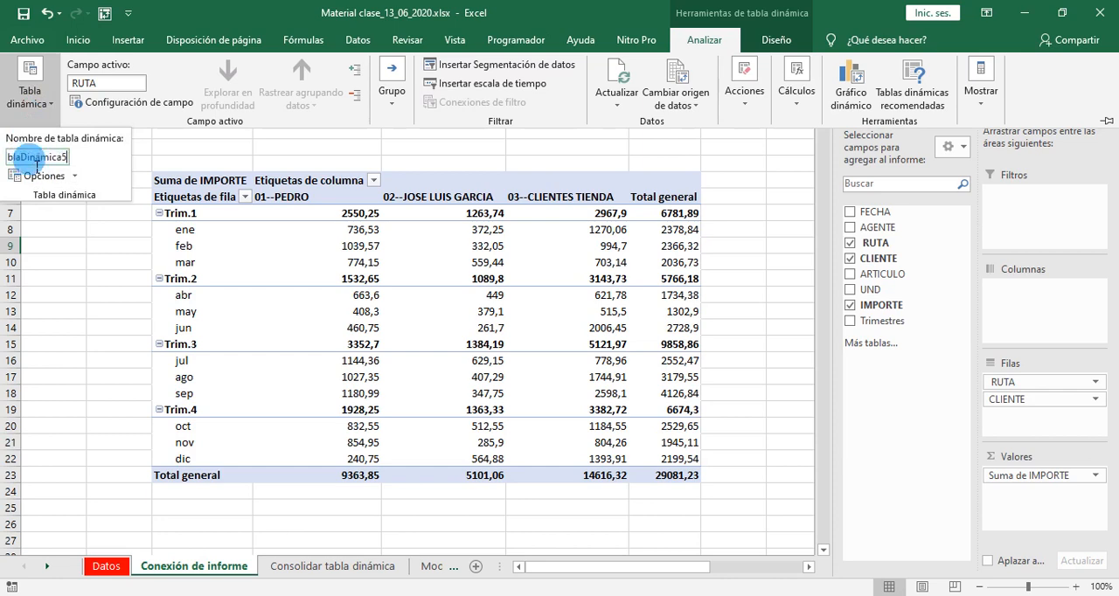
pyautogui.click(530, 287)
pyautogui.click(504, 287)
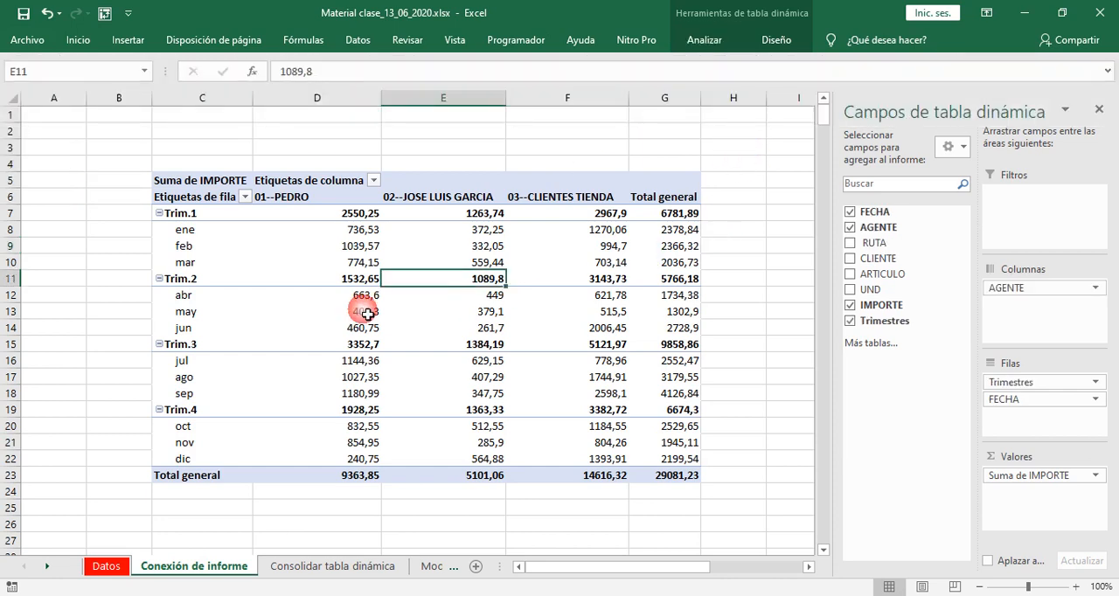
pyautogui.click(716, 46)
pyautogui.click(50, 105)
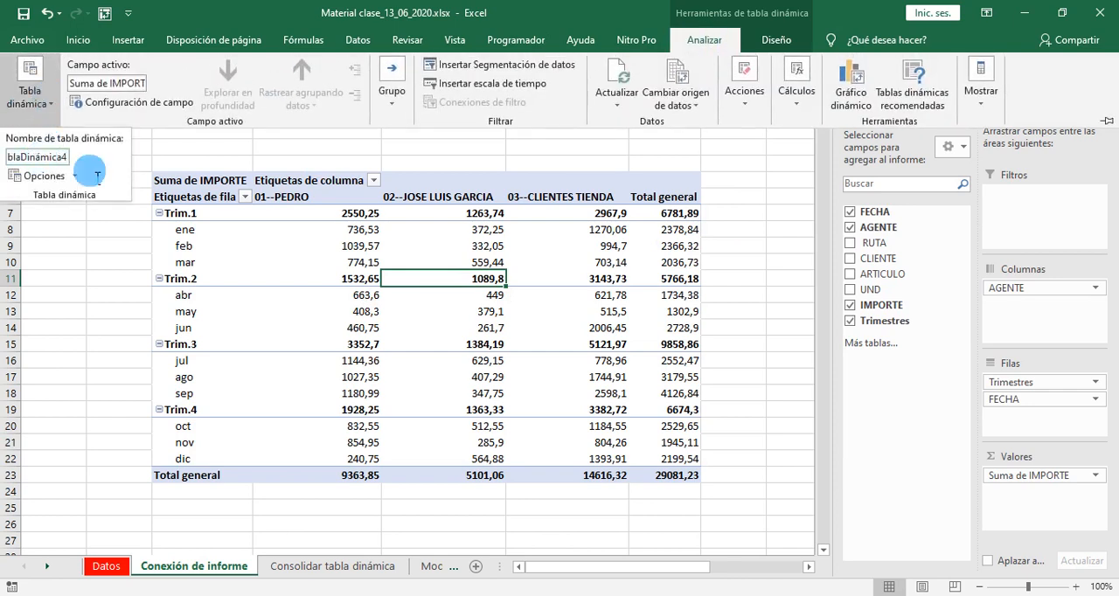
pyautogui.click(759, 316)
pyautogui.click(793, 236)
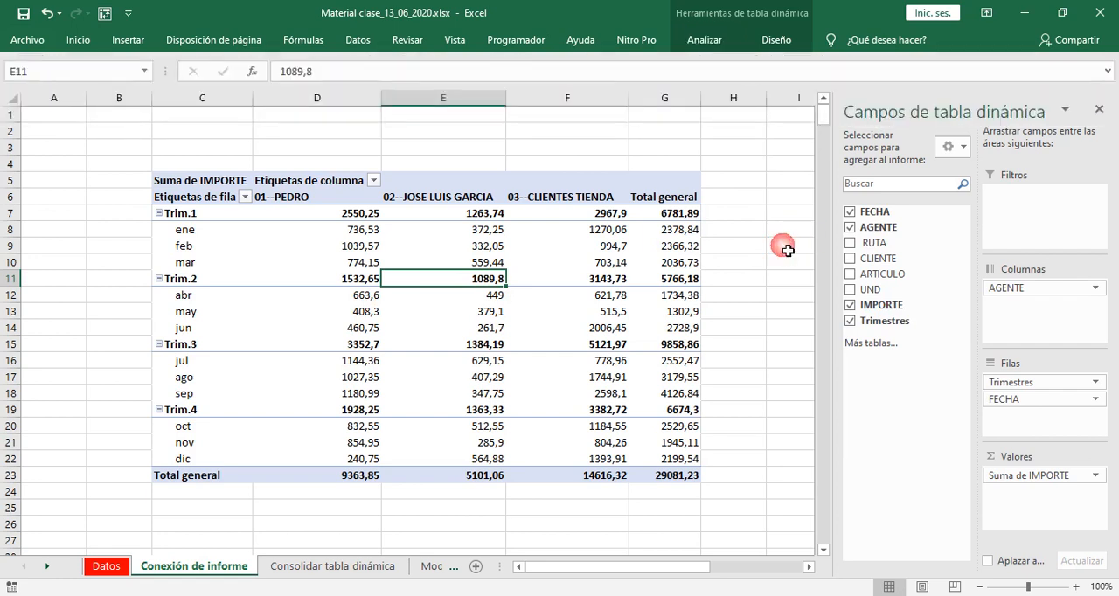
pyautogui.click(788, 250)
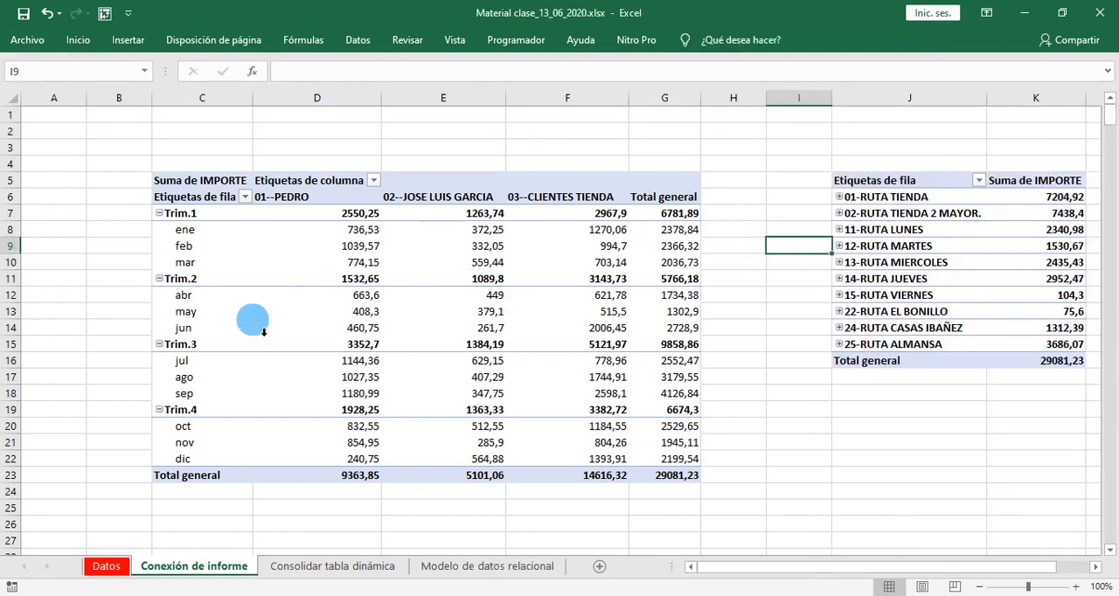
# - Insert an AGENTE slicer for the first pivot table, shorten it to fit its three items and place it beside that table from about row 20
pyautogui.click(282, 263)
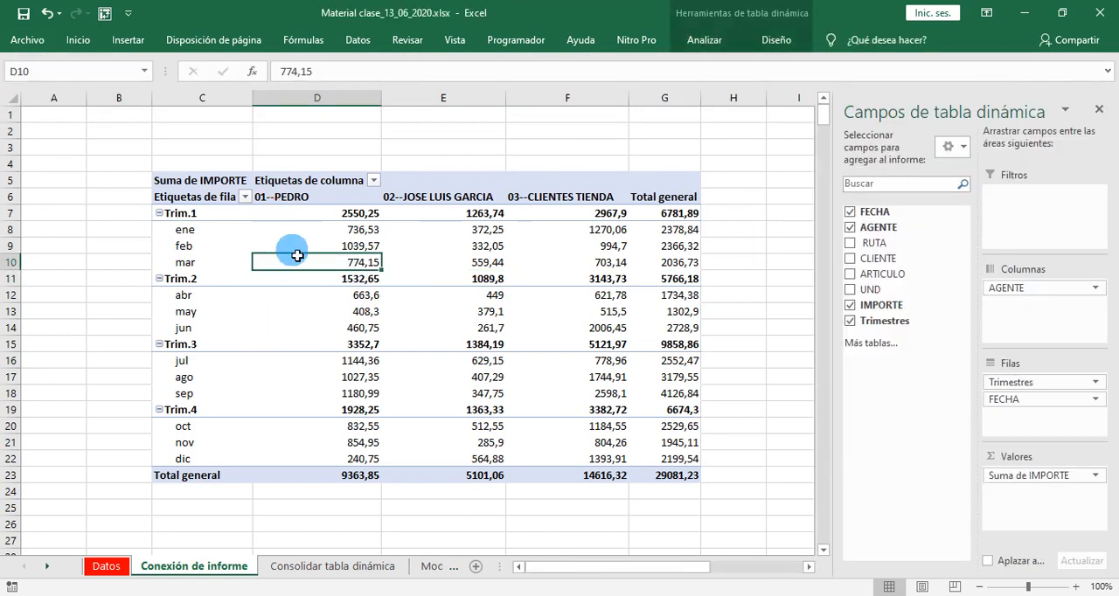
pyautogui.click(702, 42)
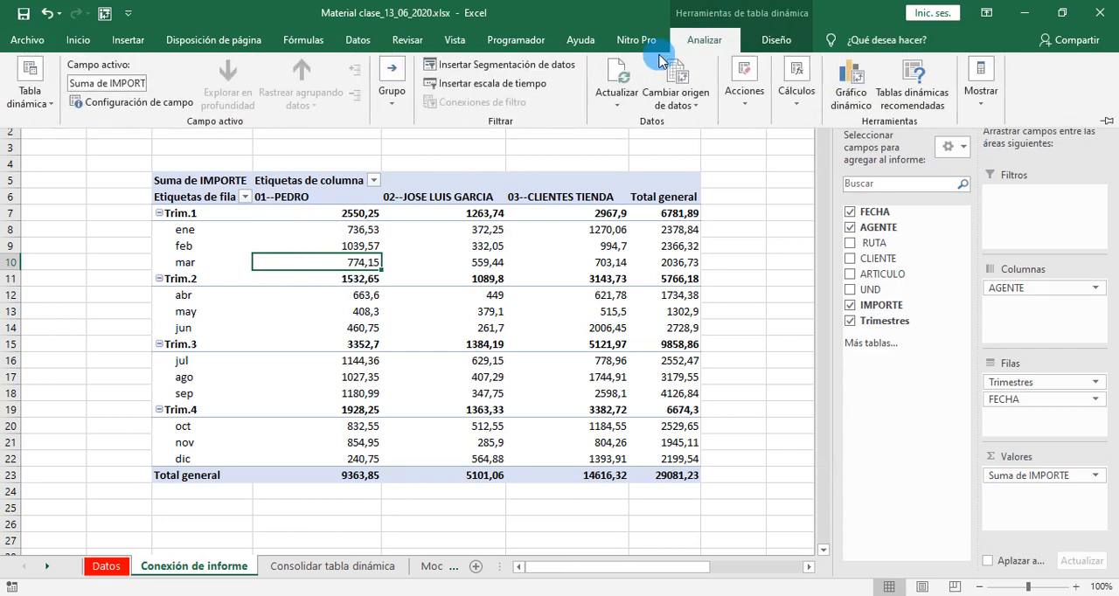
pyautogui.click(472, 69)
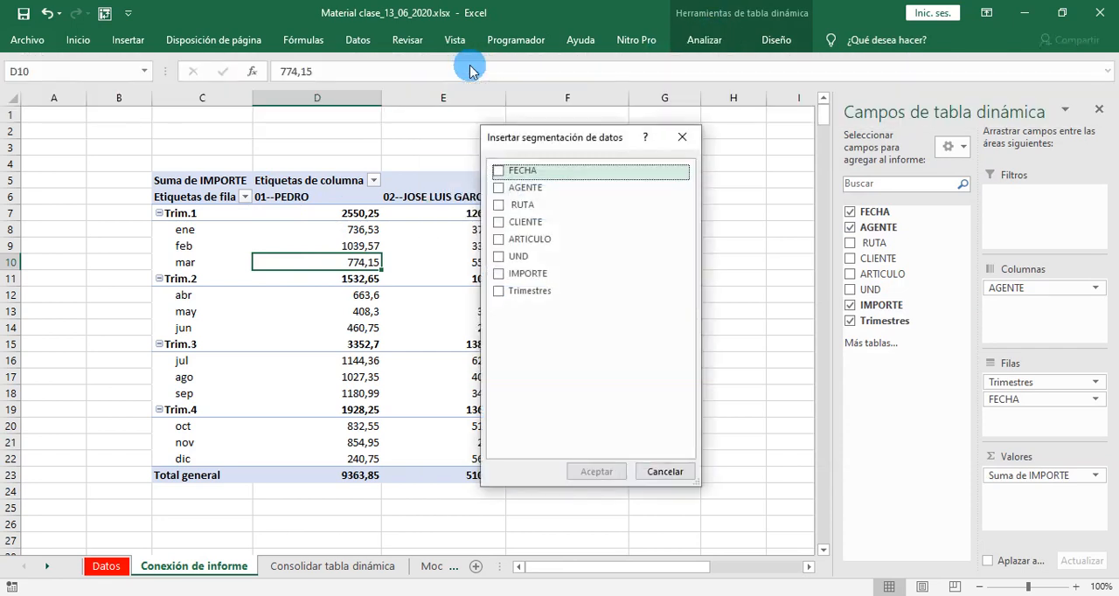
pyautogui.click(500, 191)
pyautogui.click(580, 472)
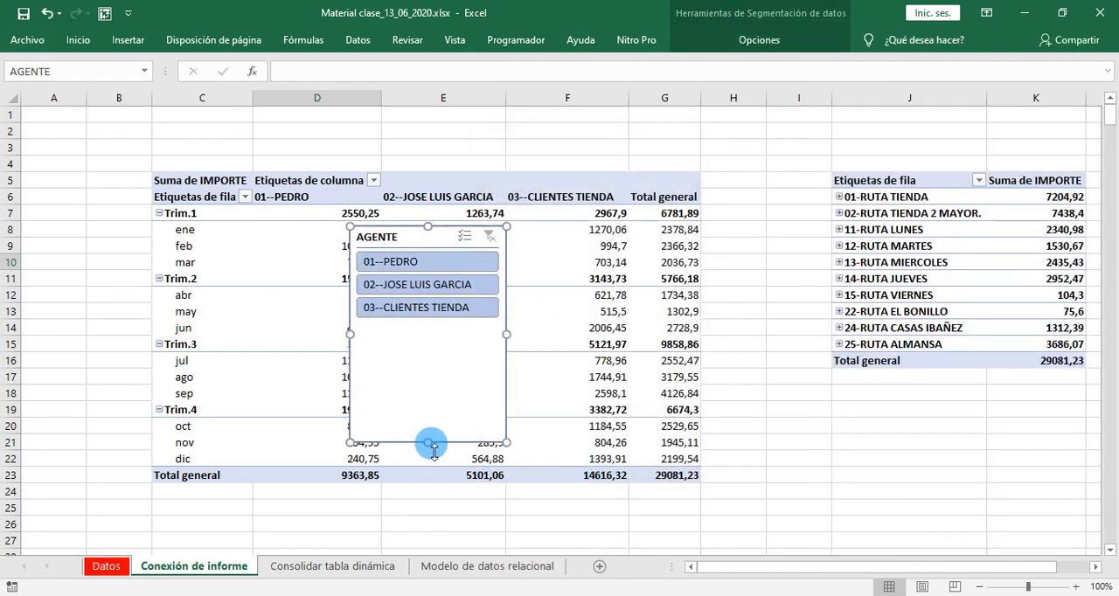
pyautogui.moveTo(428, 443); pyautogui.dragTo(446, 337)
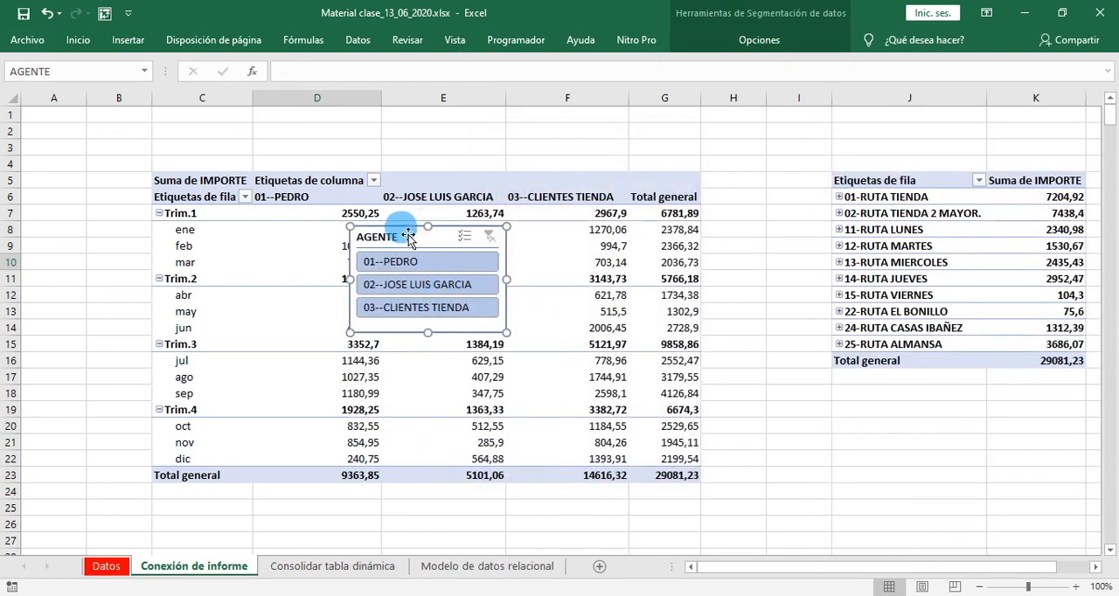
pyautogui.moveTo(406, 238); pyautogui.dragTo(756, 431)
# - Test the AGENTE slicer on each agent in turn, clear its filter and close the pivot table field list
pyautogui.click(752, 454)
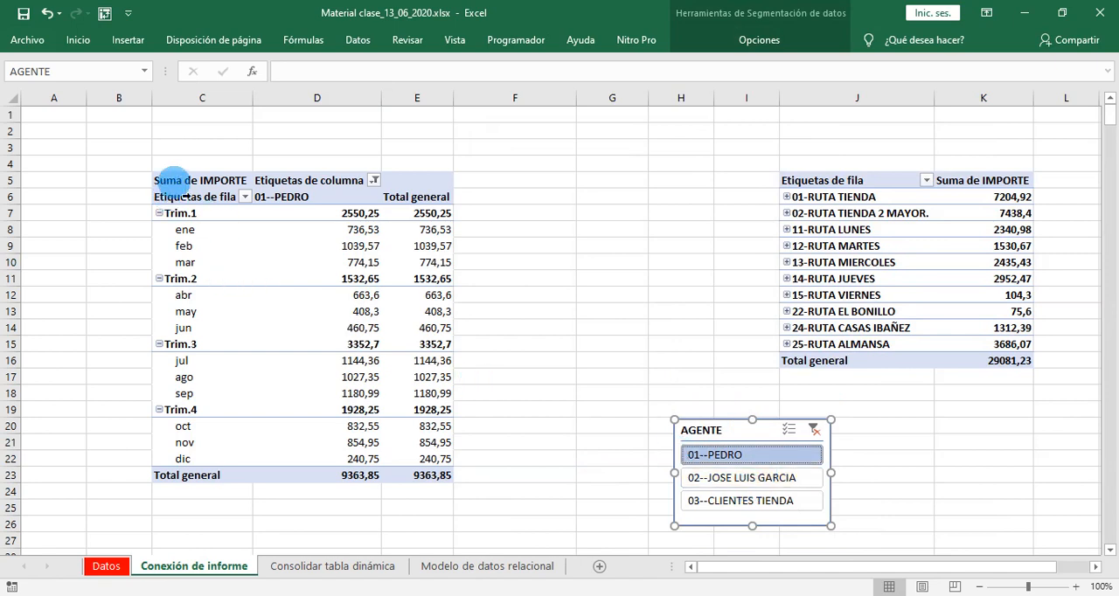
pyautogui.click(185, 194)
pyautogui.click(315, 451)
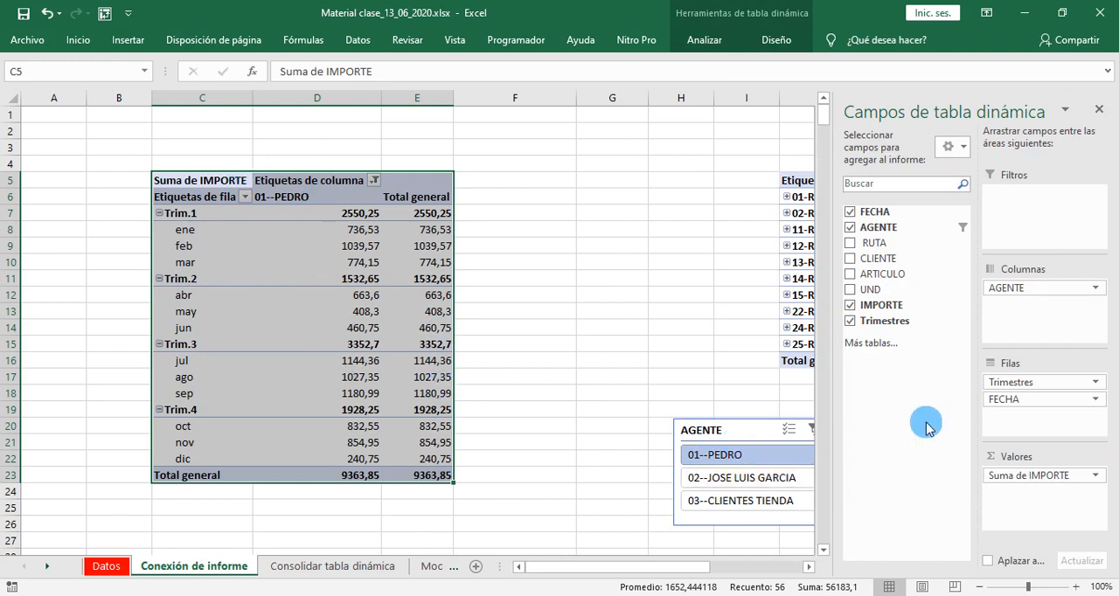
pyautogui.click(1102, 109)
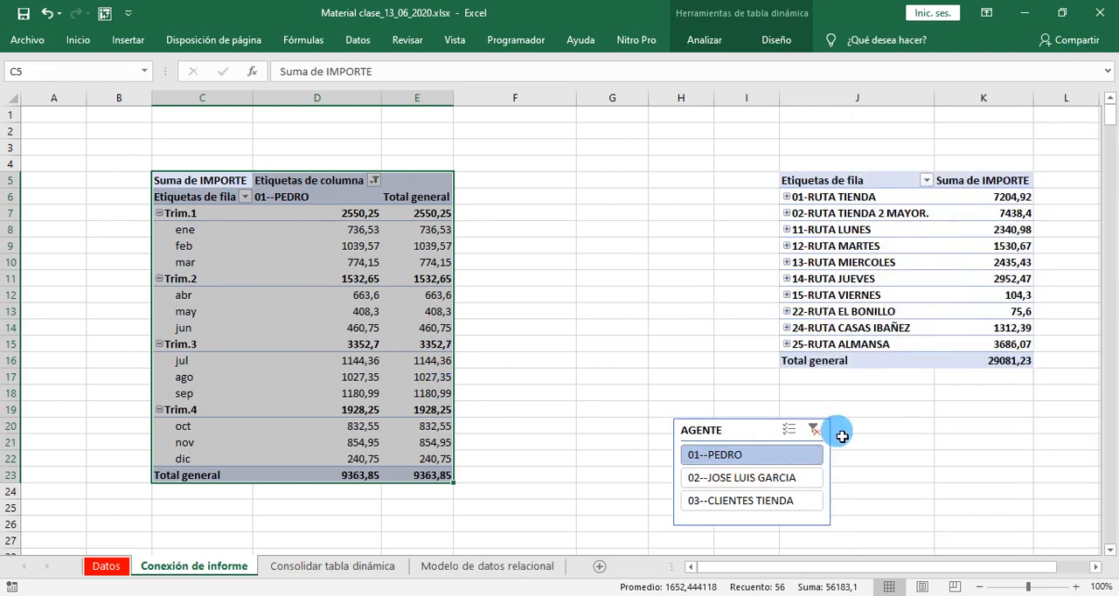
pyautogui.click(770, 477)
pyautogui.click(743, 501)
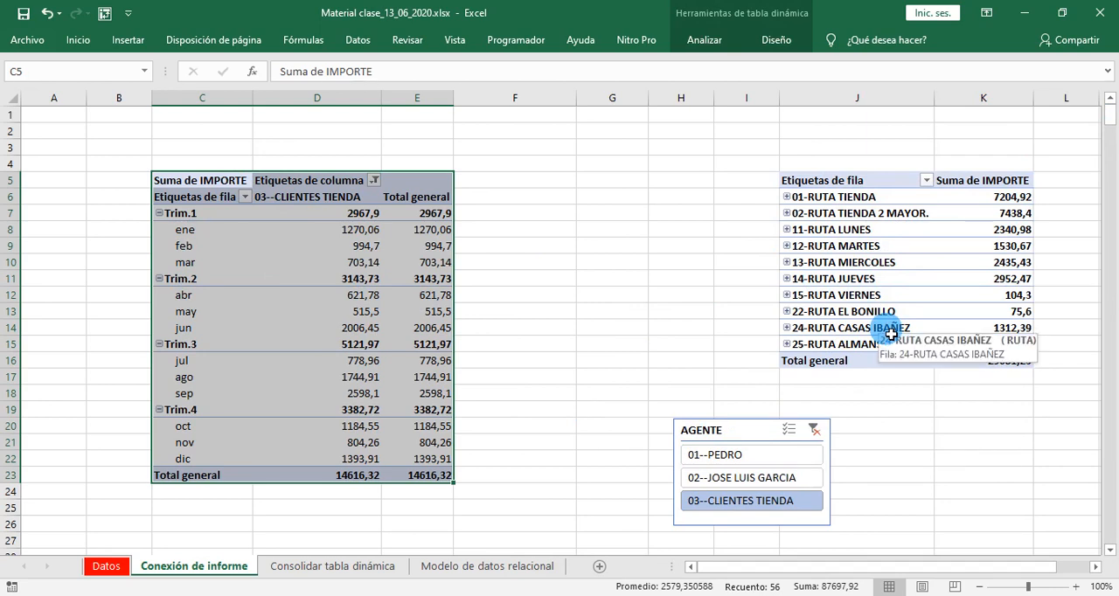
pyautogui.click(816, 433)
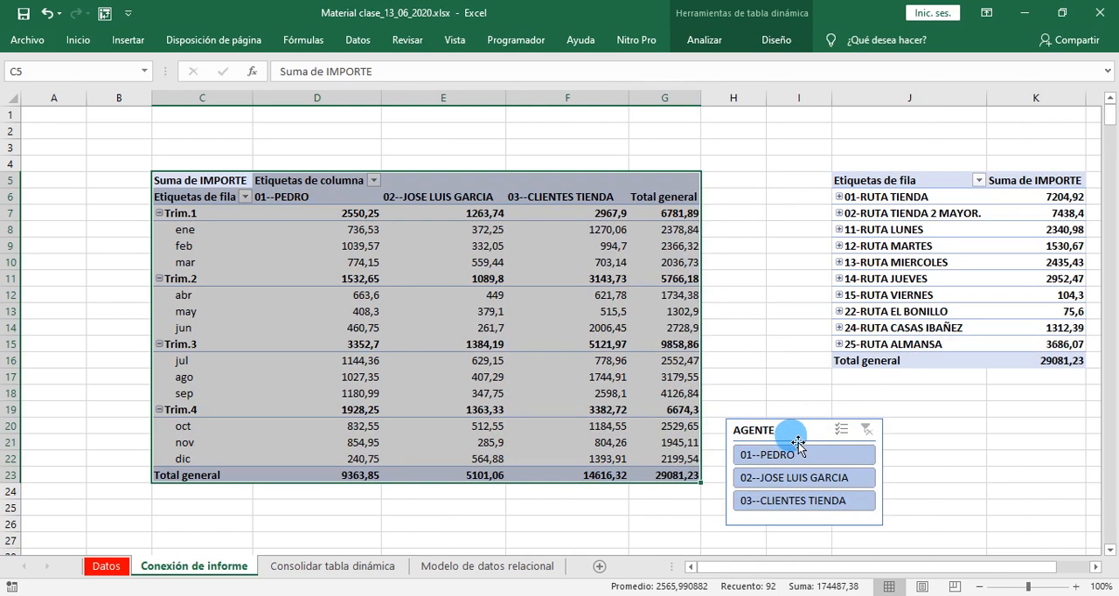
# - Connect the AGENTE slicer to TablaDinámica5 as well as TablaDinámica4 through its report connections
pyautogui.click(798, 440)
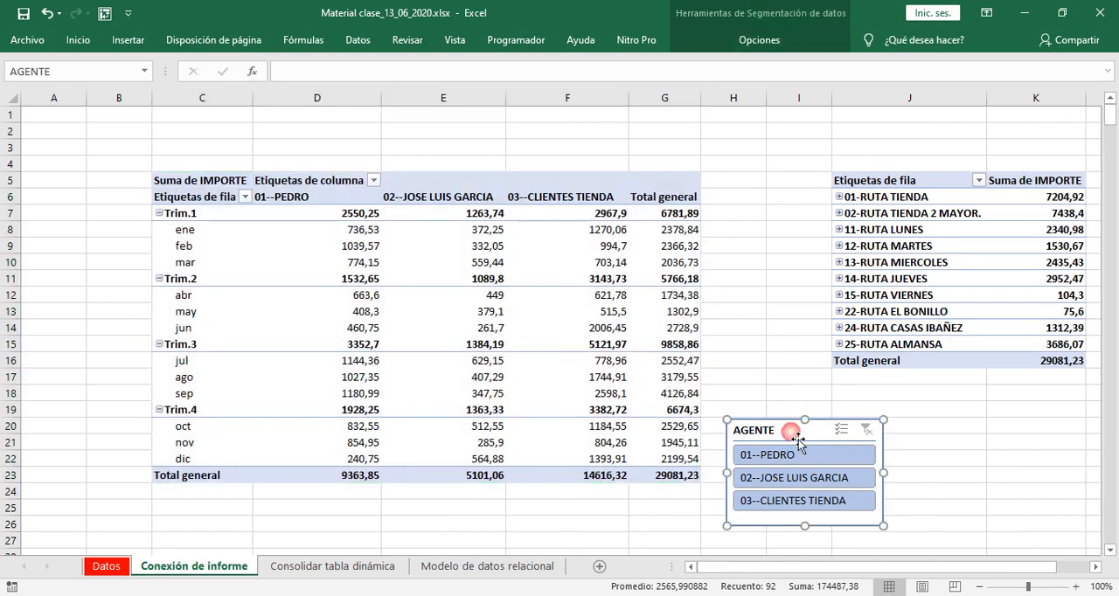
pyautogui.click(749, 40)
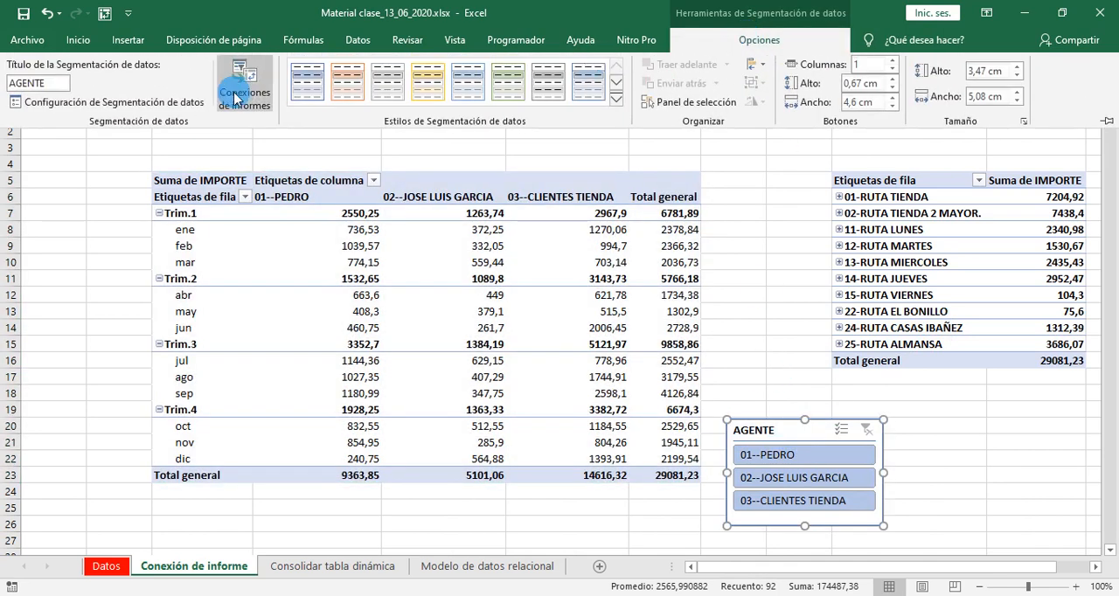
pyautogui.click(251, 93)
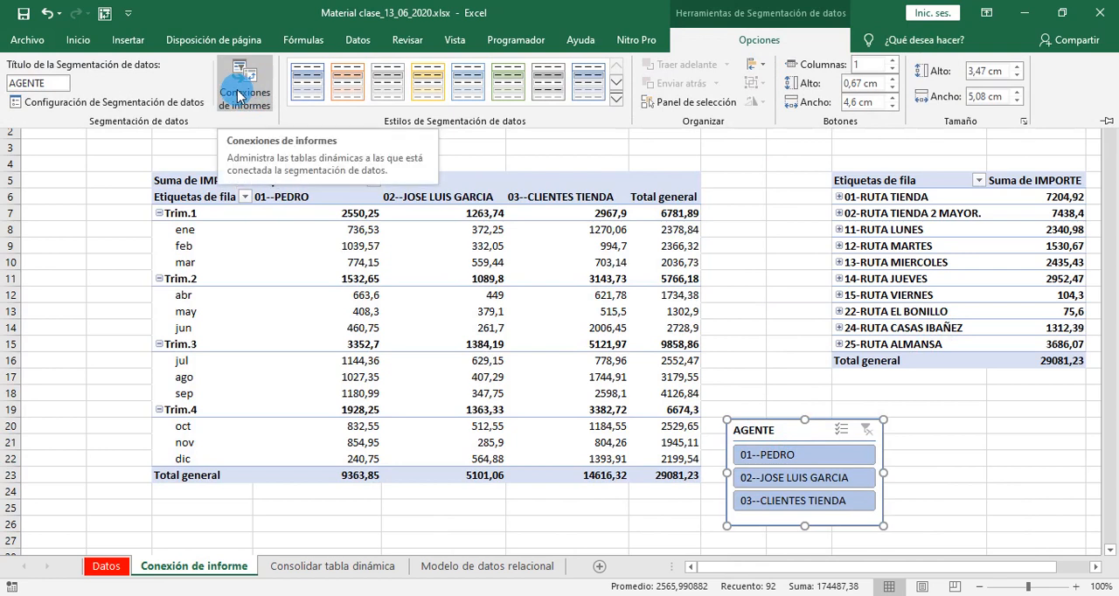
pyautogui.click(239, 93)
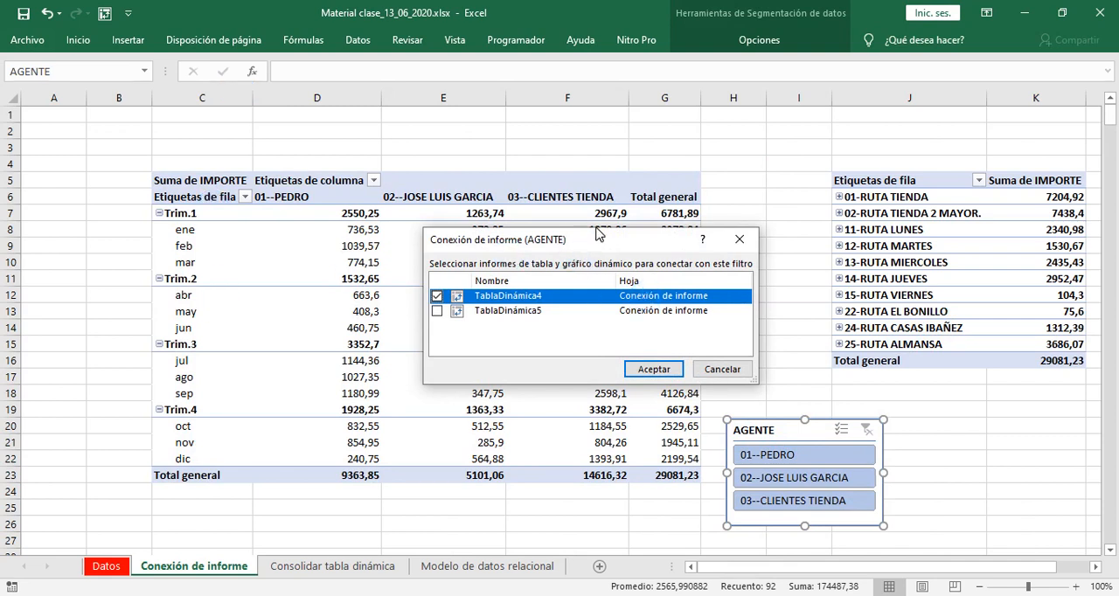
pyautogui.moveTo(597, 233); pyautogui.dragTo(654, 145)
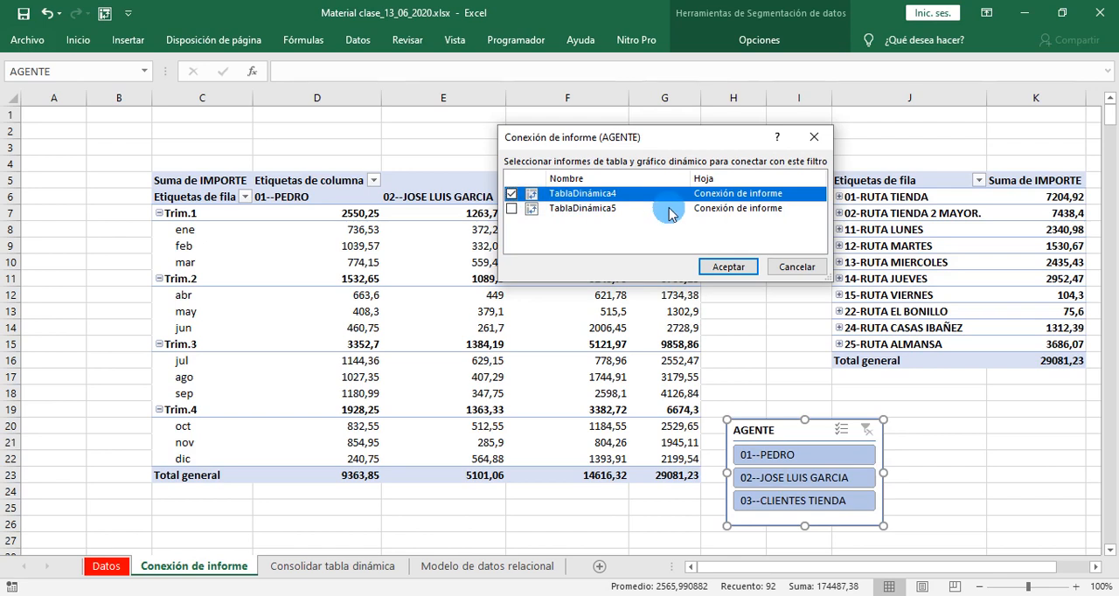
pyautogui.click(512, 211)
pyautogui.click(719, 270)
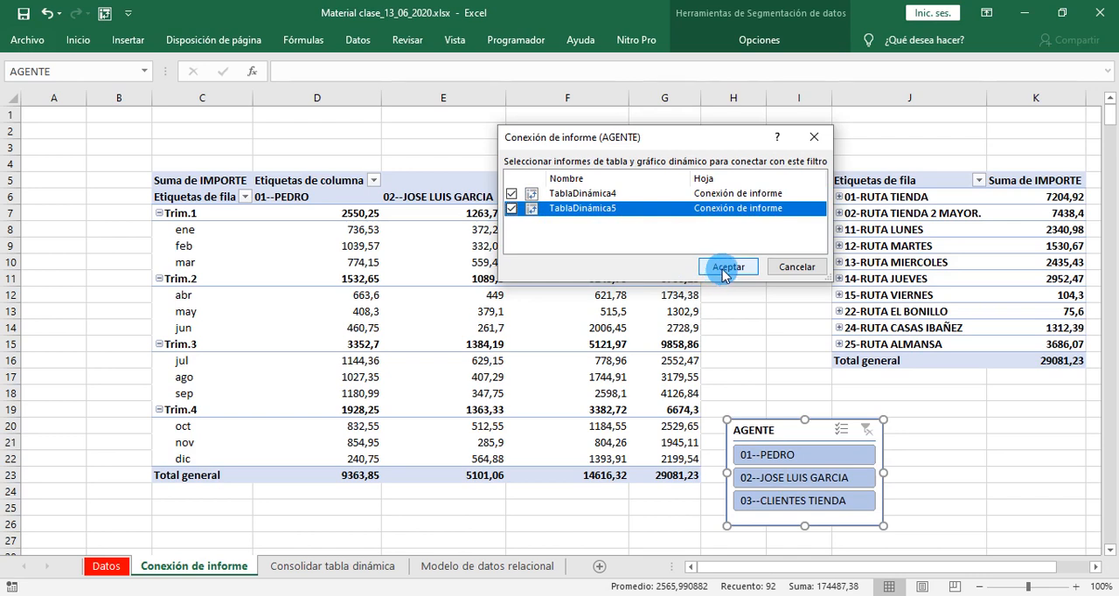
pyautogui.click(723, 270)
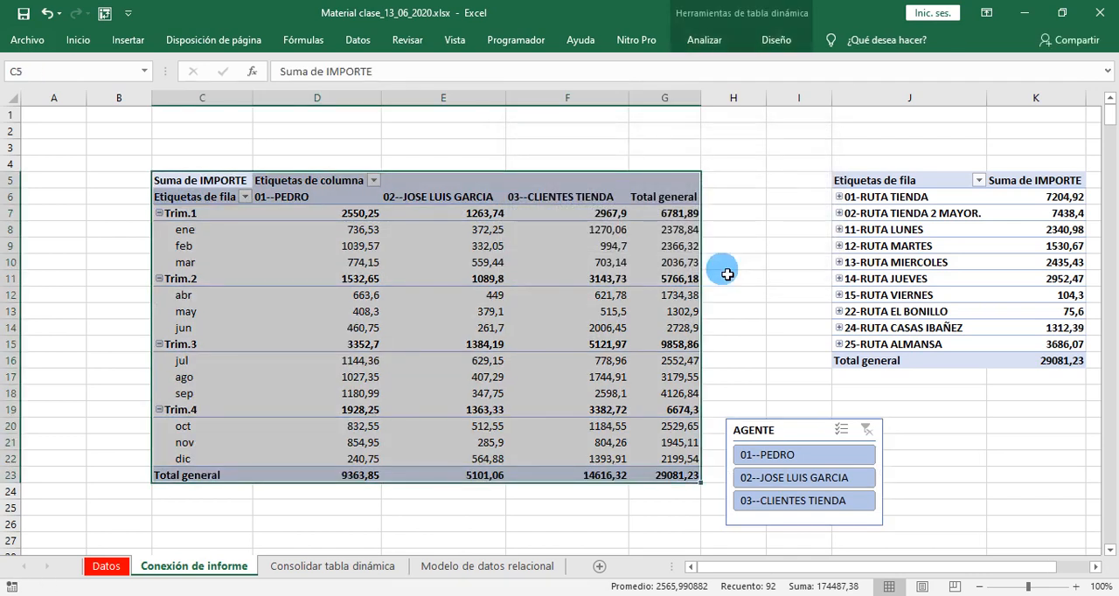
# - Filter by agent 02 with the connected slicer and compare the data ranges of both pivot tables
pyautogui.click(800, 478)
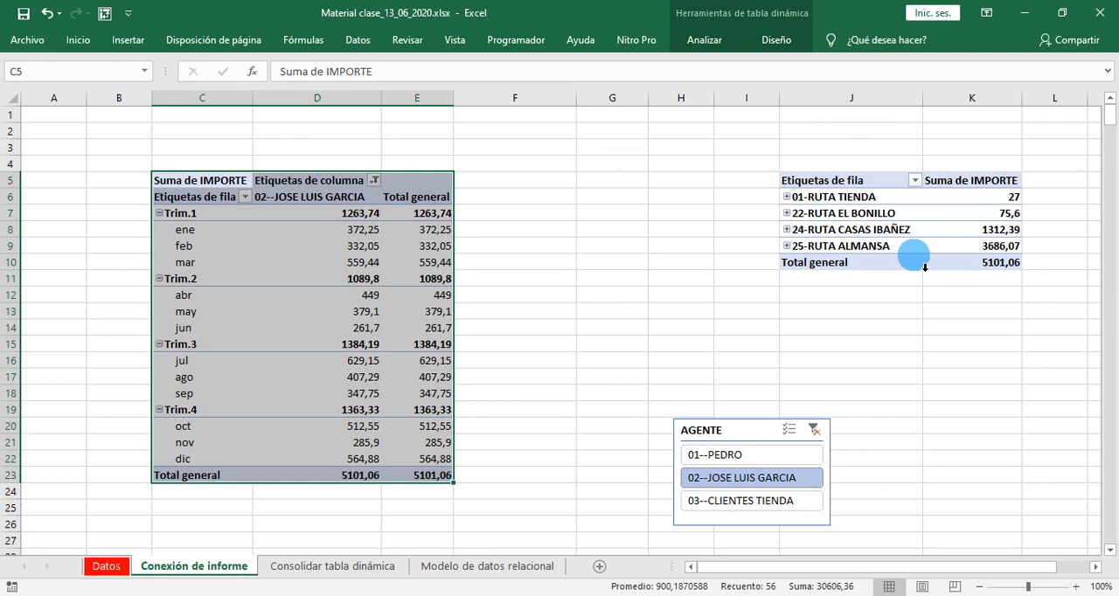
pyautogui.moveTo(171, 181); pyautogui.dragTo(414, 483)
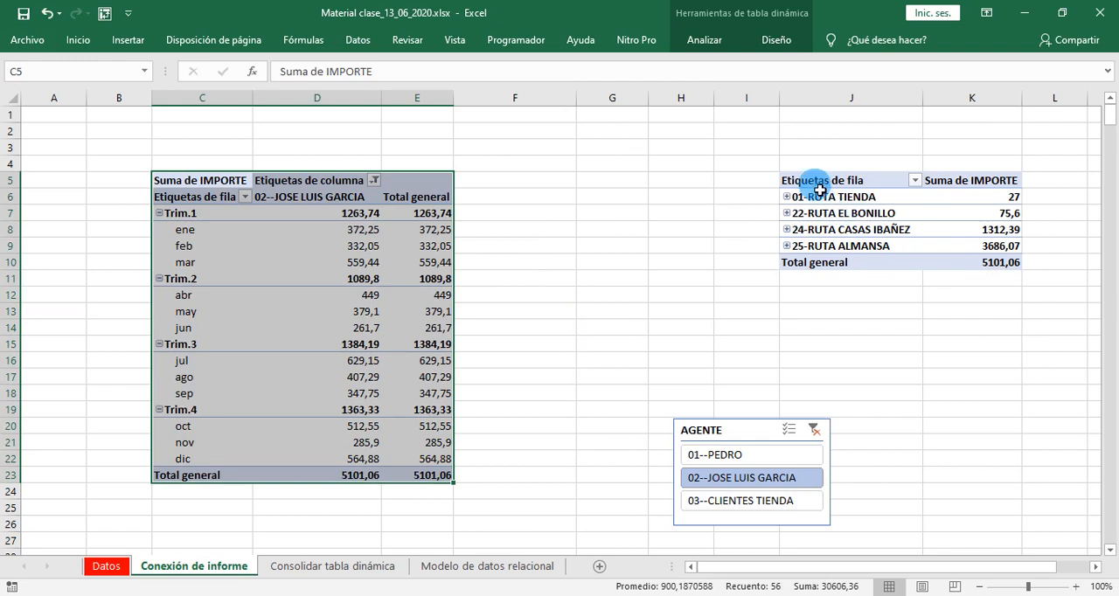
pyautogui.moveTo(812, 181); pyautogui.dragTo(968, 278)
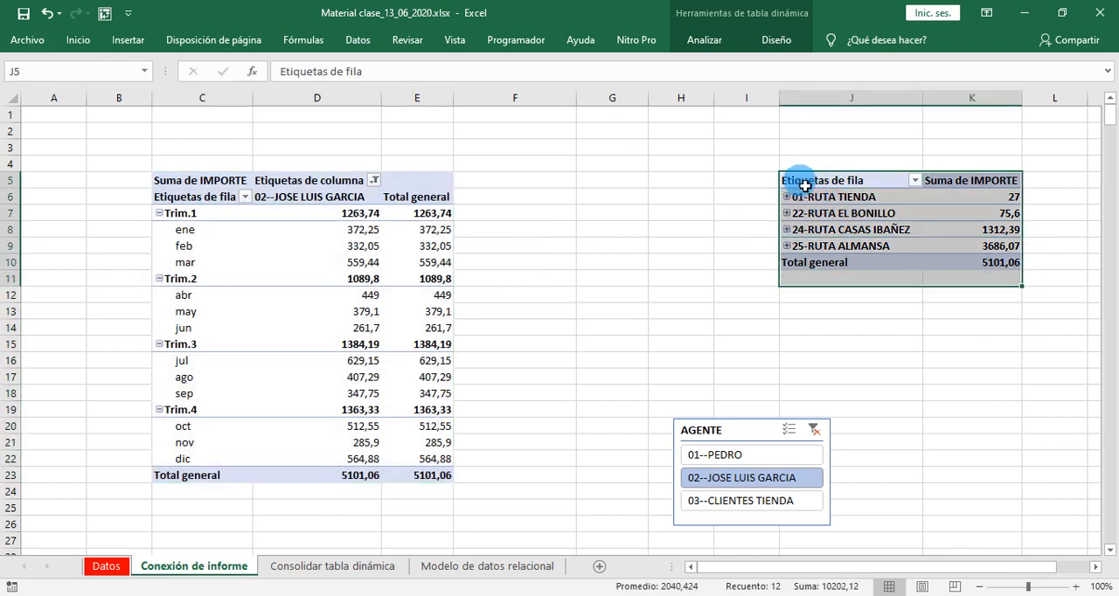
pyautogui.moveTo(805, 185); pyautogui.dragTo(974, 270)
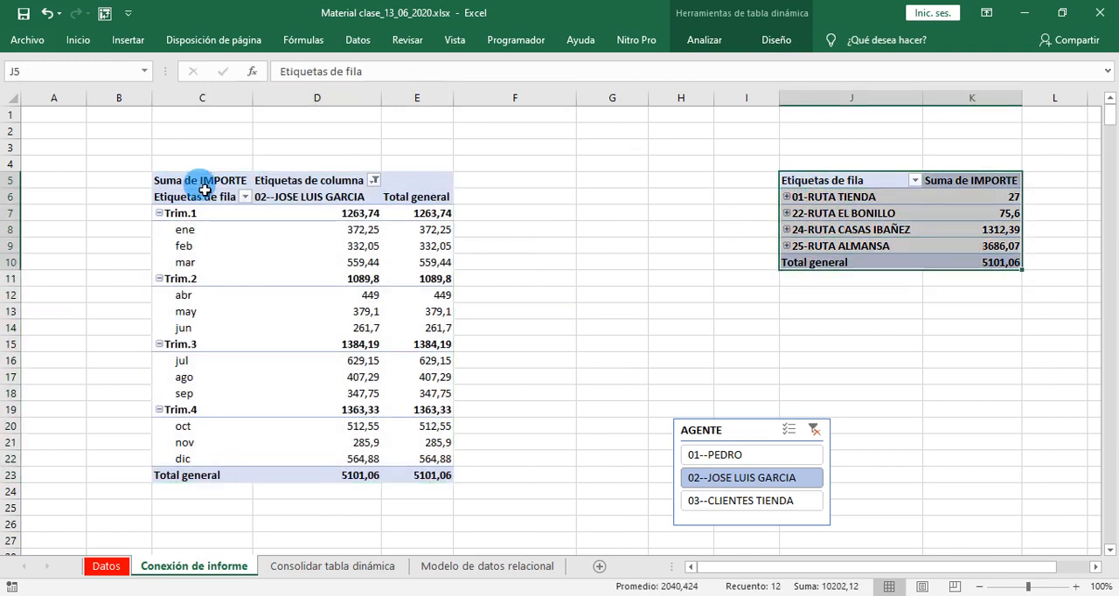
pyautogui.moveTo(182, 180); pyautogui.dragTo(438, 484)
pyautogui.moveTo(845, 179); pyautogui.dragTo(971, 269)
# - Switch the AGENTE slicer repeatedly among agents 01, 02 and 03--CLIENTES TIENDA to check the filtering of both pivot tables
pyautogui.click(737, 456)
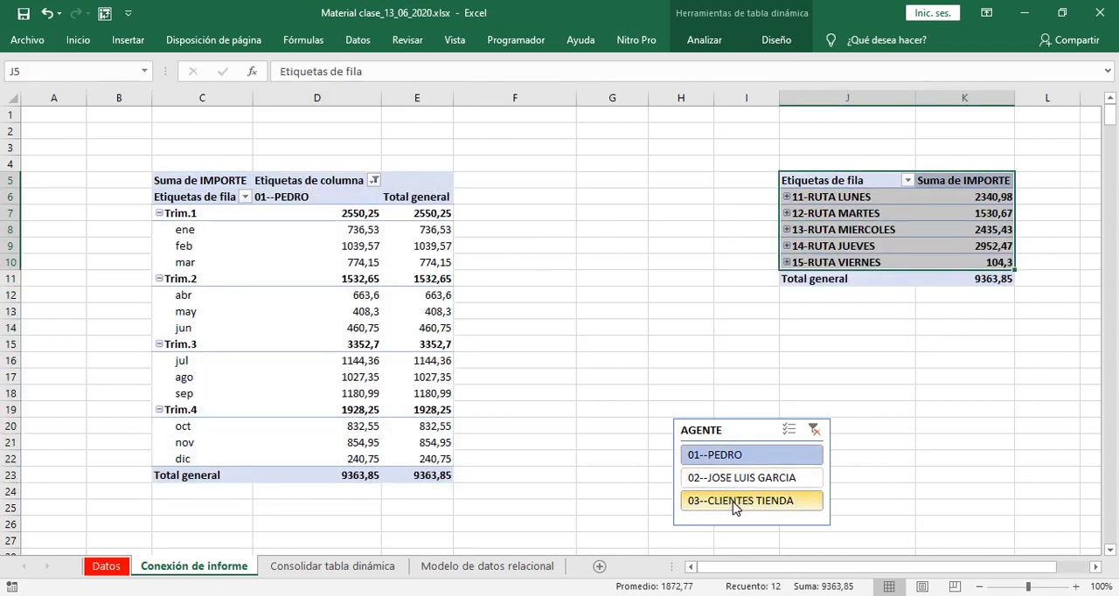
pyautogui.click(737, 500)
pyautogui.click(737, 456)
pyautogui.click(734, 478)
pyautogui.click(737, 500)
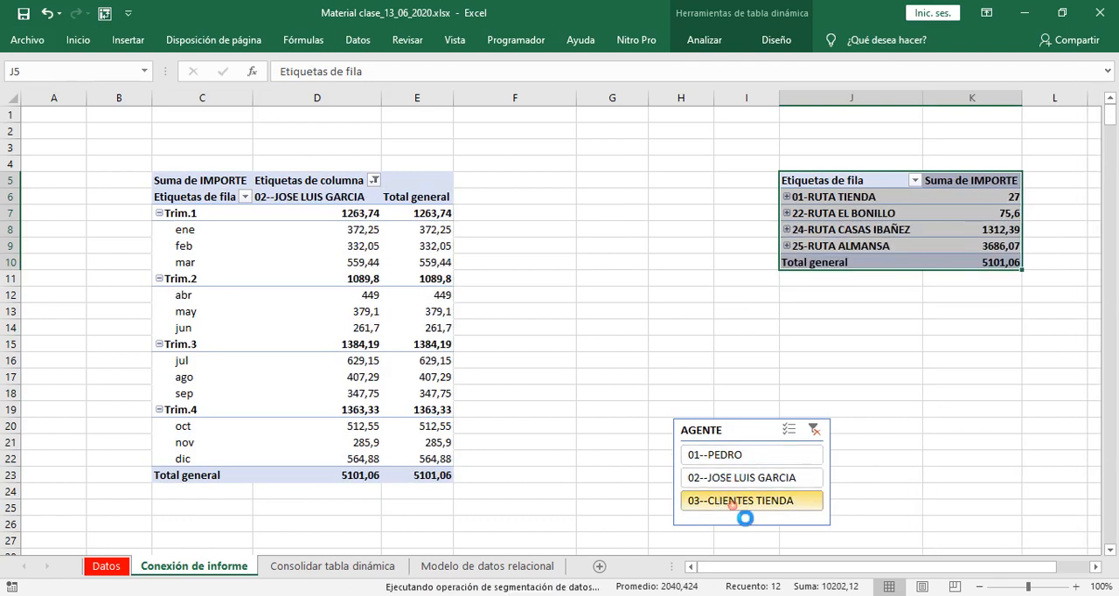
pyautogui.click(732, 456)
pyautogui.click(733, 481)
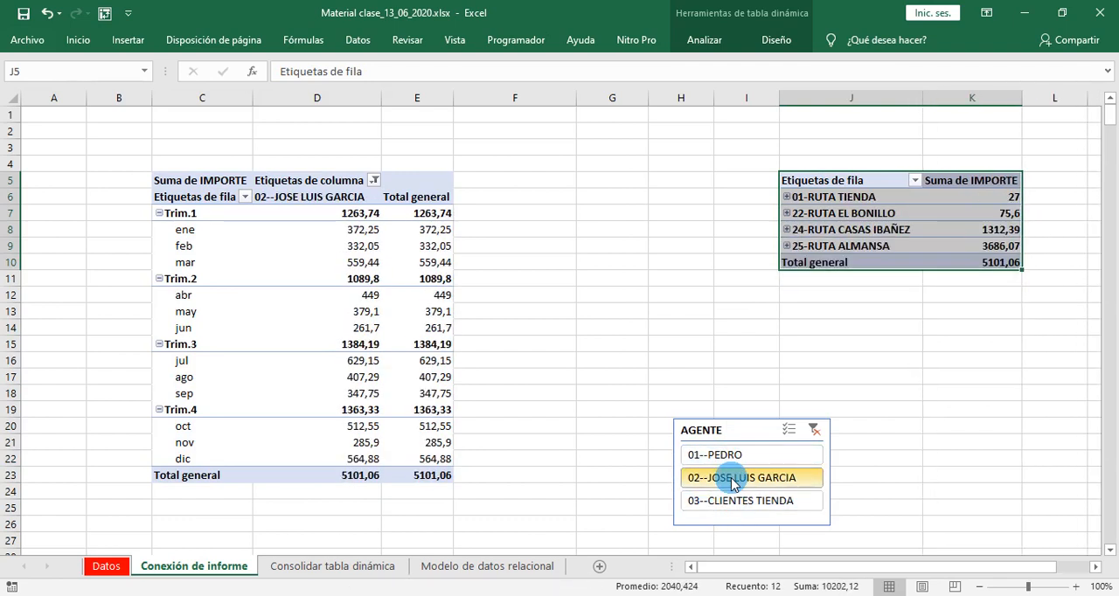
# - Move the AGENTE slicer between the two pivot tables near row 5, try its agents again and leave agent 02 selected
pyautogui.moveTo(704, 430); pyautogui.dragTo(536, 176)
pyautogui.click(561, 202)
pyautogui.click(567, 246)
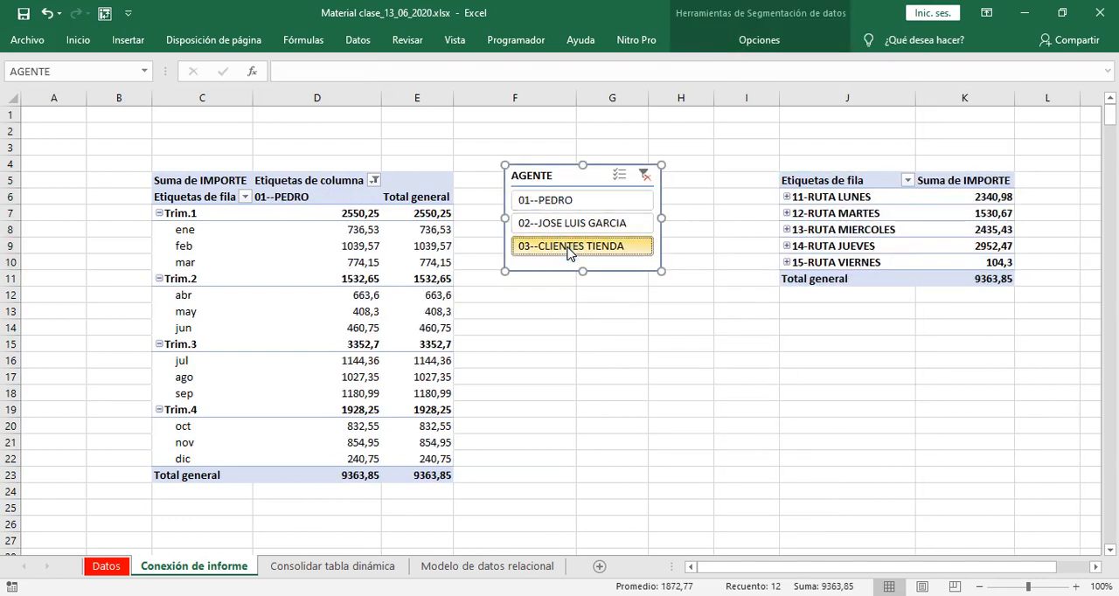
pyautogui.click(581, 226)
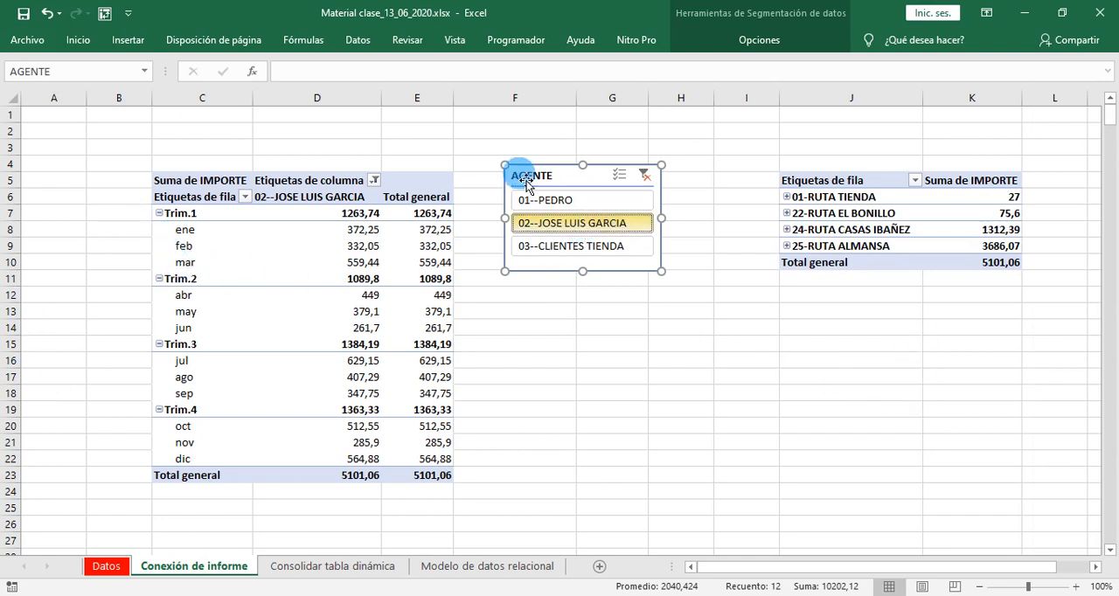
pyautogui.click(560, 203)
pyautogui.click(575, 223)
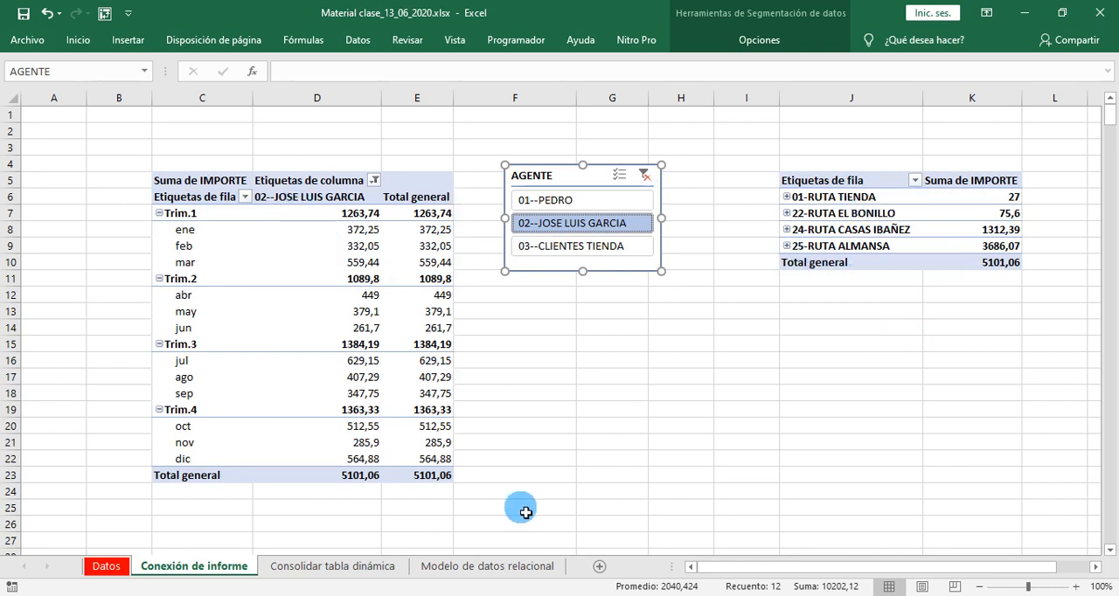
# - Compare the data ranges of both pivot tables while they are filtered by agent 02
pyautogui.moveTo(263, 215); pyautogui.dragTo(443, 473)
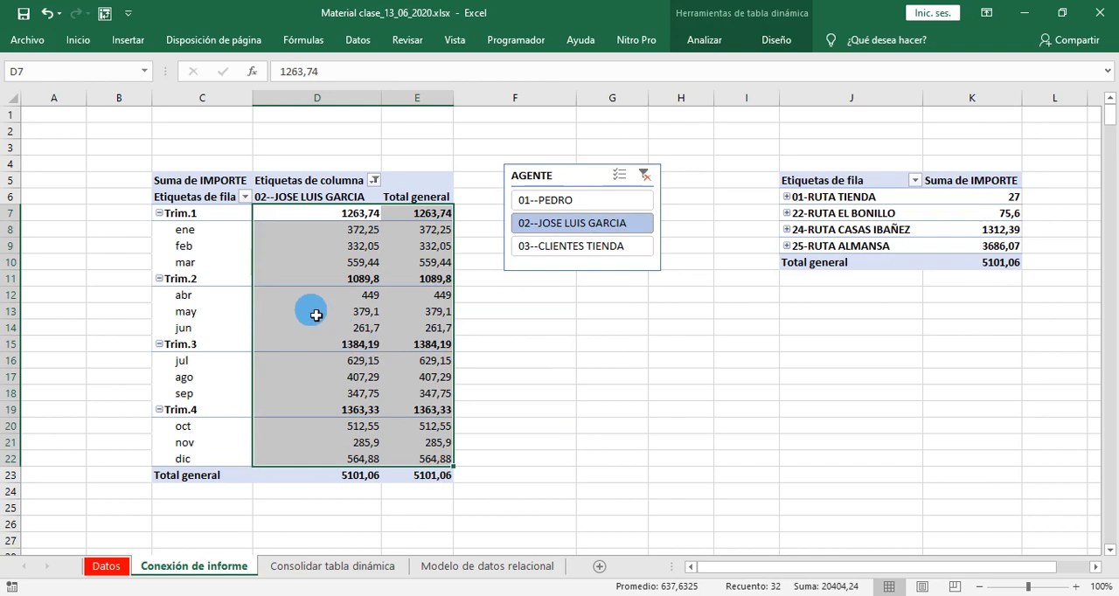
pyautogui.moveTo(316, 316)
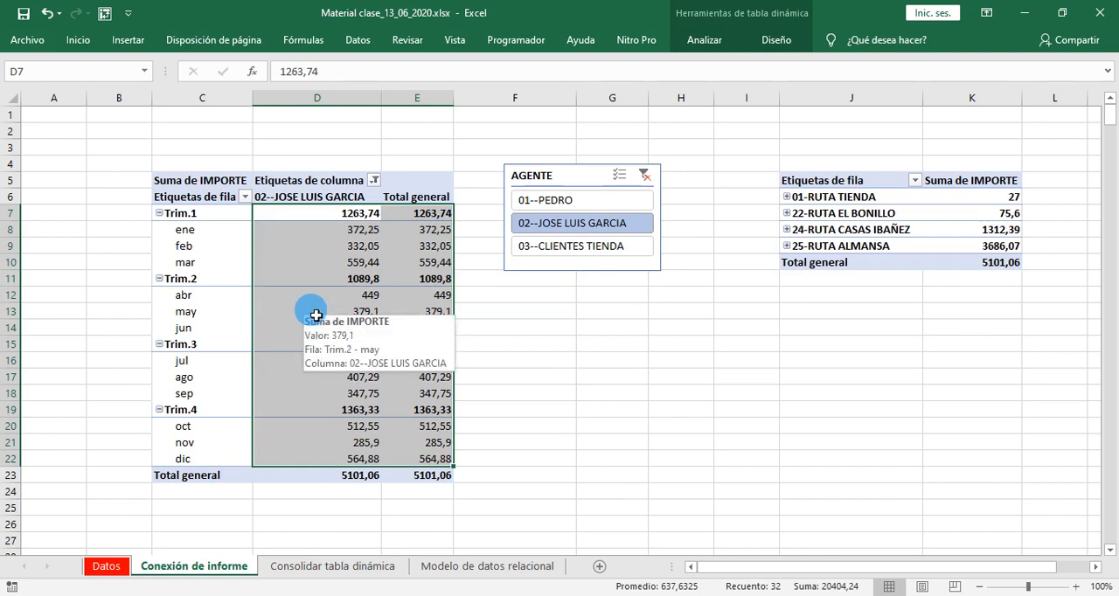
pyautogui.moveTo(977, 197); pyautogui.dragTo(984, 254)
pyautogui.click(708, 382)
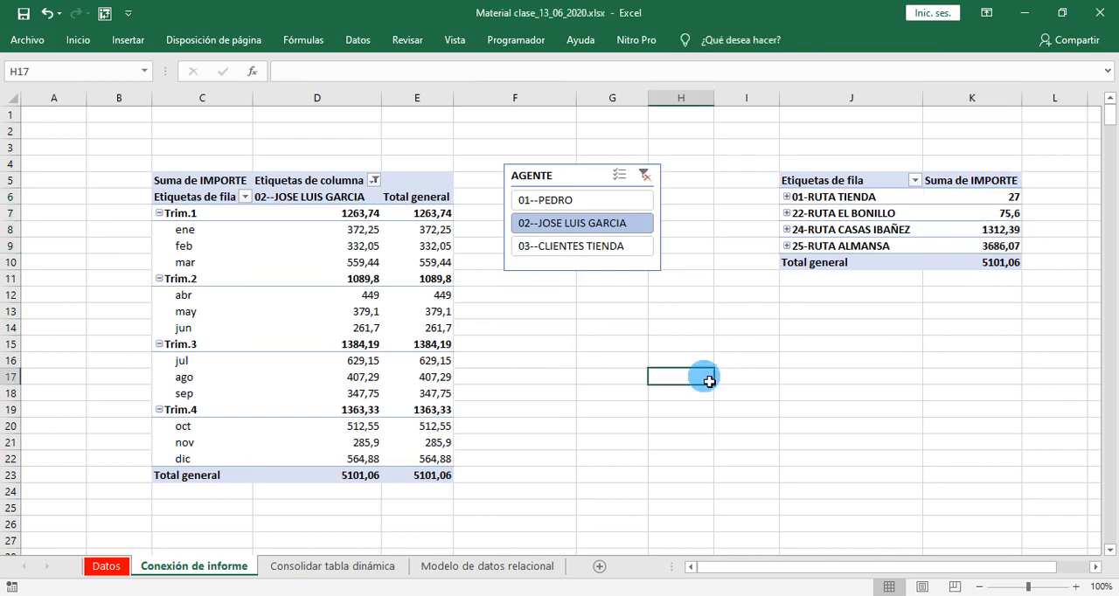
# - Switch the AGENTE slicer among agents 01, 02 and 03--CLIENTES TIENDA, and clear its filter to include all agents
pyautogui.click(549, 201)
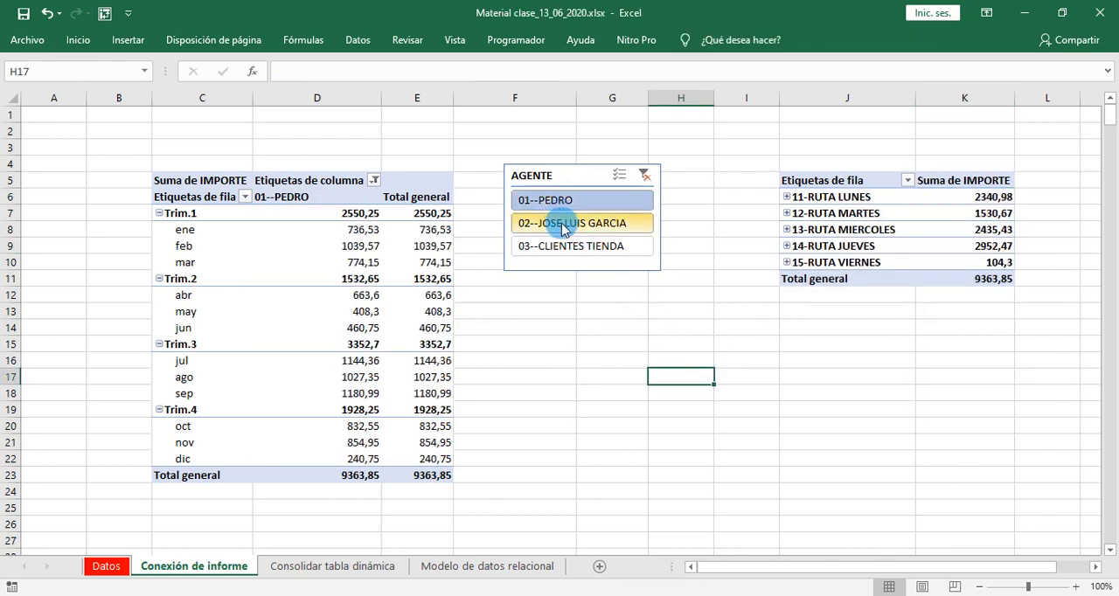
pyautogui.click(564, 226)
pyautogui.click(570, 247)
pyautogui.click(562, 224)
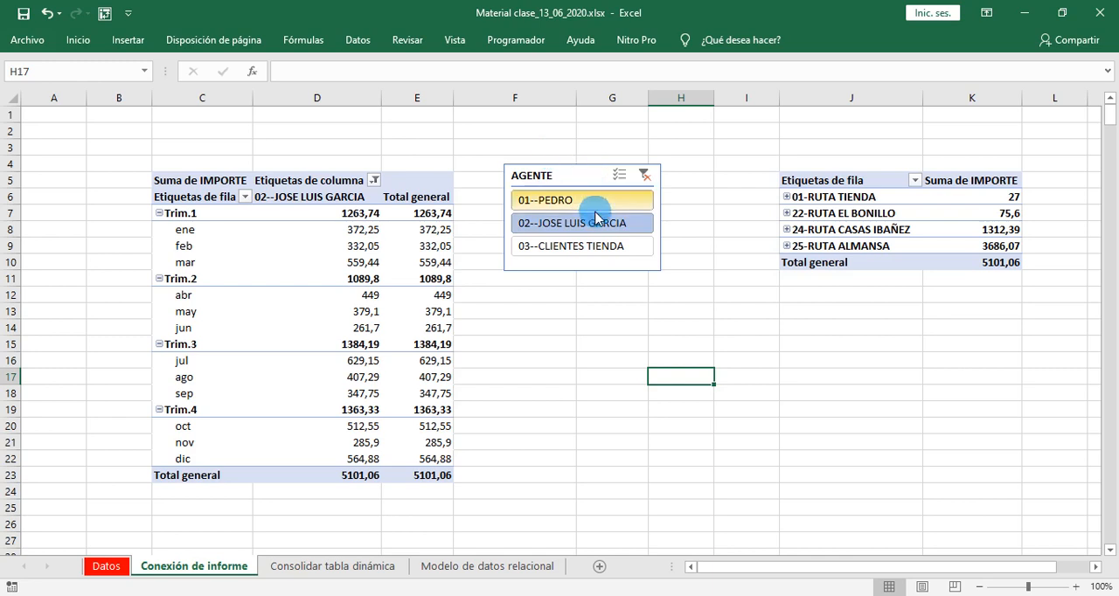
pyautogui.click(643, 179)
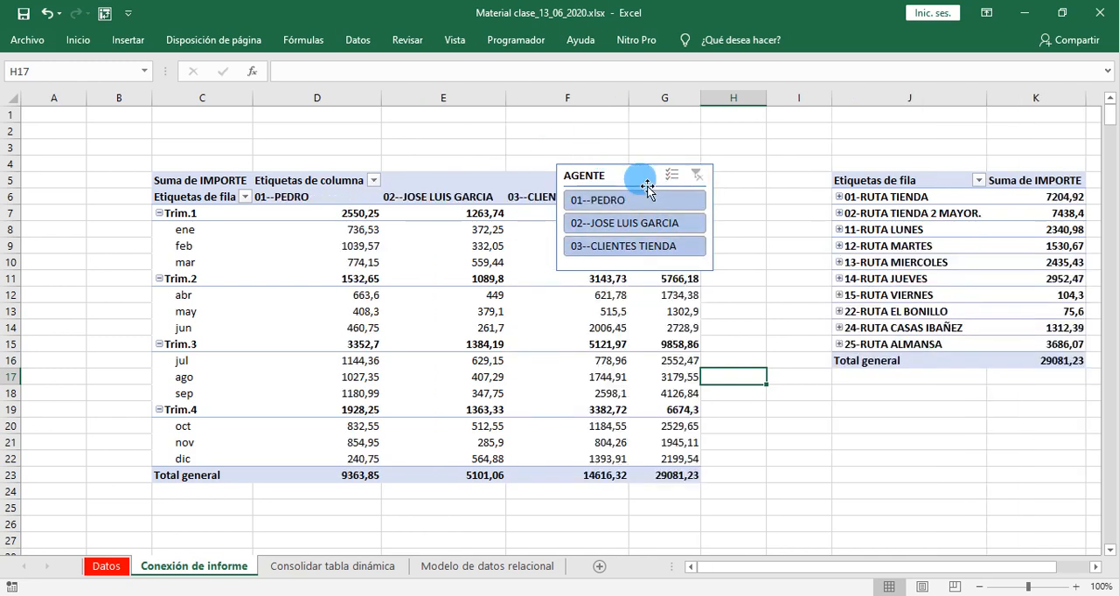
# - Move the AGENTE slicer below the first pivot table, to about row 27
pyautogui.click(436, 313)
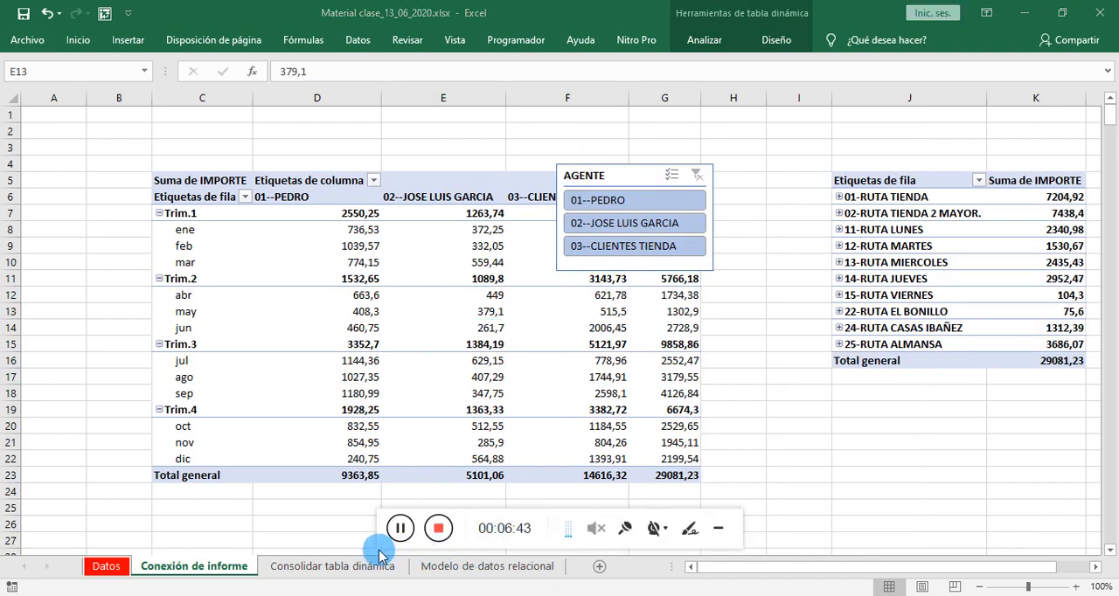
pyautogui.click(400, 532)
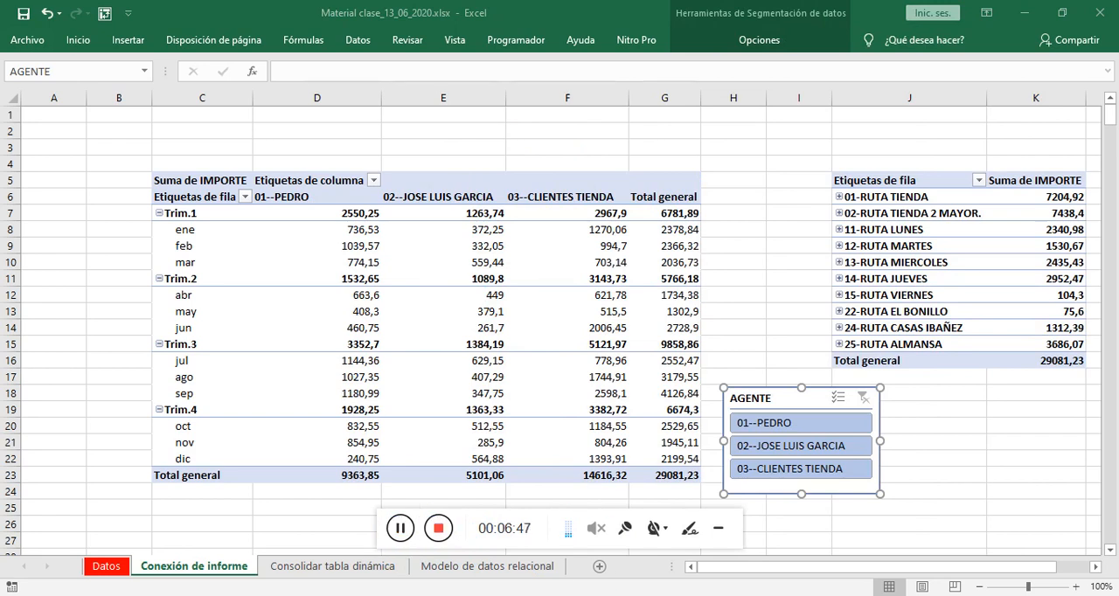
pyautogui.click(718, 528)
pyautogui.click(806, 405)
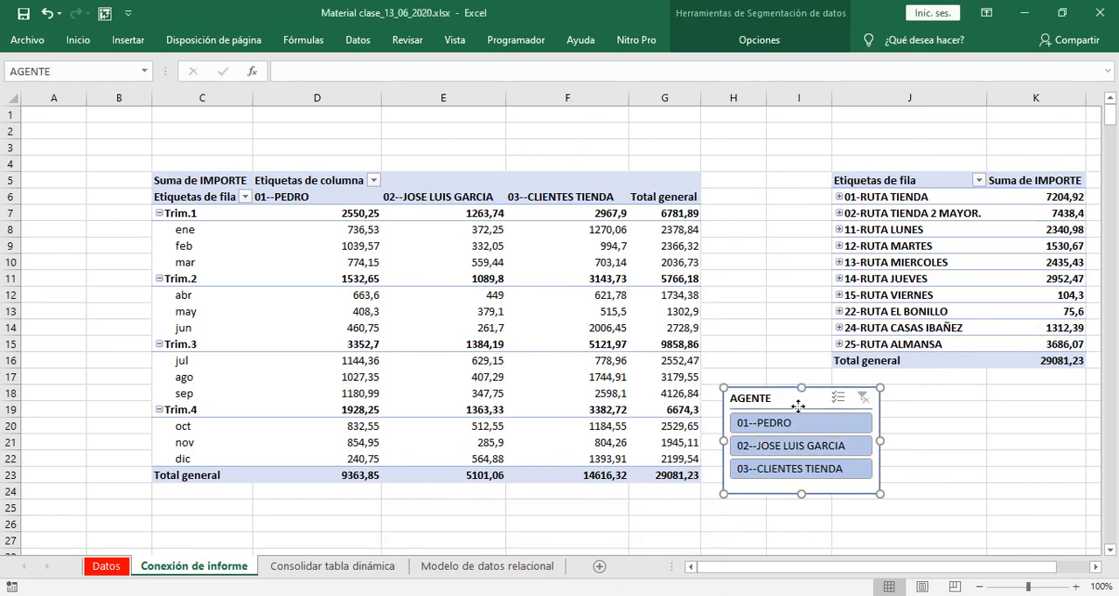
pyautogui.moveTo(798, 406); pyautogui.dragTo(784, 166)
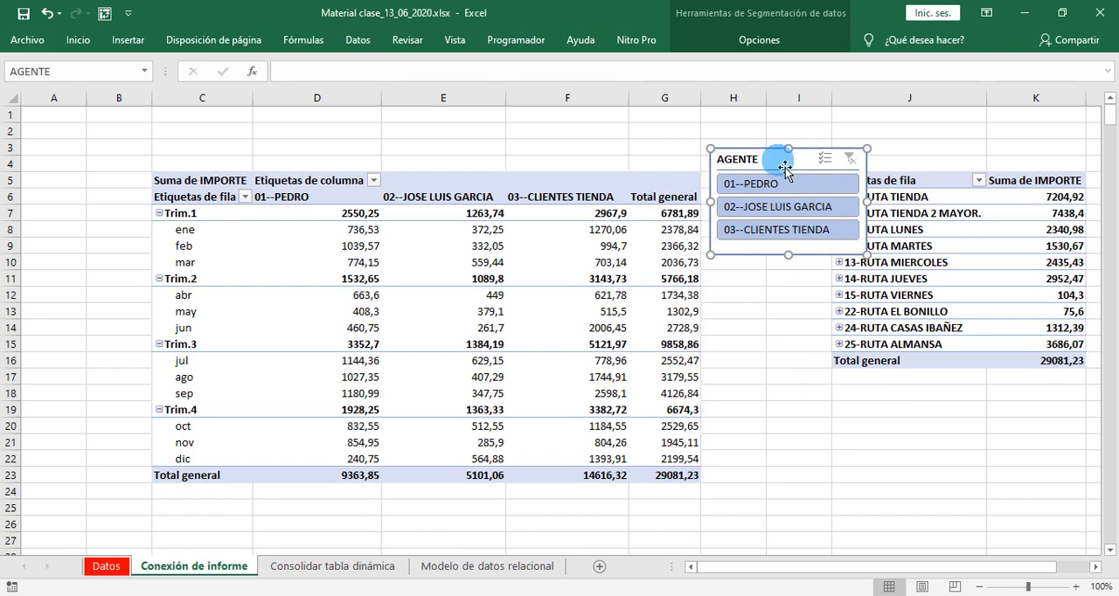
pyautogui.moveTo(785, 168); pyautogui.dragTo(210, 550)
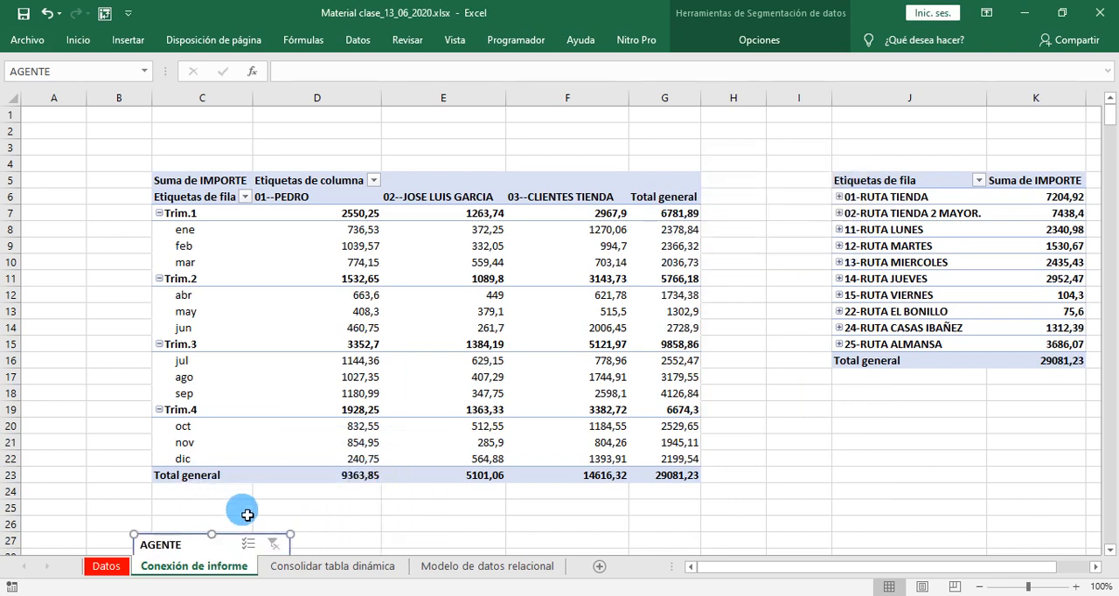
# - Insert a FECHA timeline for the first pivot table and place it below the second pivot table
pyautogui.click(439, 268)
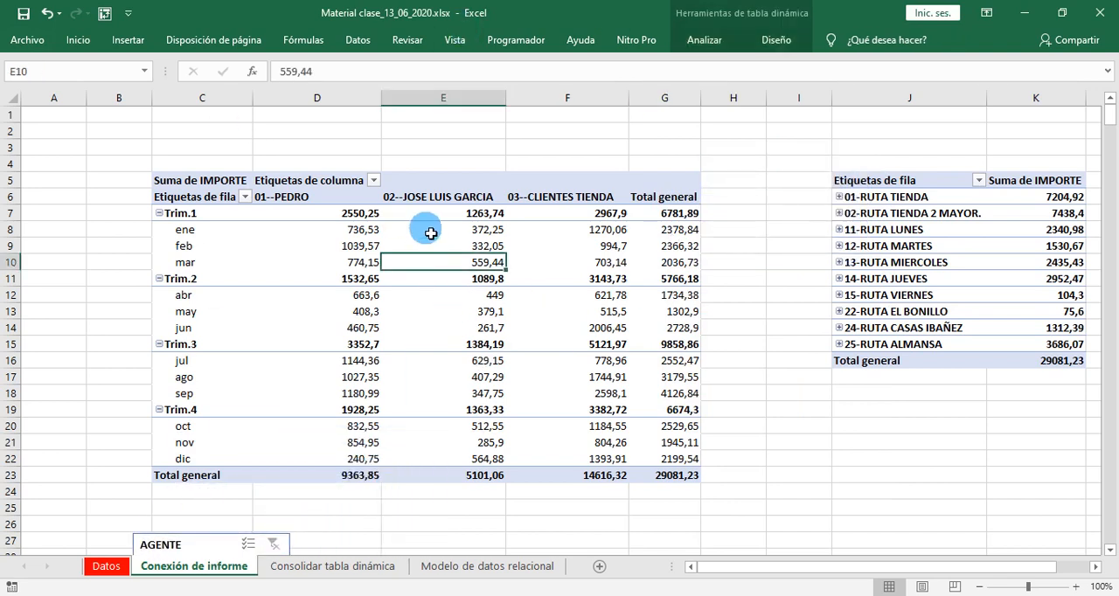
pyautogui.click(705, 41)
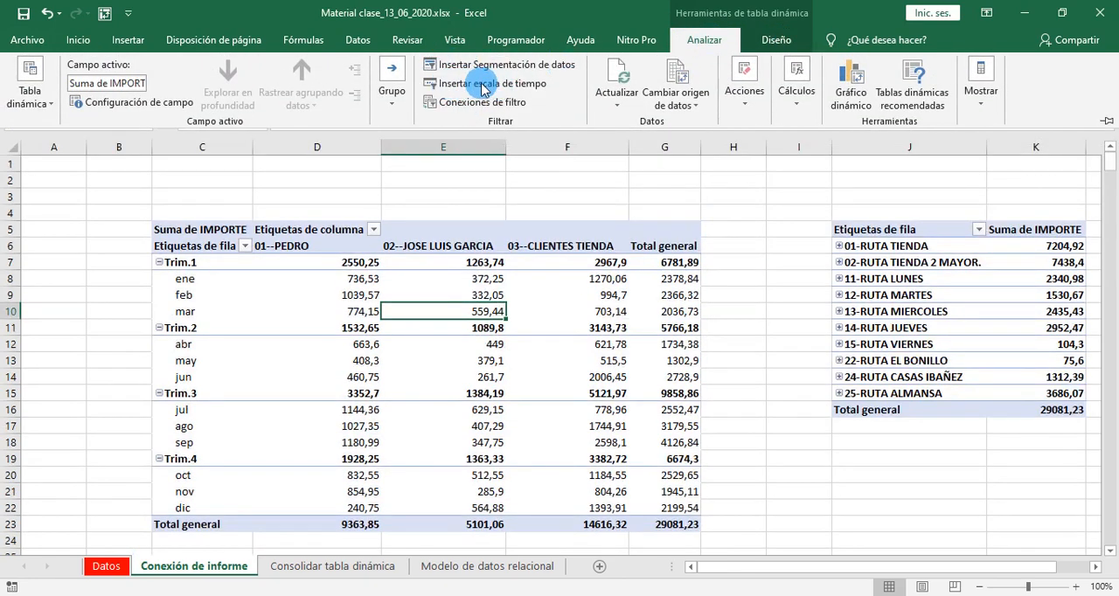
pyautogui.click(484, 87)
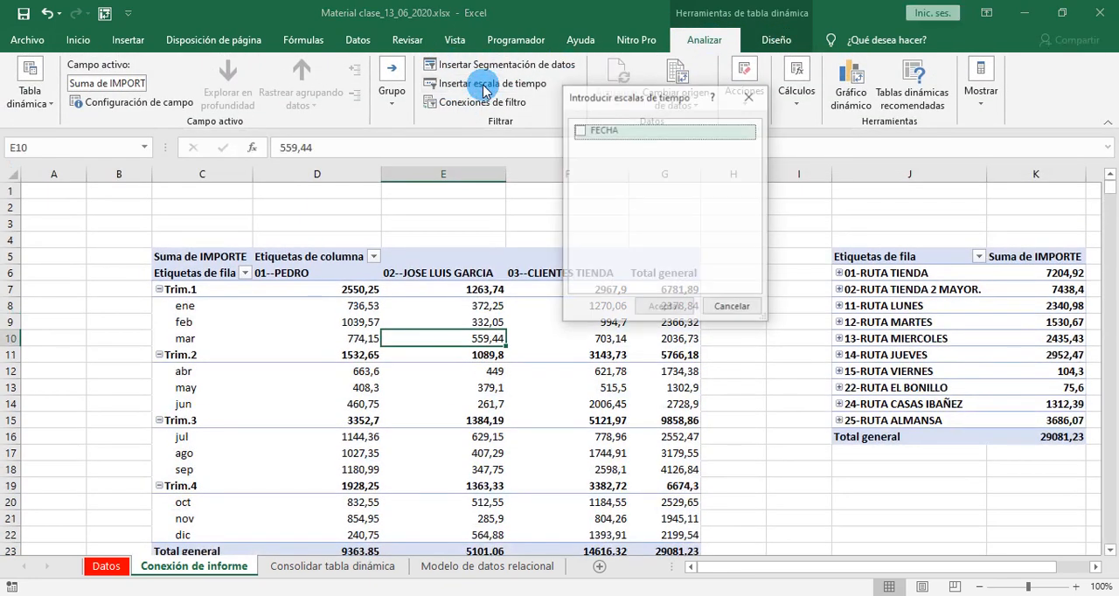
pyautogui.click(581, 130)
pyautogui.click(666, 307)
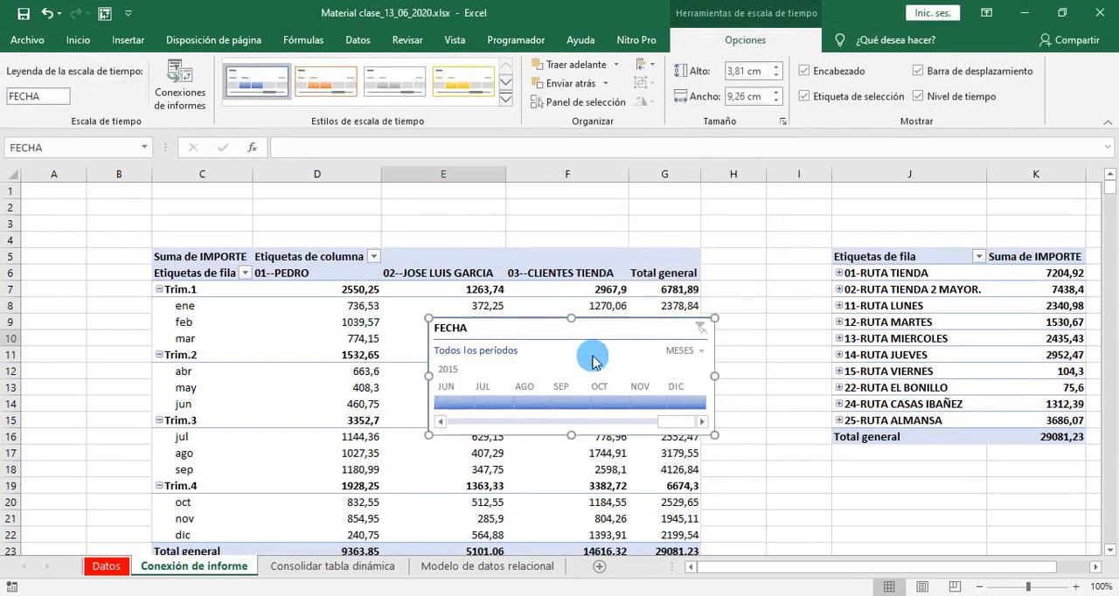
pyautogui.moveTo(550, 337); pyautogui.dragTo(879, 495)
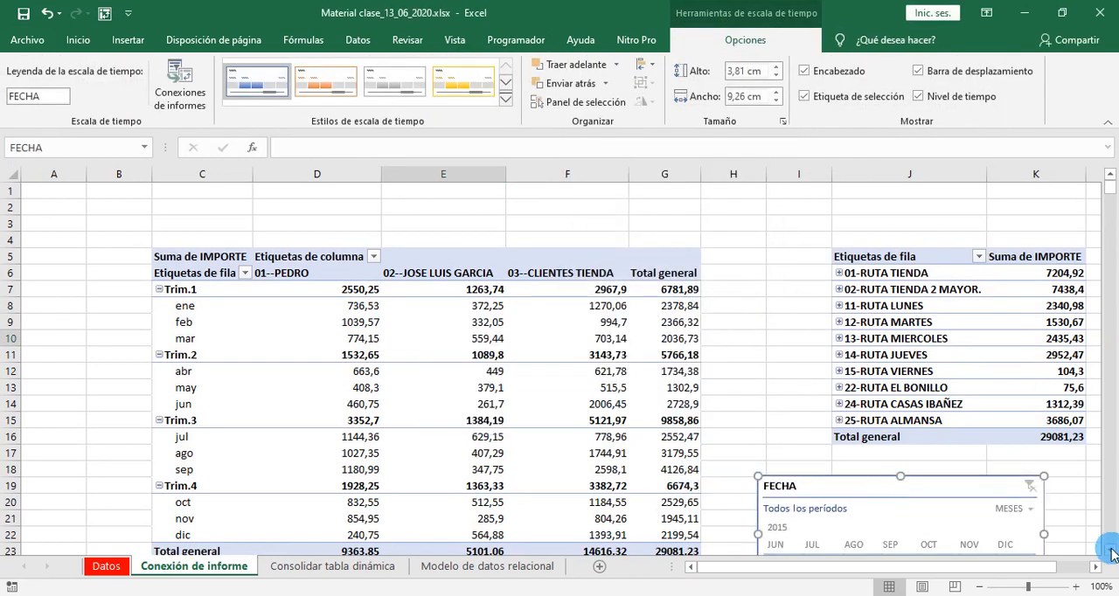
# - Set the time level of the FECHA timeline to TRIMESTRES
pyautogui.click(1112, 553)
pyautogui.click(1111, 553)
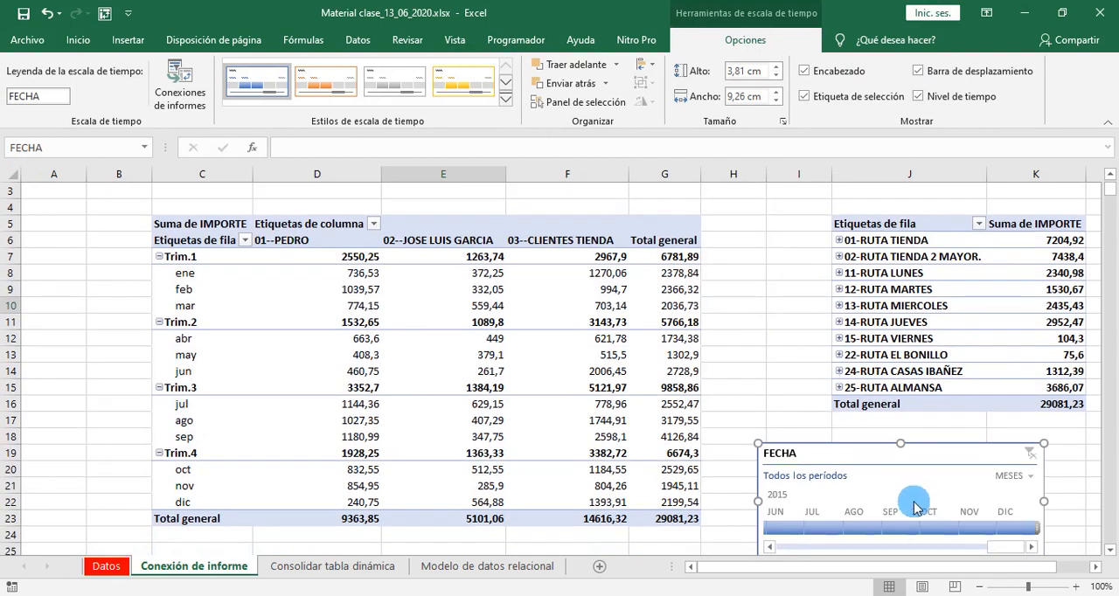
pyautogui.click(1111, 553)
pyautogui.click(1112, 553)
pyautogui.click(798, 338)
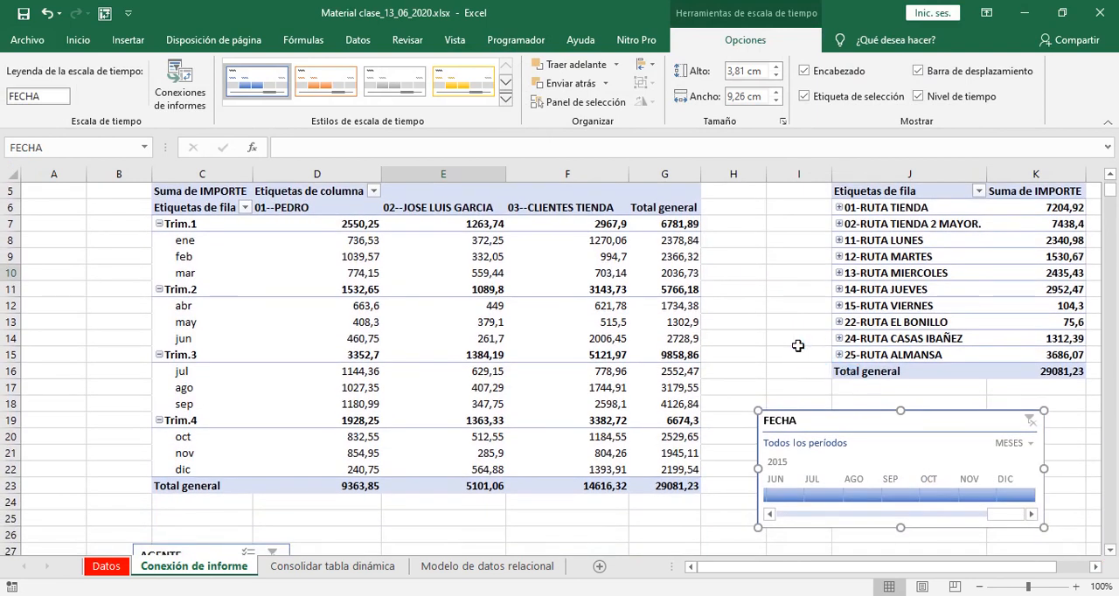
pyautogui.click(825, 442)
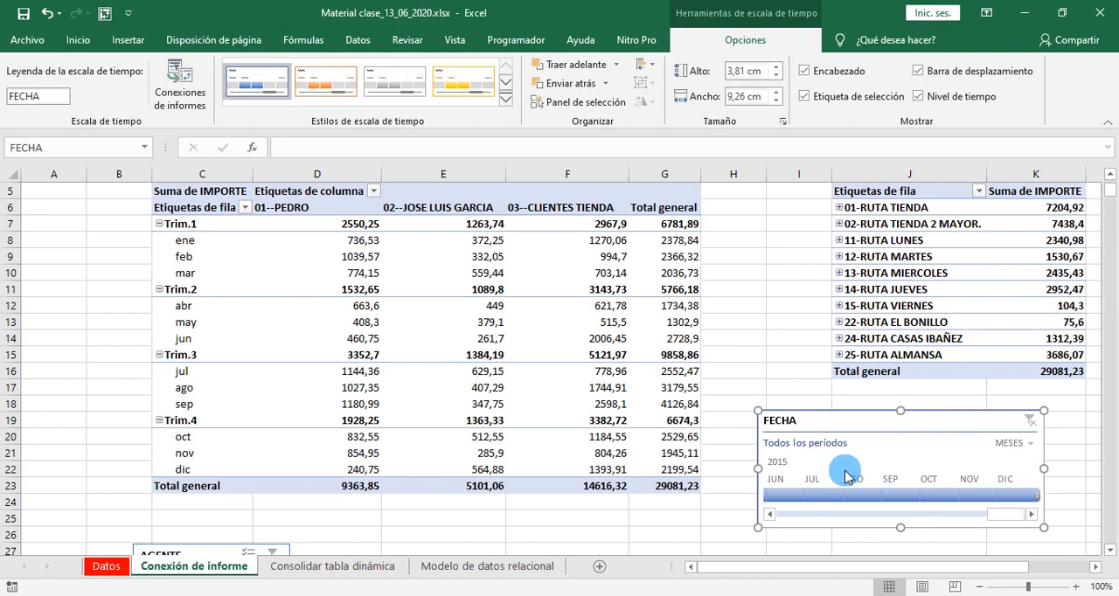
pyautogui.click(1026, 446)
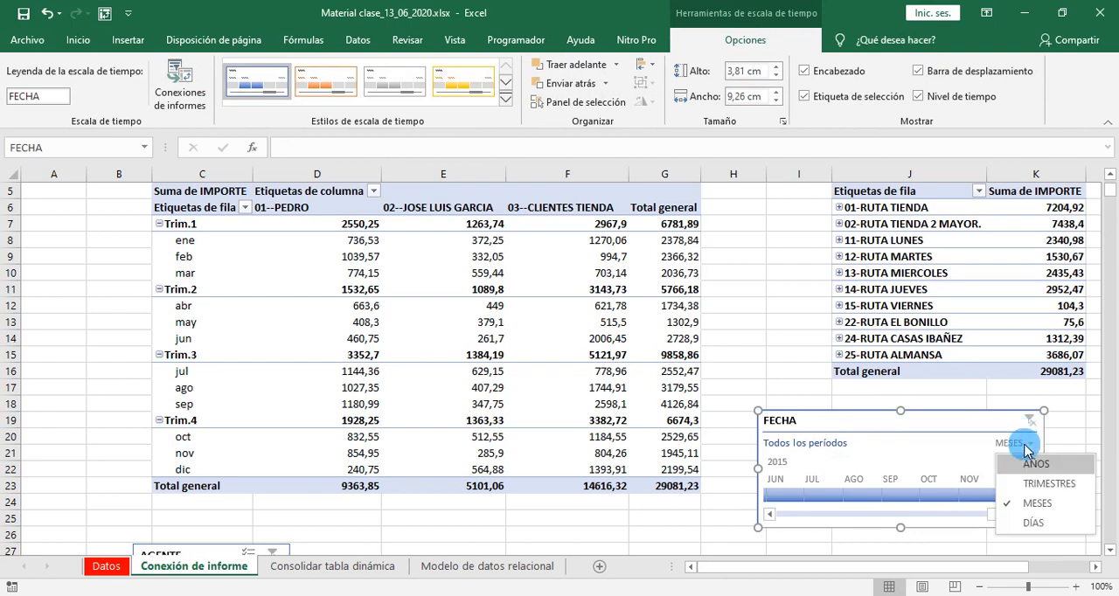
pyautogui.click(1016, 484)
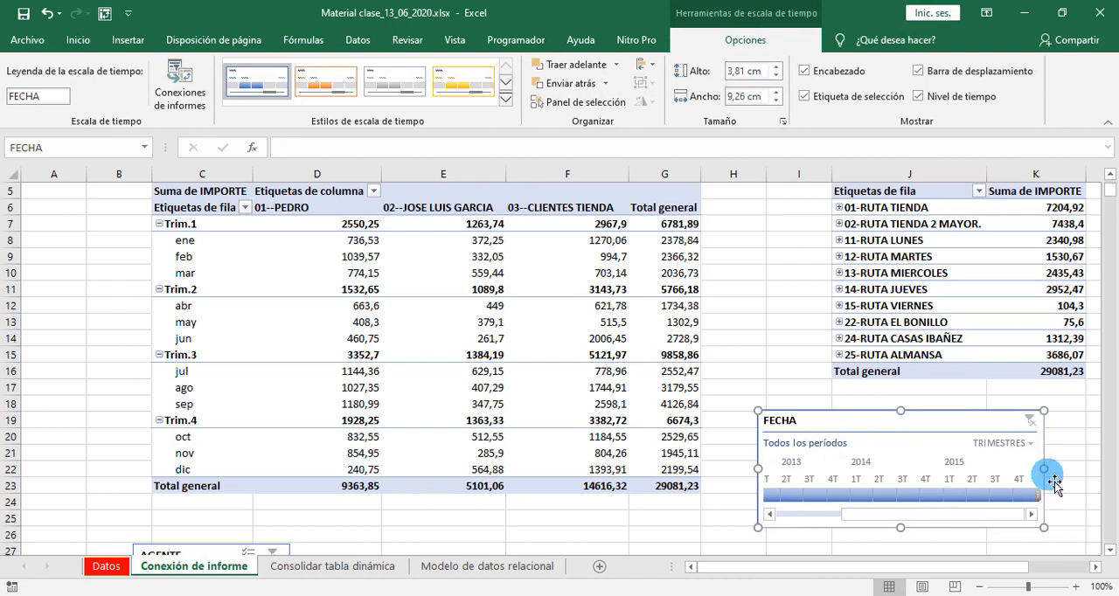
# - Widen the FECHA timeline to about 13,53 cm so that all quarters from 2012 to 2015 fit
pyautogui.moveTo(1049, 475); pyautogui.dragTo(1087, 480)
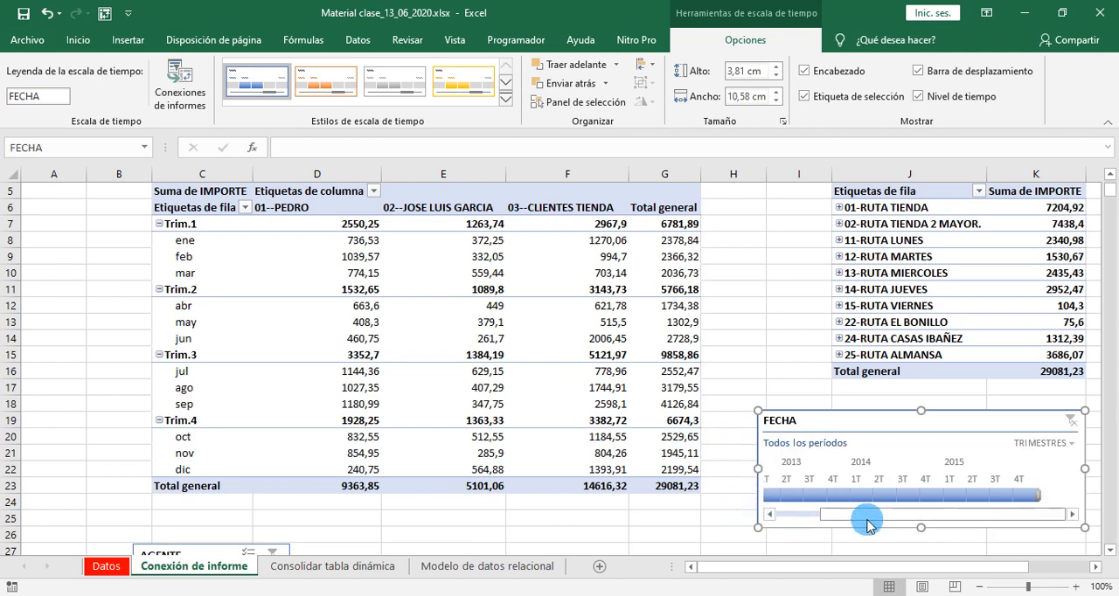
pyautogui.moveTo(862, 519); pyautogui.dragTo(774, 523)
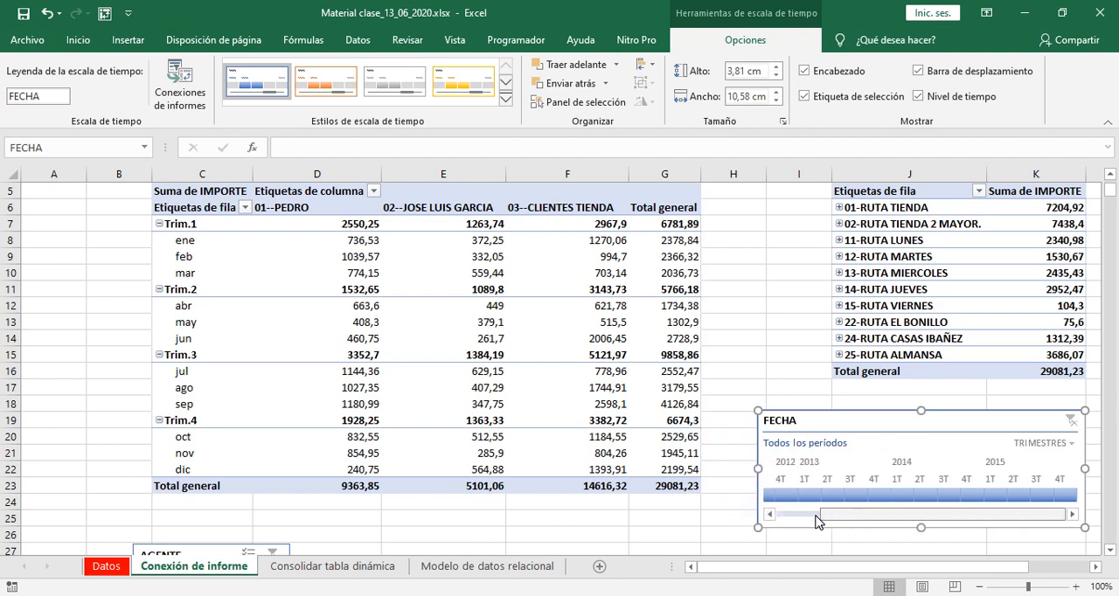
pyautogui.moveTo(747, 484); pyautogui.dragTo(724, 480)
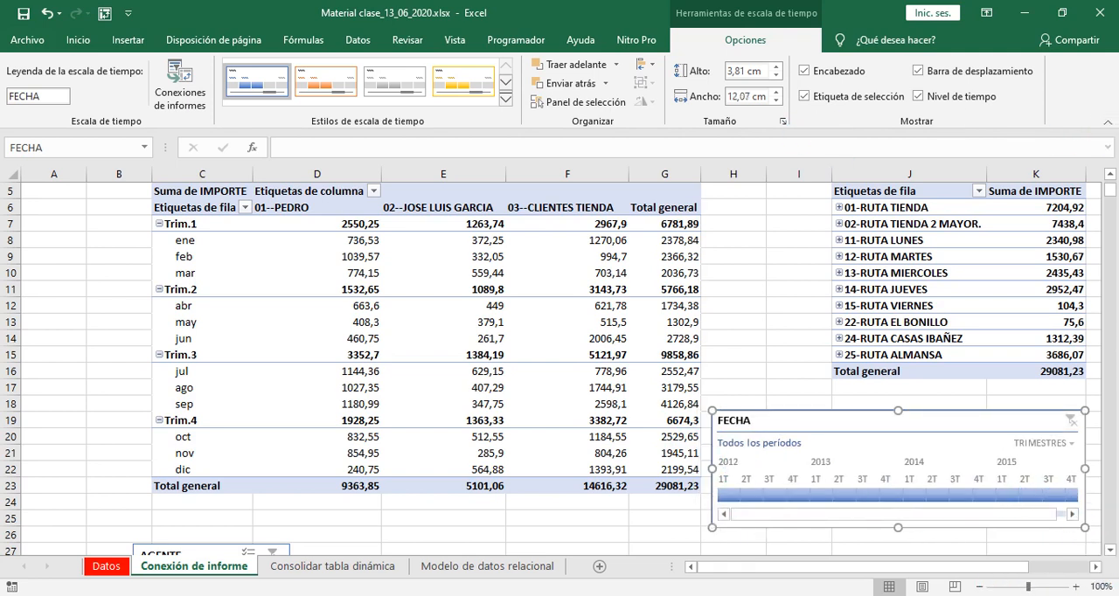
pyautogui.click(979, 586)
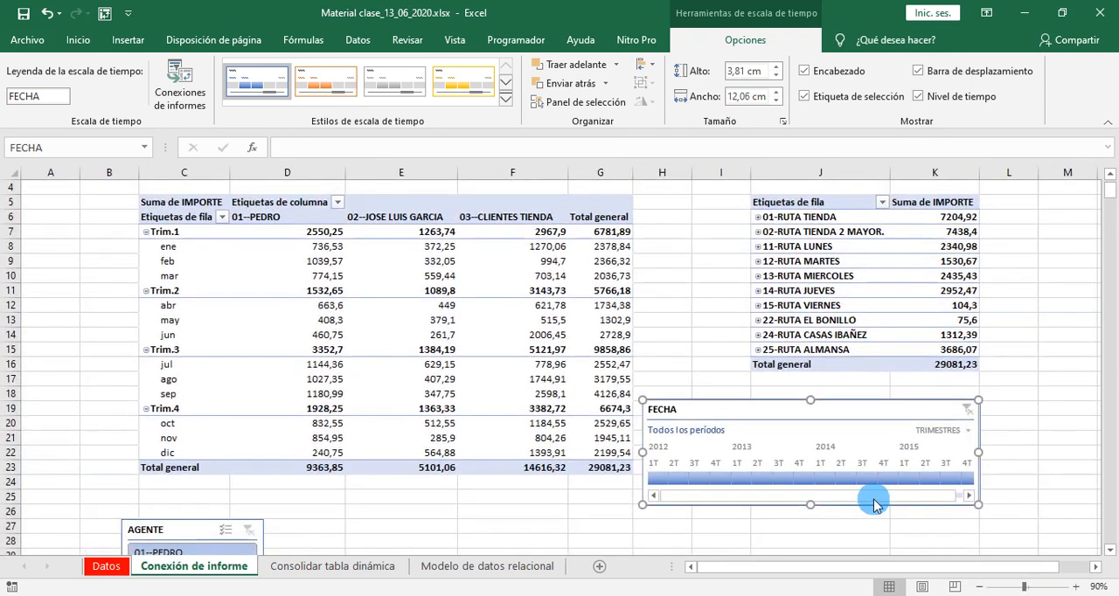
pyautogui.moveTo(983, 460); pyautogui.dragTo(1032, 467)
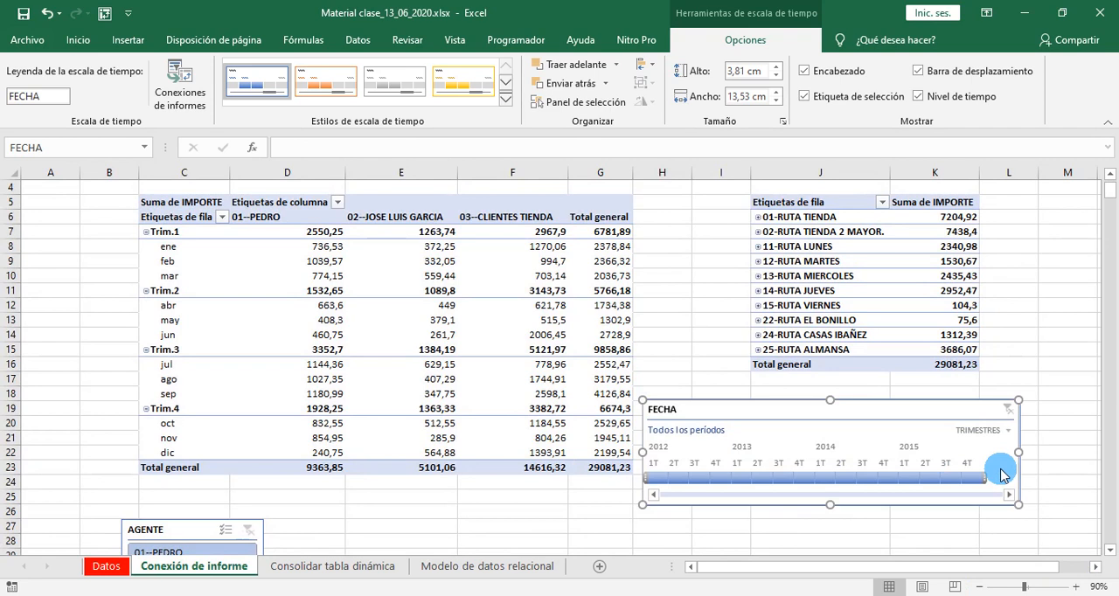
# - Filter the first pivot table by single quarters of 2012 and 2013 with the FECHA timeline, leaving 2T 2013 selected
pyautogui.moveTo(1001, 472); pyautogui.dragTo(665, 481)
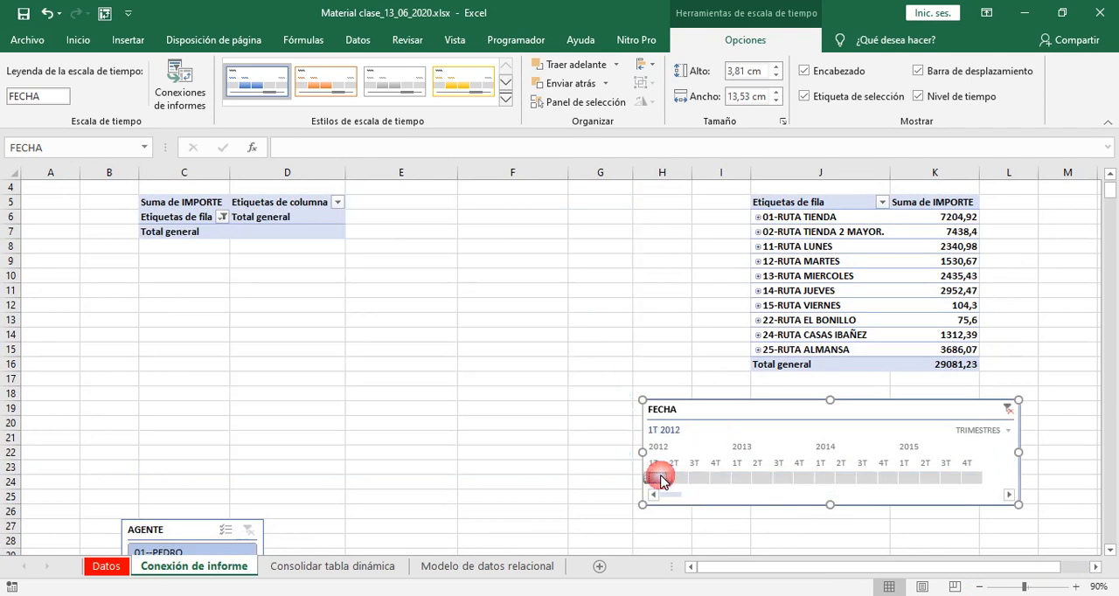
pyautogui.click(680, 478)
pyautogui.click(701, 480)
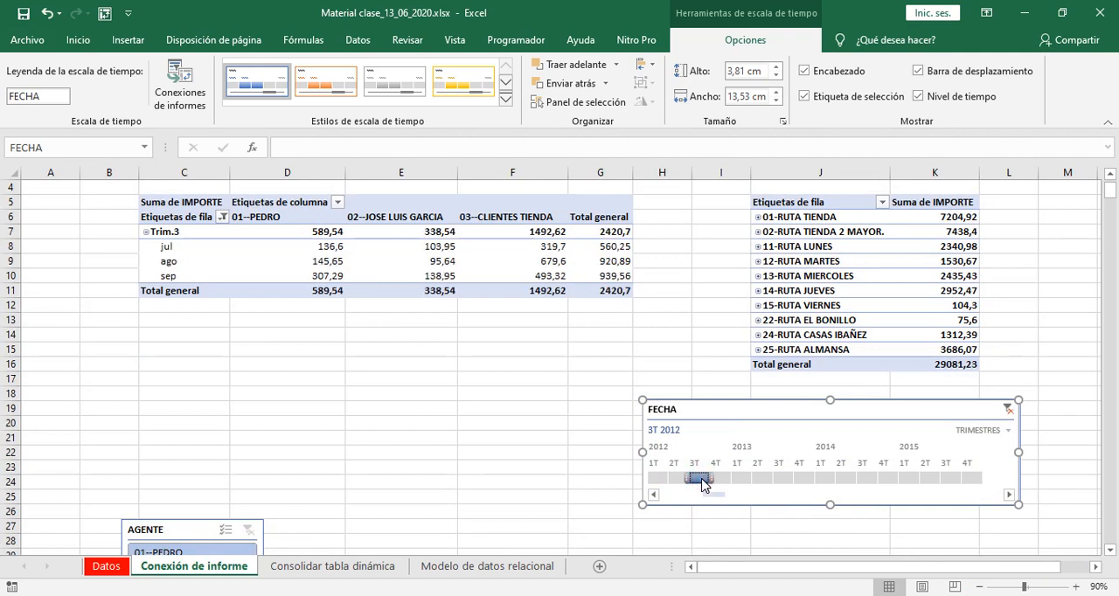
pyautogui.moveTo(719, 478); pyautogui.dragTo(792, 488)
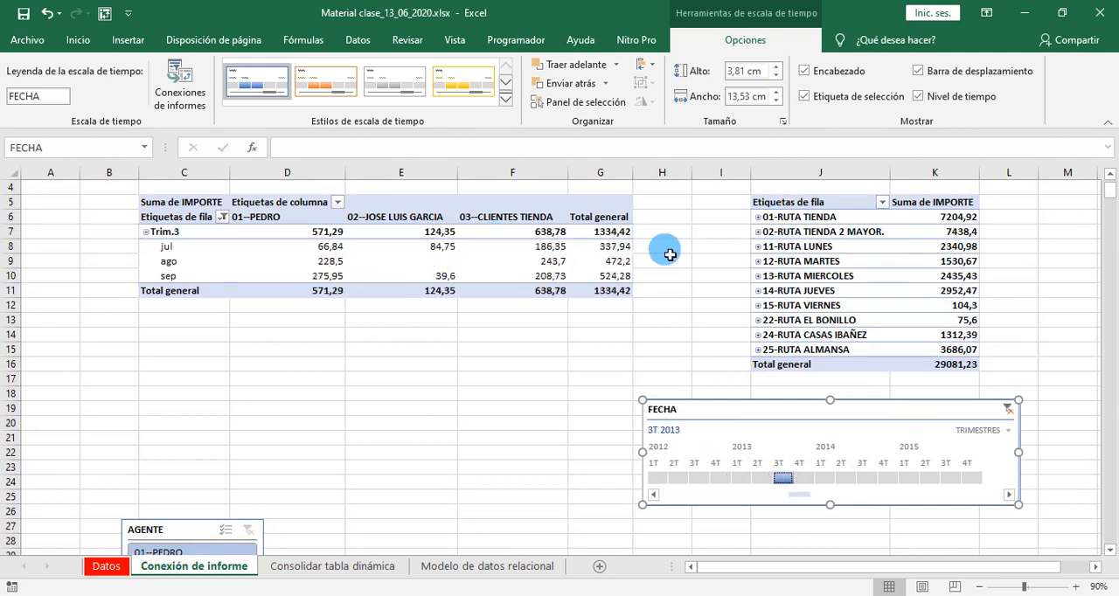
pyautogui.click(764, 480)
pyautogui.click(741, 478)
pyautogui.click(763, 480)
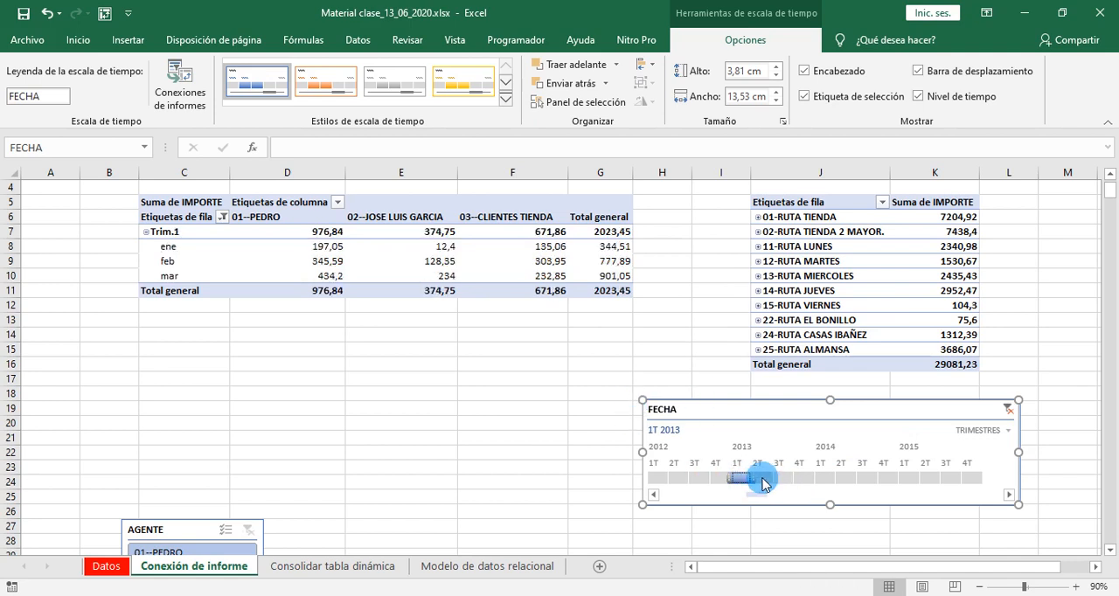
pyautogui.click(741, 481)
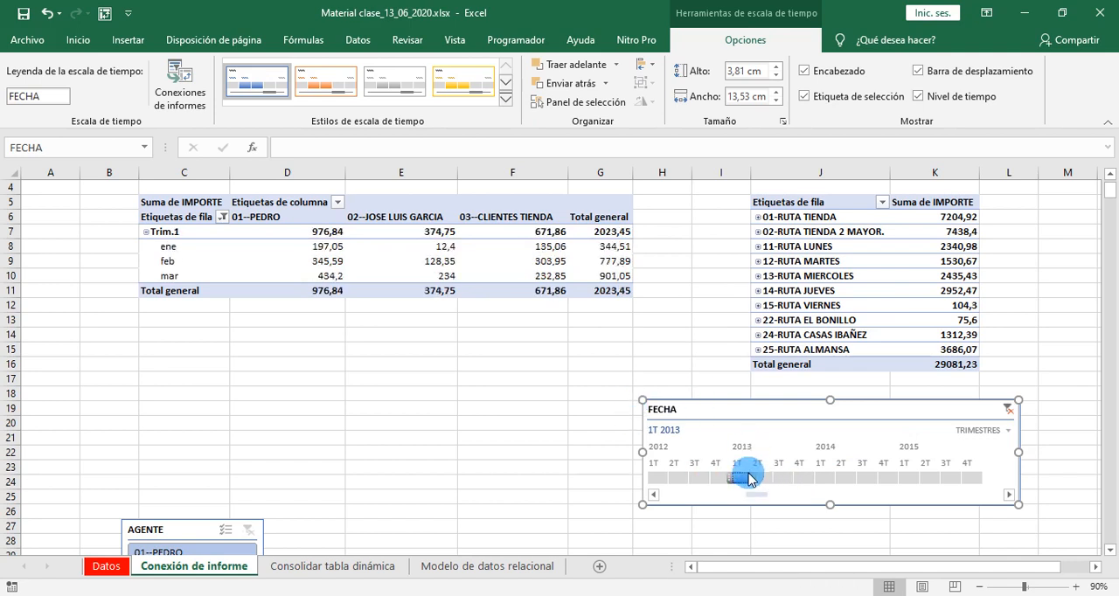
pyautogui.click(757, 480)
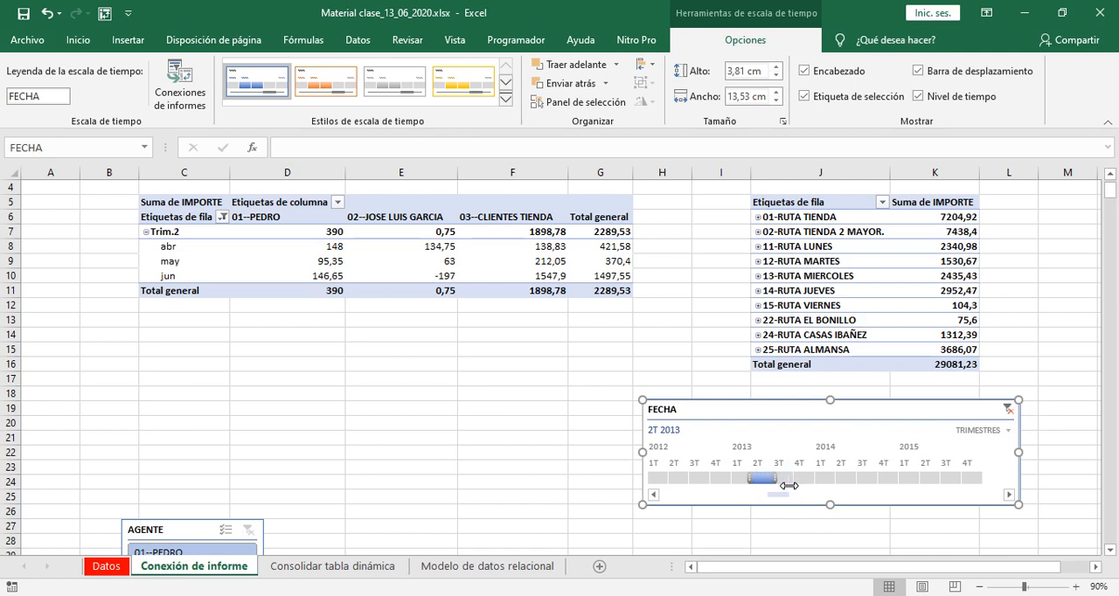
# - Extend the FECHA timeline selection to 2T - 4T 2013 and on to all four quarters of 2013
pyautogui.moveTo(788, 486); pyautogui.dragTo(881, 481)
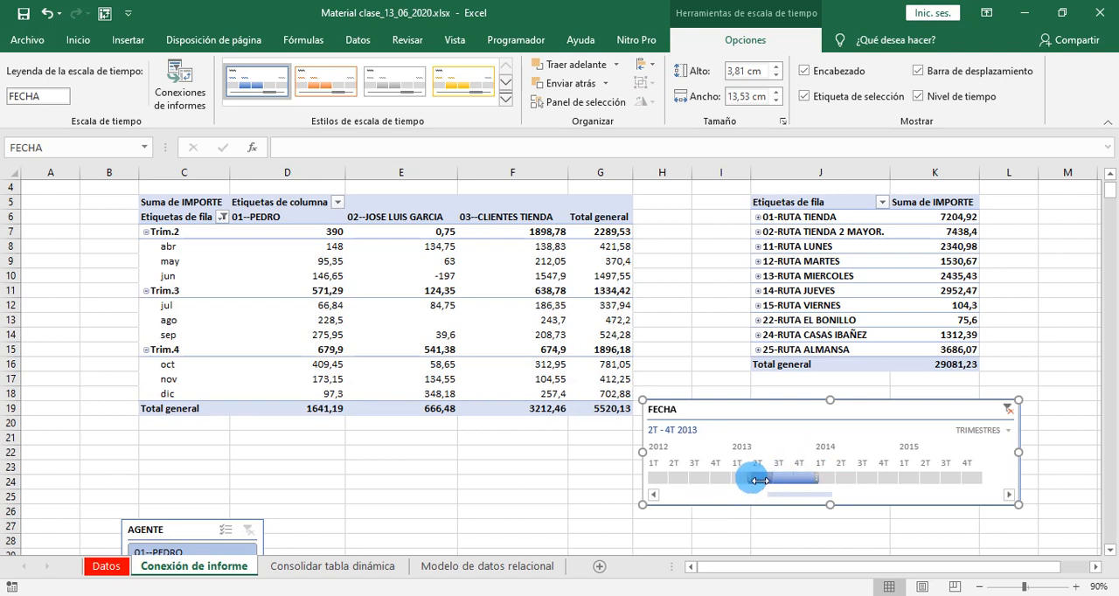
pyautogui.moveTo(746, 482); pyautogui.dragTo(739, 480)
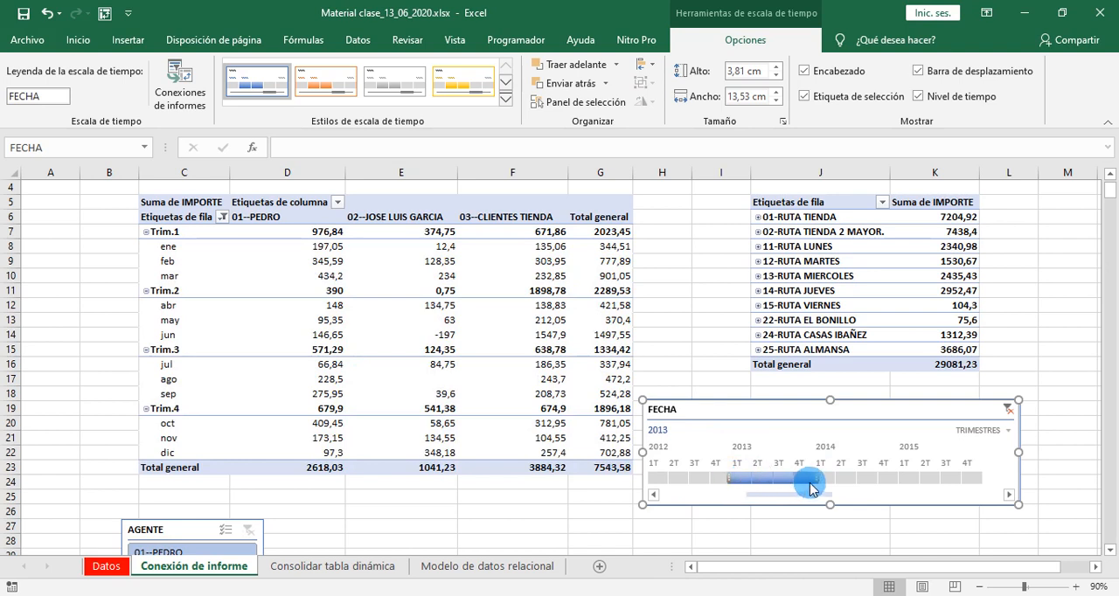
pyautogui.moveTo(763, 482); pyautogui.dragTo(822, 487)
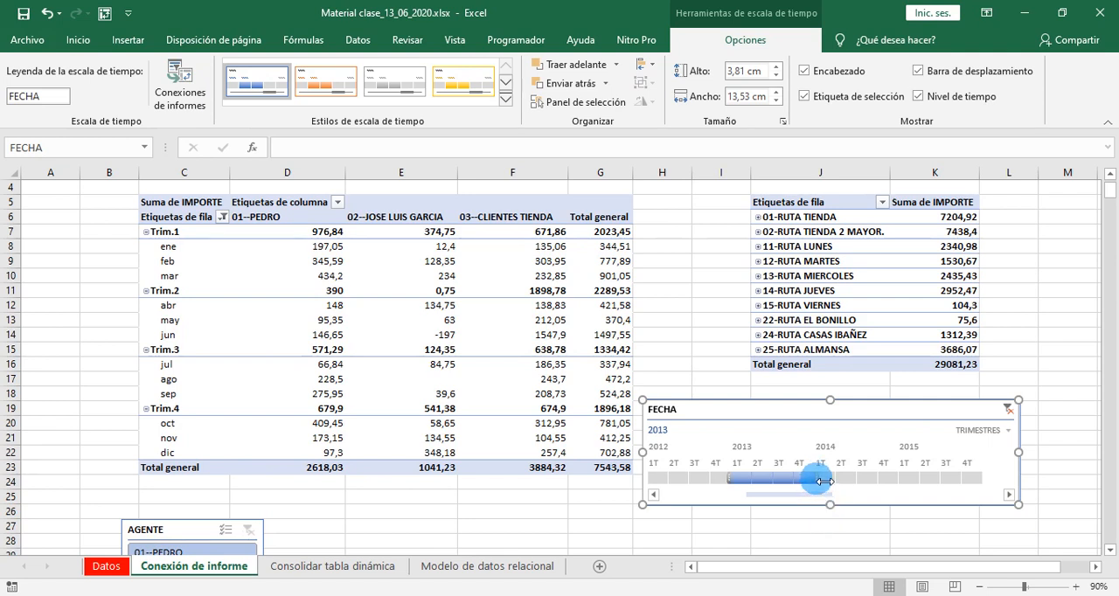
# - Try several FECHA timeline ranges on the first pivot table: 2013 - 2014, 2013, 4T 2014 and finally all four quarters of 2015
pyautogui.moveTo(835, 482); pyautogui.dragTo(908, 482)
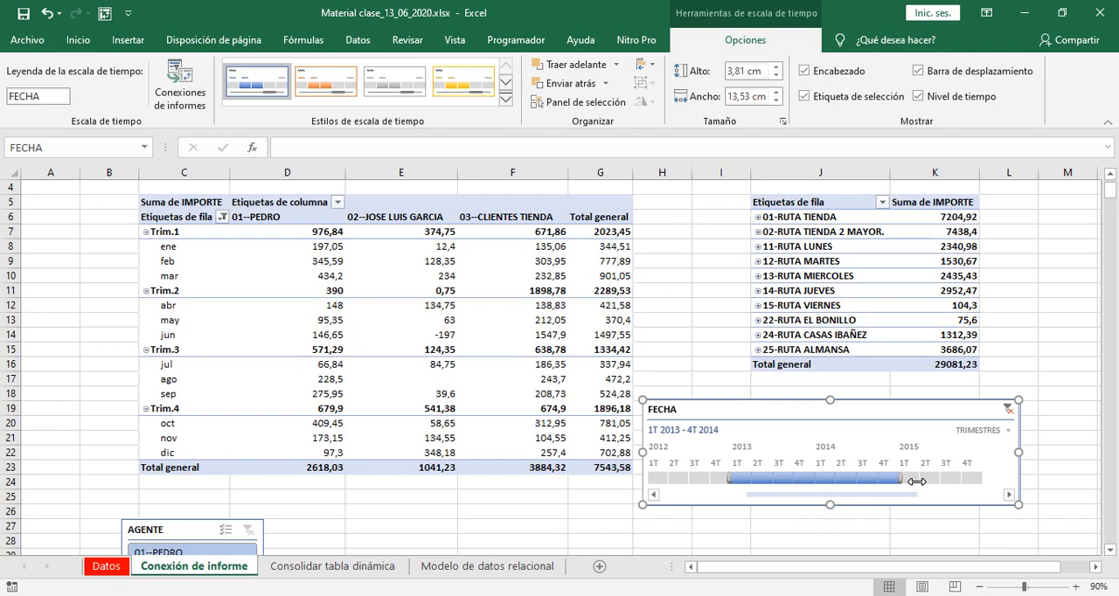
pyautogui.moveTo(910, 486); pyautogui.dragTo(910, 486)
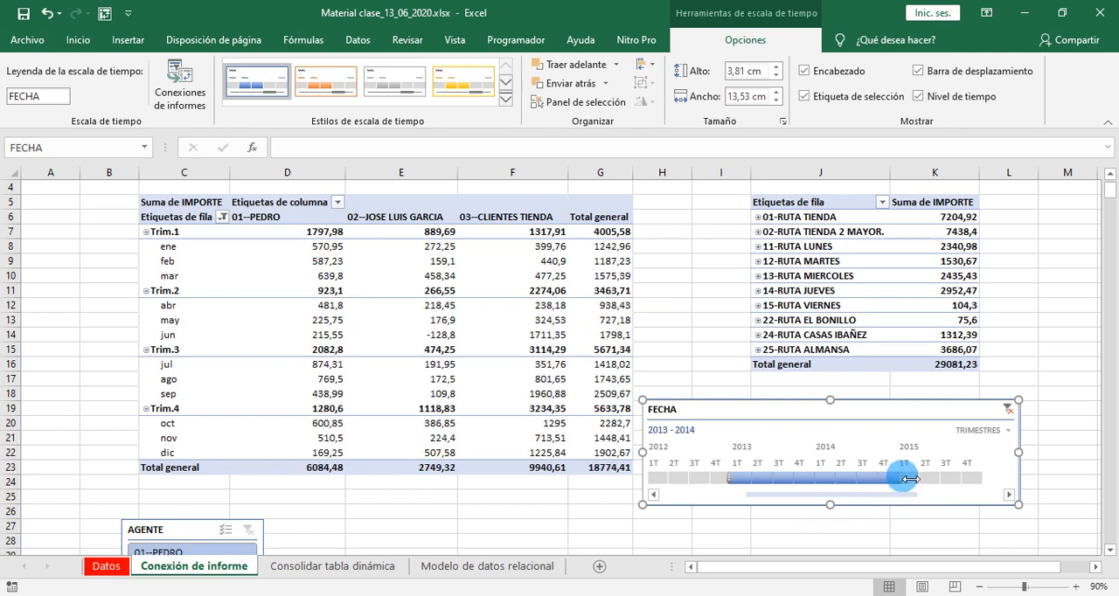
pyautogui.moveTo(909, 486); pyautogui.dragTo(840, 490)
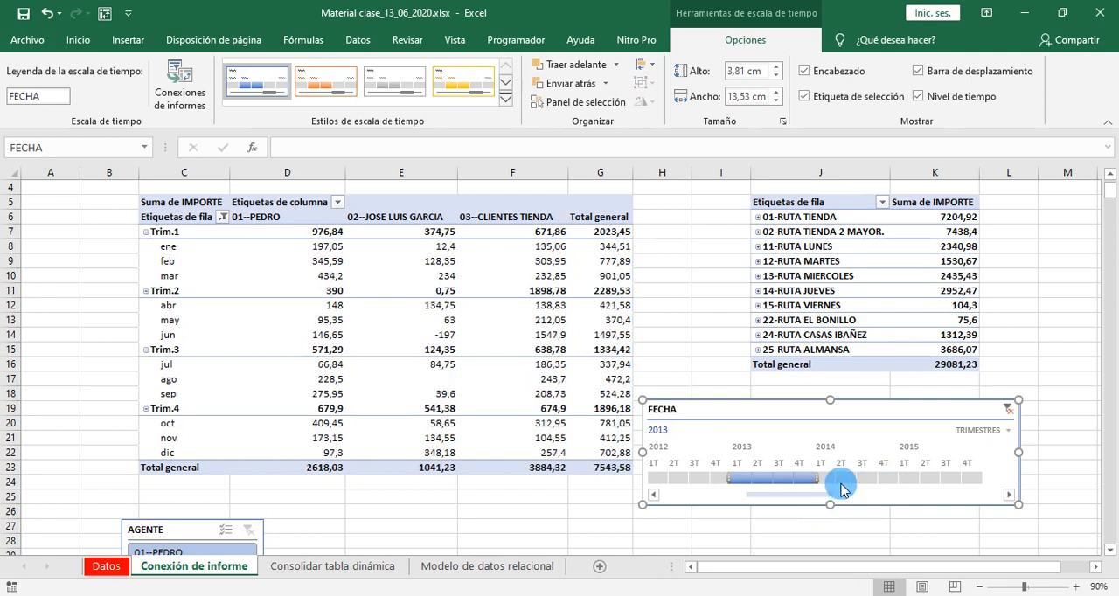
pyautogui.click(879, 480)
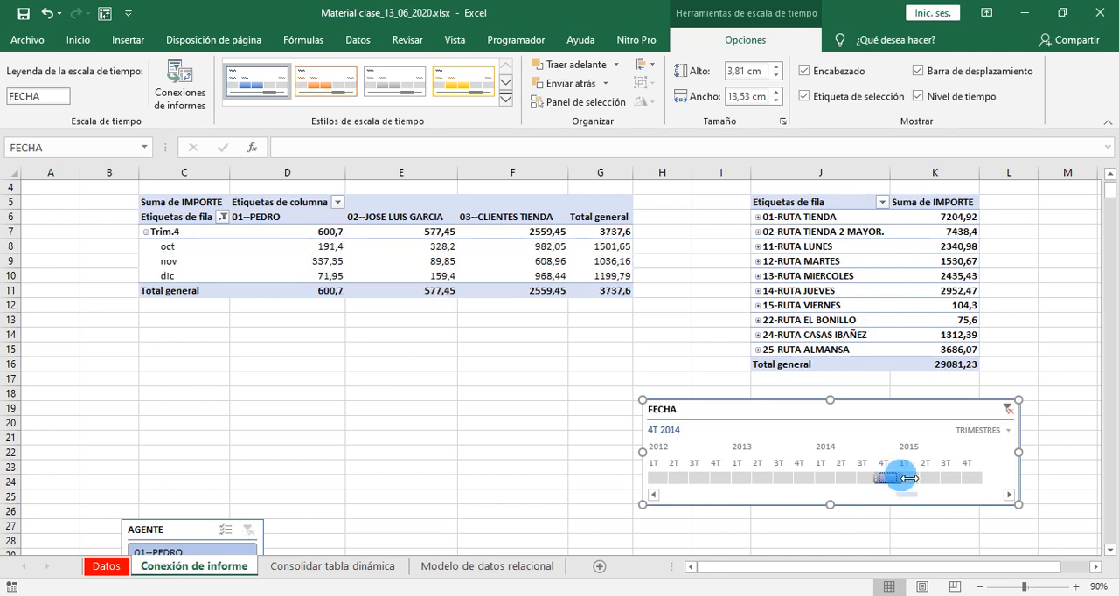
pyautogui.moveTo(910, 483); pyautogui.dragTo(998, 490)
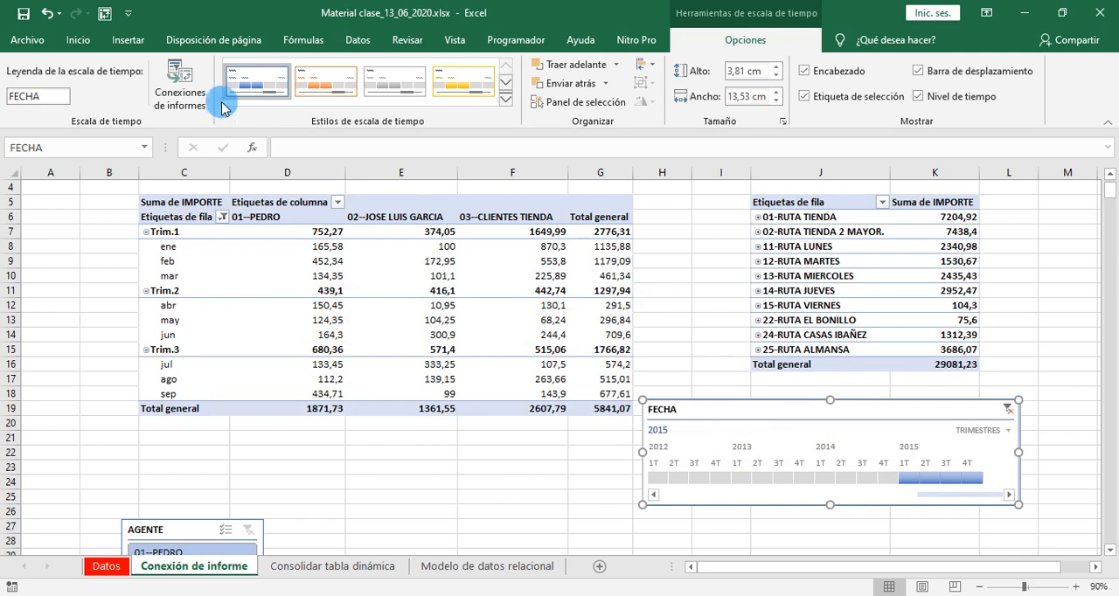
# - Connect the FECHA timeline to TablaDinámica5 as well, and filter both pivot tables by 1T 2014
pyautogui.click(172, 97)
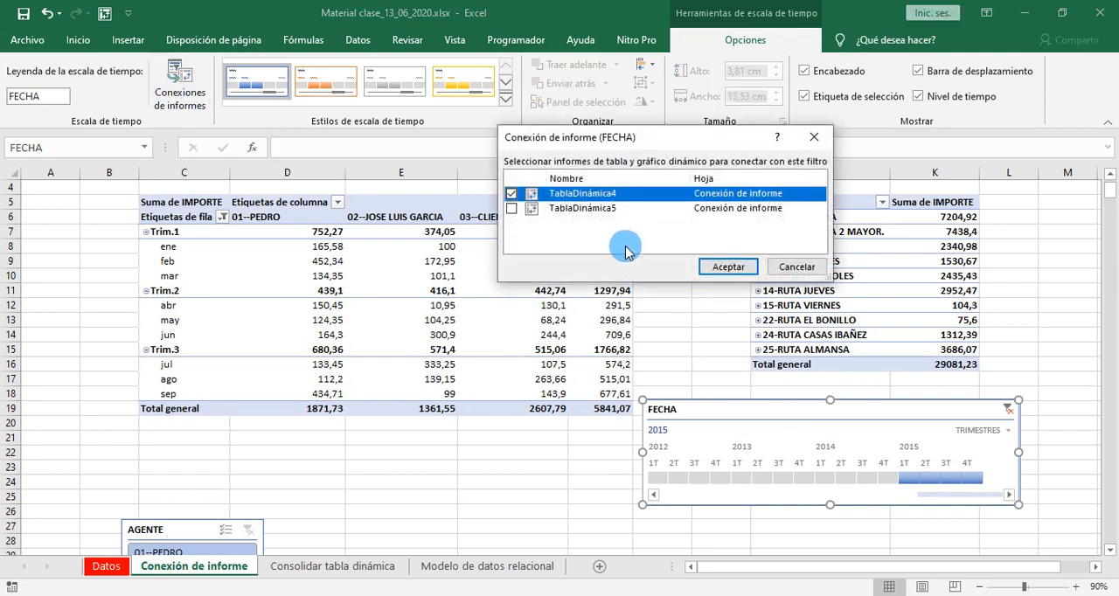
pyautogui.click(514, 209)
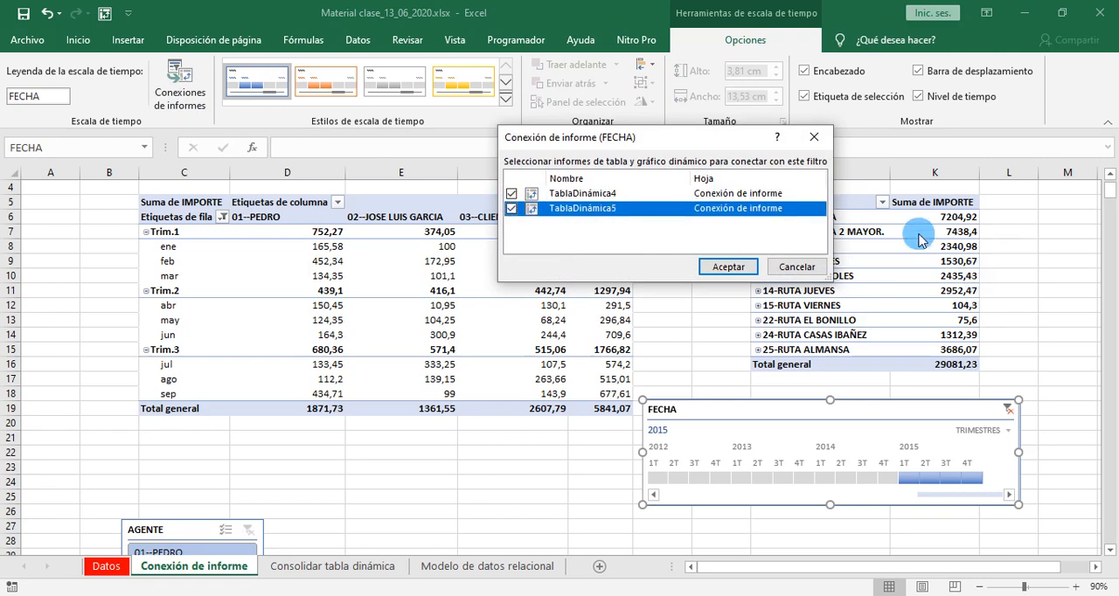
pyautogui.click(717, 266)
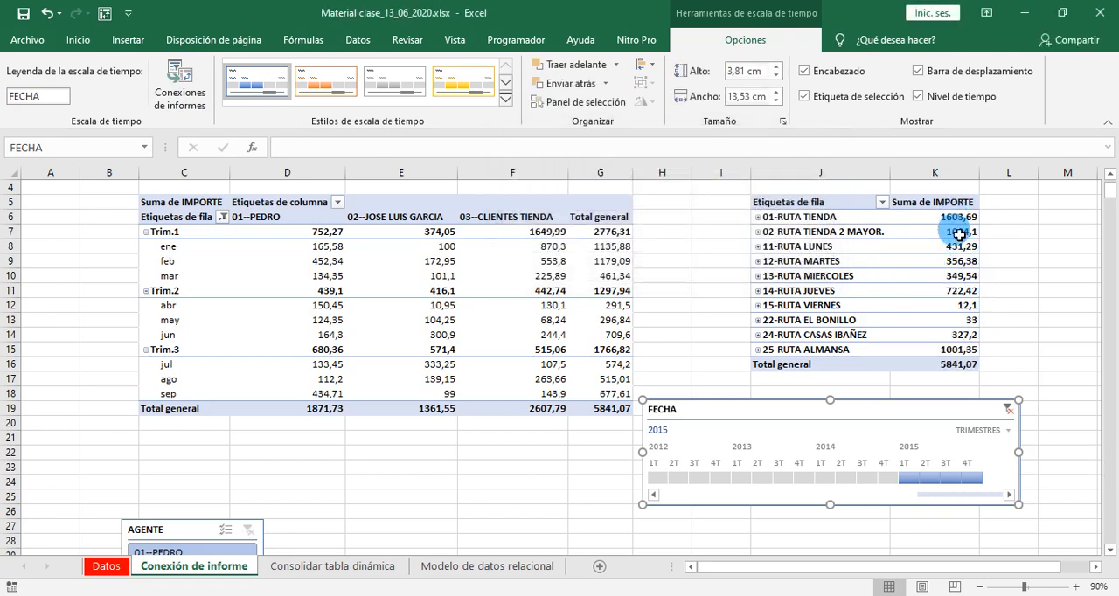
pyautogui.click(828, 479)
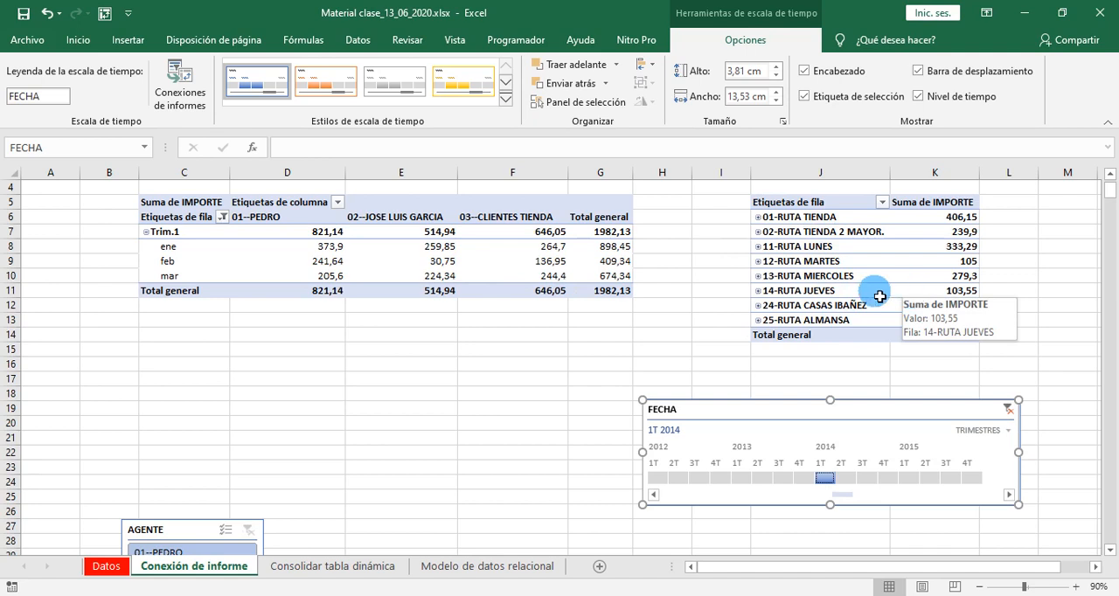
# - Move the AGENTE slicer to the empty area just below the first pivot table
pyautogui.moveTo(182, 531); pyautogui.dragTo(223, 382)
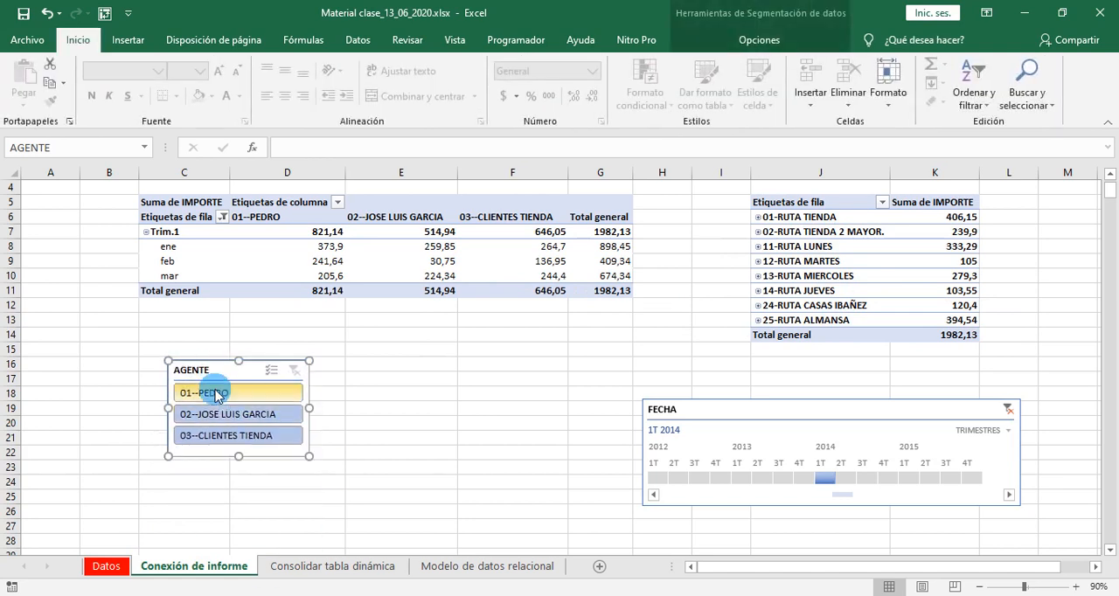
pyautogui.click(833, 426)
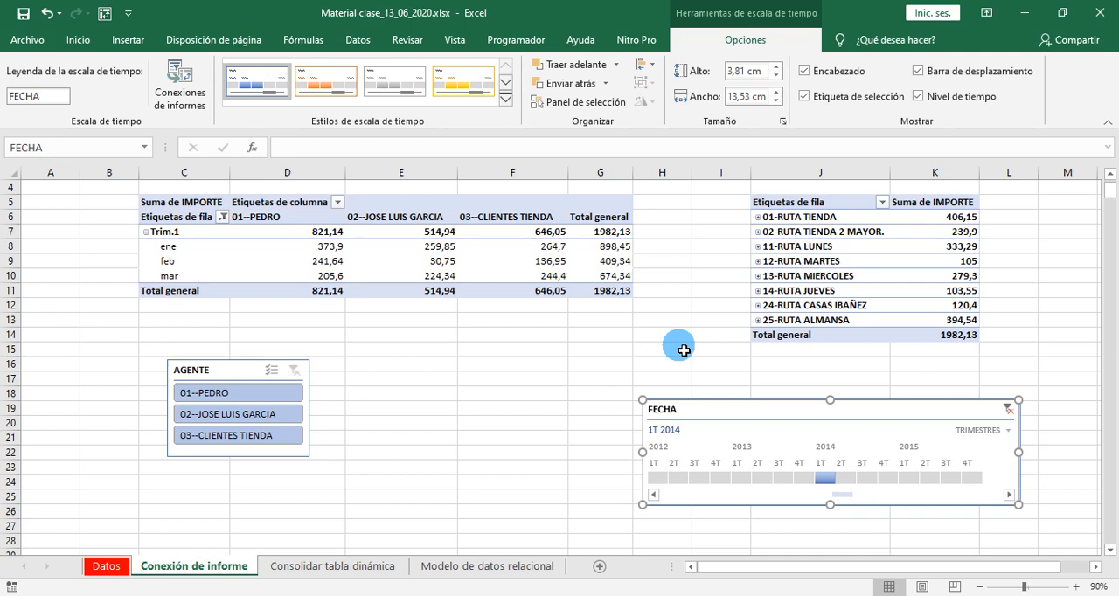
pyautogui.click(556, 595)
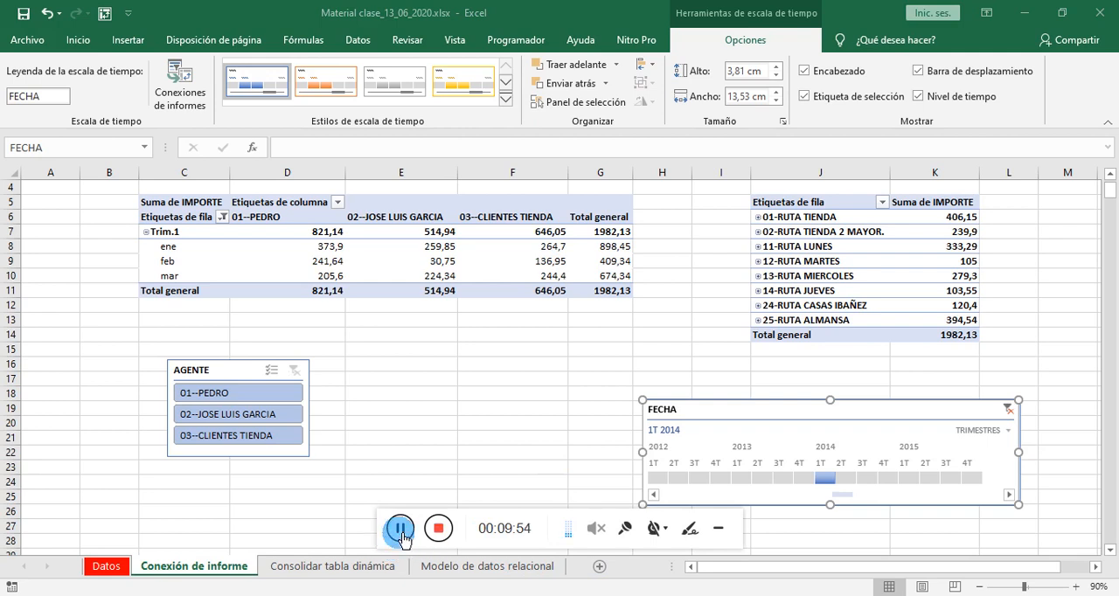
pyautogui.click(719, 531)
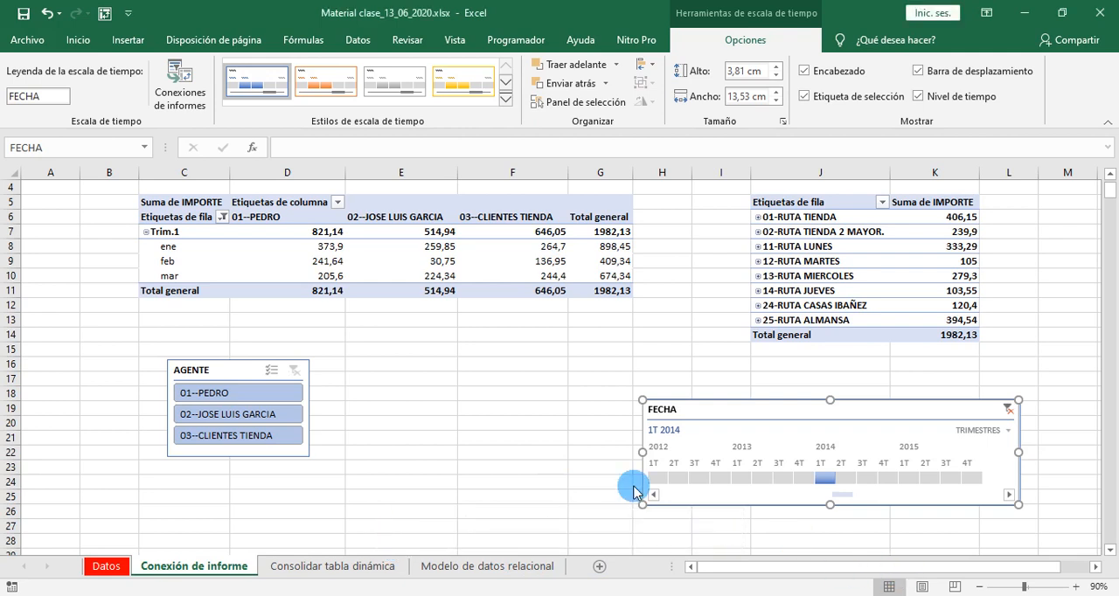
# - Clear the FECHA timeline filter and place the timeline and the AGENTE slicer to the right of the second pivot table
pyautogui.click(1010, 409)
pyautogui.moveTo(756, 423); pyautogui.dragTo(1019, 211)
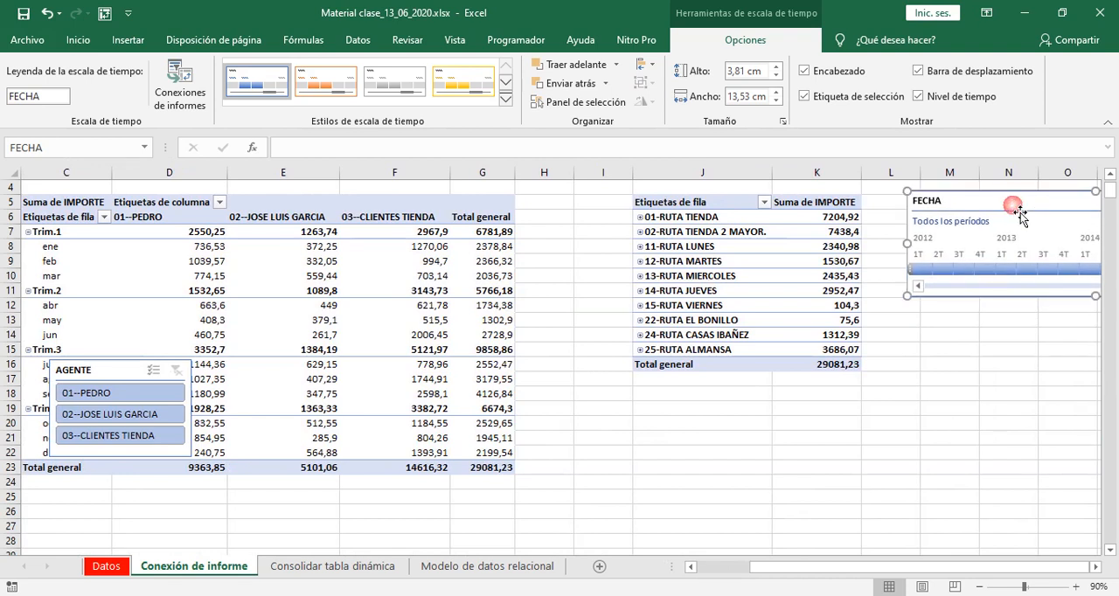
pyautogui.moveTo(118, 370); pyautogui.dragTo(979, 319)
pyautogui.moveTo(784, 573); pyautogui.dragTo(733, 571)
# - Enter the label Total in cell J24, below the second pivot table
pyautogui.click(800, 484)
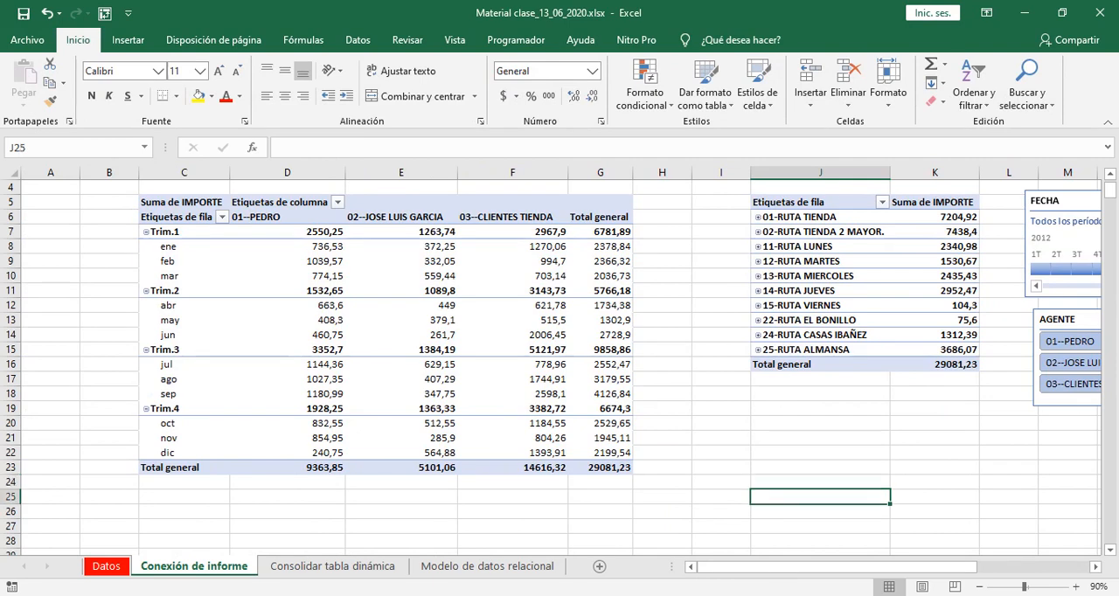
pyautogui.write('gt')
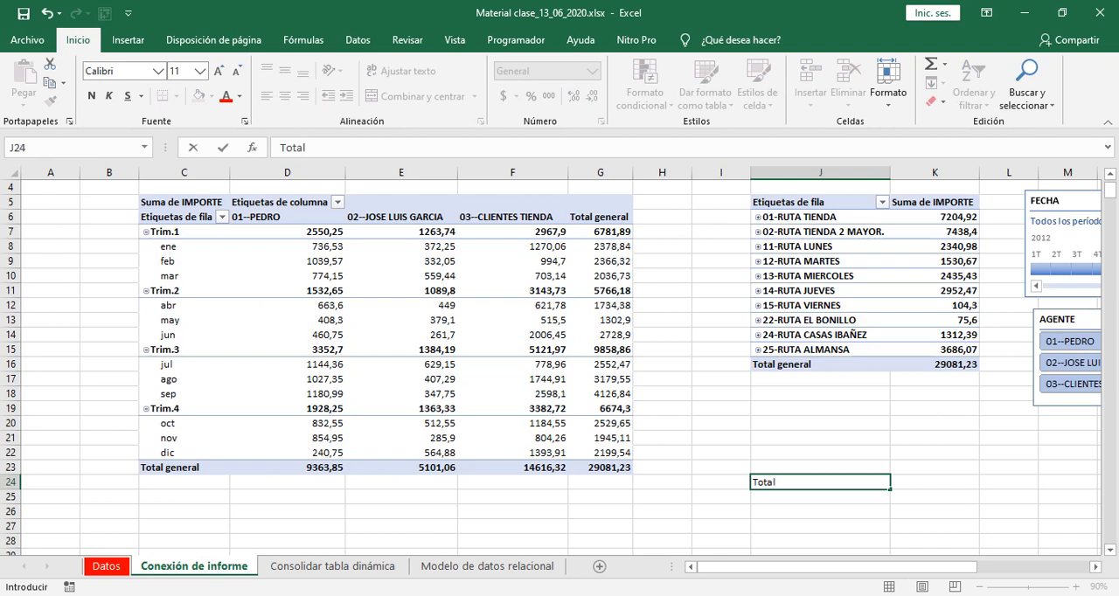
pyautogui.press('Tab')
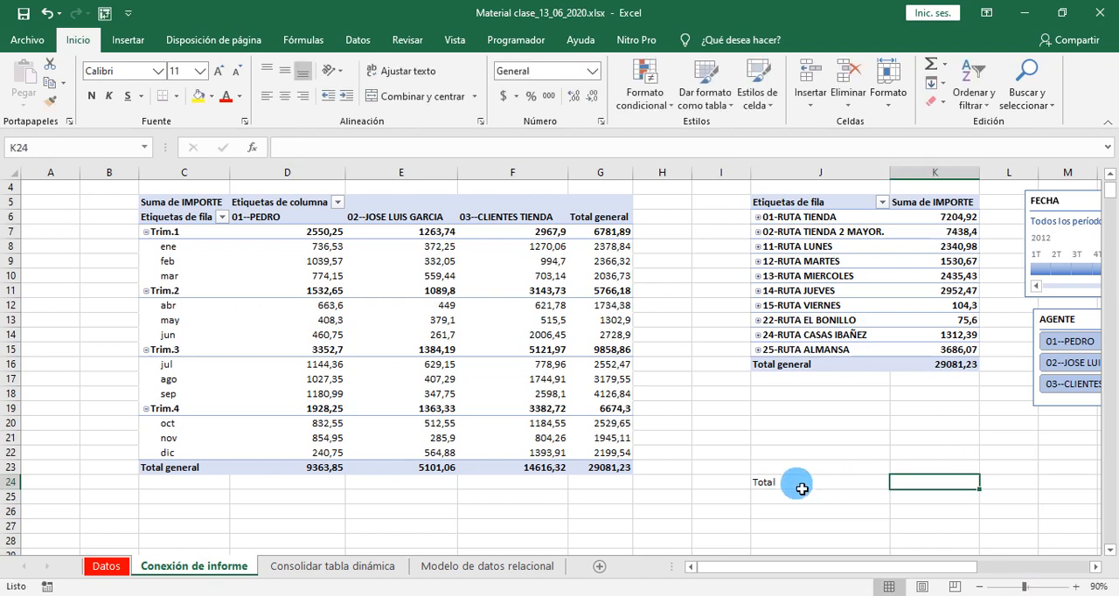
# - Enter the formula =K16 in cell K24 to reference the second pivot table's grand total by its cell address
pyautogui.moveTo(795, 482); pyautogui.dragTo(943, 485)
pyautogui.click(944, 484)
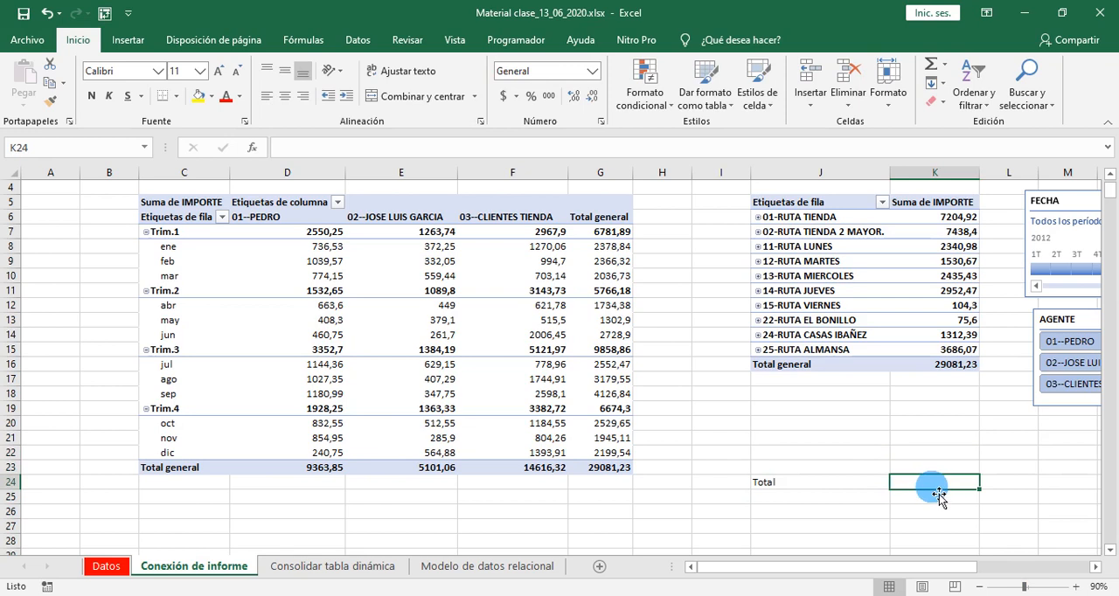
pyautogui.click(932, 371)
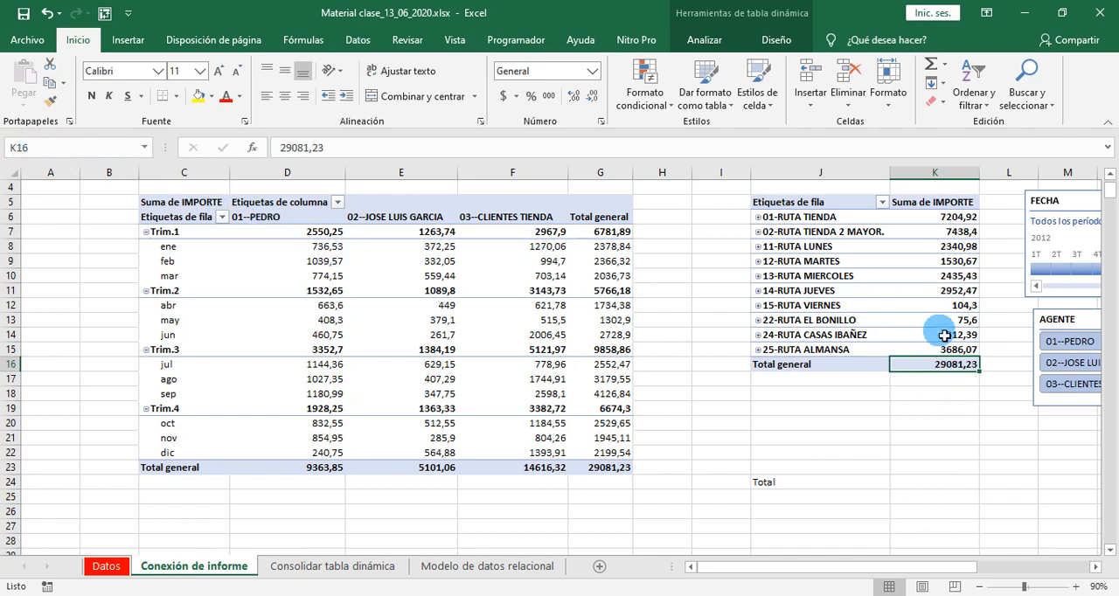
pyautogui.click(921, 483)
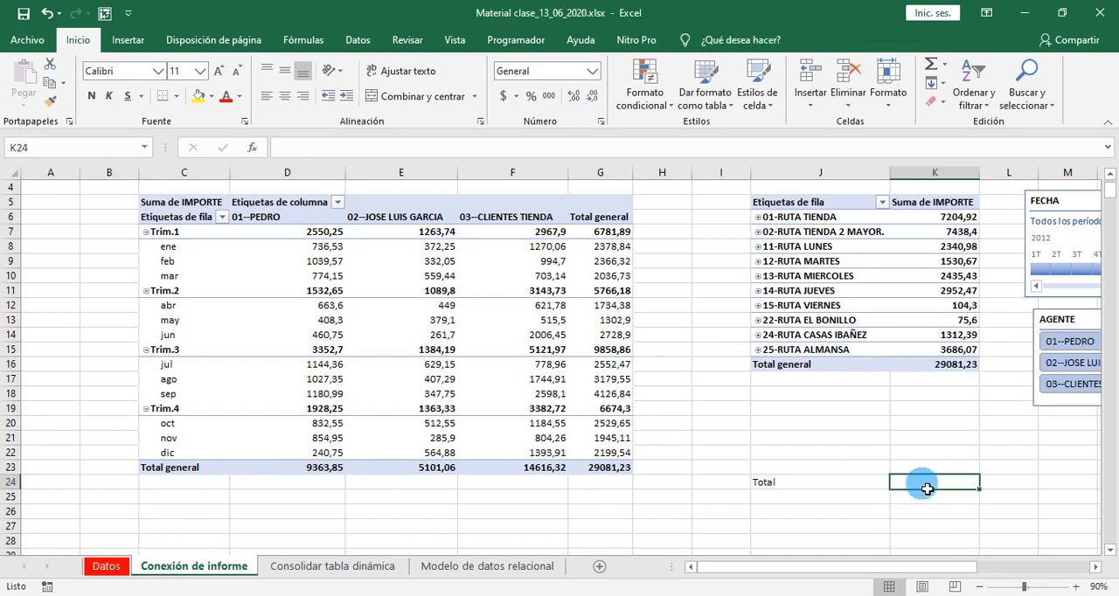
pyautogui.write('=K')
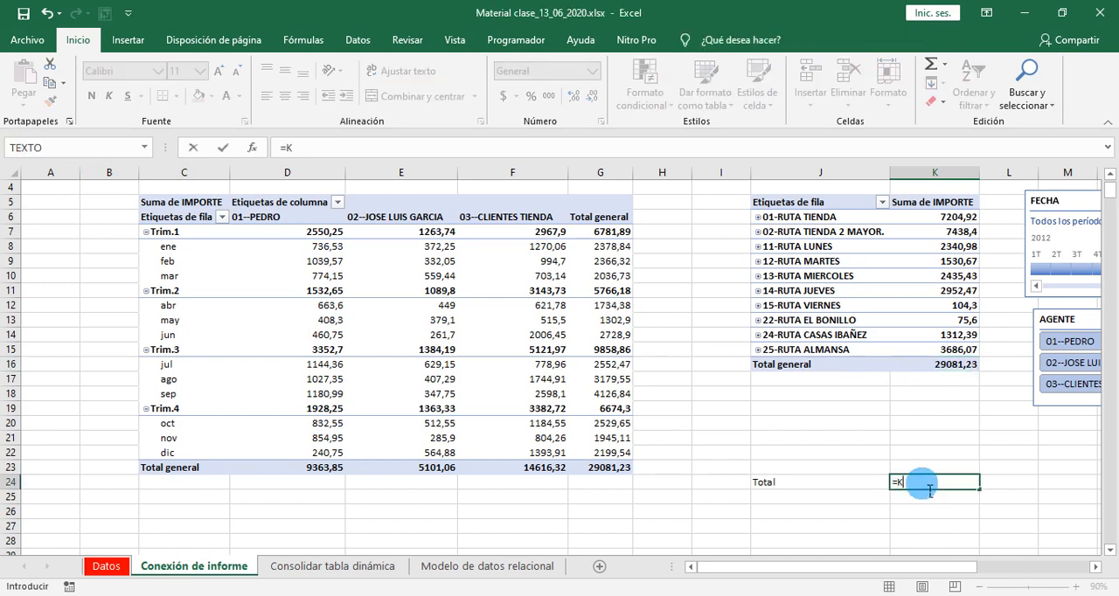
pyautogui.write('16')
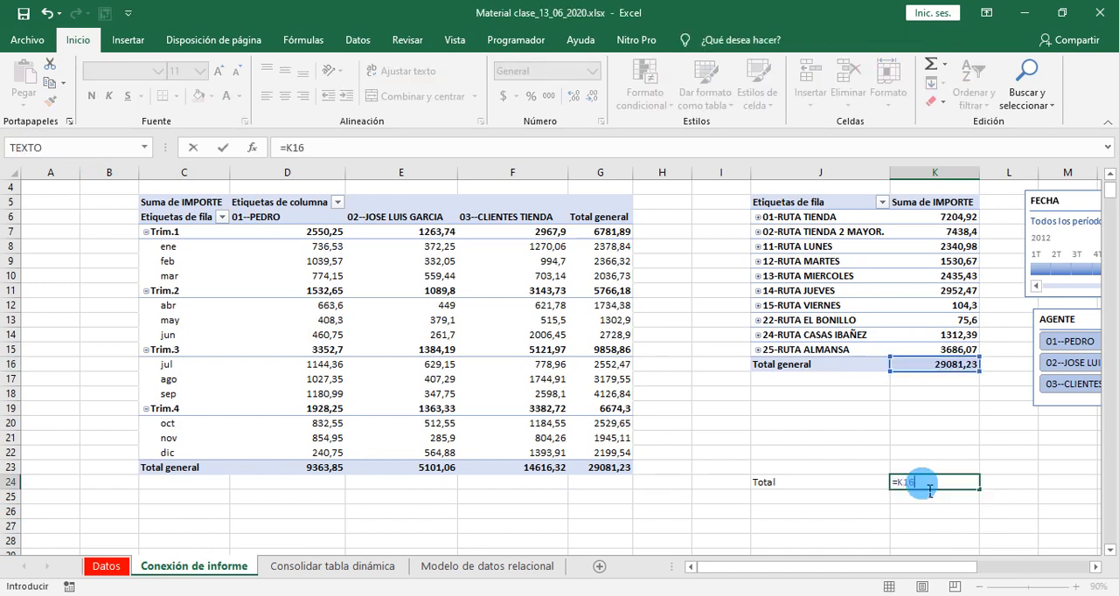
pyautogui.press('Return')
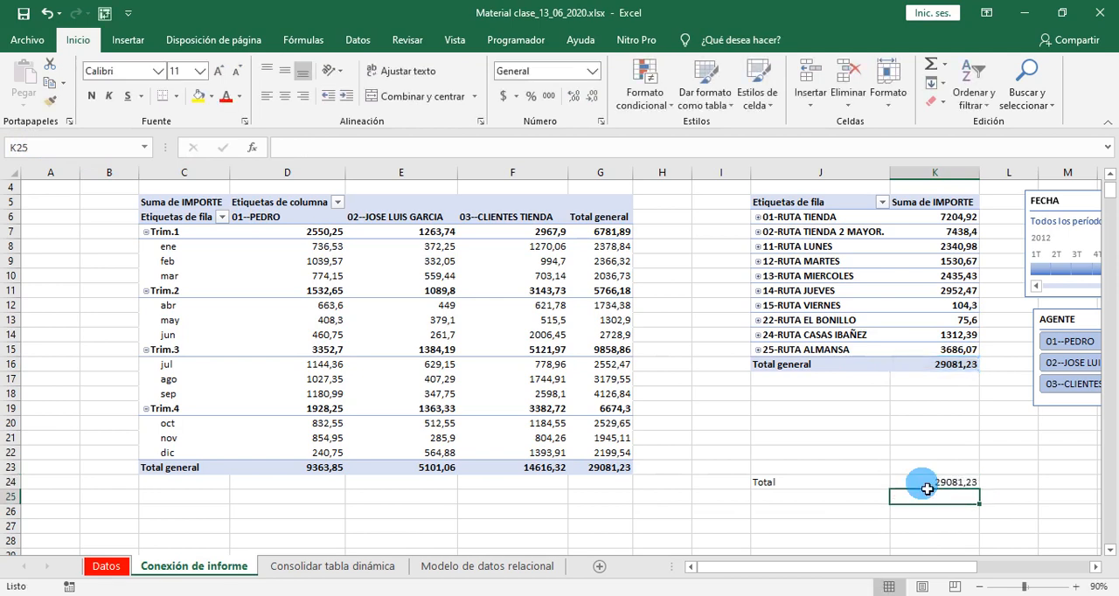
# - Examine the formula in K24 beside the Total label and the cell it refers to
pyautogui.click(927, 483)
pyautogui.doubleClick(929, 484)
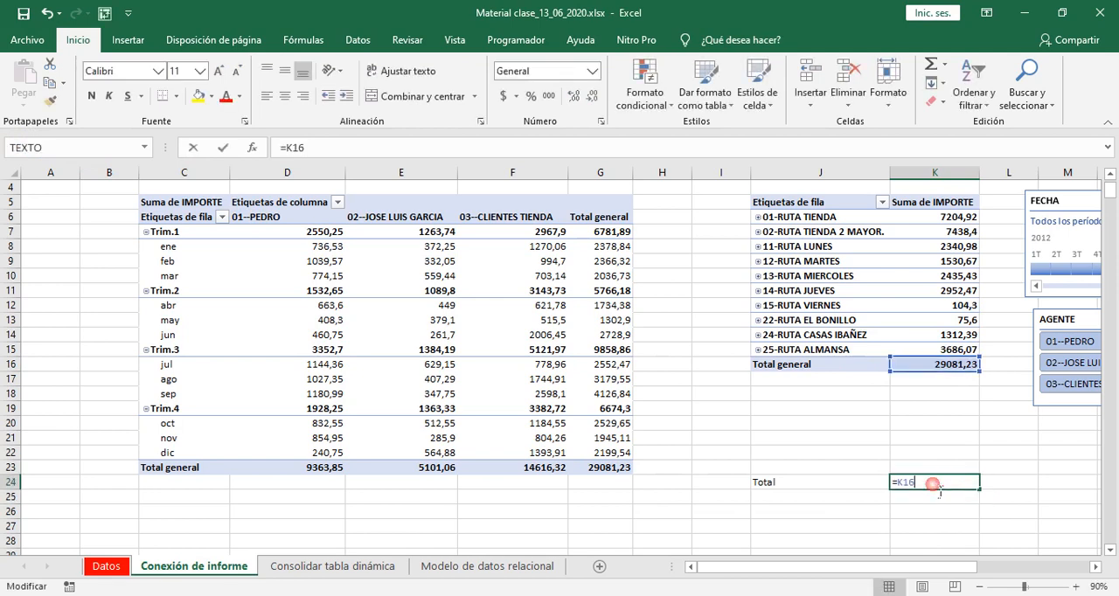
pyautogui.press('Return')
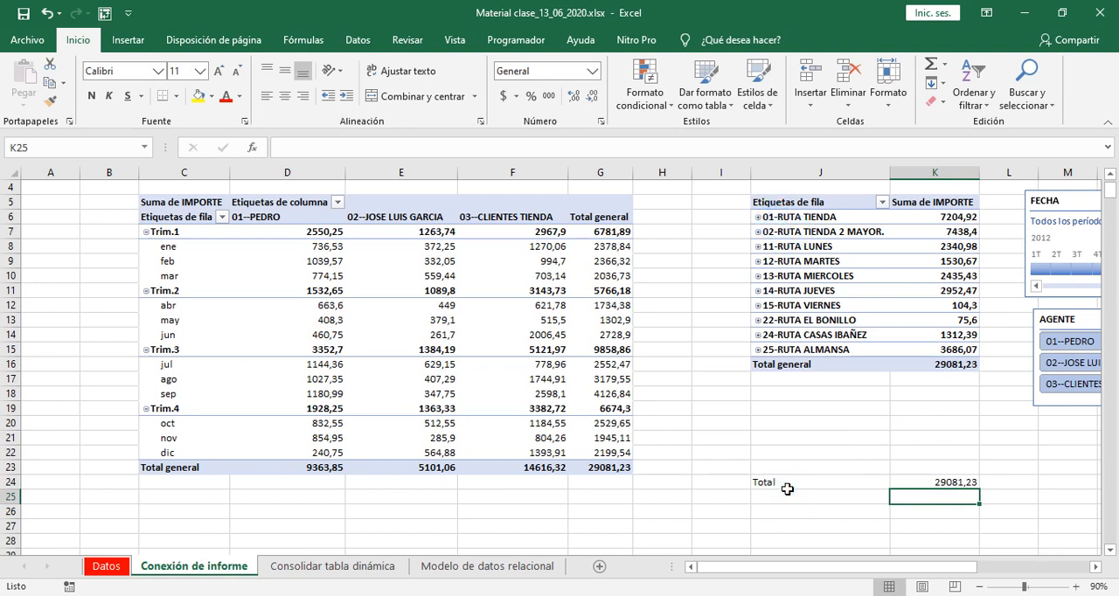
pyautogui.moveTo(862, 487); pyautogui.dragTo(927, 491)
pyautogui.click(907, 512)
pyautogui.click(815, 485)
pyautogui.click(950, 529)
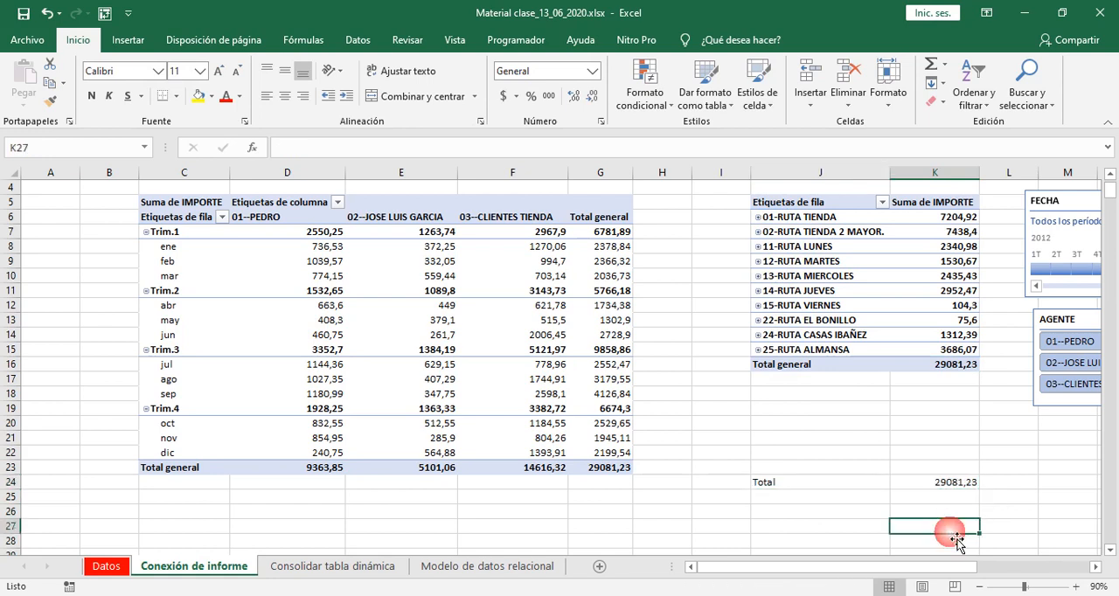
# - Filter both pivot tables by agent 02 with the AGENTE slicer and check how the formula in K24 responds
pyautogui.moveTo(938, 569); pyautogui.dragTo(973, 566)
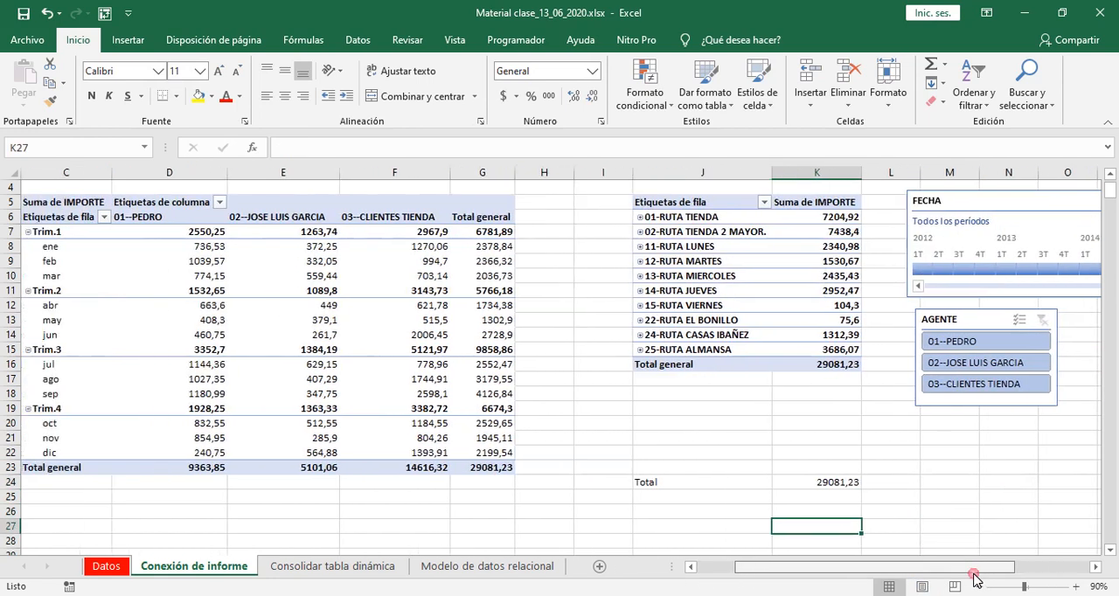
pyautogui.click(986, 362)
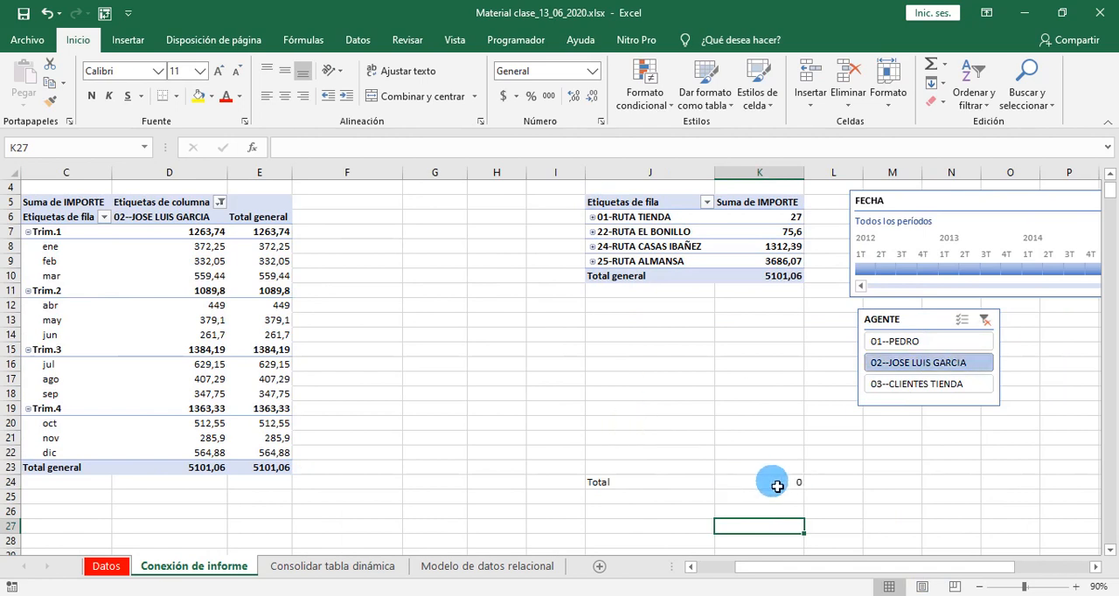
pyautogui.moveTo(780, 480); pyautogui.dragTo(660, 482)
pyautogui.click(756, 485)
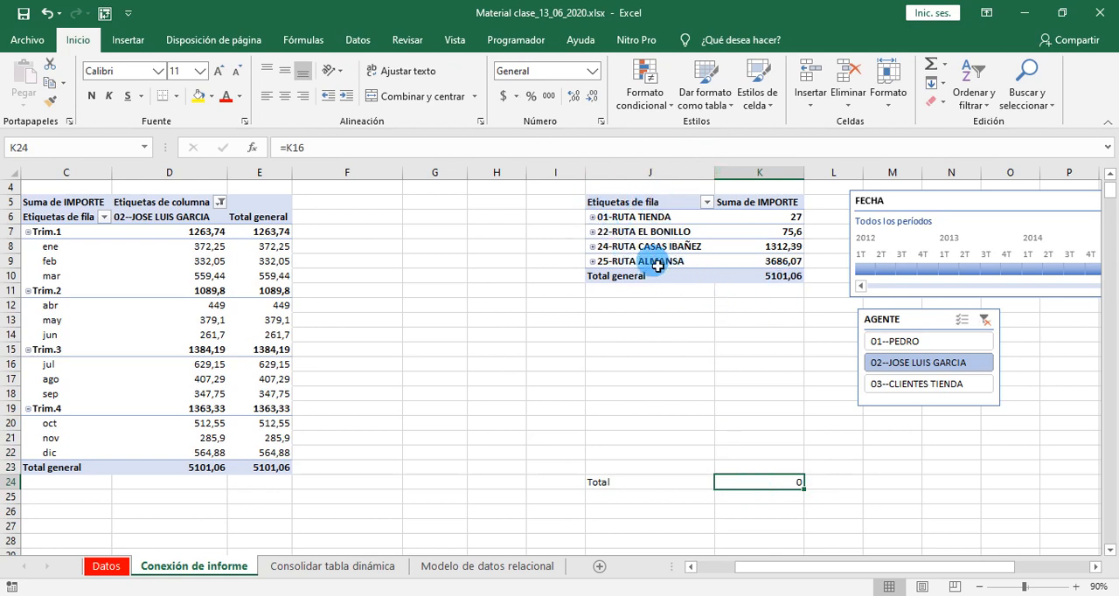
pyautogui.moveTo(761, 280)
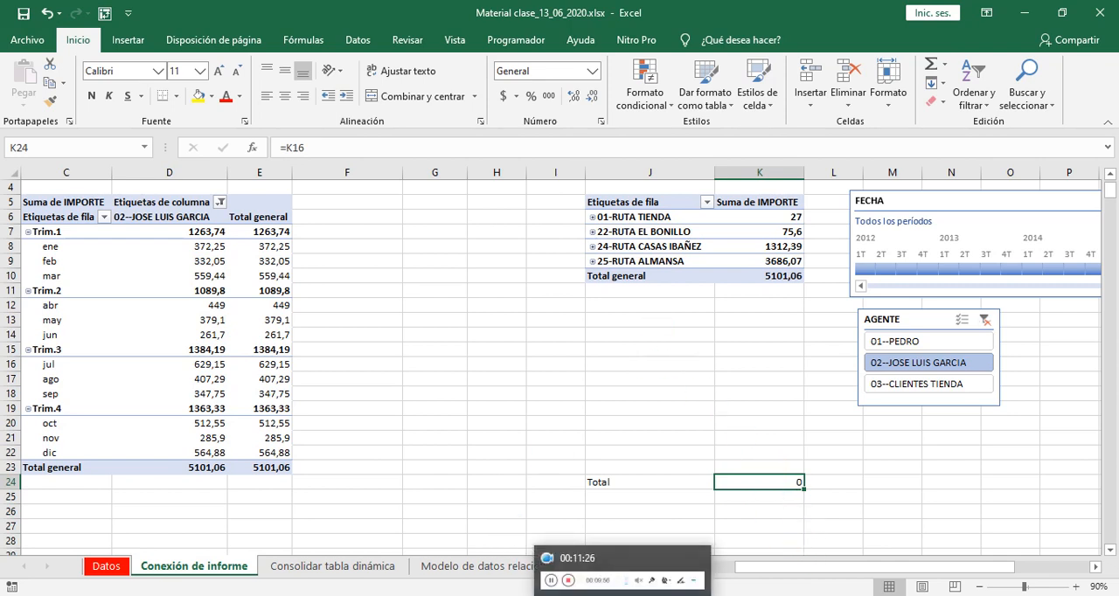
pyautogui.click(623, 595)
pyautogui.click(401, 529)
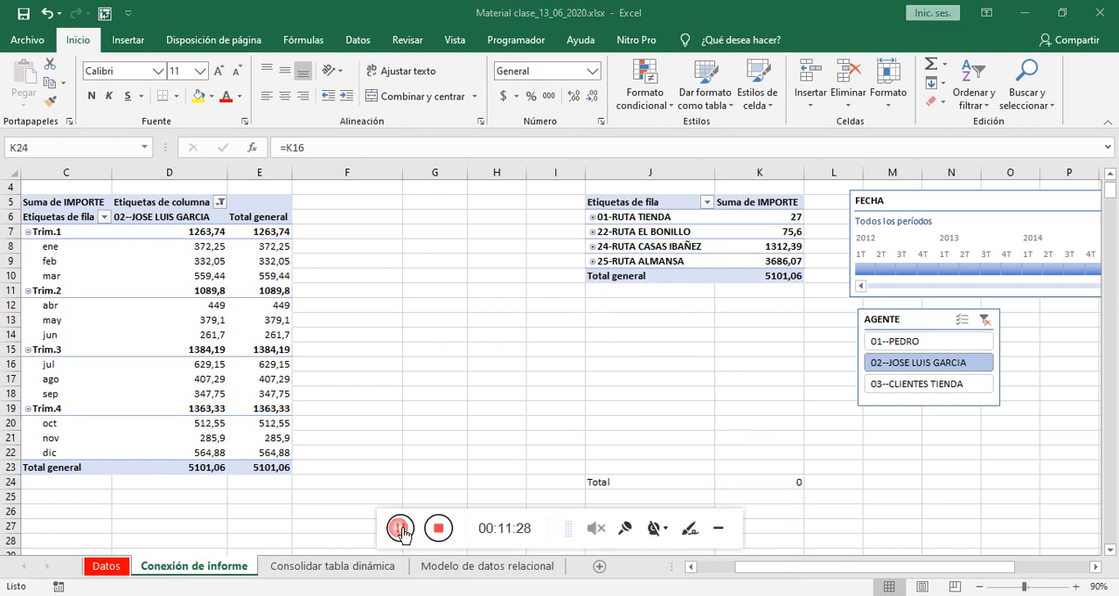
pyautogui.click(719, 529)
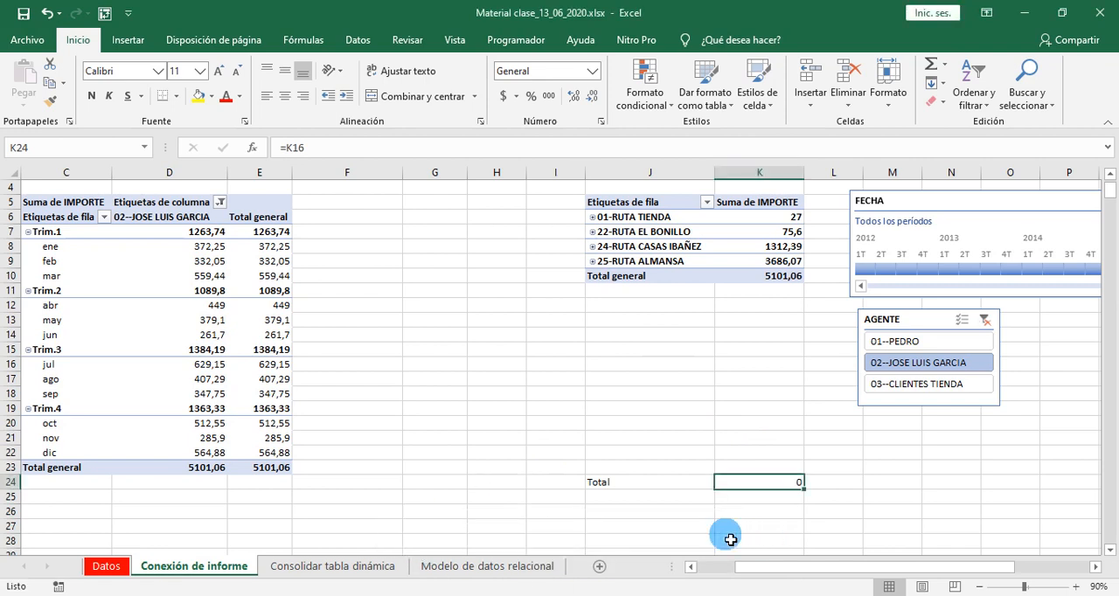
# - Clear the AGENTE filter and replace K24's formula with =IMPORTARDATOSDINAMICOS("IMPORTE";$J$5) to retrieve the second pivot table's grand total
pyautogui.click(984, 322)
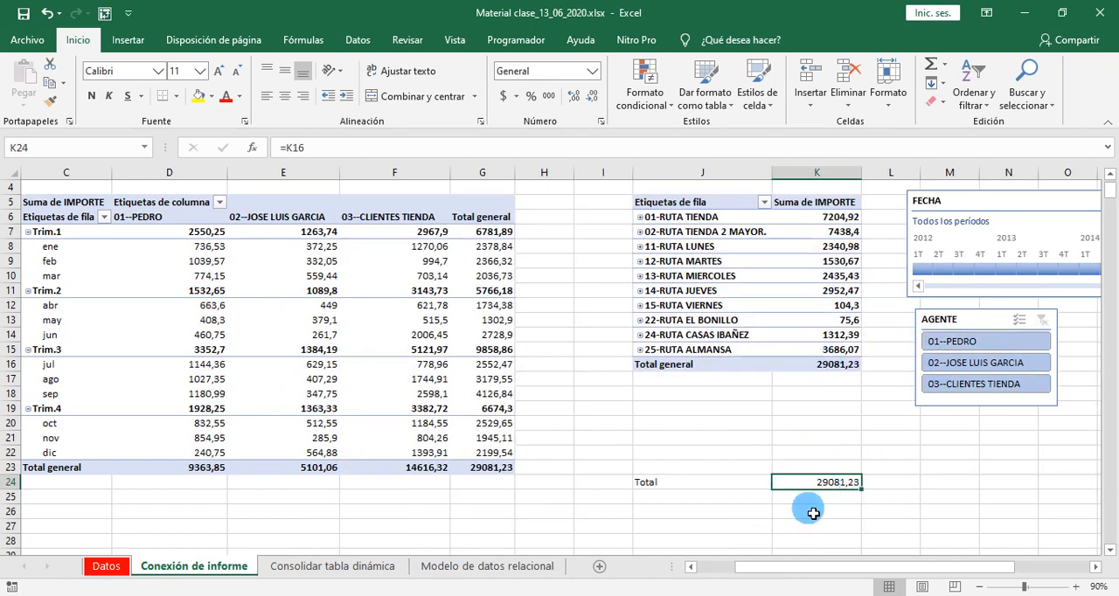
pyautogui.press('Delete')
pyautogui.doubleClick(803, 483)
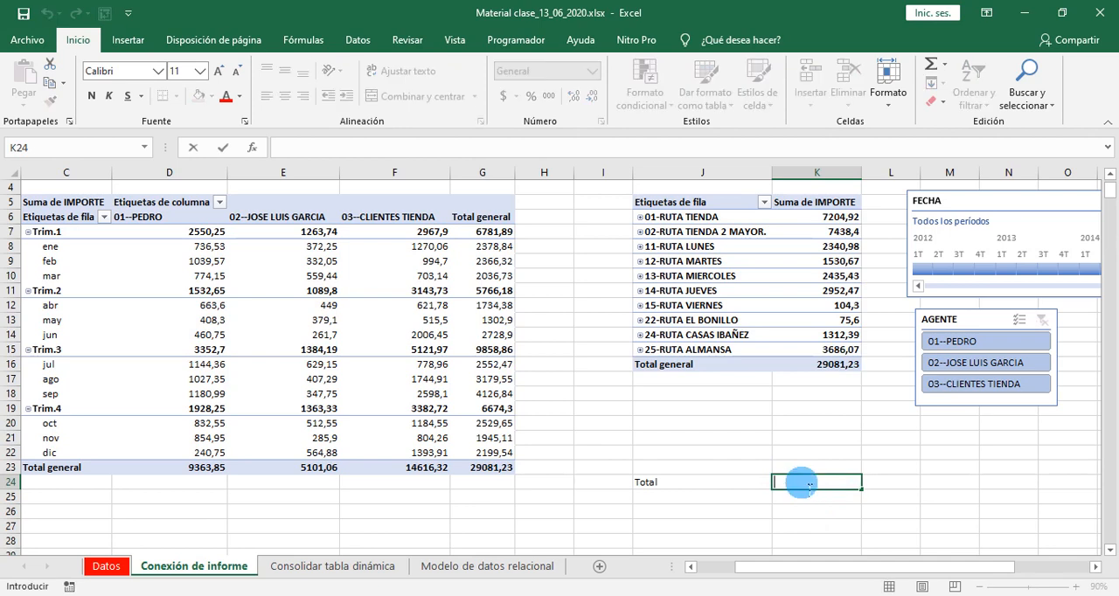
pyautogui.click(829, 369)
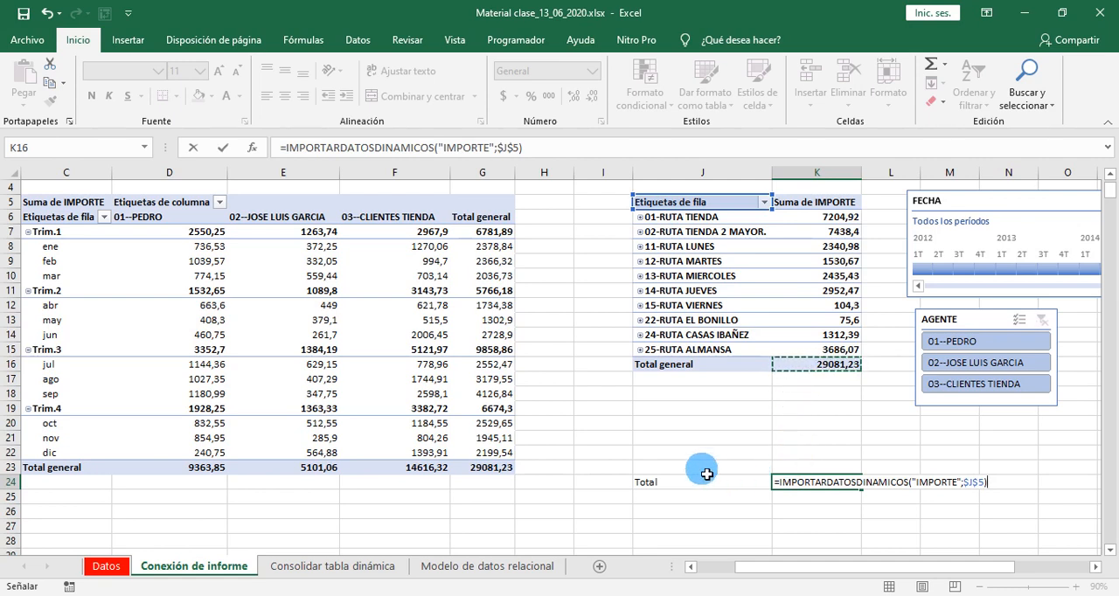
pyautogui.press('Return')
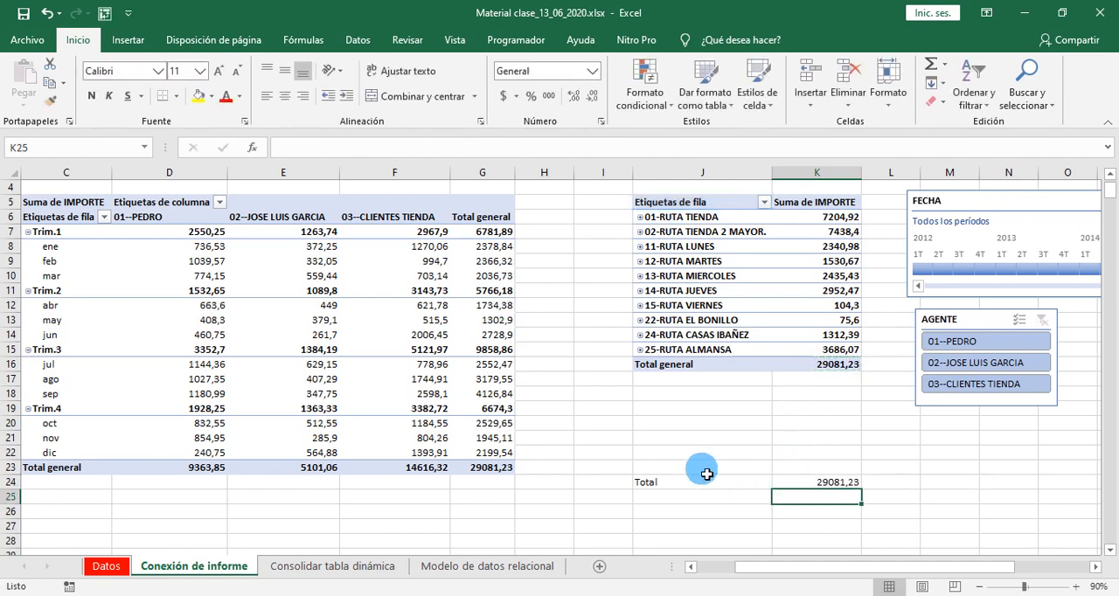
# - Filter both pivot tables by different agents with the AGENTE slicer, ending on agent 02, and check how K24 responds
pyautogui.click(936, 369)
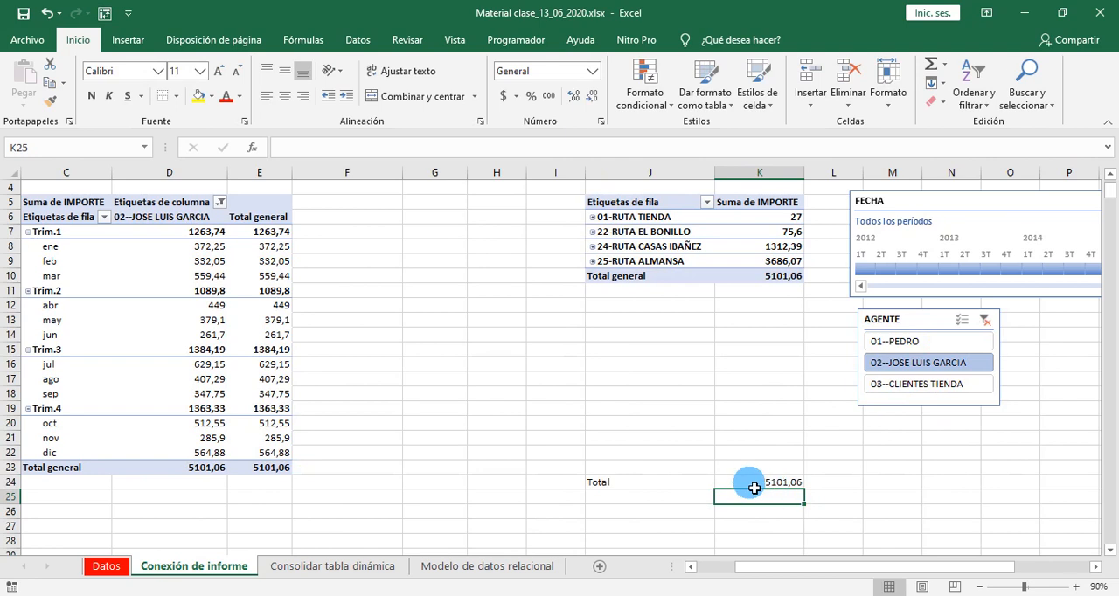
pyautogui.click(893, 387)
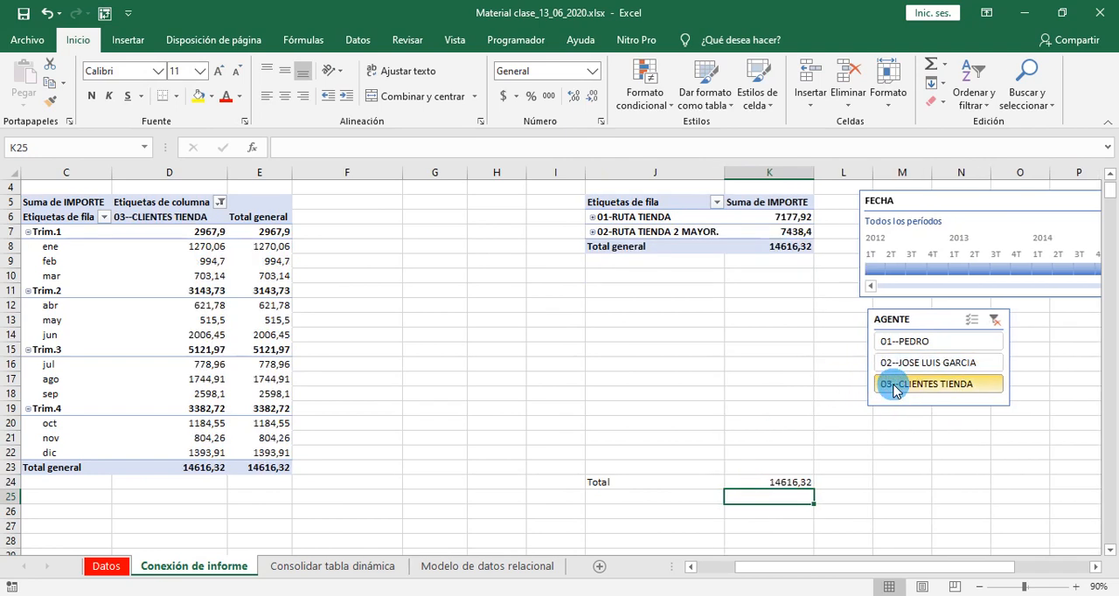
pyautogui.click(894, 348)
pyautogui.click(890, 368)
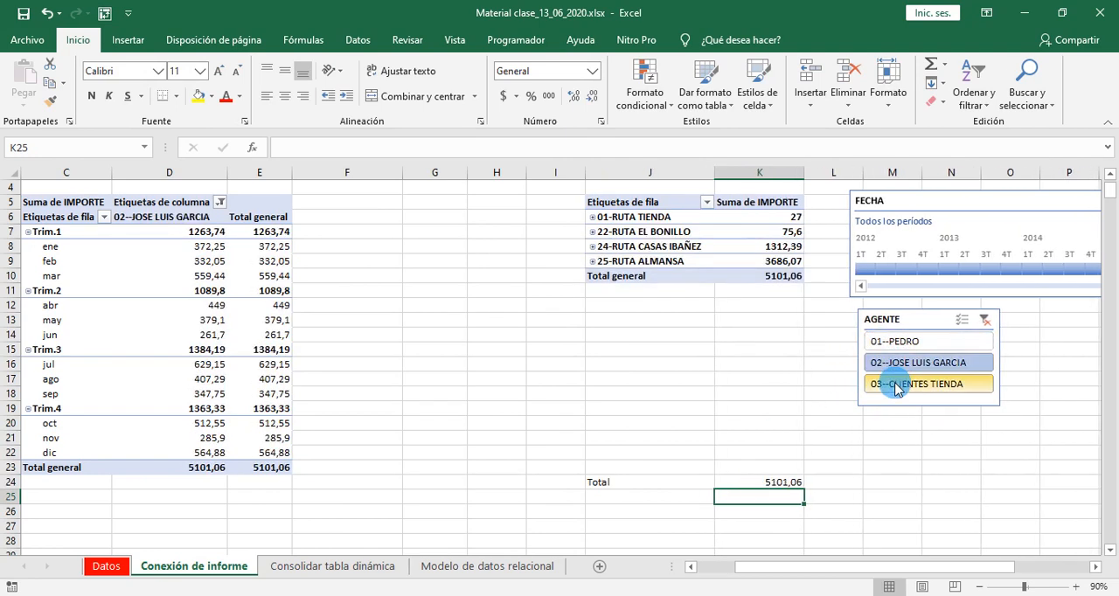
pyautogui.click(894, 367)
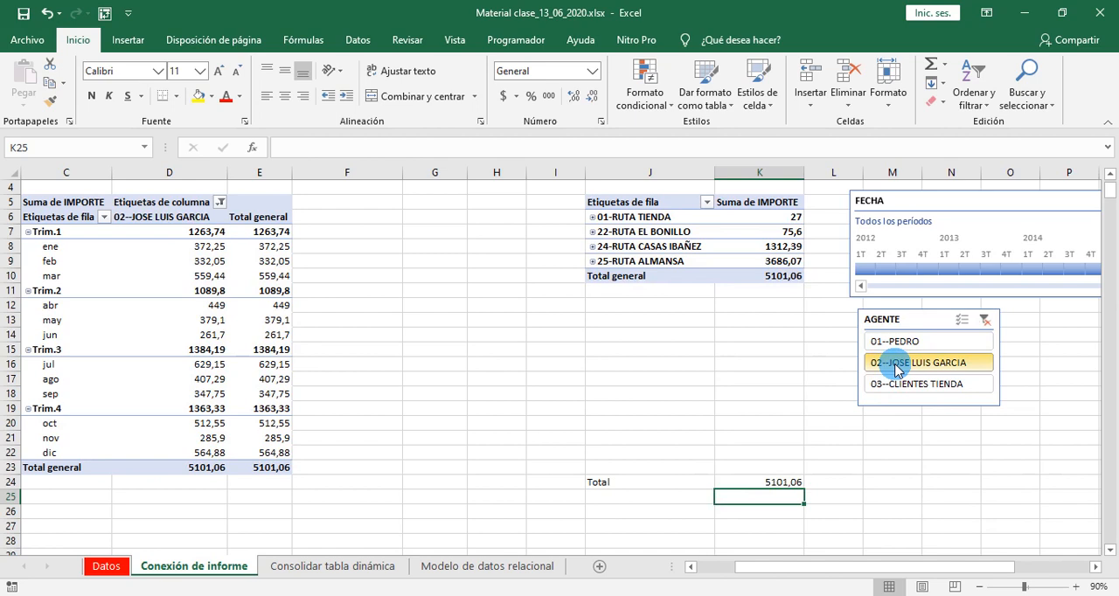
pyautogui.click(892, 341)
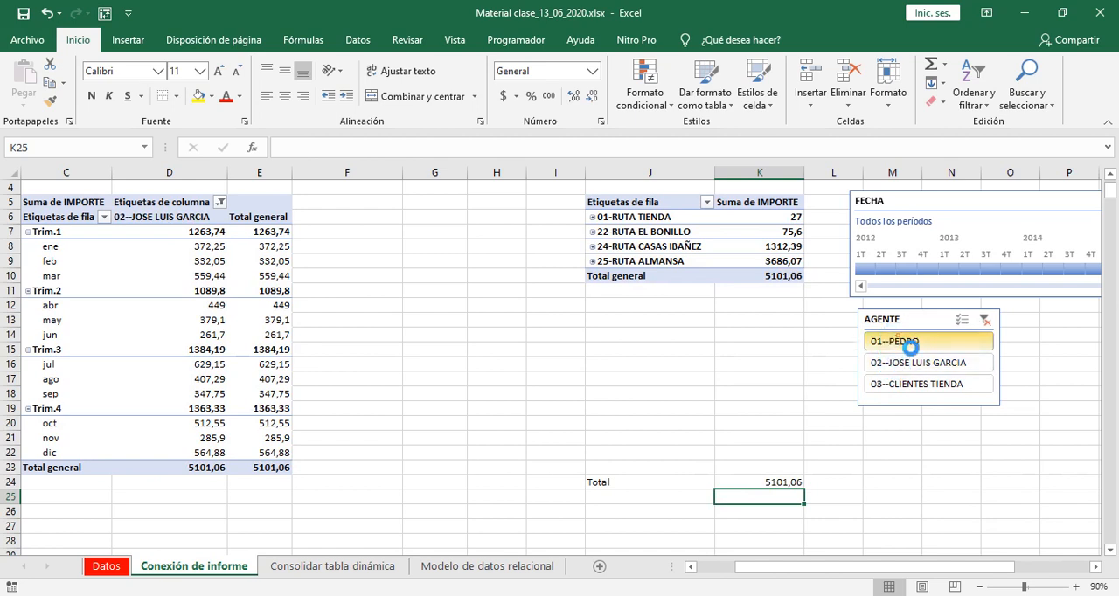
pyautogui.click(898, 365)
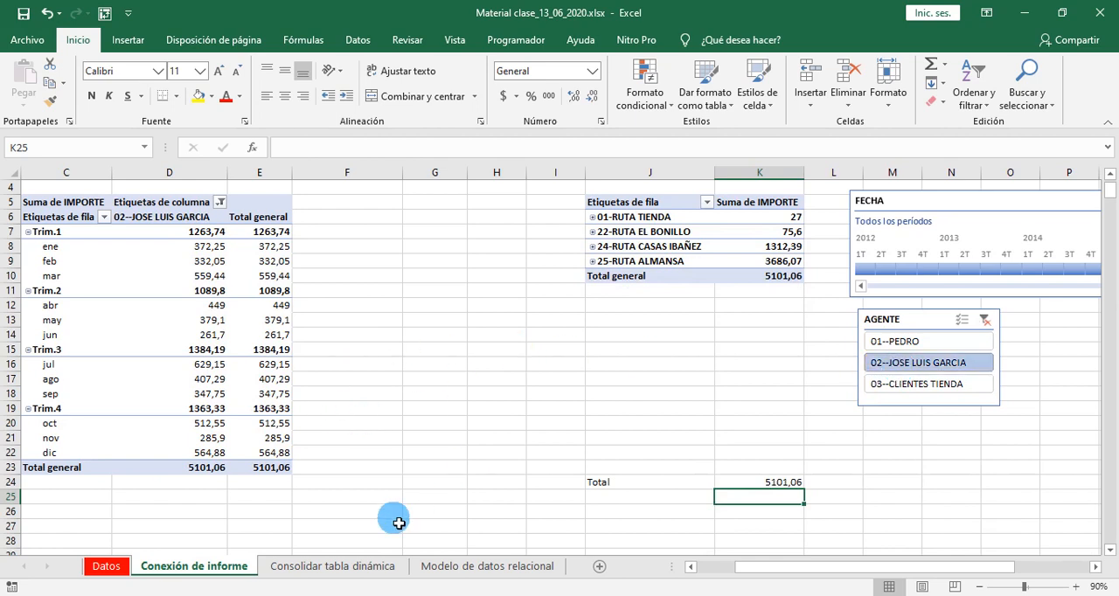
# - Open the Consolidar tabla dinámica sheet and look over its blank cell area
pyautogui.click(315, 567)
pyautogui.moveTo(149, 210); pyautogui.dragTo(665, 489)
pyautogui.click(506, 327)
pyautogui.moveTo(341, 255); pyautogui.dragTo(738, 378)
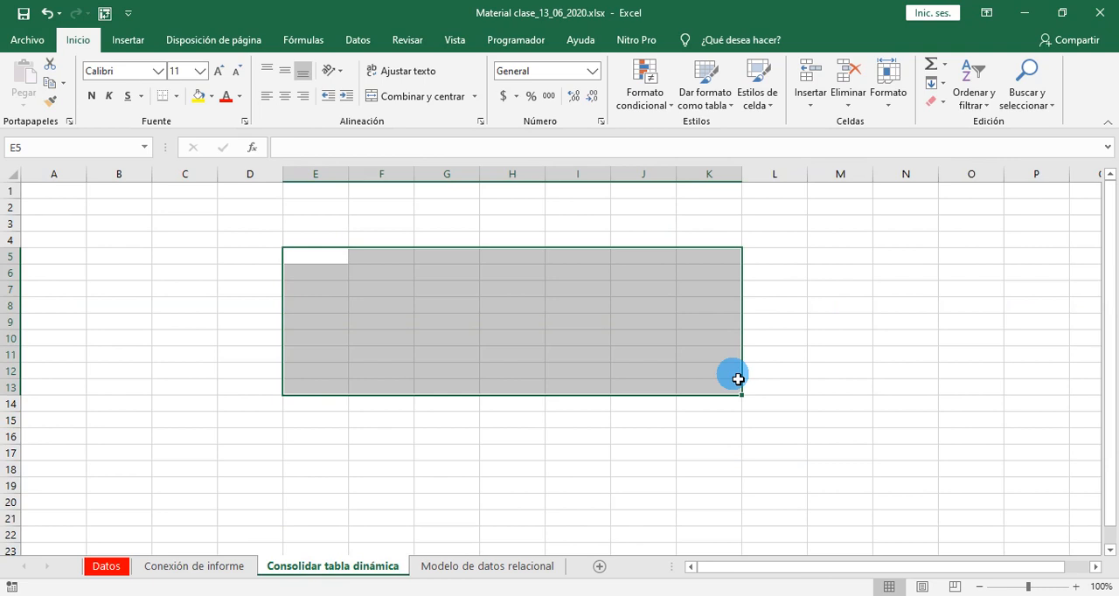
# - Switch to the workbook Libro1 para consolidar.xlsx and on to Libro2 para consolidar.xlsx to view both source tables
pyautogui.click(543, 595)
pyautogui.click(357, 517)
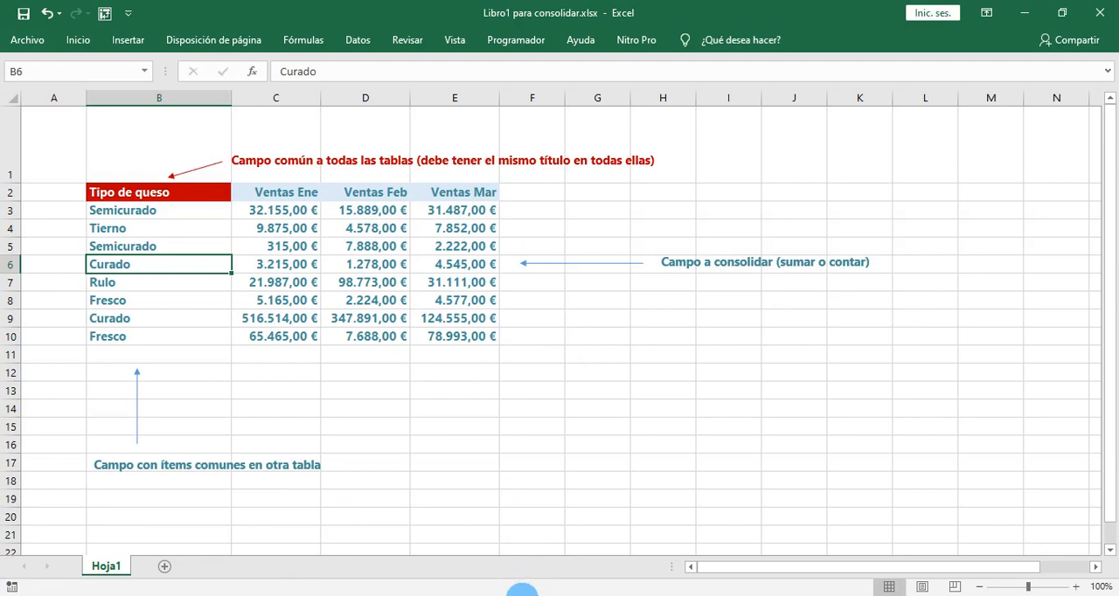
pyautogui.moveTo(542, 595)
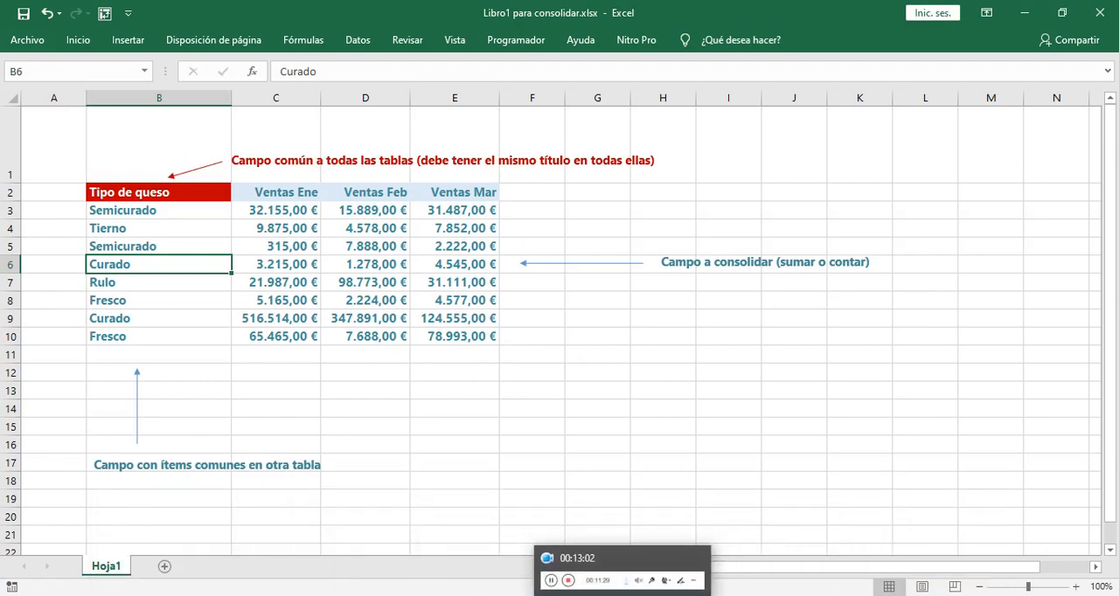
pyautogui.click(621, 595)
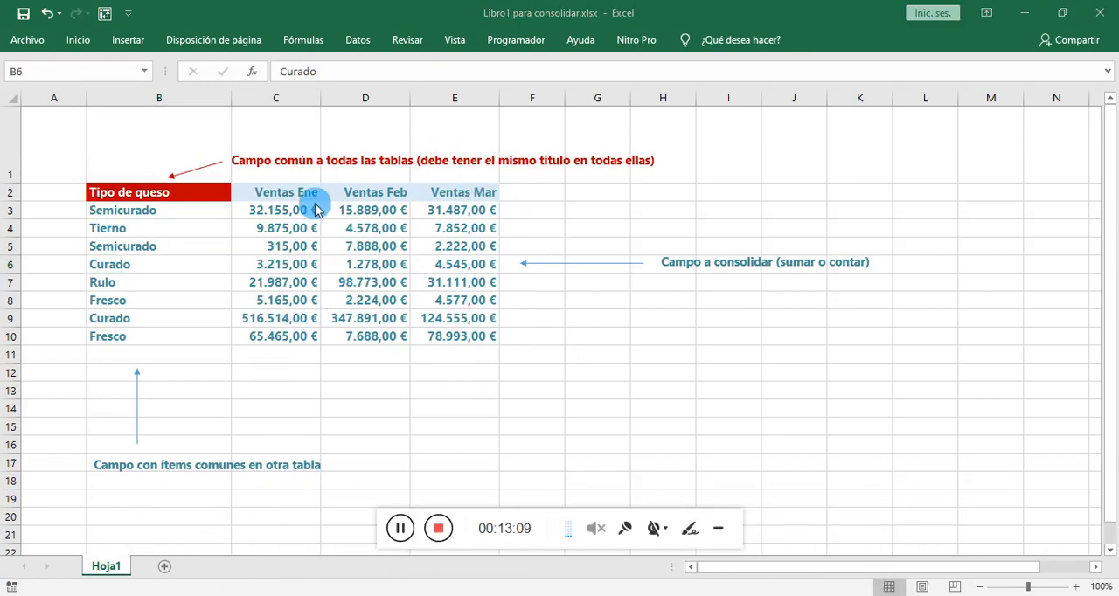
pyautogui.moveTo(549, 593)
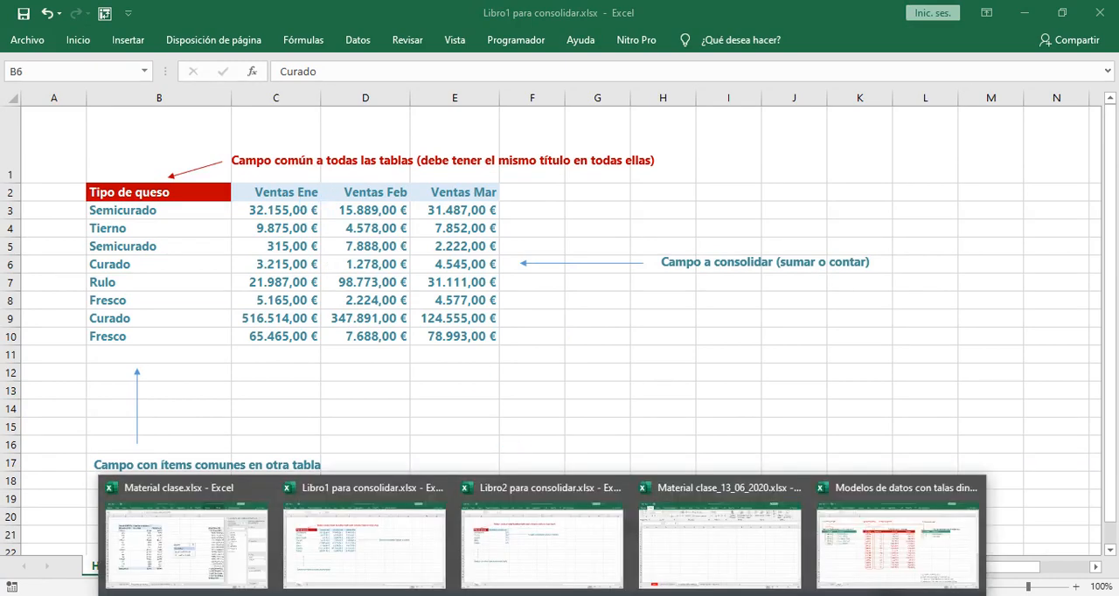
pyautogui.click(564, 521)
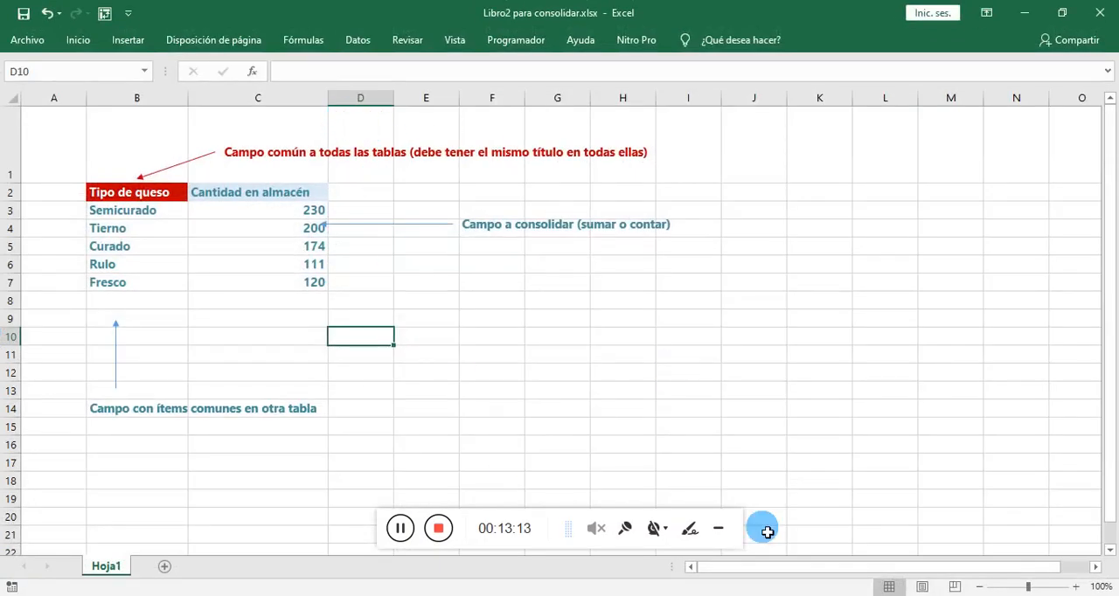
# - Return to Libro1 para consolidar.xlsx and examine its table of monthly sales by cheese type
pyautogui.click(544, 520)
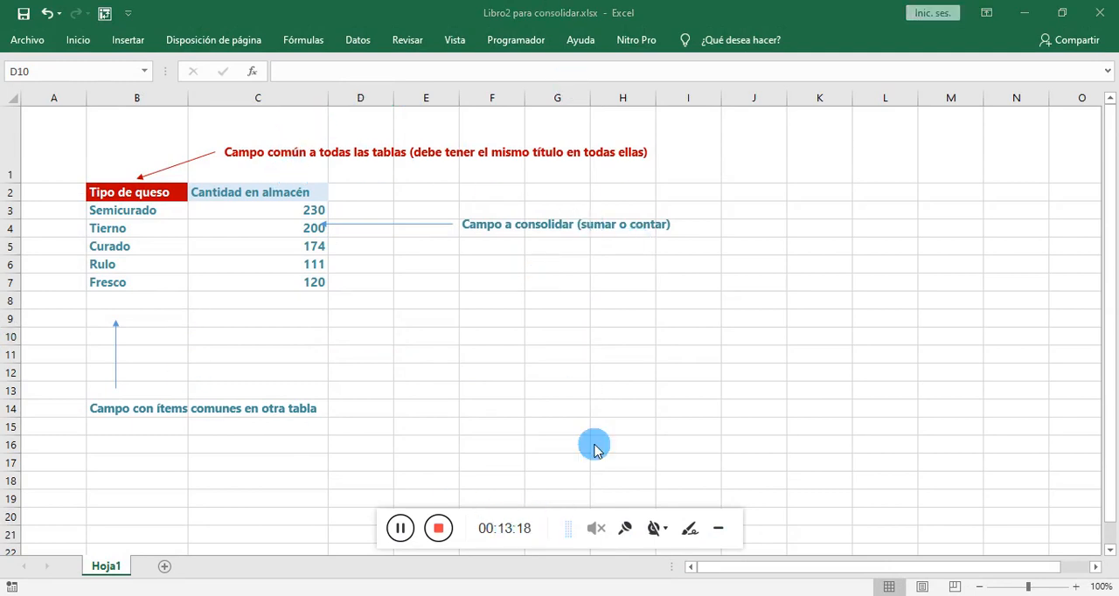
pyautogui.moveTo(539, 595)
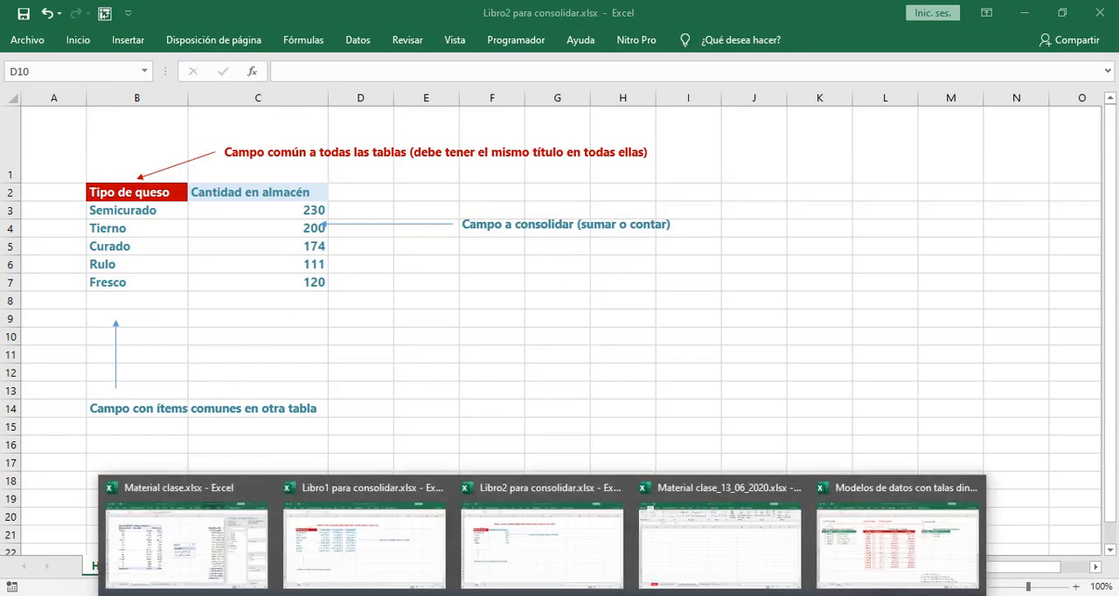
pyautogui.click(381, 556)
pyautogui.click(566, 527)
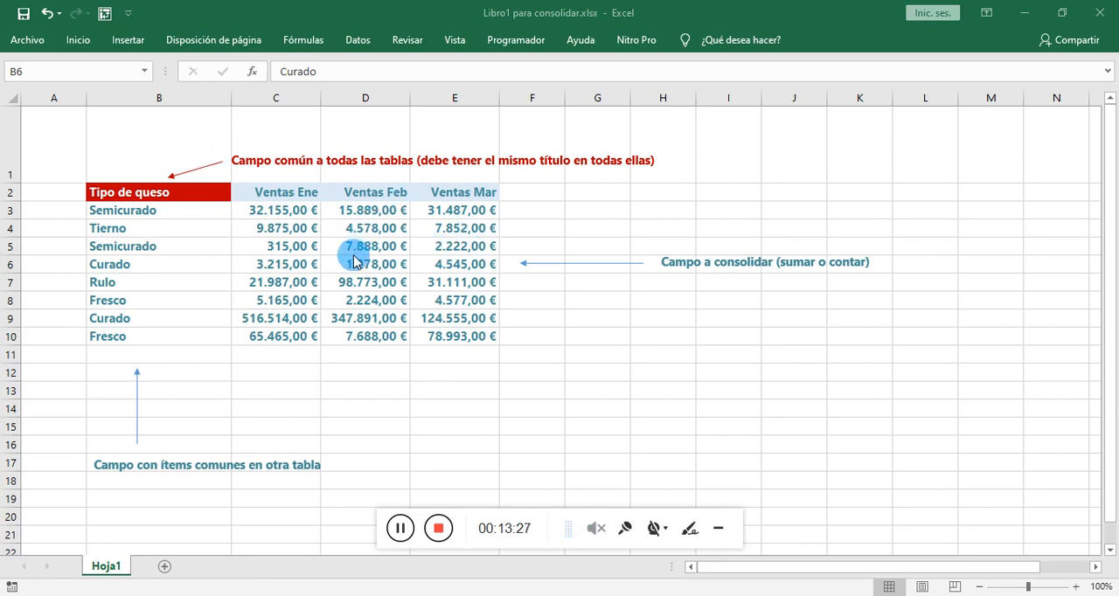
pyautogui.click(719, 529)
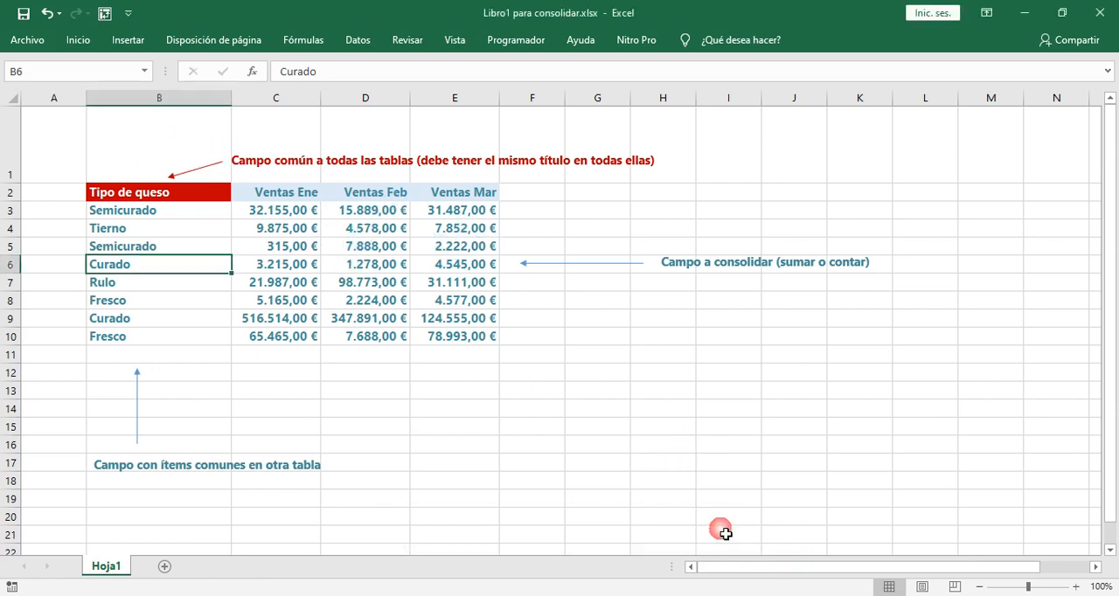
pyautogui.click(348, 290)
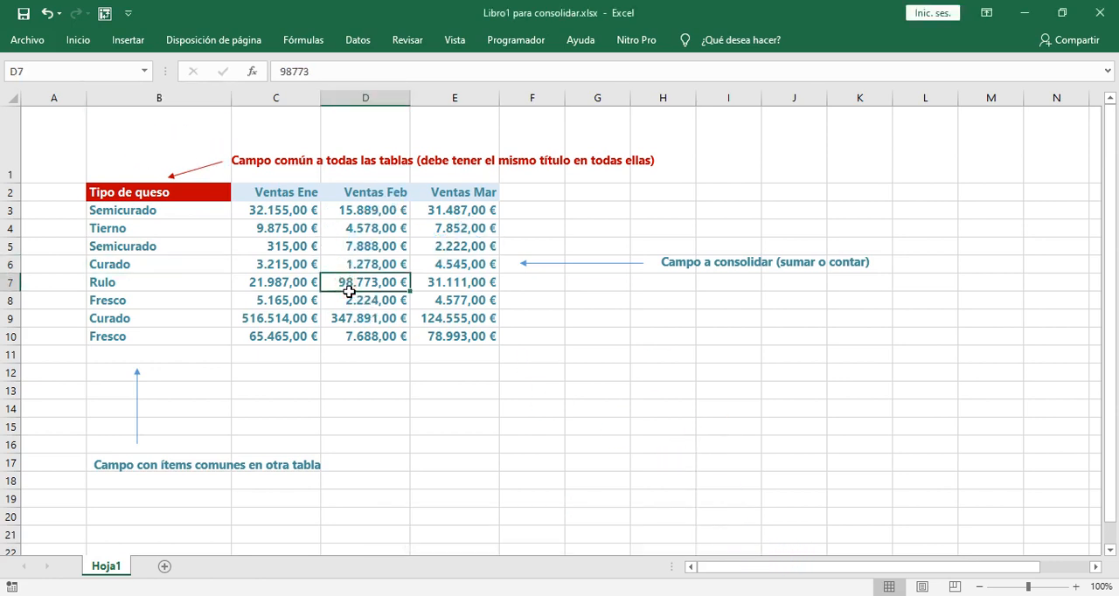
pyautogui.click(226, 229)
pyautogui.click(207, 250)
pyautogui.click(199, 214)
pyautogui.click(402, 264)
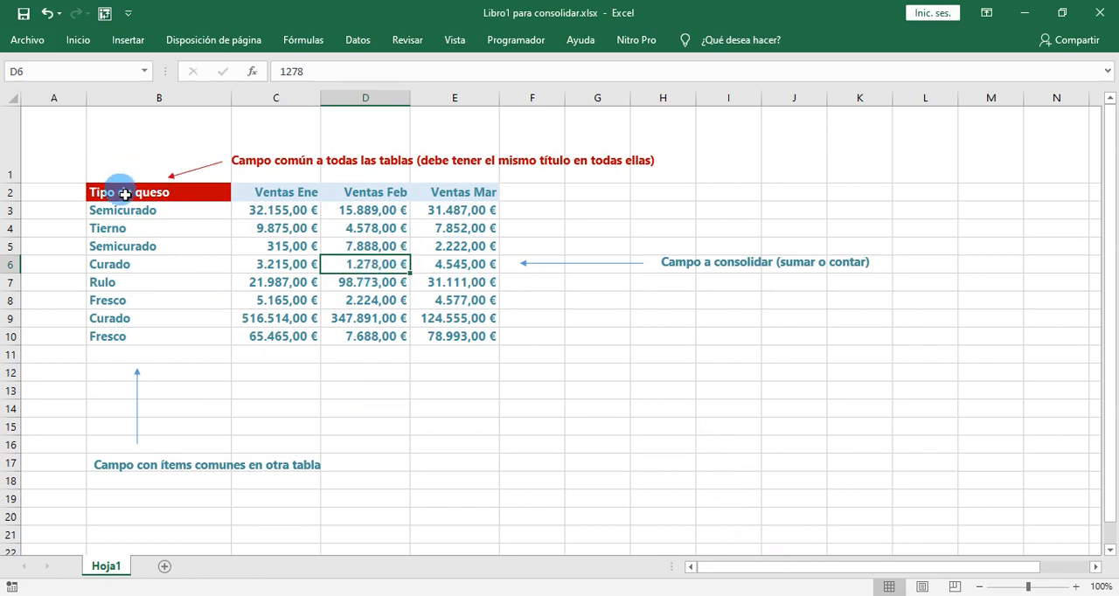
pyautogui.moveTo(120, 191); pyautogui.dragTo(437, 300)
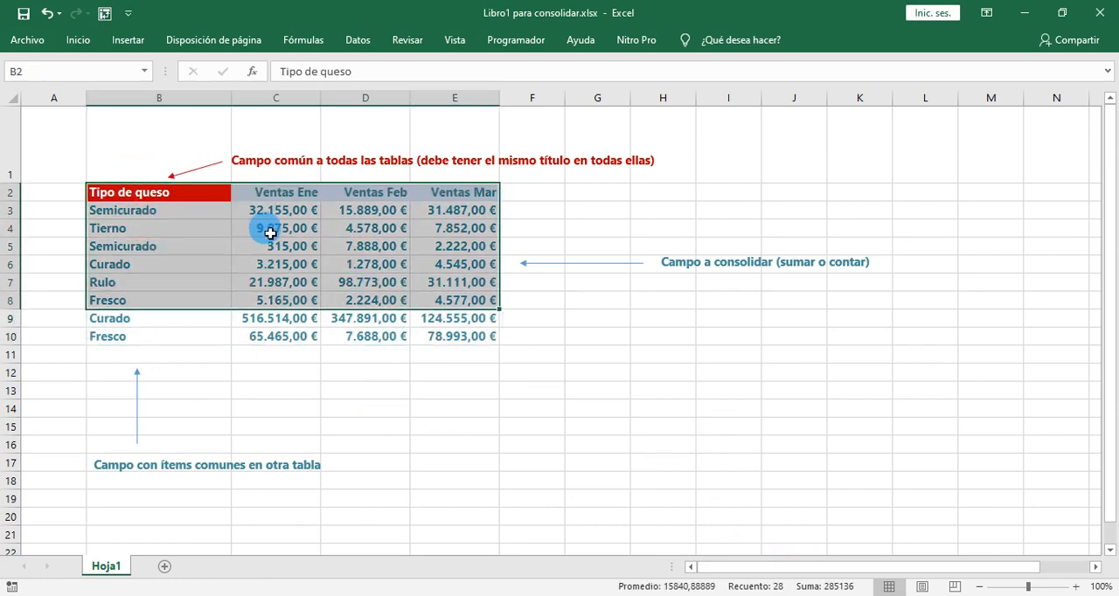
pyautogui.click(245, 228)
pyautogui.moveTo(162, 195); pyautogui.dragTo(164, 210)
pyautogui.moveTo(434, 282); pyautogui.dragTo(475, 355)
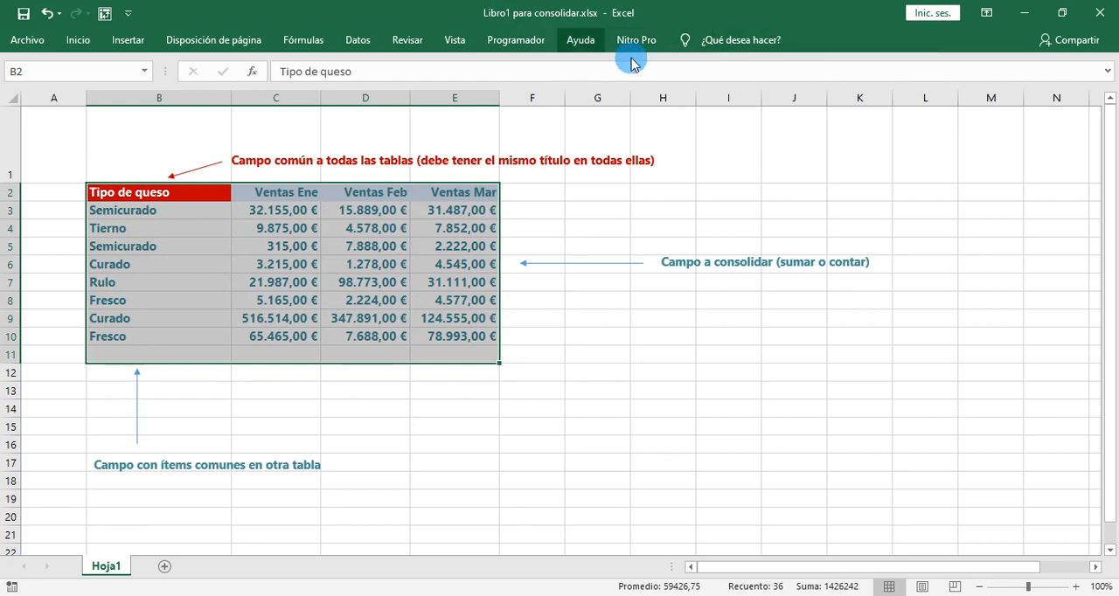
# - Switch to Libro2 para consolidar.xlsx and examine its table of Cantidad en almacén by cheese type
pyautogui.moveTo(590, 564)
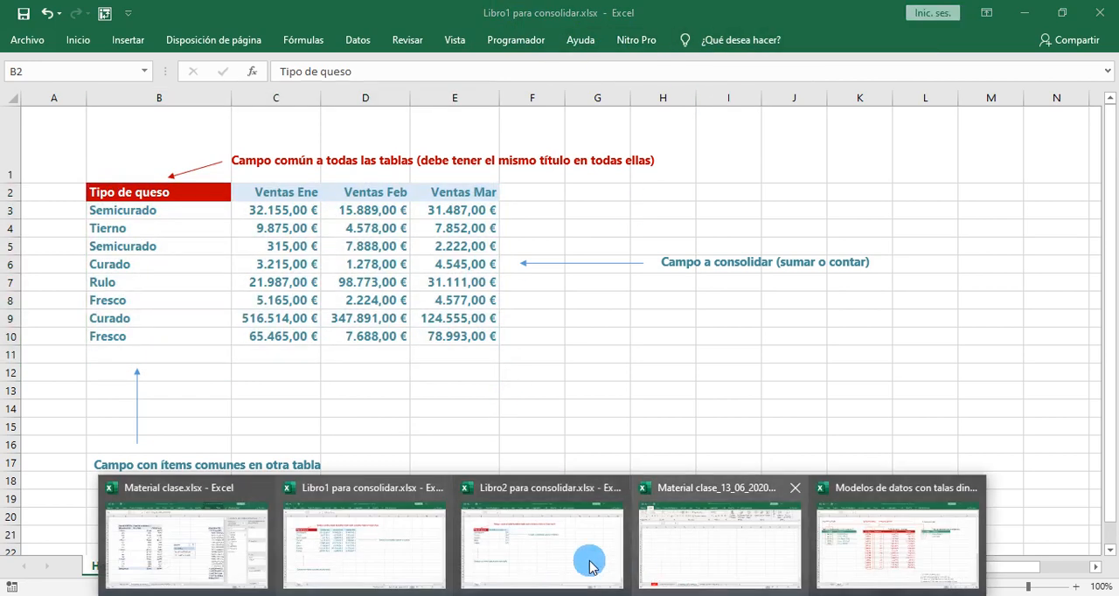
pyautogui.click(537, 555)
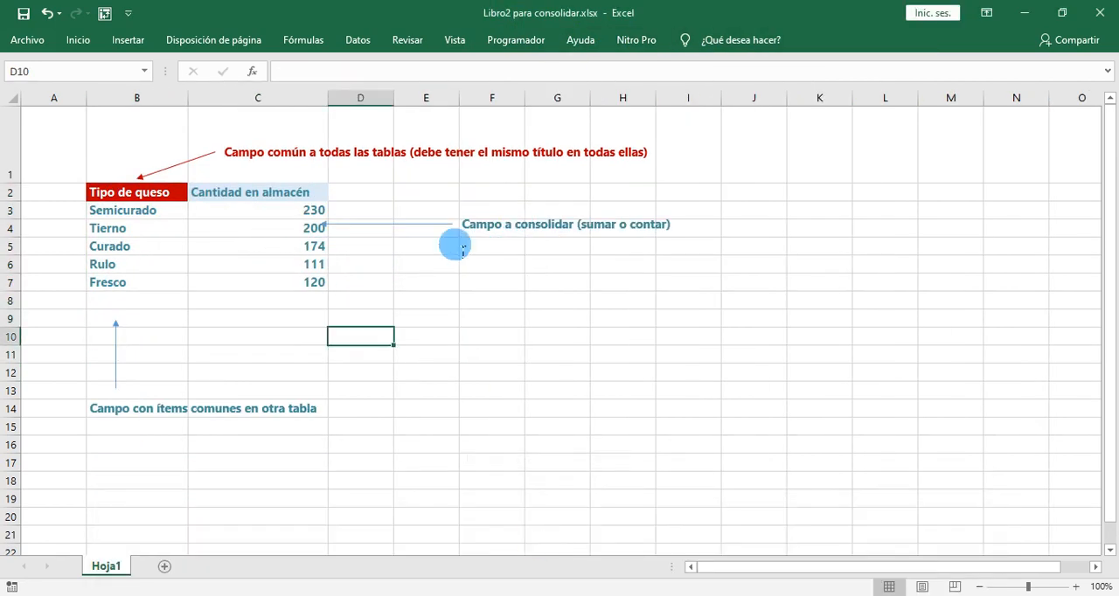
pyautogui.click(240, 269)
pyautogui.moveTo(147, 197); pyautogui.dragTo(290, 292)
pyautogui.click(298, 338)
pyautogui.click(195, 250)
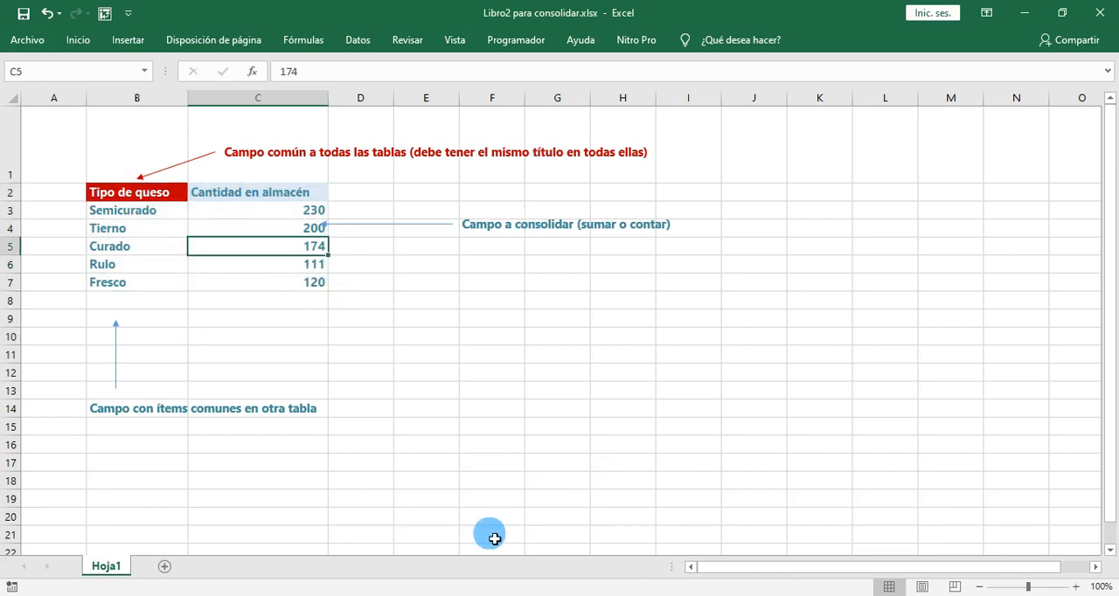
# - Switch back to Libro1 para consolidar.xlsx and examine the Tipo de queso column, from its header to its last item
pyautogui.moveTo(542, 595)
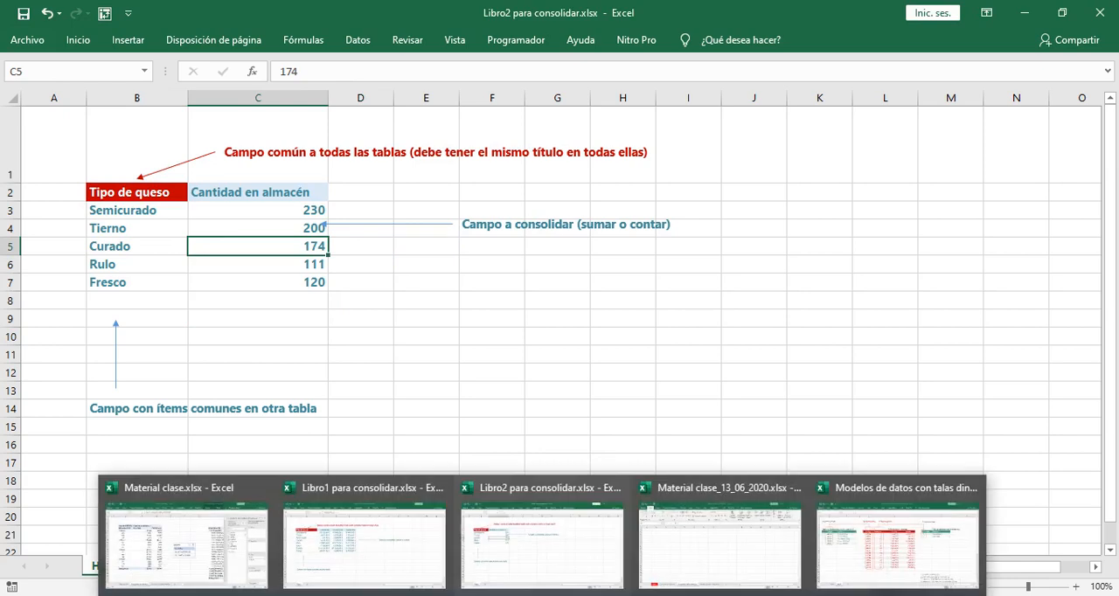
pyautogui.click(412, 550)
pyautogui.click(235, 244)
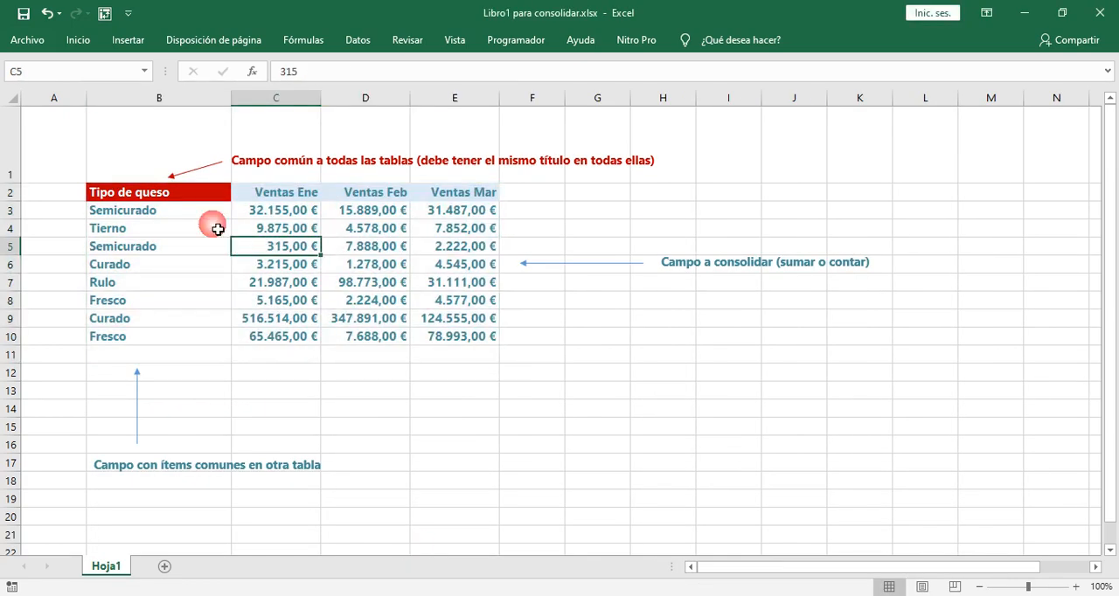
pyautogui.moveTo(153, 194); pyautogui.dragTo(475, 346)
pyautogui.click(160, 193)
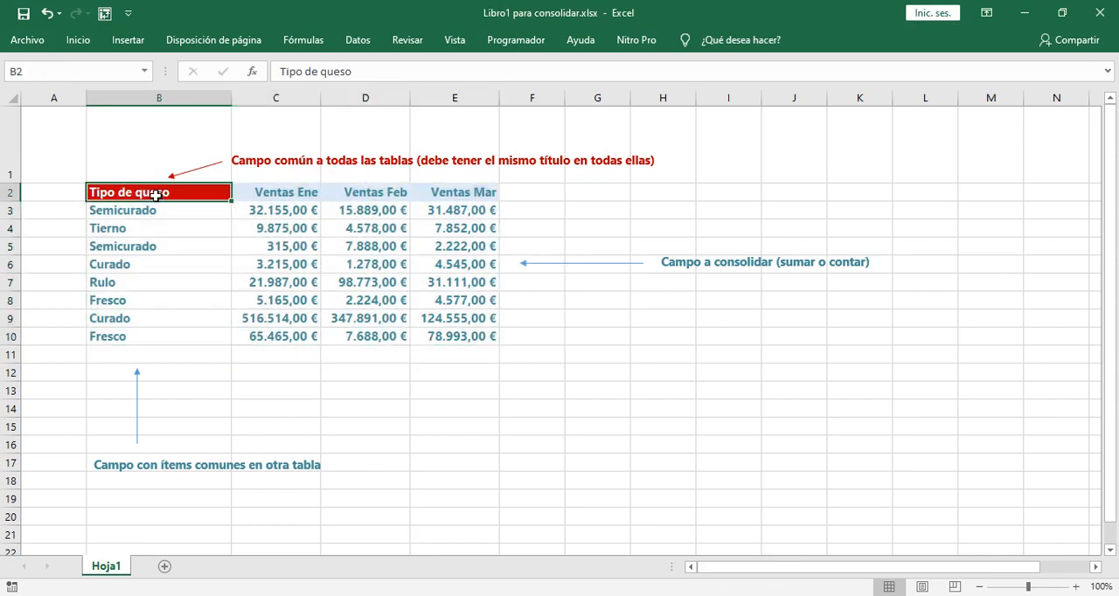
pyautogui.moveTo(155, 195); pyautogui.dragTo(180, 337)
pyautogui.click(128, 199)
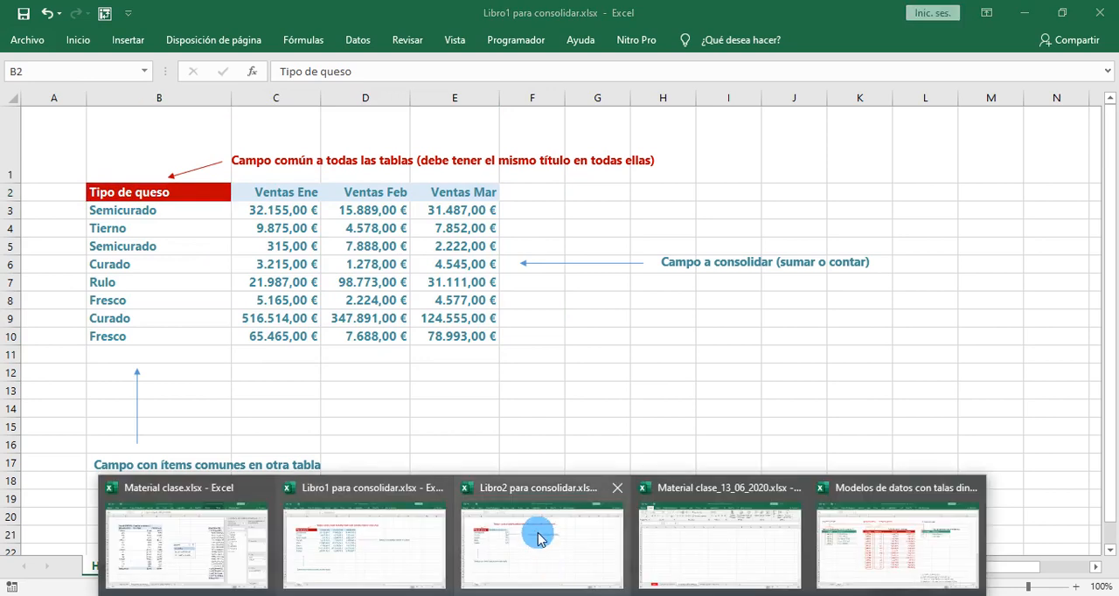
# - Switch to Libro2 para consolidar.xlsx and compare its Tipo de queso header and items with the first workbook's
pyautogui.click(538, 547)
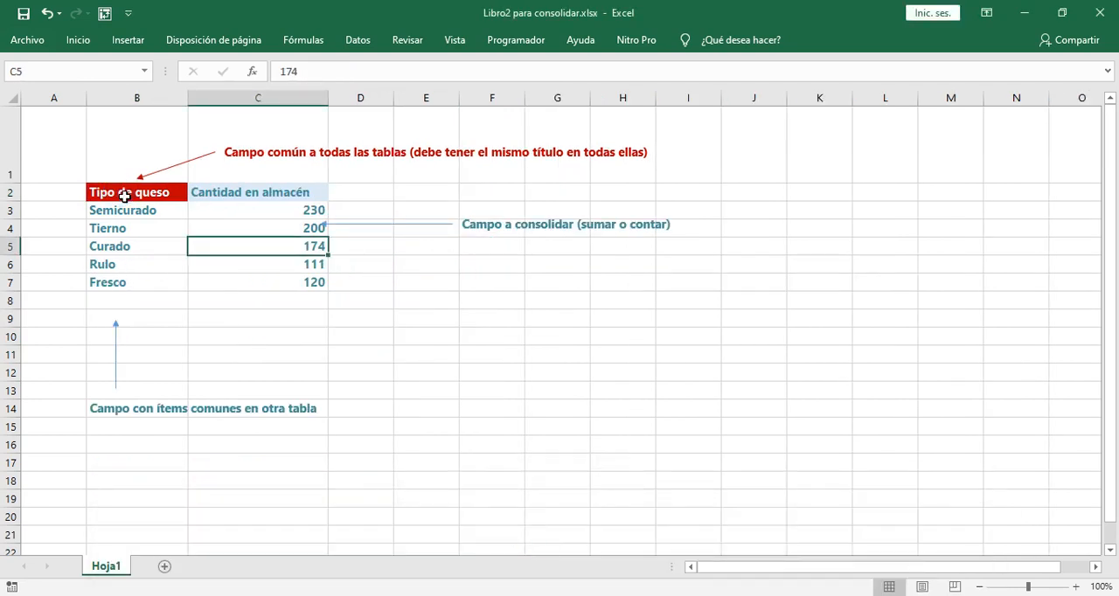
pyautogui.moveTo(125, 196); pyautogui.dragTo(132, 271)
pyautogui.click(160, 198)
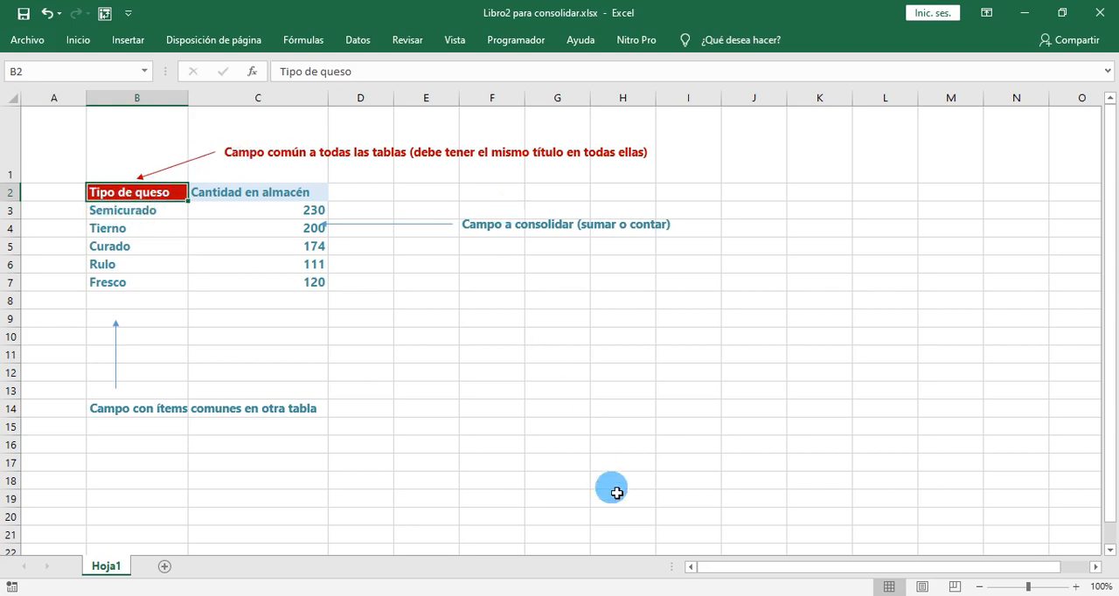
# - Switch to Material clase_13_06_2020.xlsx and select cell F6 on the empty Consolidar tabla dinámica sheet
pyautogui.click(542, 595)
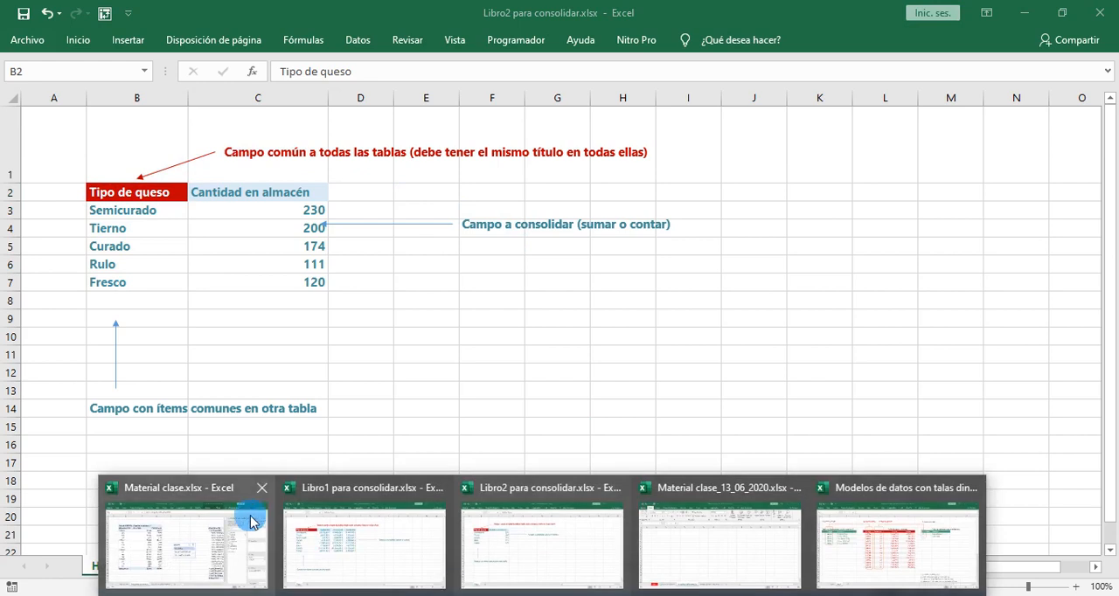
pyautogui.moveTo(210, 535)
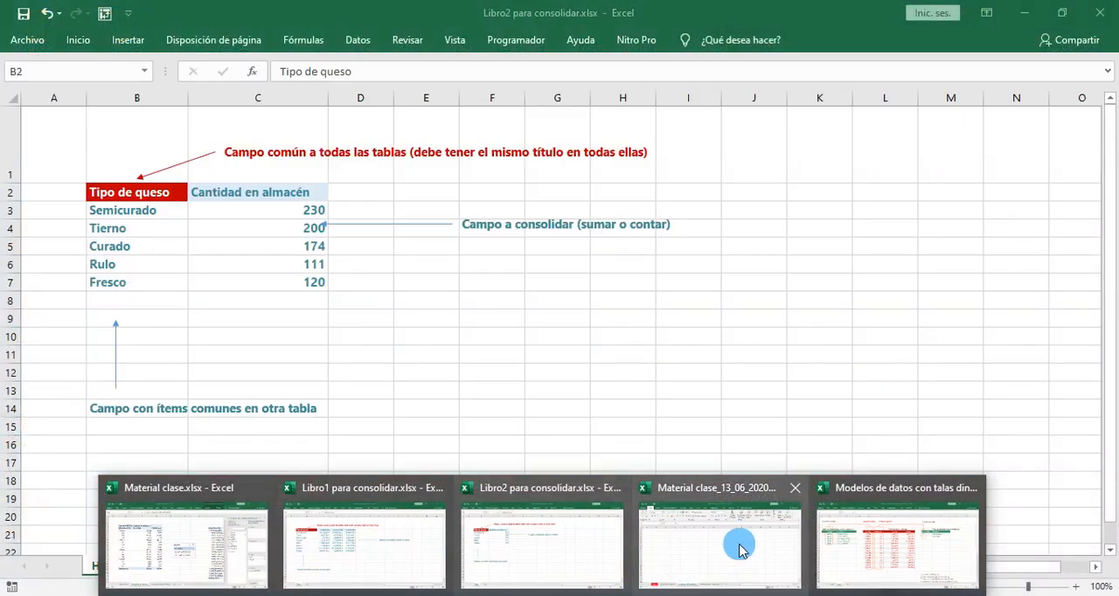
pyautogui.click(739, 547)
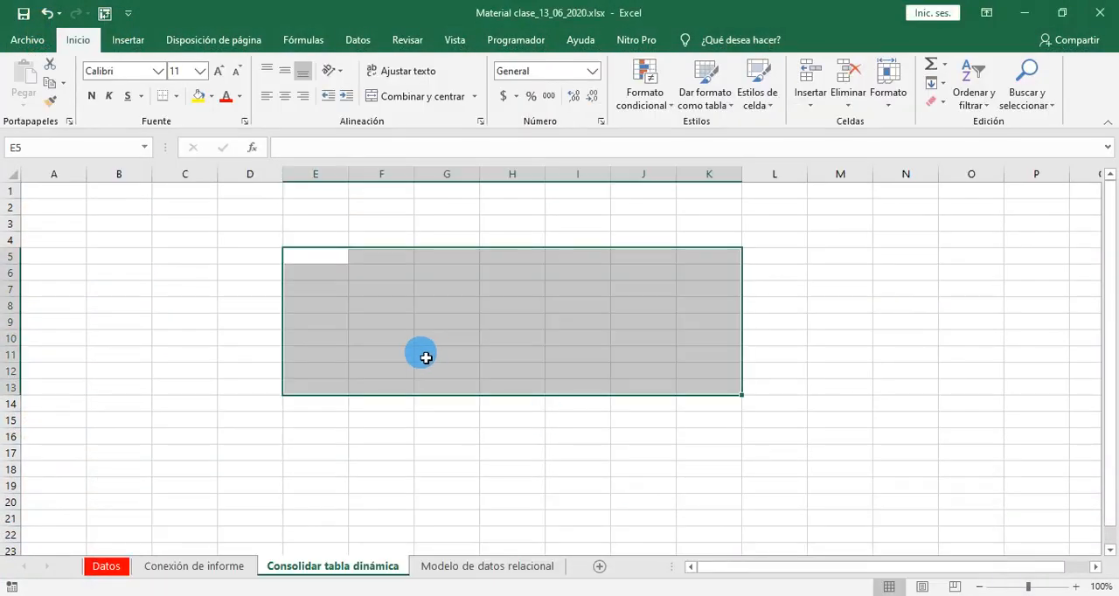
pyautogui.click(375, 465)
pyautogui.moveTo(123, 289); pyautogui.dragTo(458, 431)
pyautogui.moveTo(512, 453); pyautogui.dragTo(405, 380)
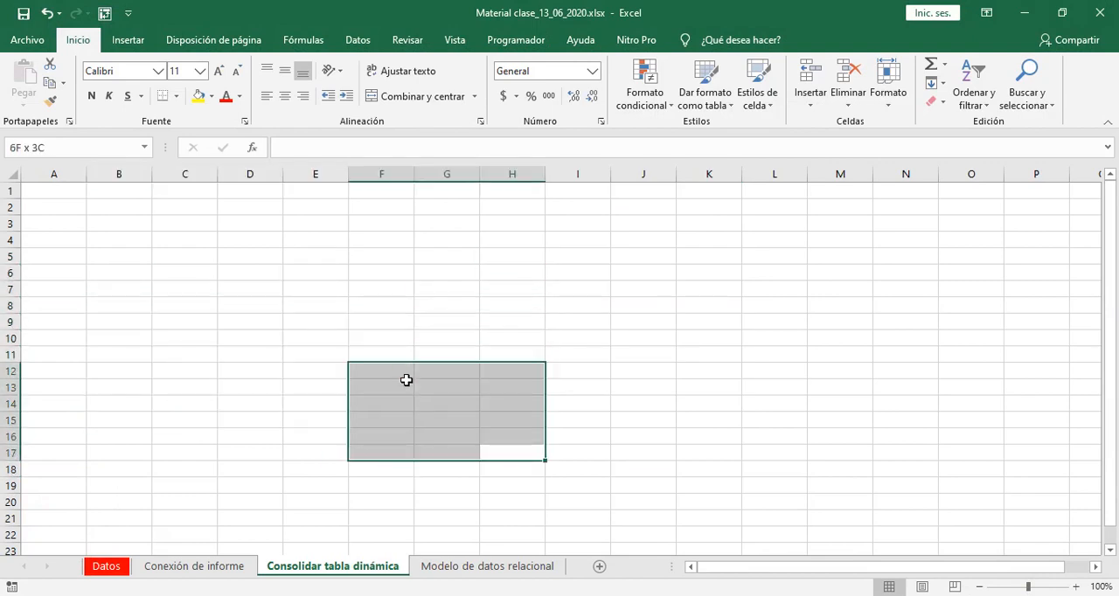
pyautogui.click(398, 275)
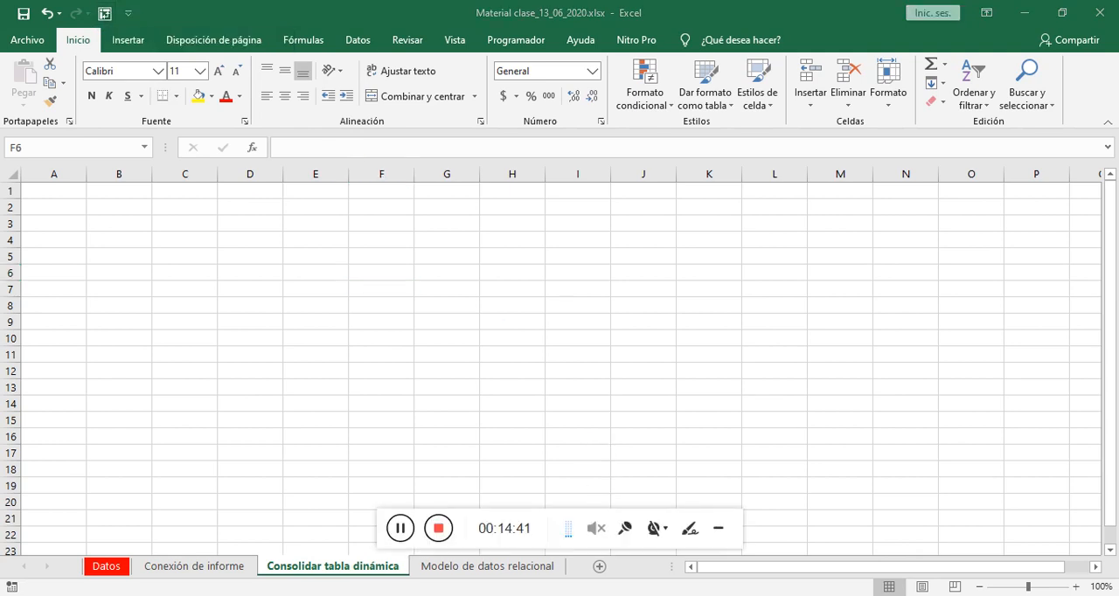
pyautogui.click(719, 530)
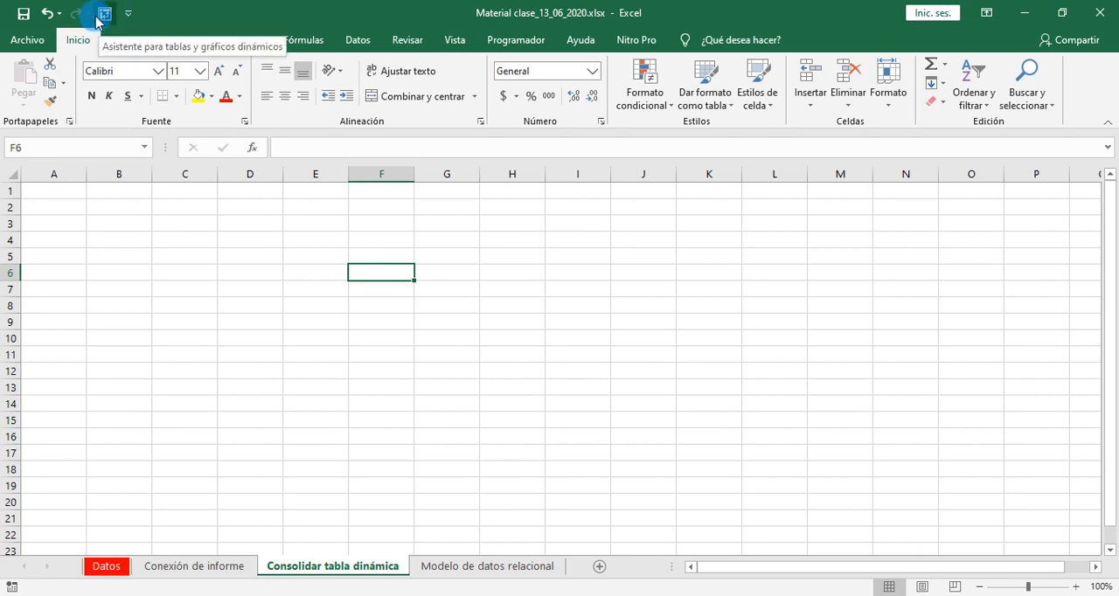
pyautogui.click(104, 14)
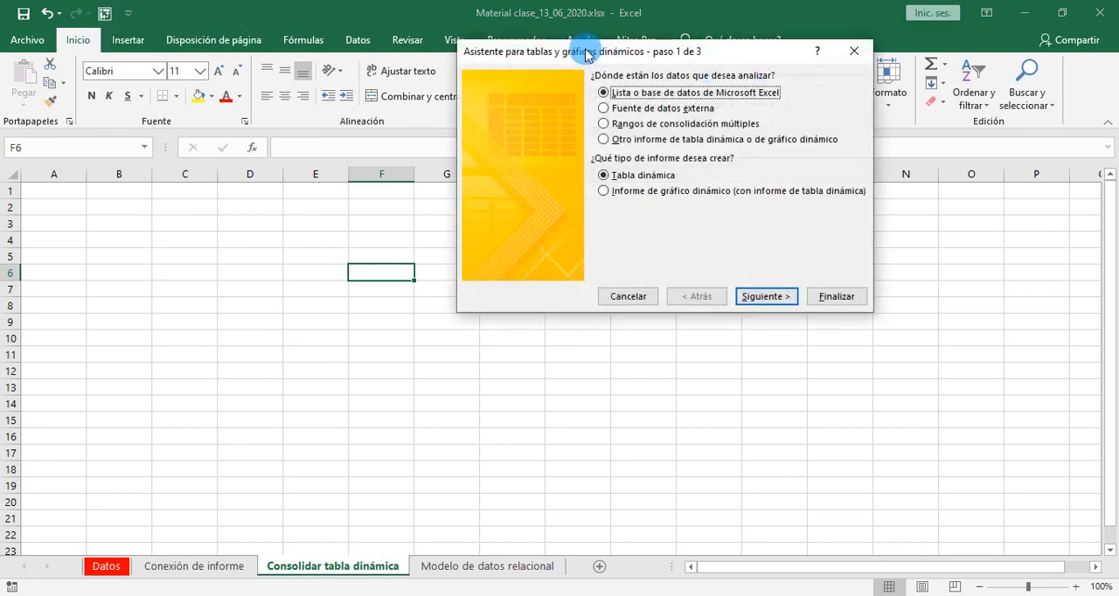
pyautogui.moveTo(574, 45); pyautogui.dragTo(525, 185)
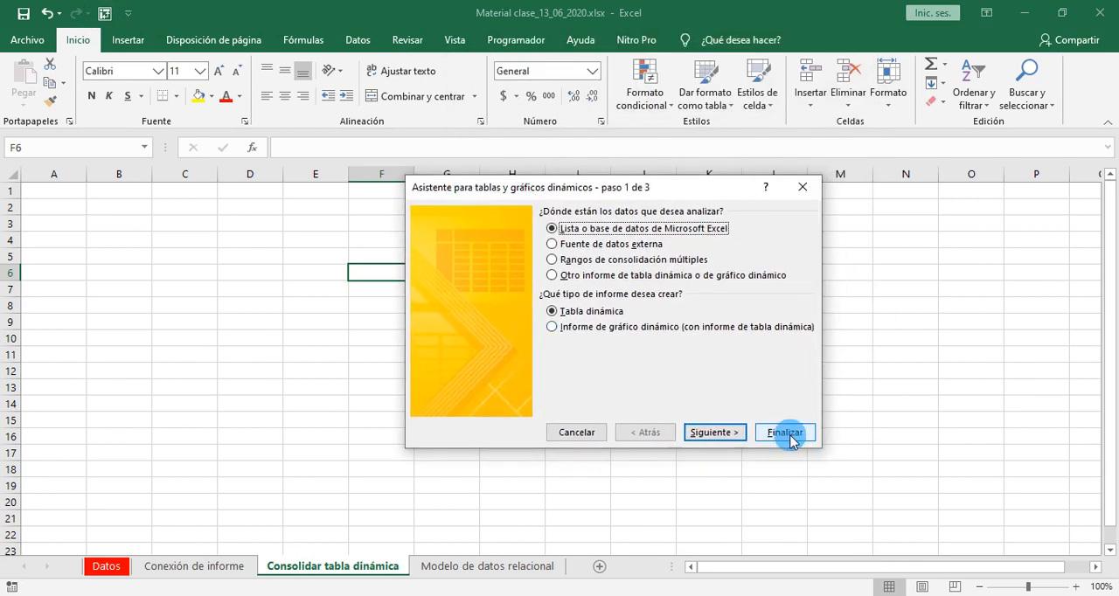
pyautogui.click(582, 434)
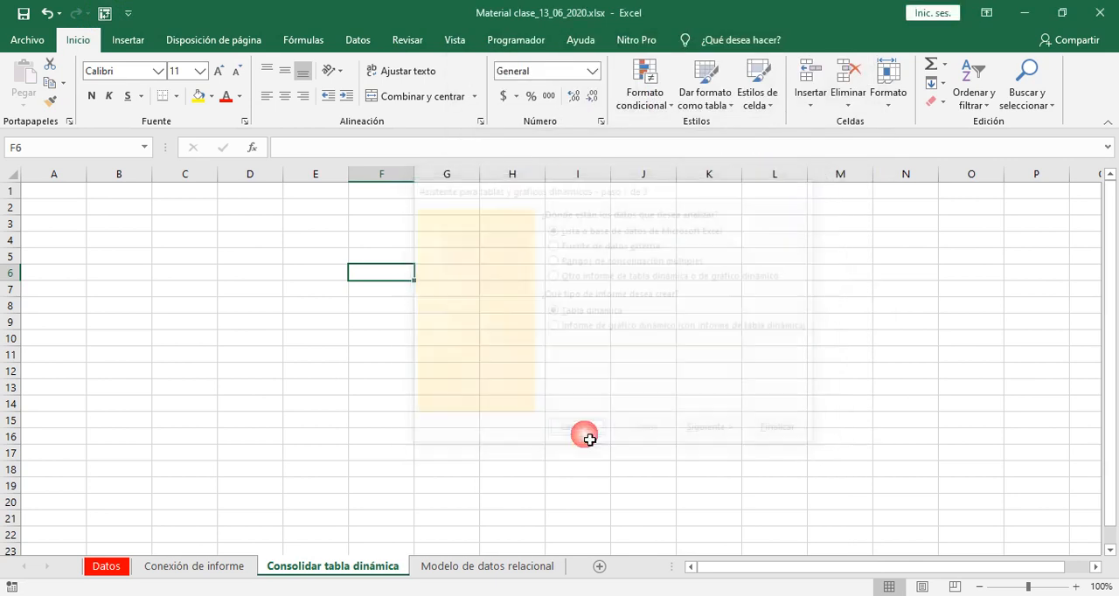
# - Remove the Asistente para tablas y gráficos dinámicos command from the Quick Access Toolbar
pyautogui.click(128, 13)
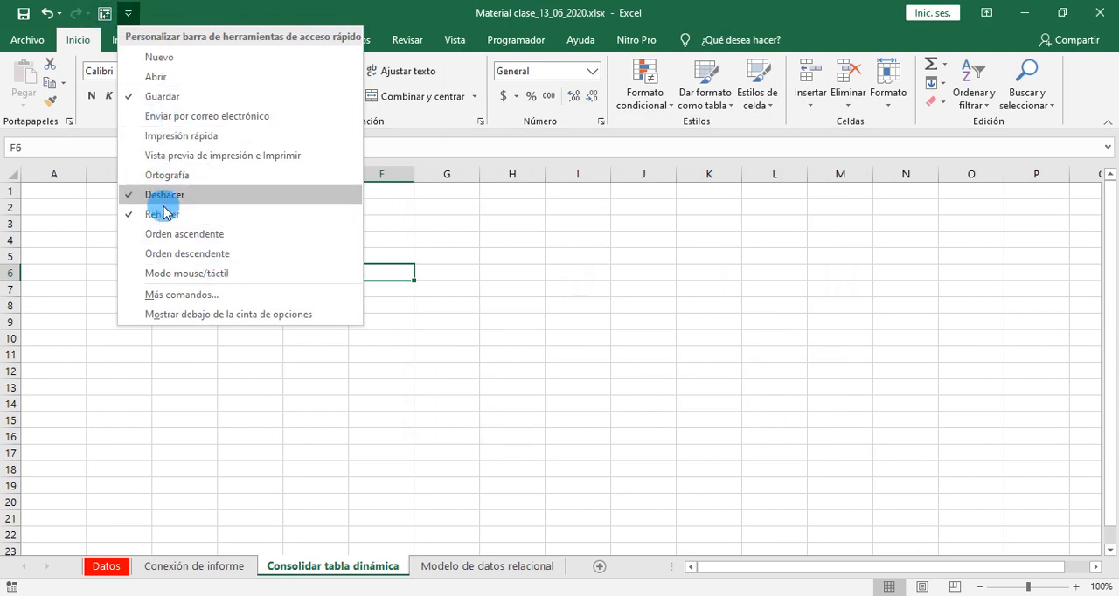
pyautogui.click(170, 295)
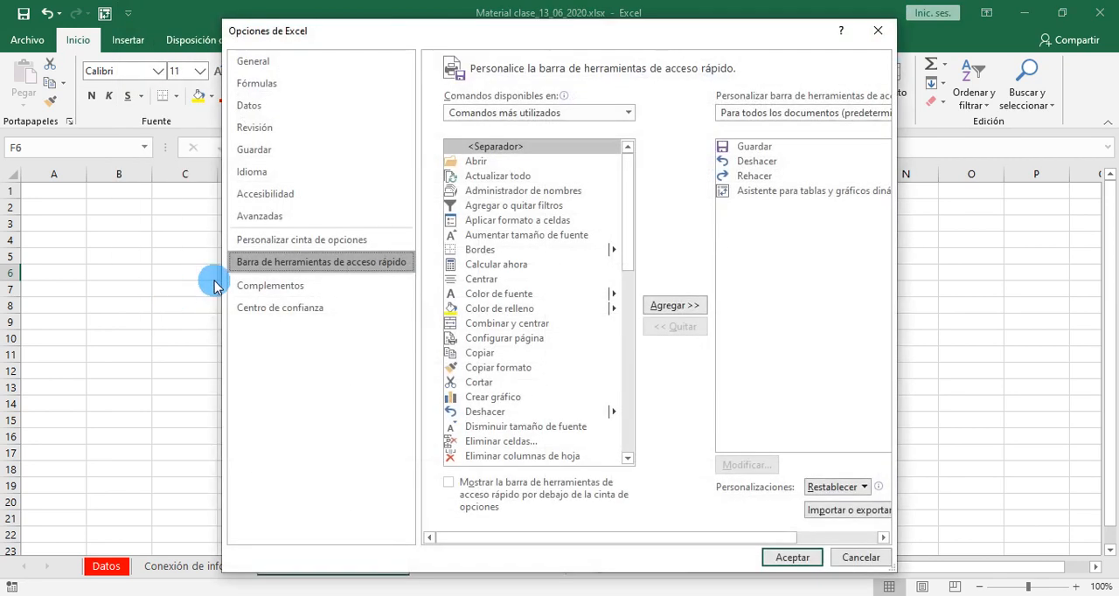
pyautogui.click(752, 192)
pyautogui.click(649, 327)
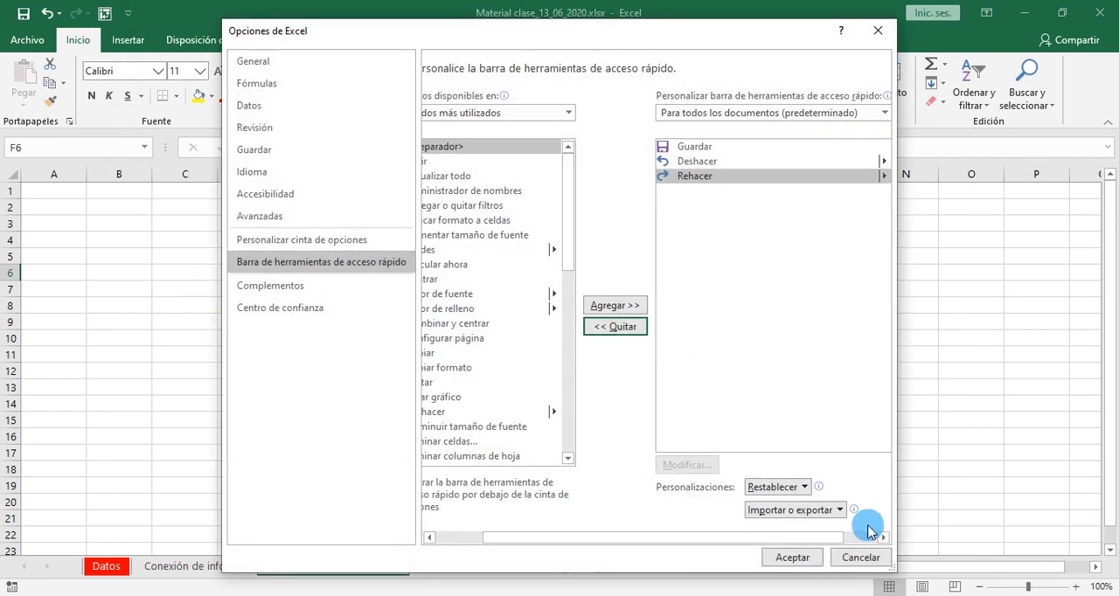
pyautogui.click(798, 558)
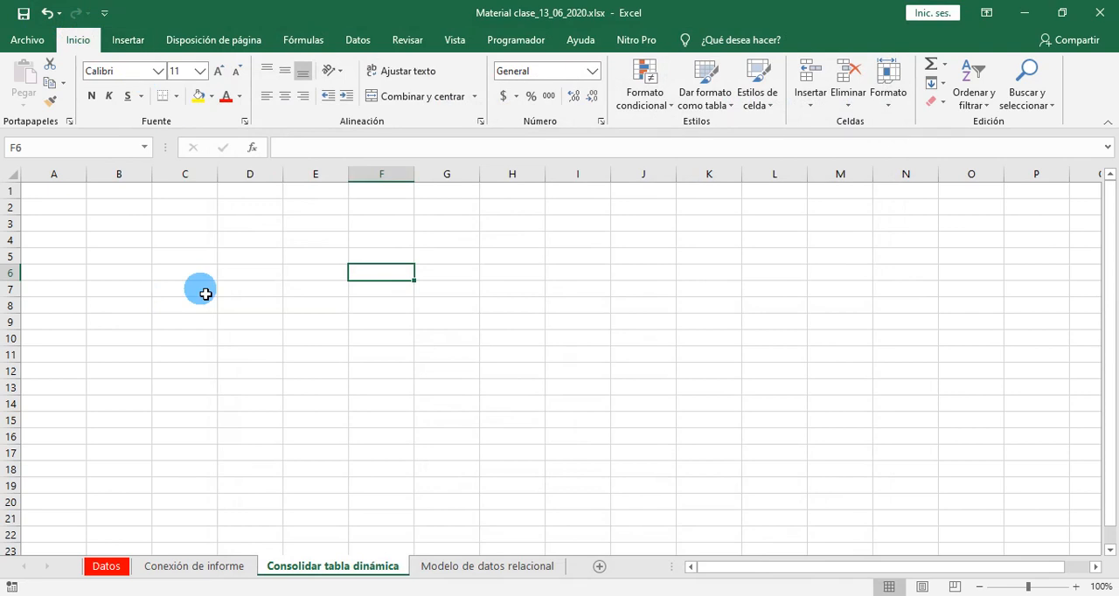
# - Add Asistente para tablas y gráficos dinámicos from Todos los comandos to the Quick Access Toolbar for all documents
pyautogui.click(105, 14)
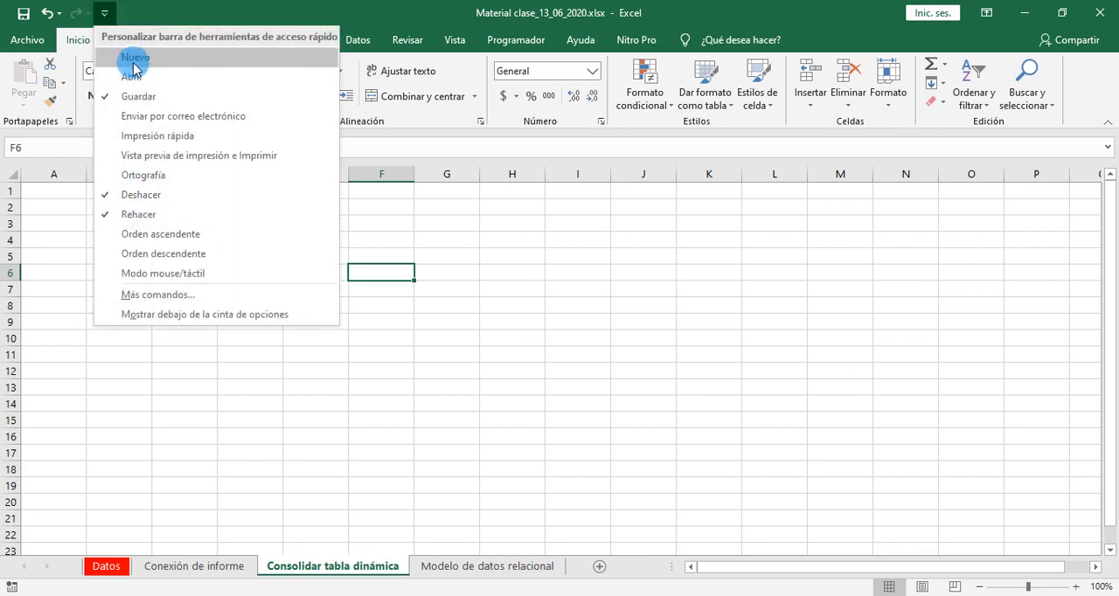
pyautogui.click(150, 305)
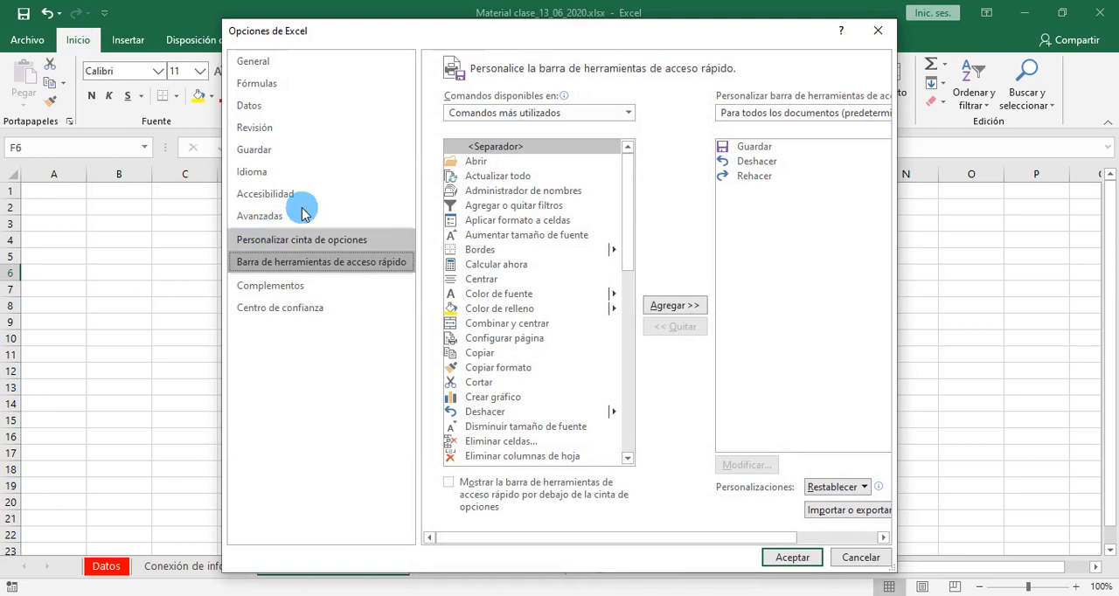
pyautogui.click(628, 114)
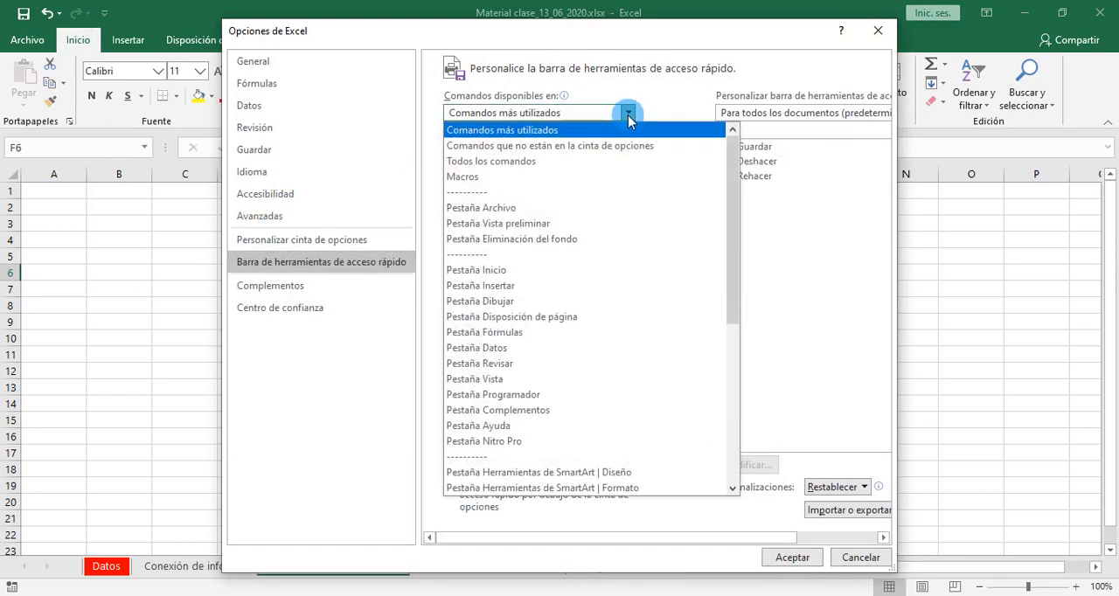
pyautogui.click(530, 164)
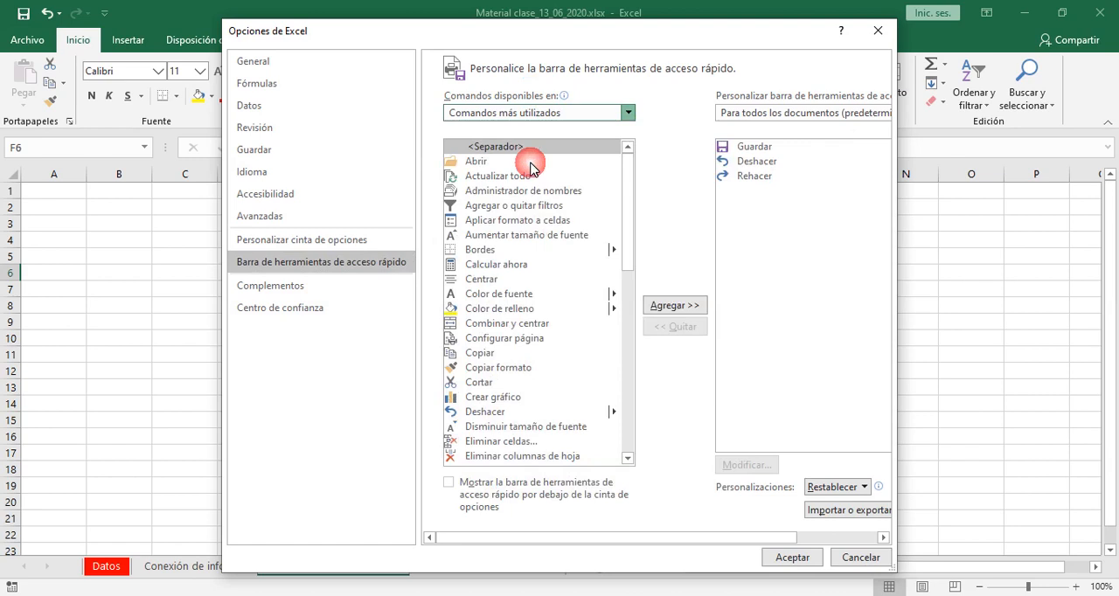
pyautogui.click(625, 203)
pyautogui.click(626, 203)
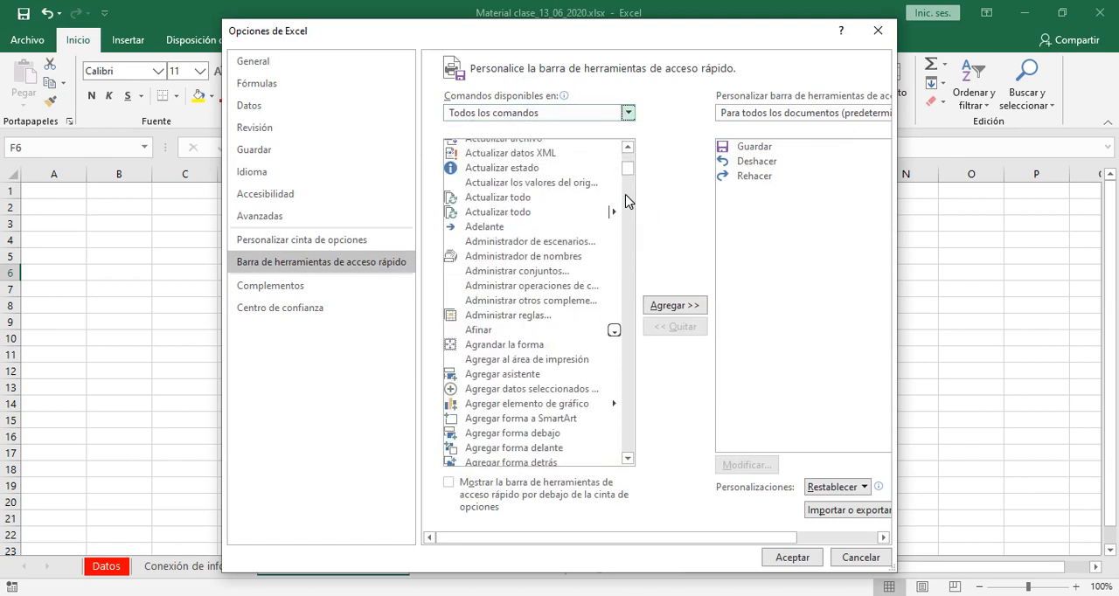
pyautogui.click(628, 461)
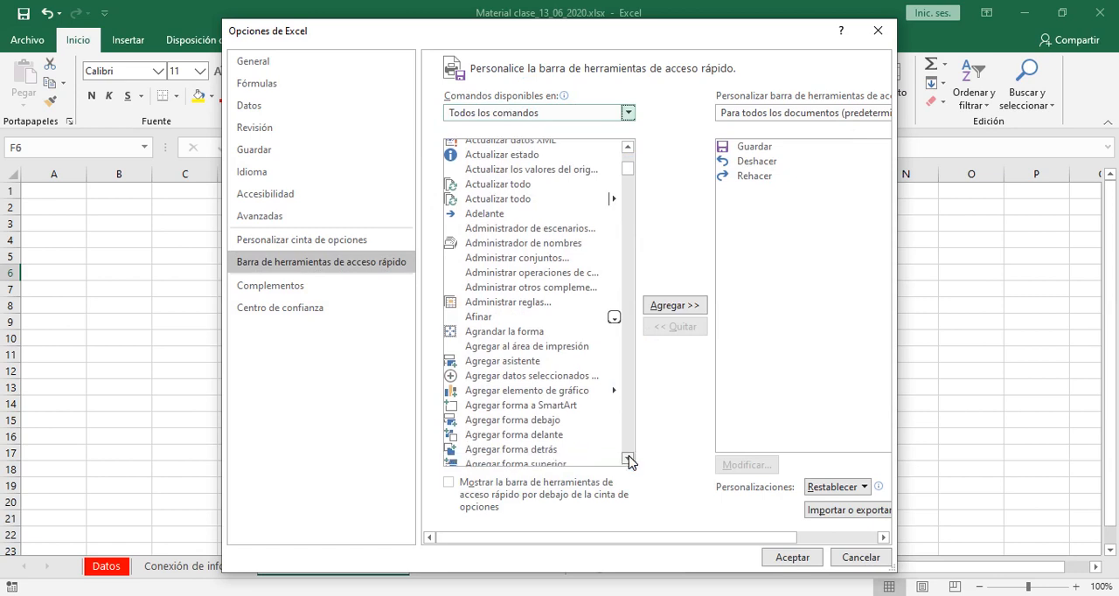
pyautogui.moveTo(628, 461); pyautogui.dragTo(629, 461)
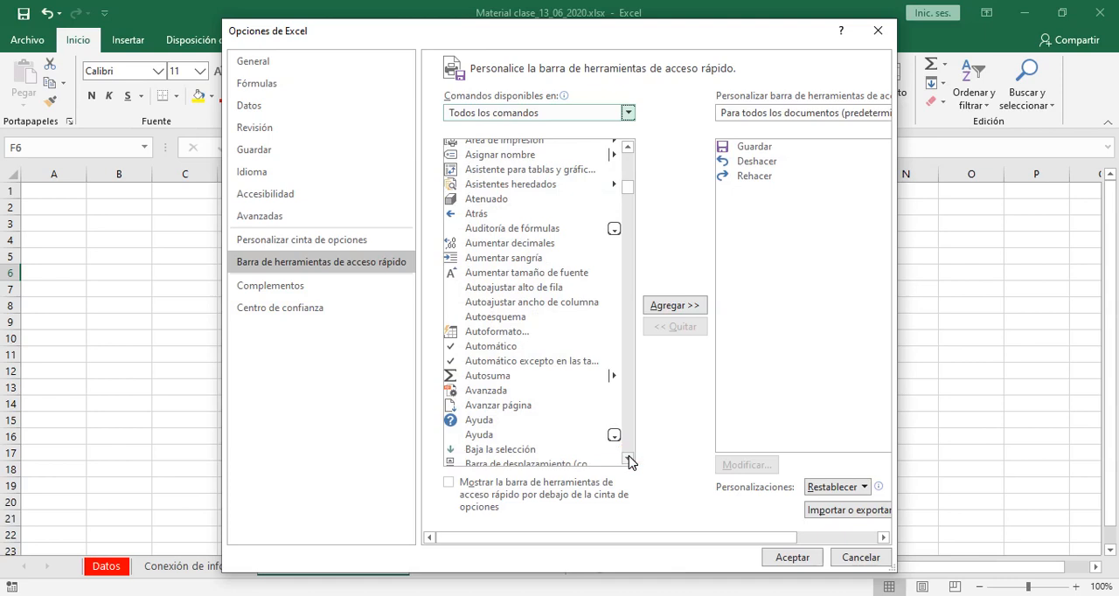
pyautogui.click(505, 170)
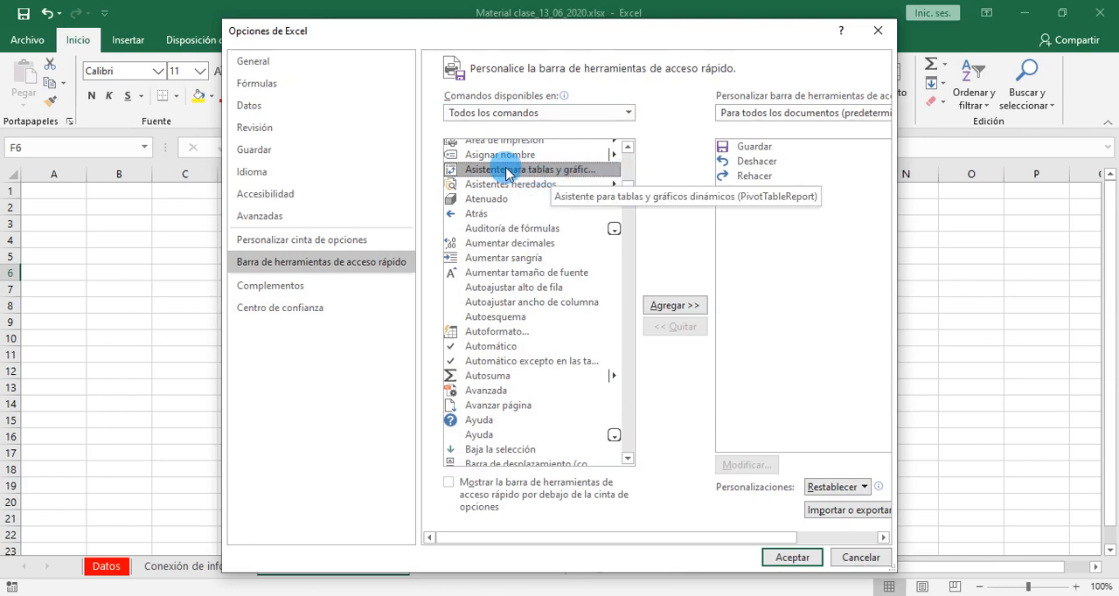
pyautogui.click(664, 305)
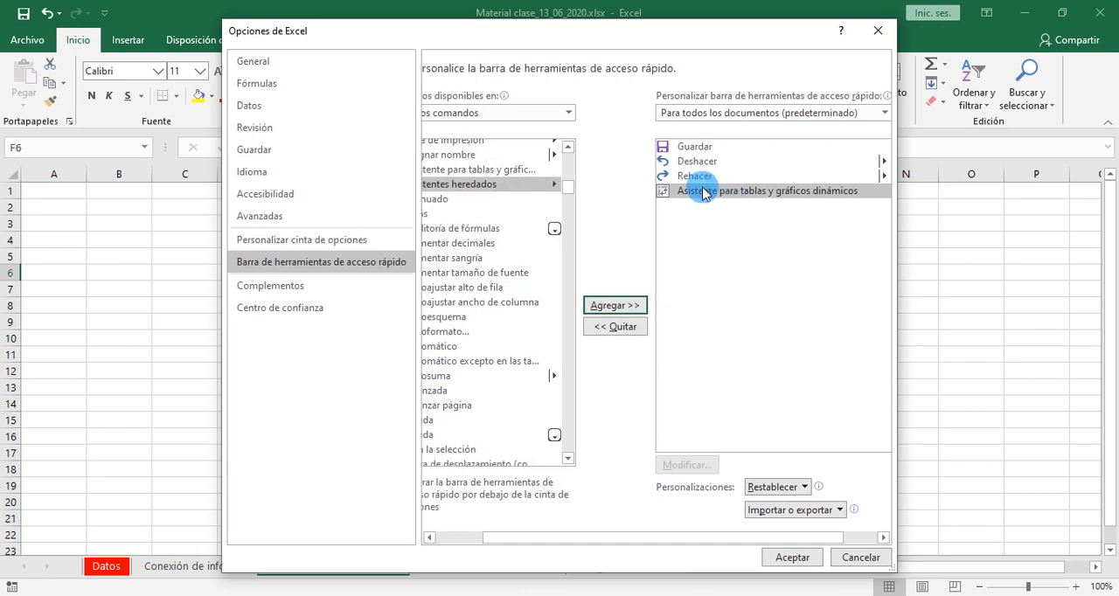
pyautogui.click(794, 559)
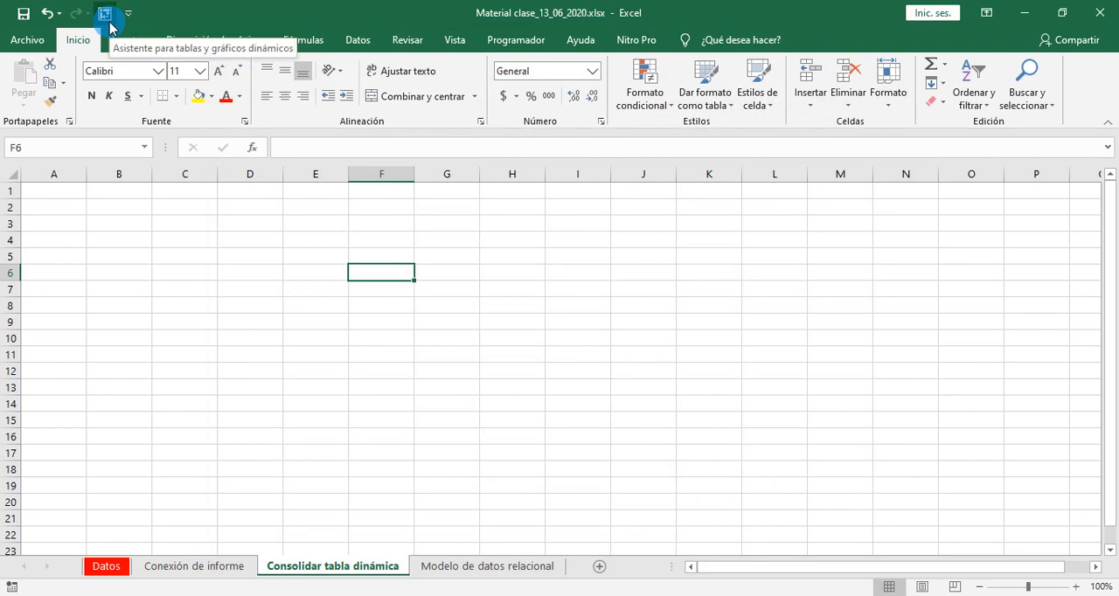
# - From cell C5, start the PivotTable wizard for a Tabla dinámica using Rangos de consolidación múltiples and a single page field
pyautogui.doubleClick(198, 261)
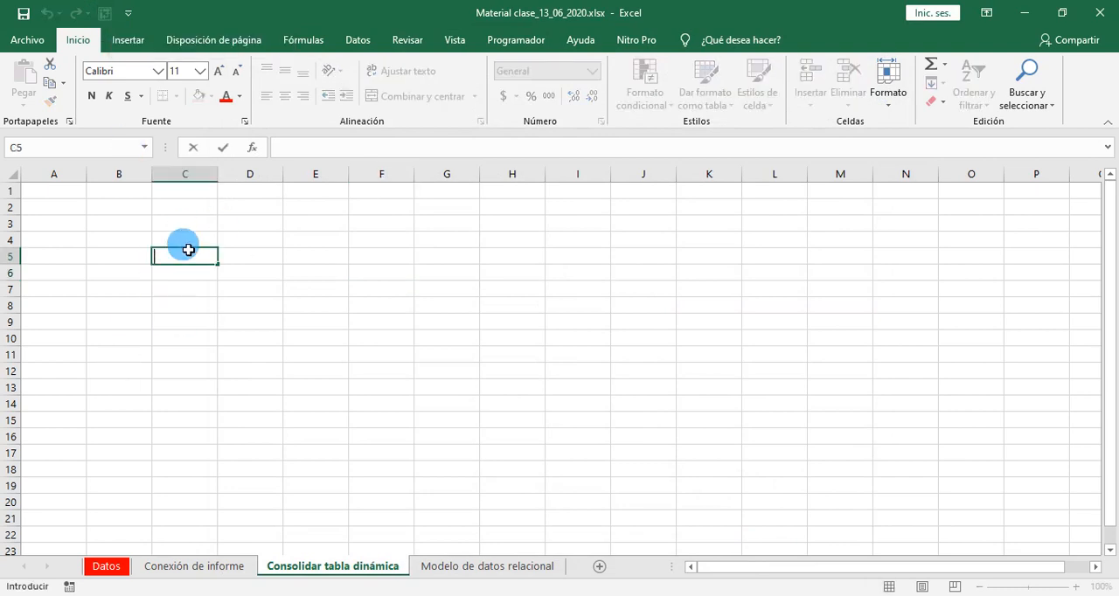
pyautogui.hotkey('ctrl', 'Up')
pyautogui.doubleClick(175, 262)
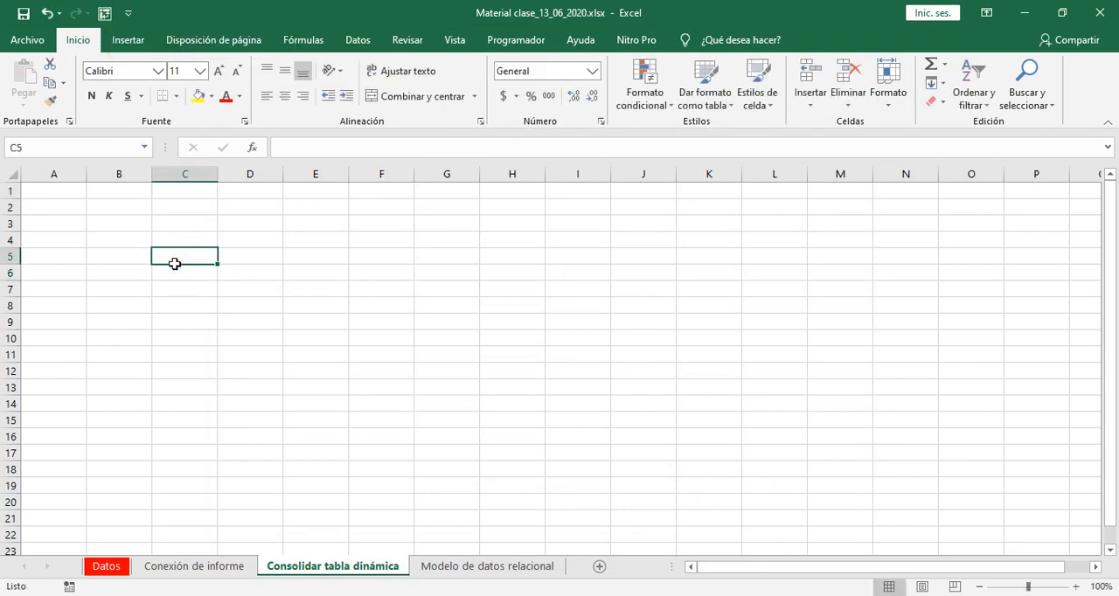
pyautogui.click(183, 290)
pyautogui.click(179, 259)
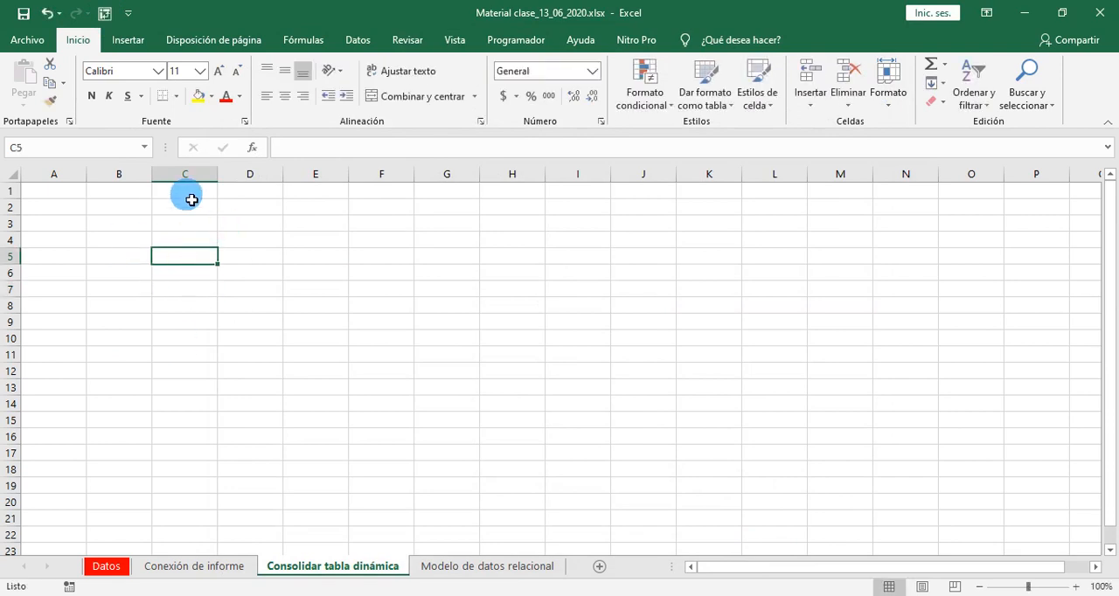
pyautogui.click(105, 14)
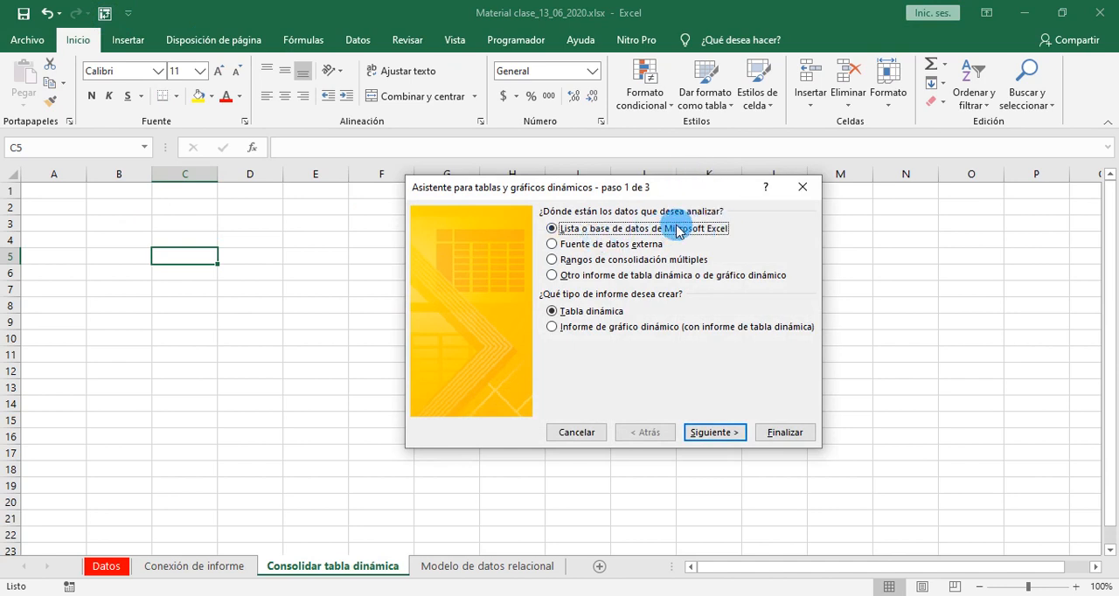
pyautogui.click(552, 260)
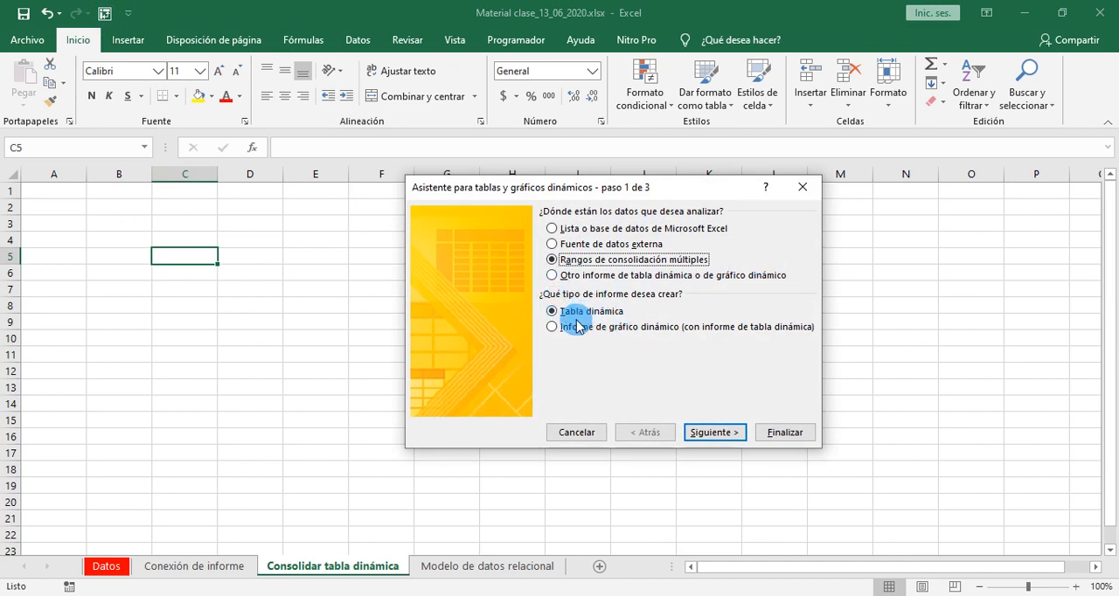
pyautogui.click(717, 433)
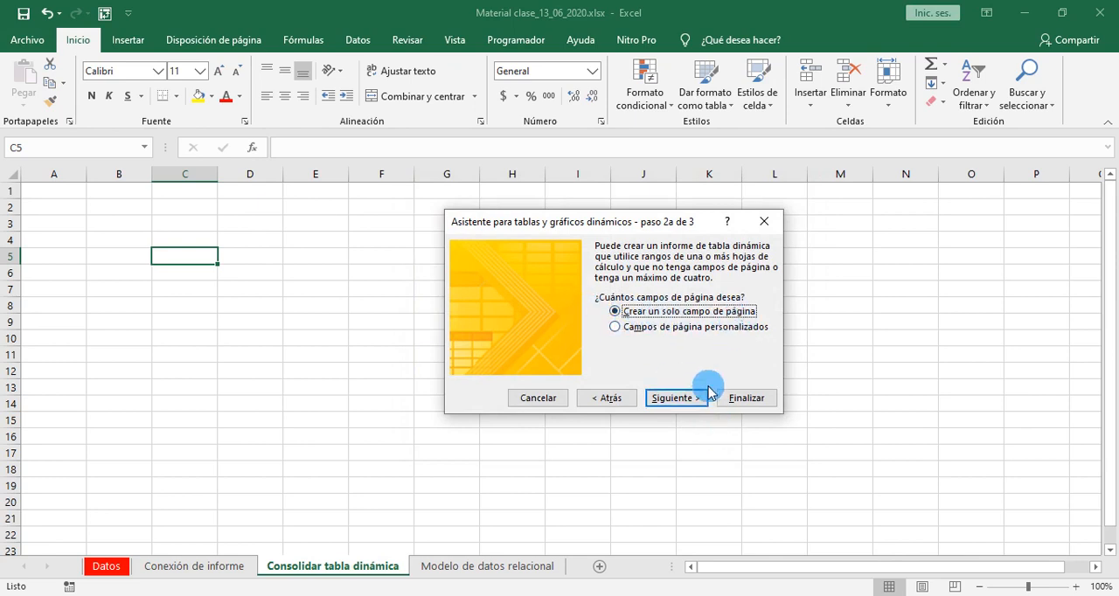
pyautogui.click(678, 398)
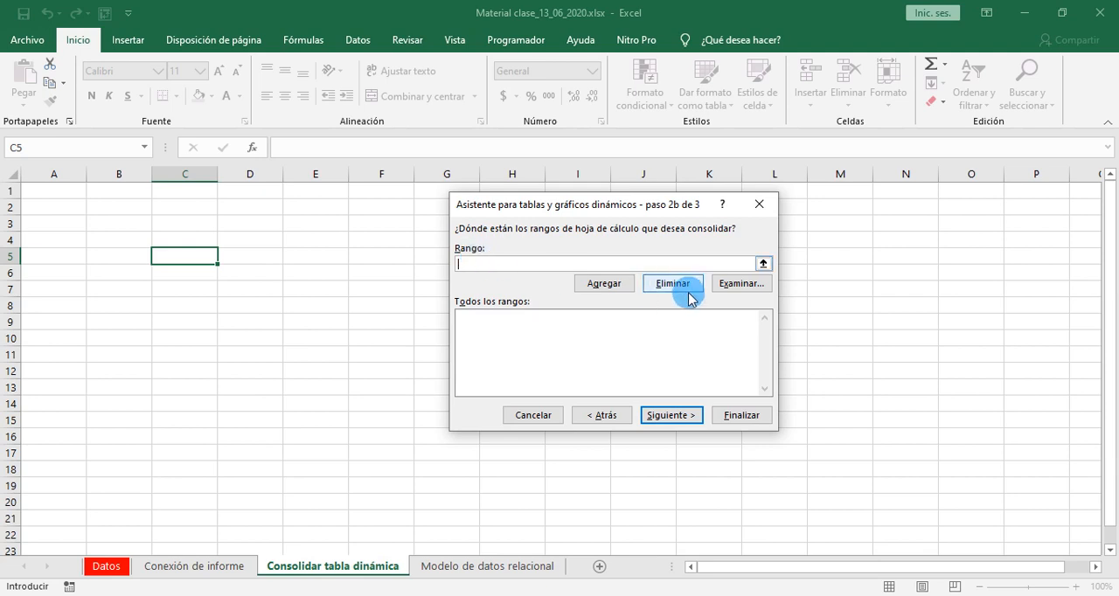
# - Add the range B2:E10 on Hoja1 of Libro1 para consolidar.xlsx to the ranges being consolidated
pyautogui.click(763, 265)
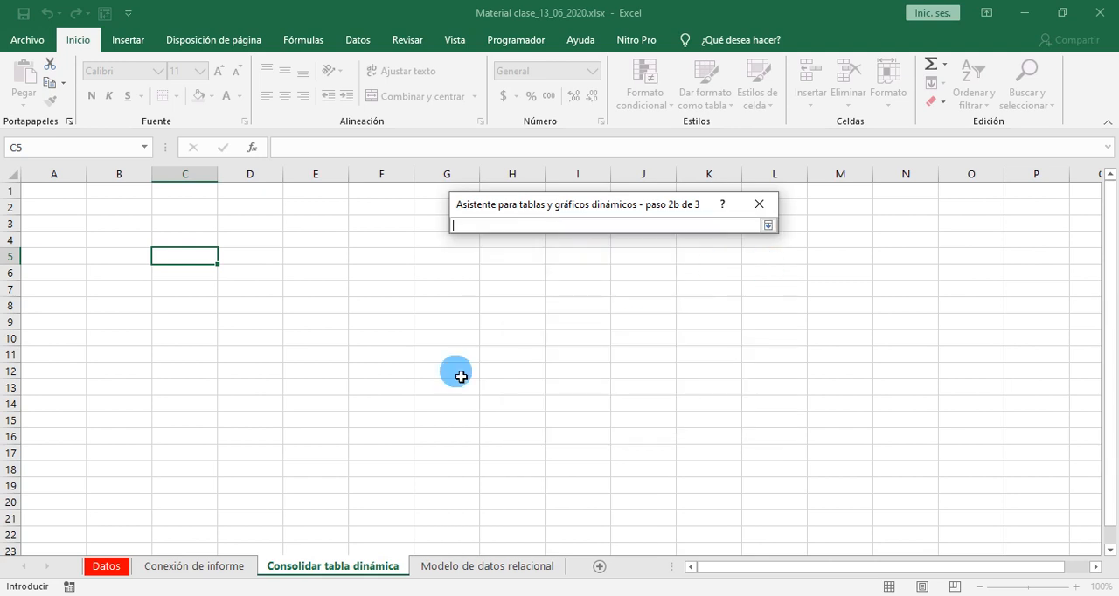
pyautogui.click(543, 595)
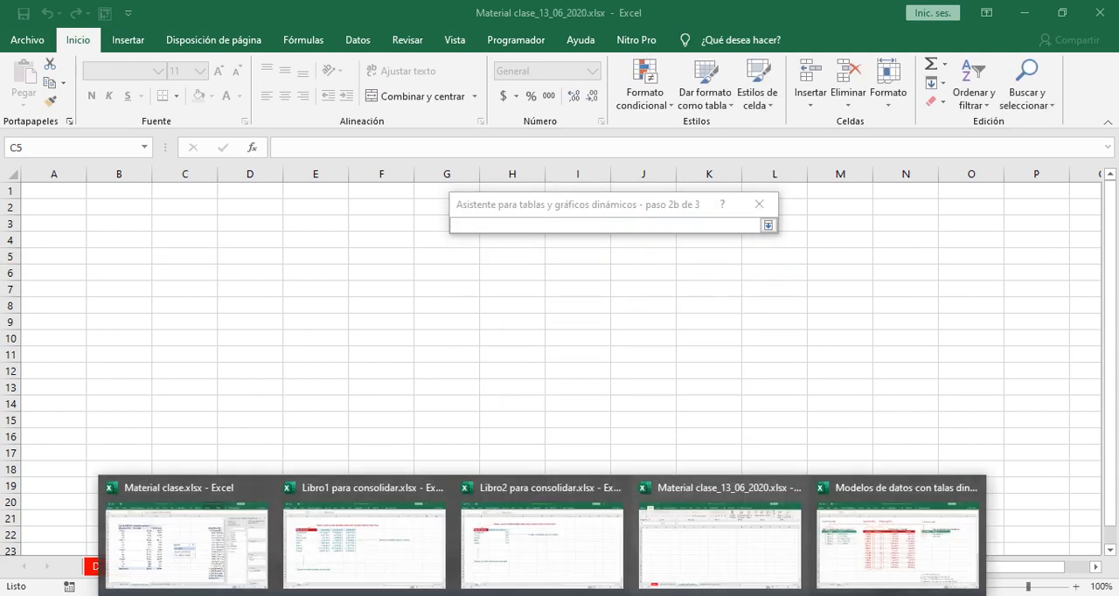
pyautogui.click(350, 530)
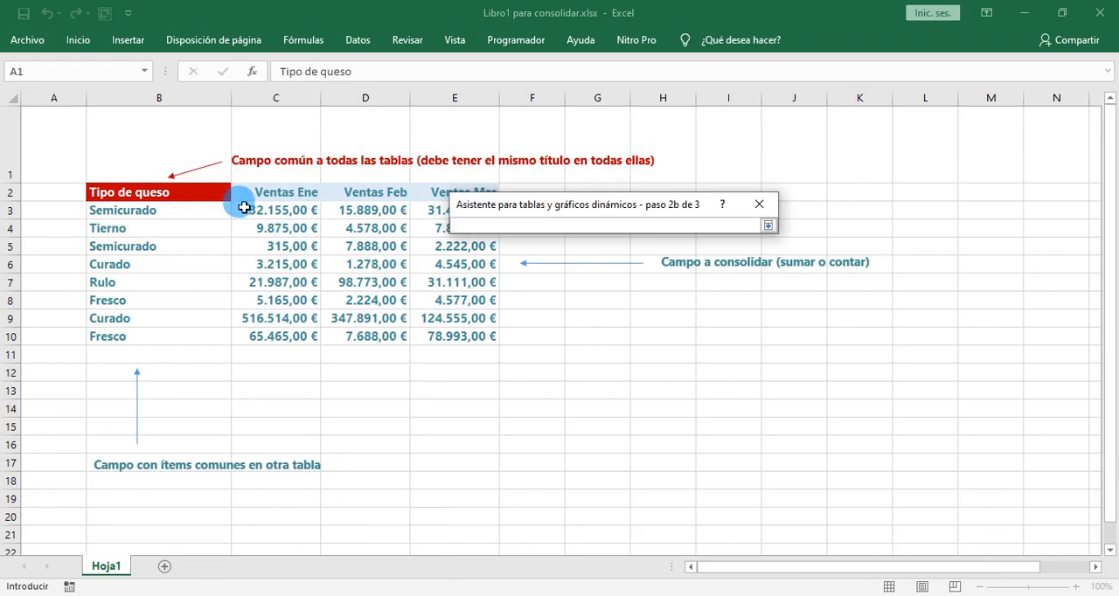
pyautogui.moveTo(123, 196); pyautogui.dragTo(454, 350)
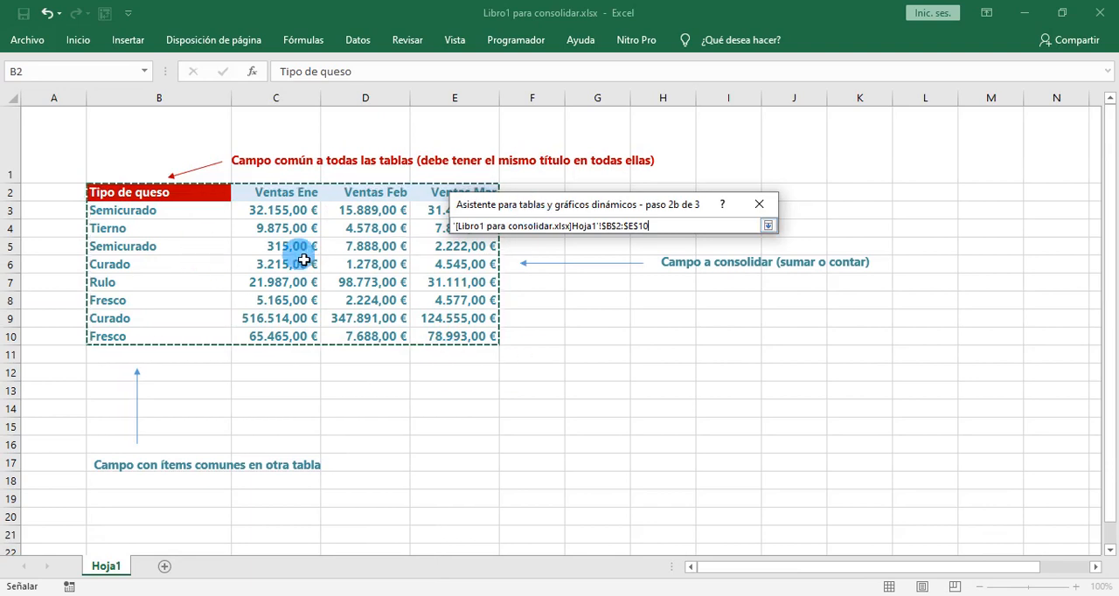
pyautogui.click(768, 228)
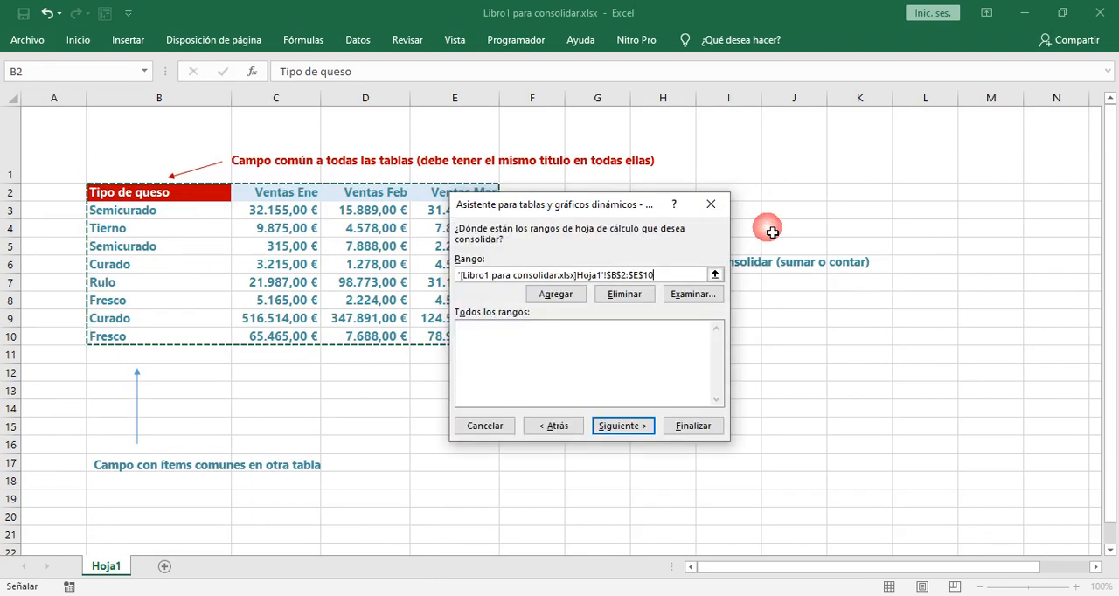
pyautogui.click(556, 295)
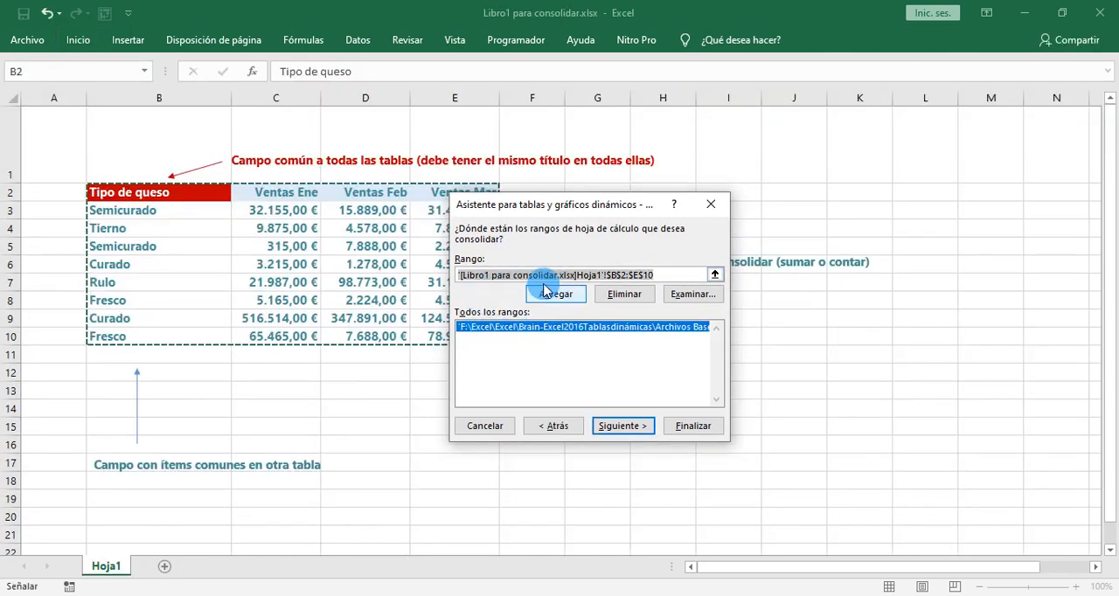
# - Clear the range entry and add B2:C7 on Hoja1 of Libro2 para consolidar.xlsx to the consolidation ranges
pyautogui.moveTo(671, 275); pyautogui.dragTo(446, 282)
pyautogui.press('Delete')
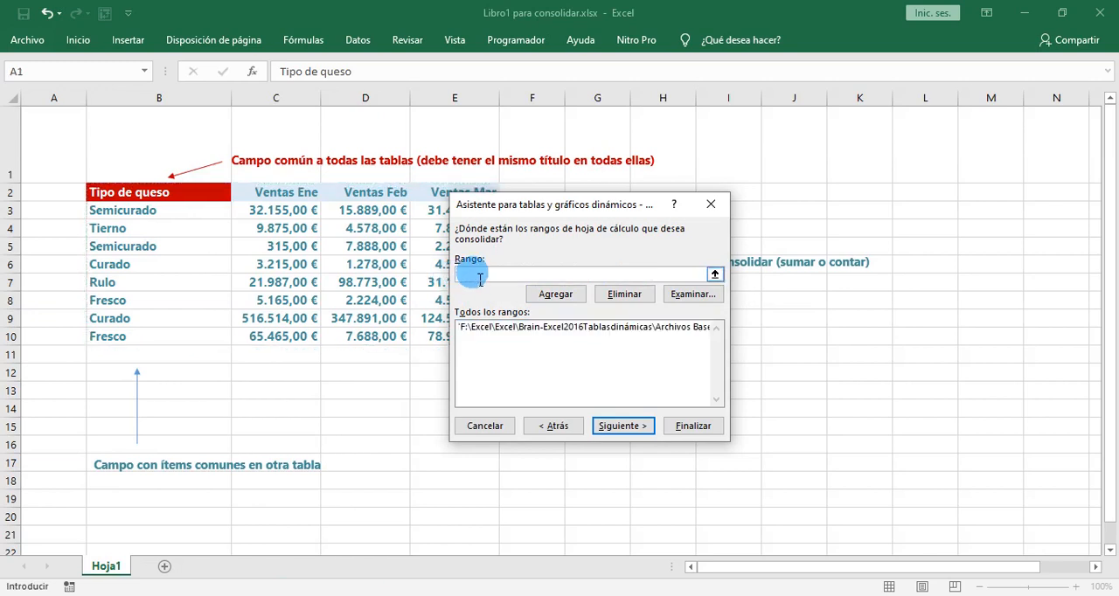
pyautogui.click(715, 275)
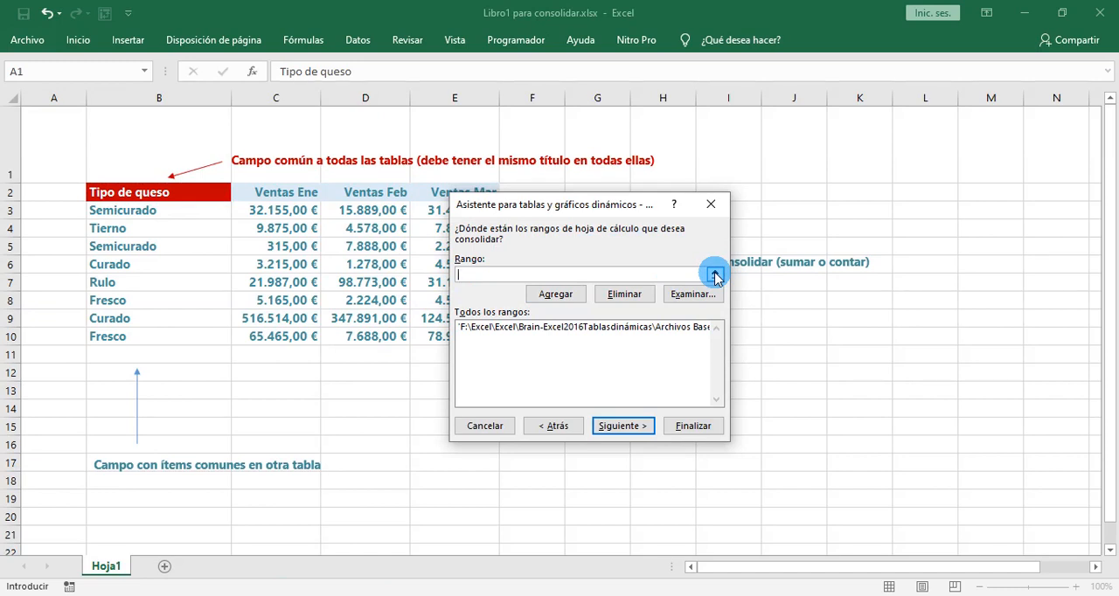
pyautogui.click(715, 276)
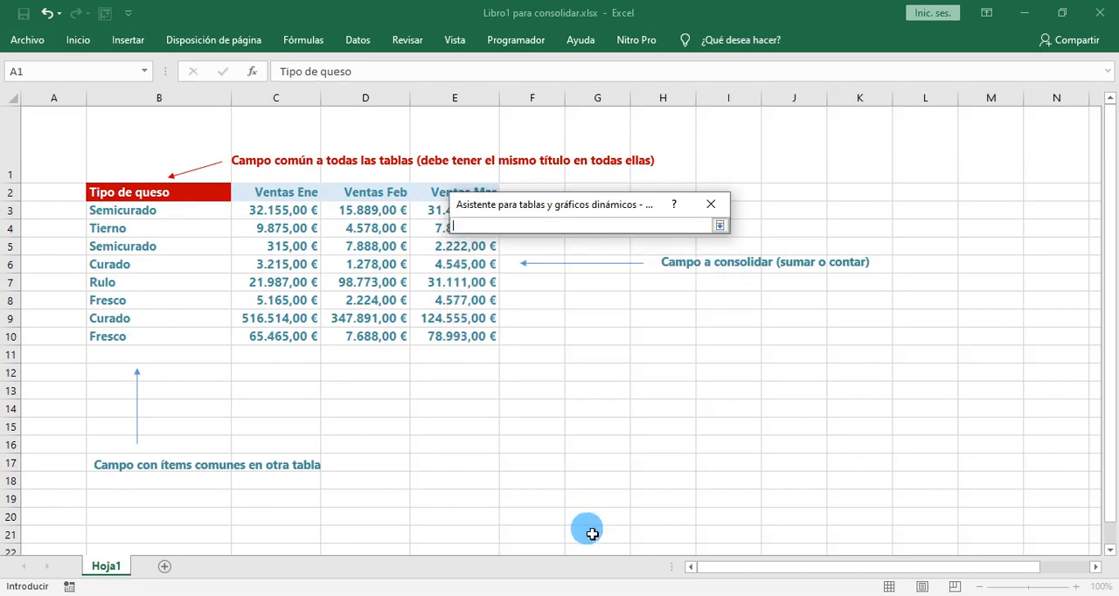
pyautogui.click(548, 595)
pyautogui.click(537, 556)
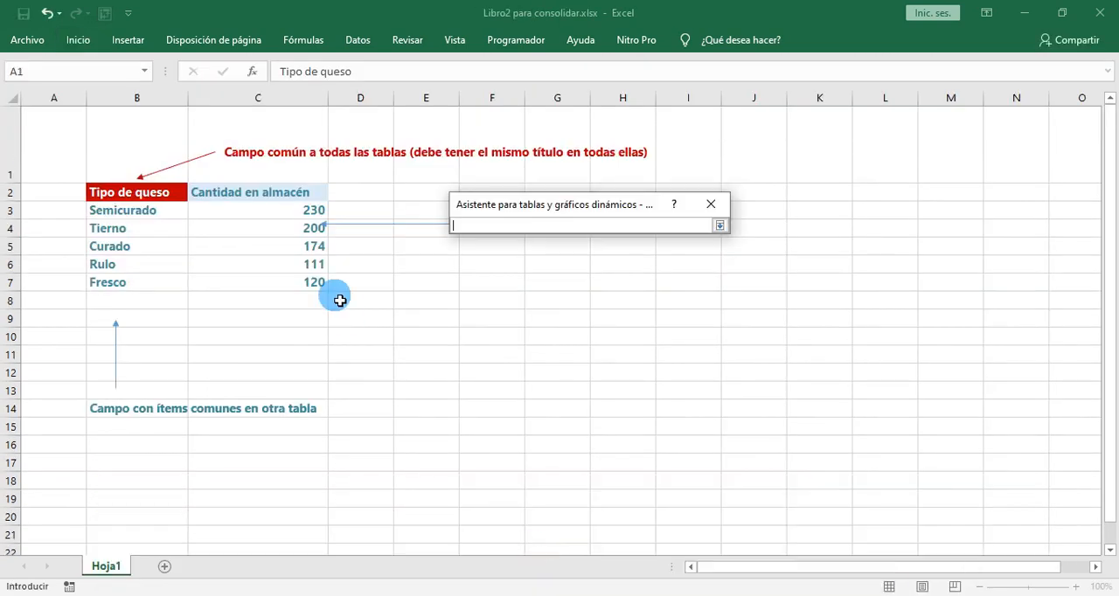
pyautogui.moveTo(132, 194); pyautogui.dragTo(292, 290)
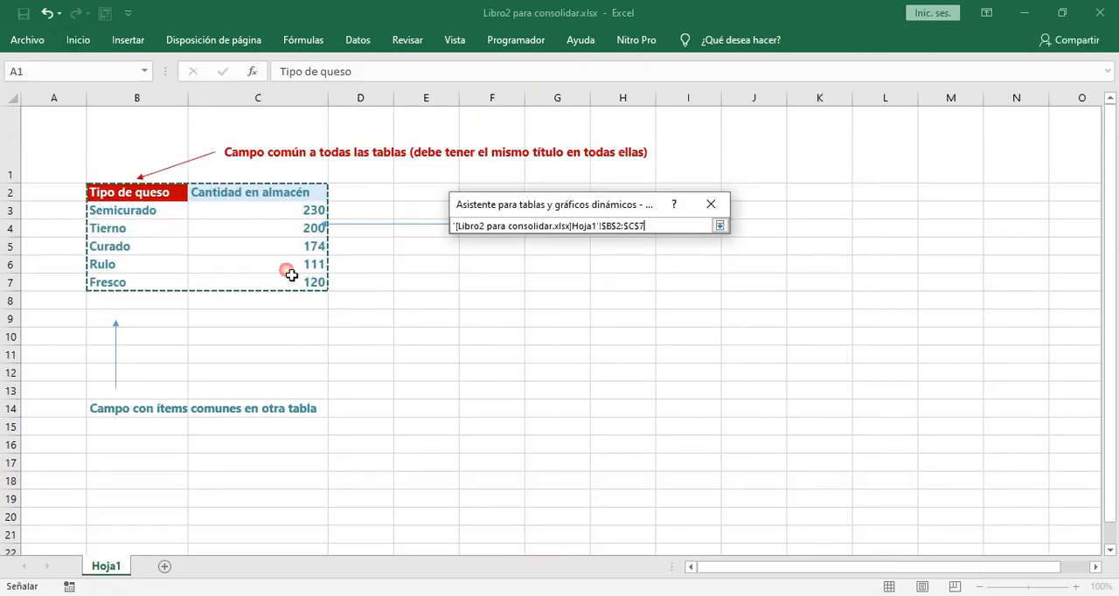
pyautogui.click(719, 226)
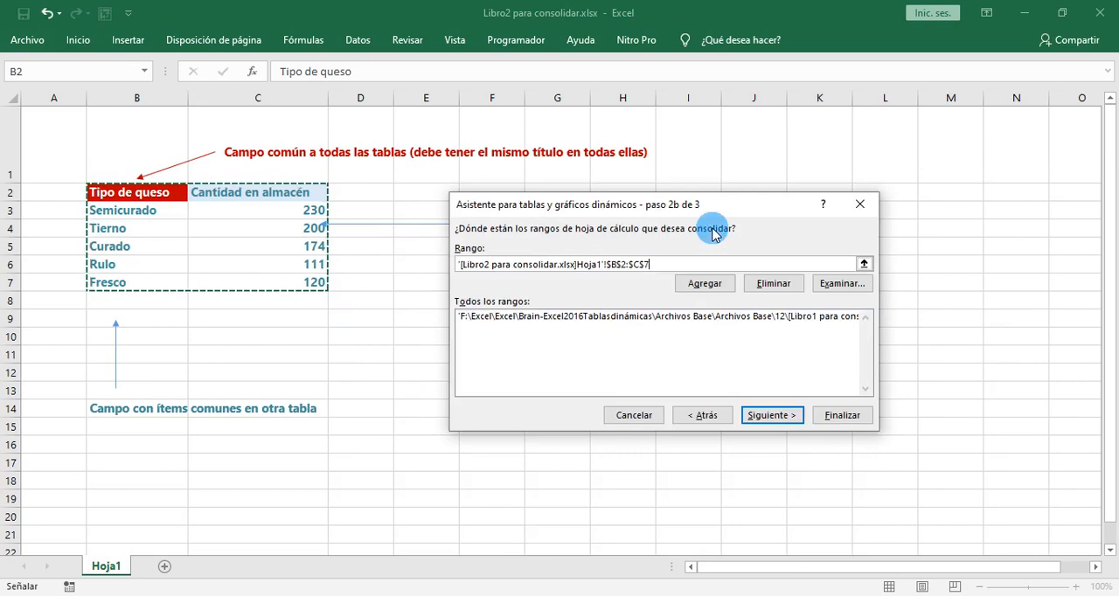
pyautogui.click(705, 283)
pyautogui.click(668, 271)
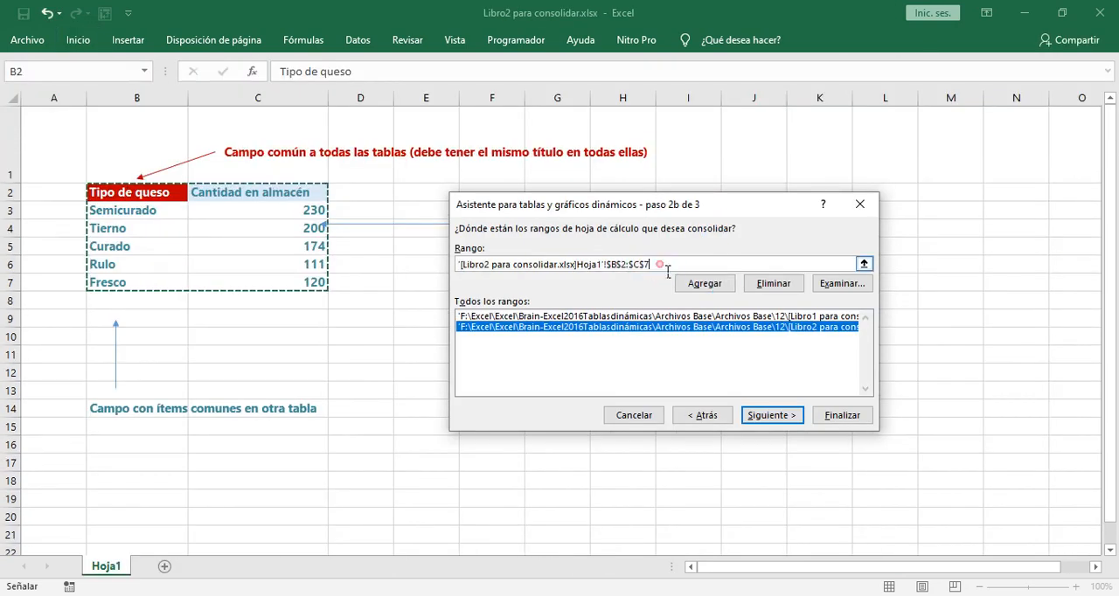
# - Finish the wizard with the report placed at C5 of the existing sheet, and switch to Material clase_13_06_2020.xlsx
pyautogui.click(766, 418)
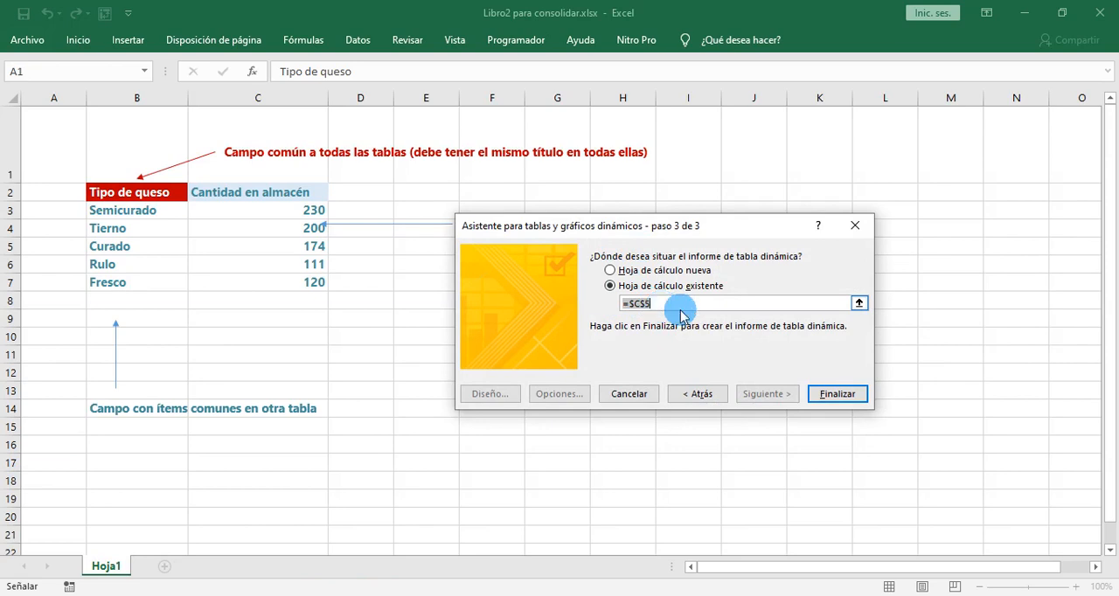
pyautogui.click(837, 394)
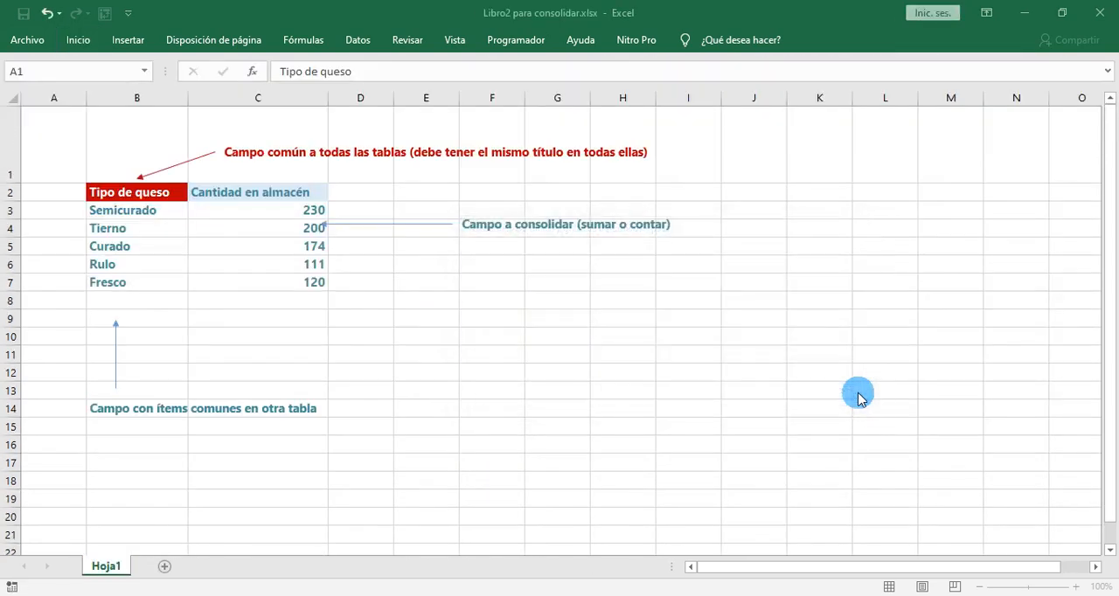
pyautogui.moveTo(582, 589)
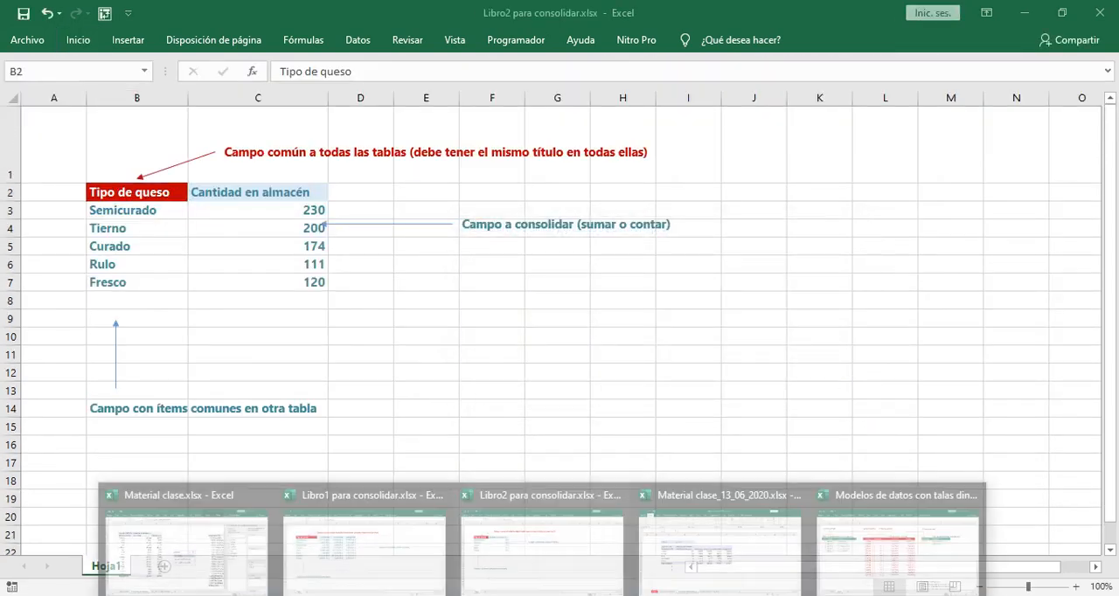
pyautogui.click(713, 562)
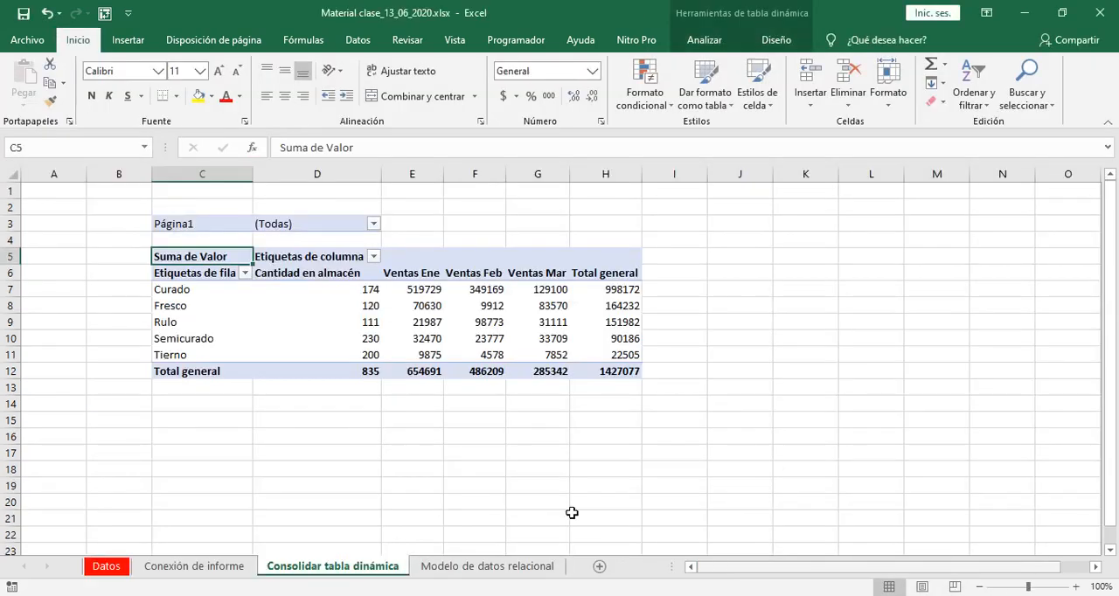
# - Examine the page filter, row and column labels and summed values of the consolidated pivot table
pyautogui.click(184, 225)
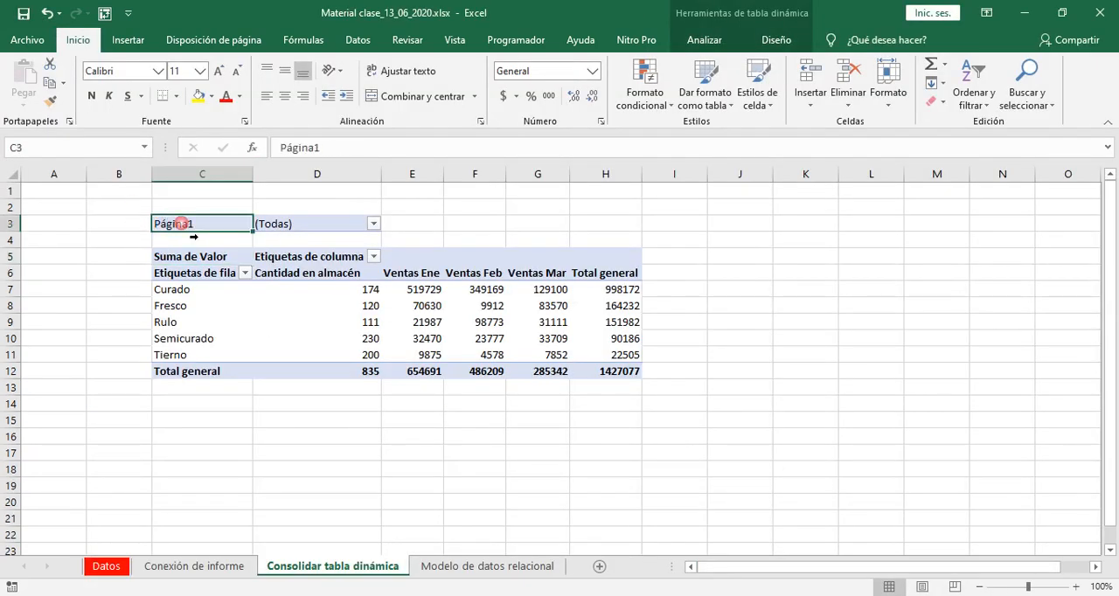
pyautogui.click(218, 274)
pyautogui.click(196, 251)
pyautogui.click(469, 505)
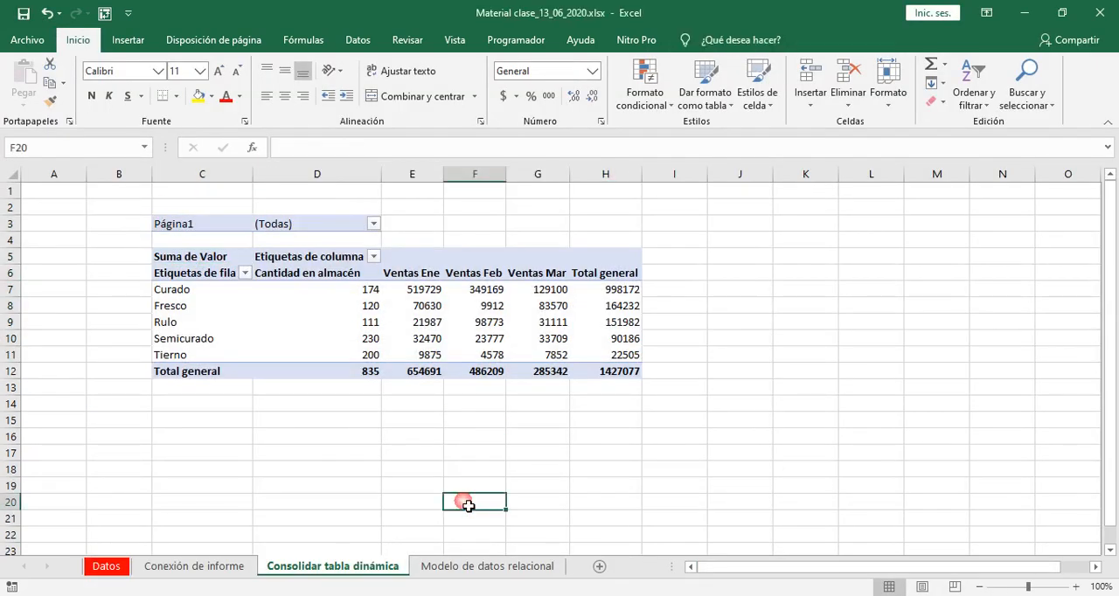
pyautogui.moveTo(189, 263); pyautogui.dragTo(608, 377)
pyautogui.click(629, 437)
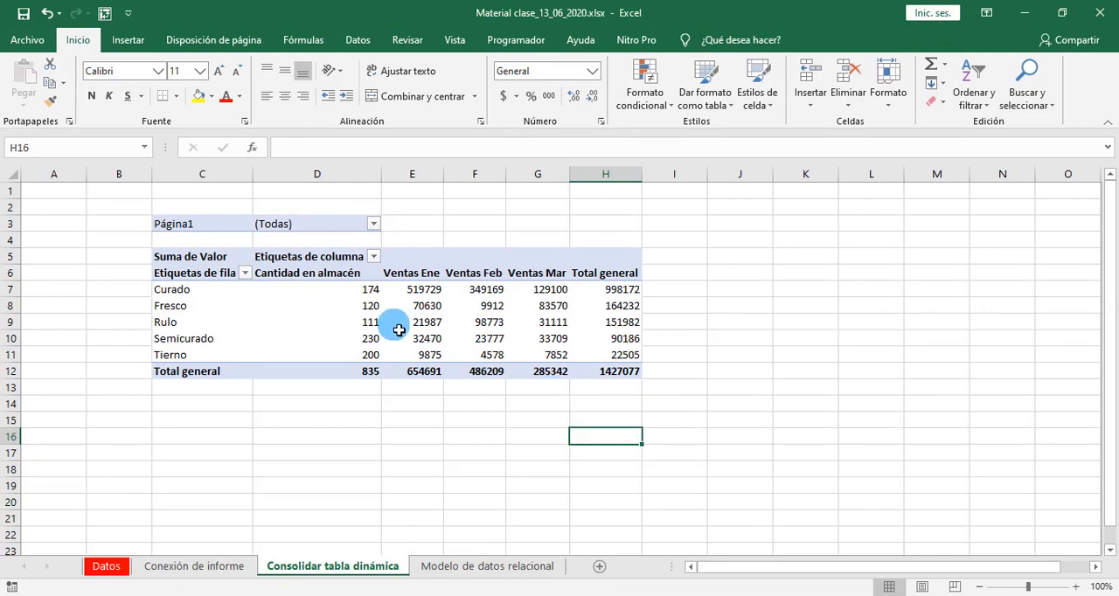
pyautogui.click(173, 224)
pyautogui.click(270, 346)
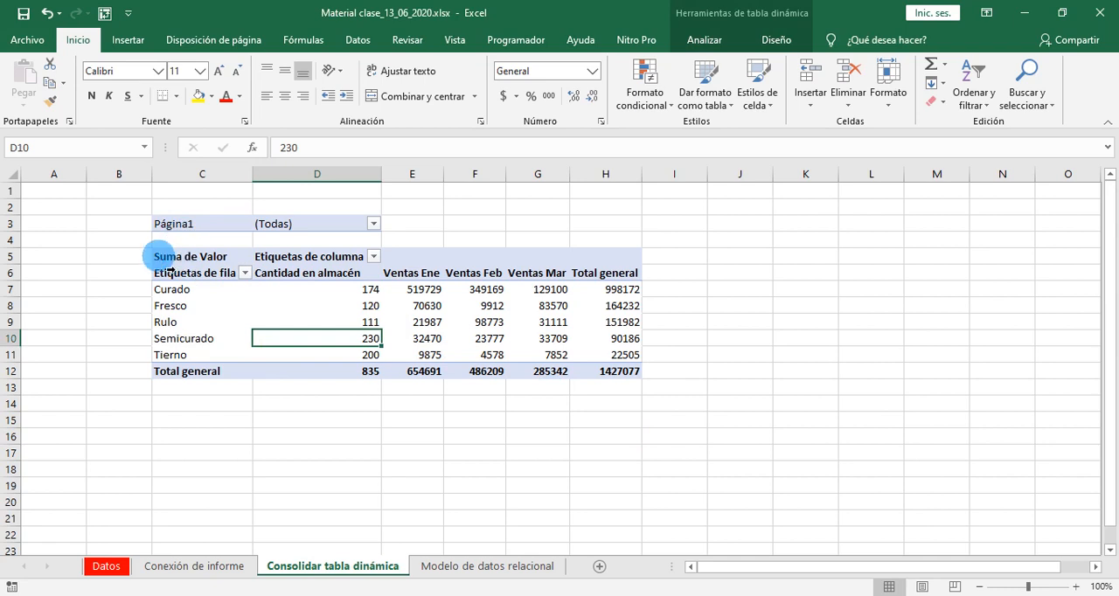
pyautogui.click(166, 255)
pyautogui.click(621, 441)
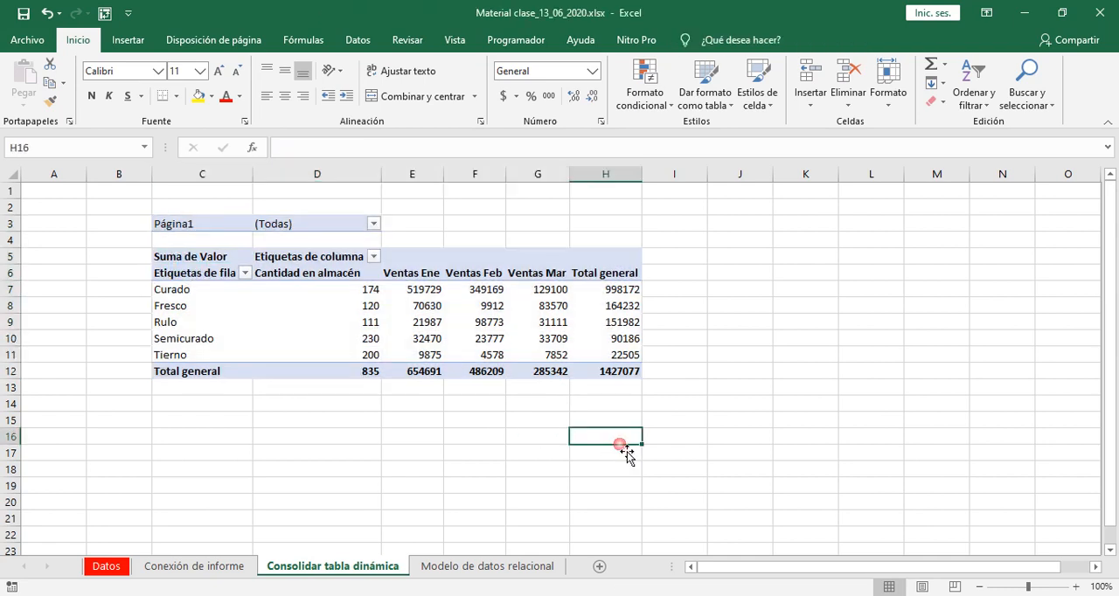
# - Show the field list for the consolidated pivot table
pyautogui.click(362, 338)
pyautogui.click(778, 41)
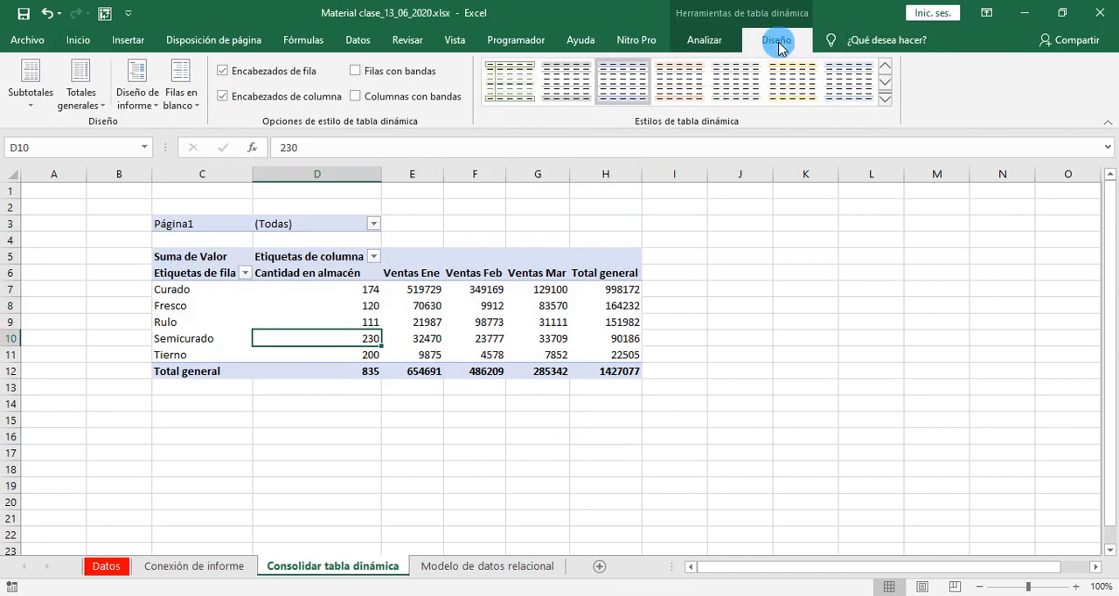
pyautogui.click(705, 41)
pyautogui.click(971, 103)
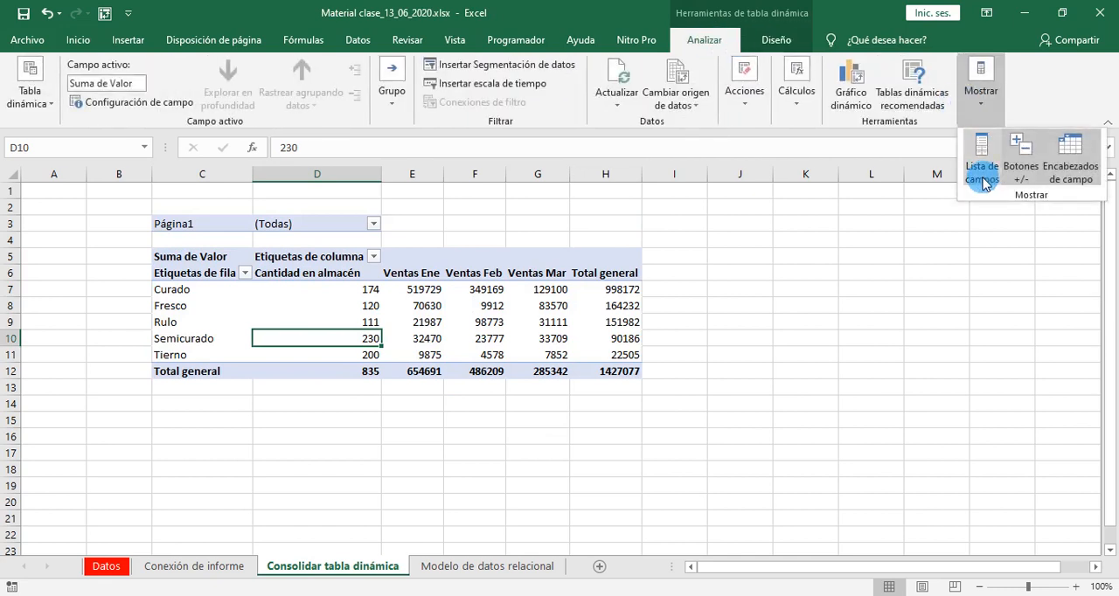
pyautogui.click(979, 166)
pyautogui.click(729, 316)
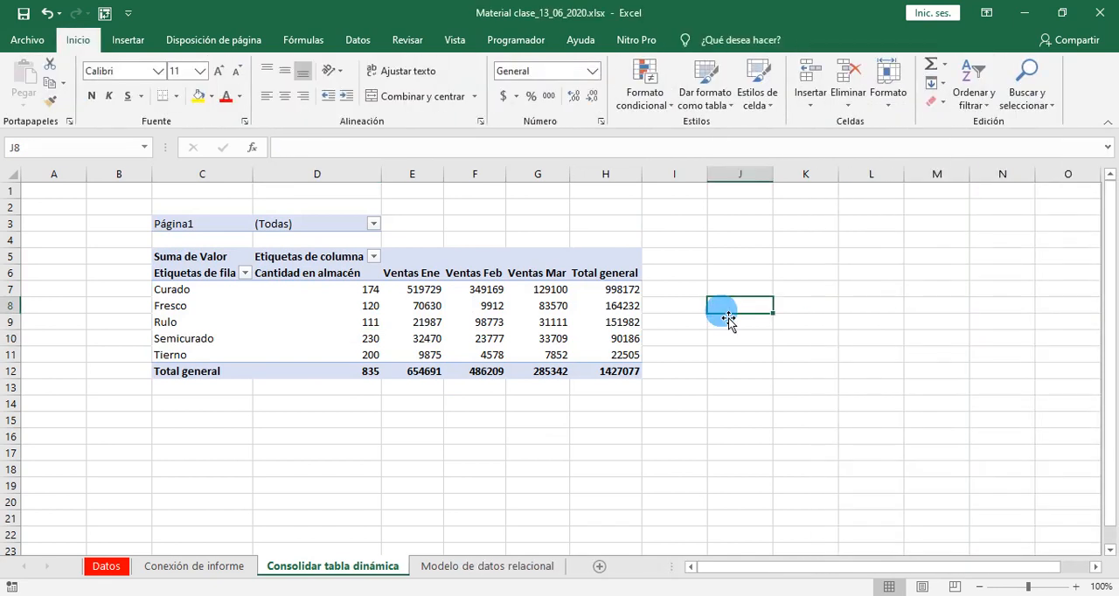
pyautogui.click(378, 308)
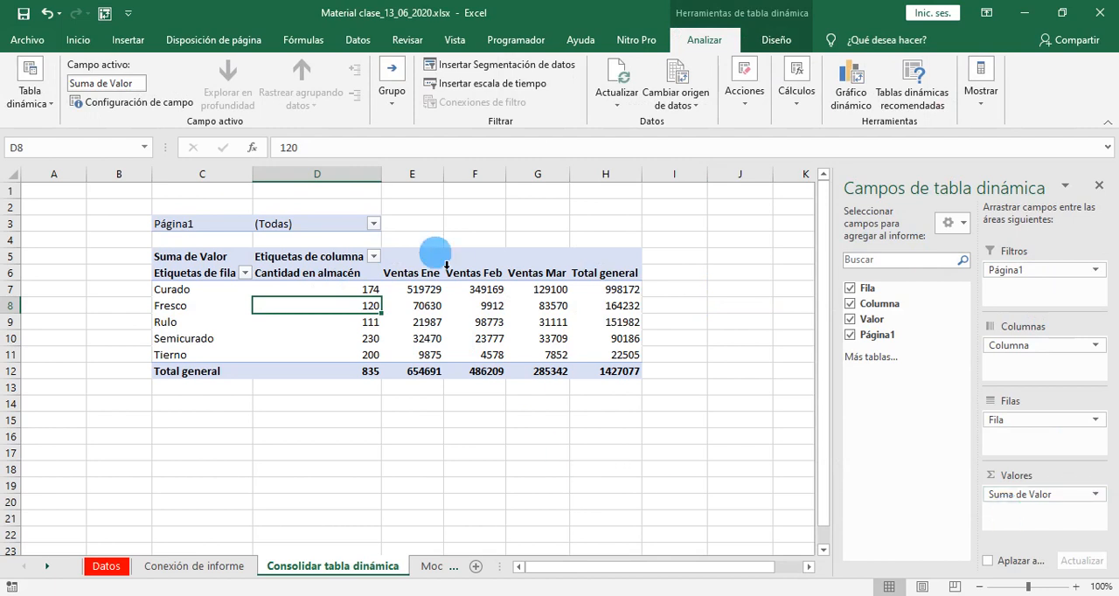
# - Switch to Libro1 para consolidar.xlsx and review its Tipo de queso column and the Ventas Ene, Feb and Mar columns
pyautogui.moveTo(546, 586)
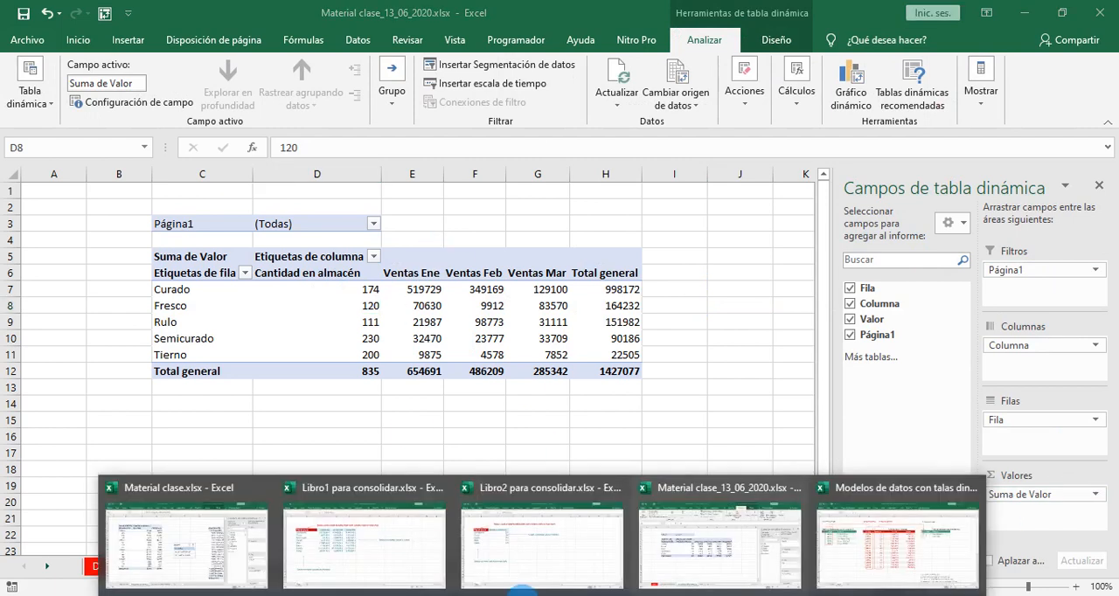
pyautogui.click(358, 564)
pyautogui.moveTo(186, 192); pyautogui.dragTo(154, 247)
pyautogui.click(609, 352)
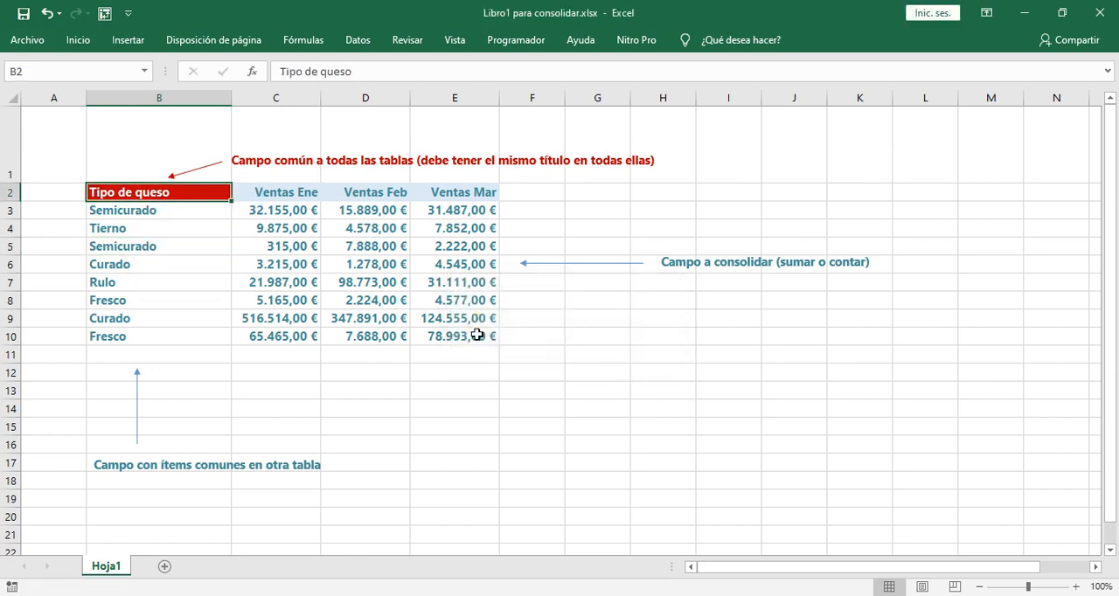
pyautogui.click(281, 202)
pyautogui.moveTo(281, 202); pyautogui.dragTo(434, 325)
pyautogui.click(282, 210)
pyautogui.moveTo(381, 196); pyautogui.dragTo(445, 193)
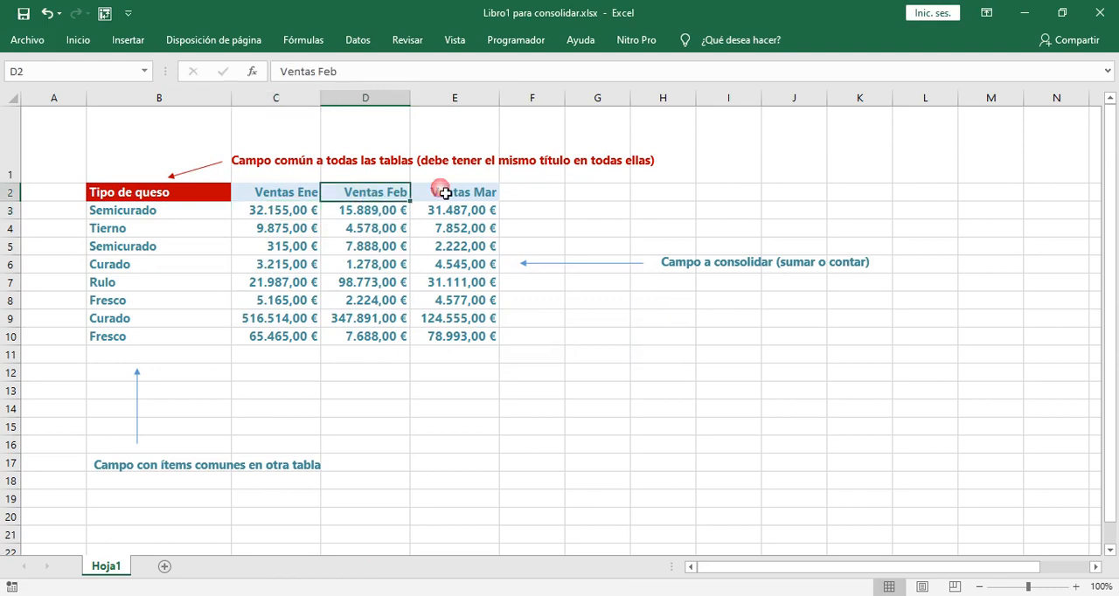
# - Switch to Libro2 para consolidar.xlsx and review its cheese types and Cantidad en almacén values
pyautogui.moveTo(577, 588)
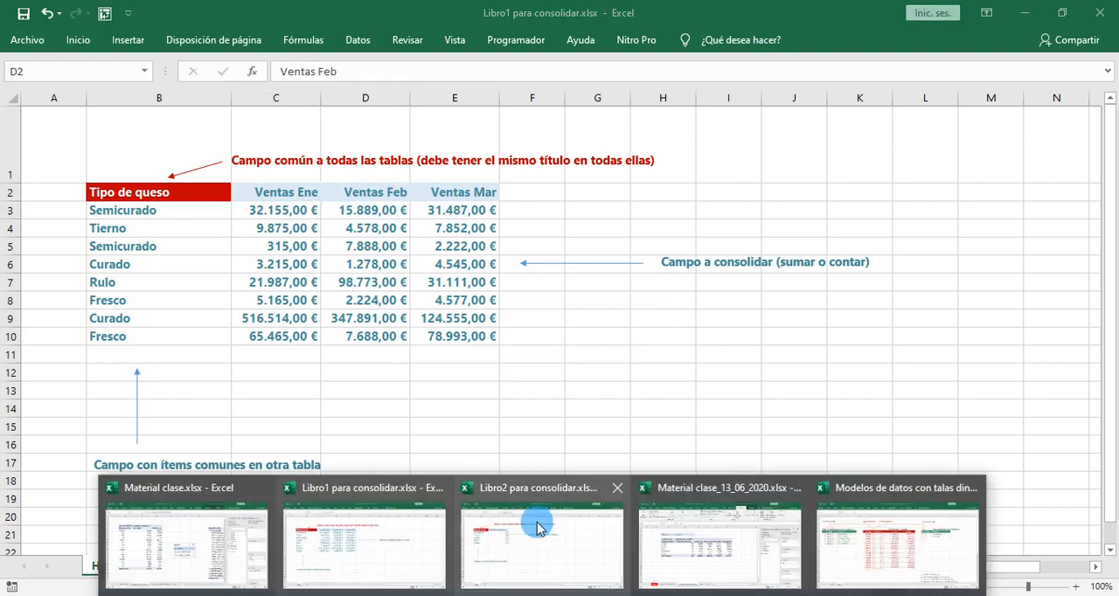
pyautogui.click(540, 527)
pyautogui.click(139, 213)
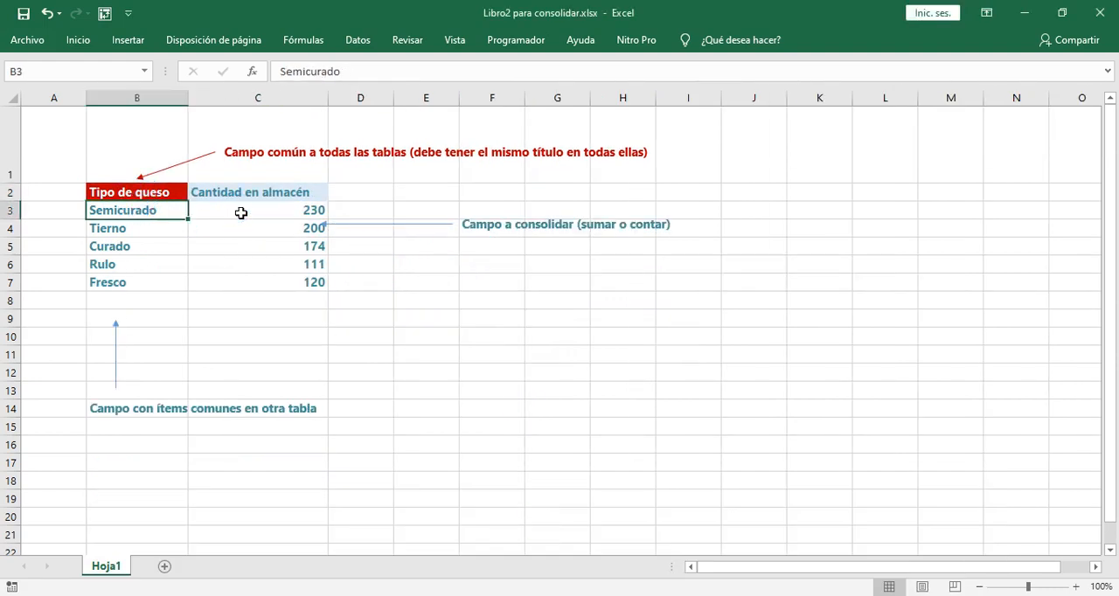
pyautogui.moveTo(241, 213); pyautogui.dragTo(261, 265)
pyautogui.click(461, 336)
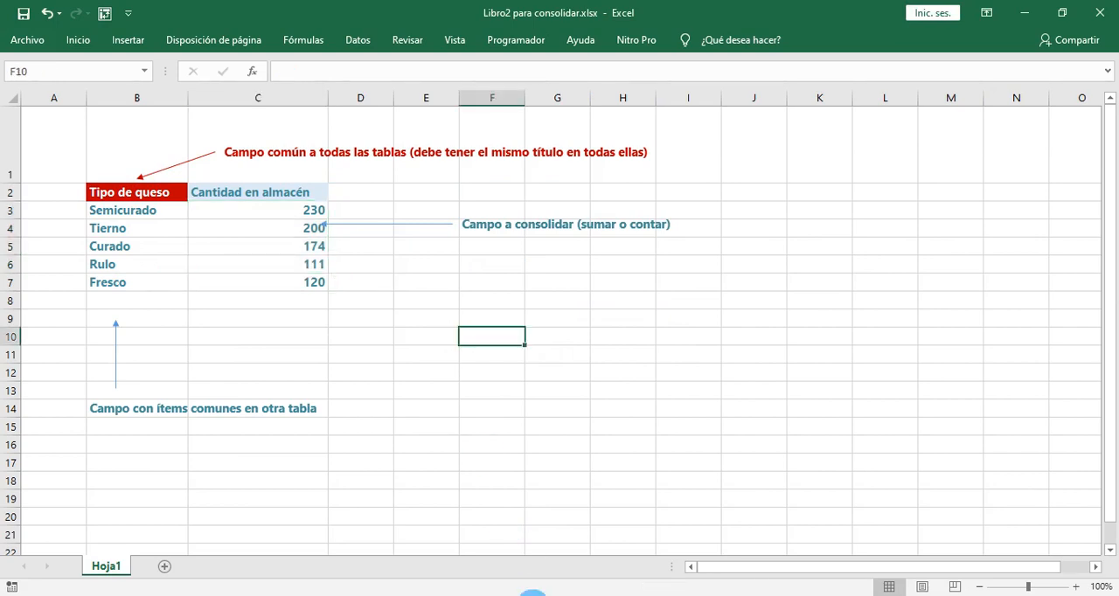
# - Return to Material clase_13_06_2020.xlsx and check the monthly Ventas headings in the consolidated pivot table
pyautogui.moveTo(533, 595)
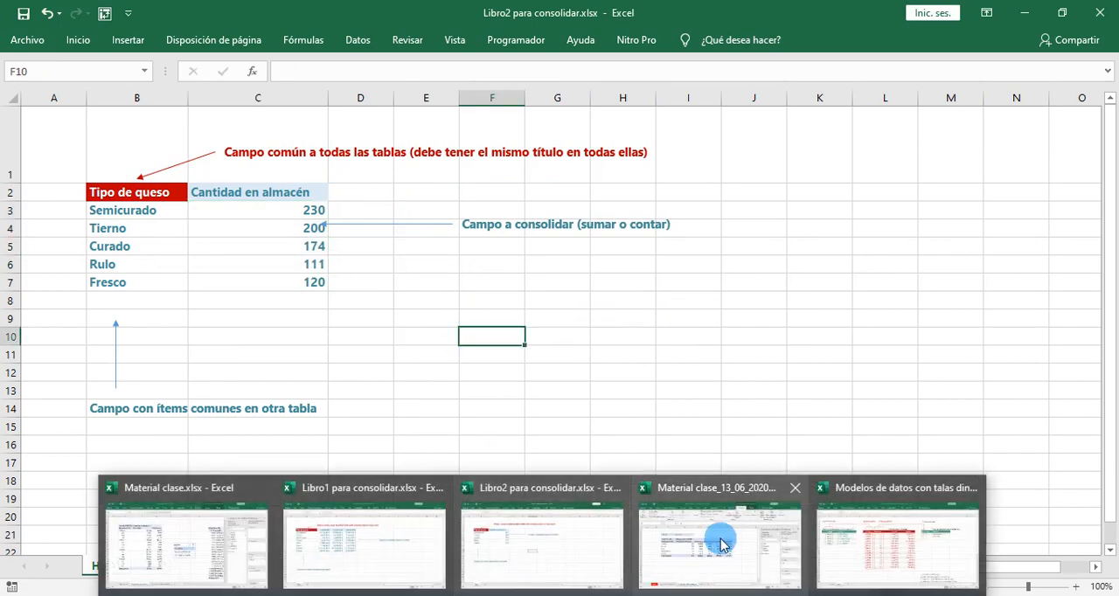
pyautogui.click(721, 539)
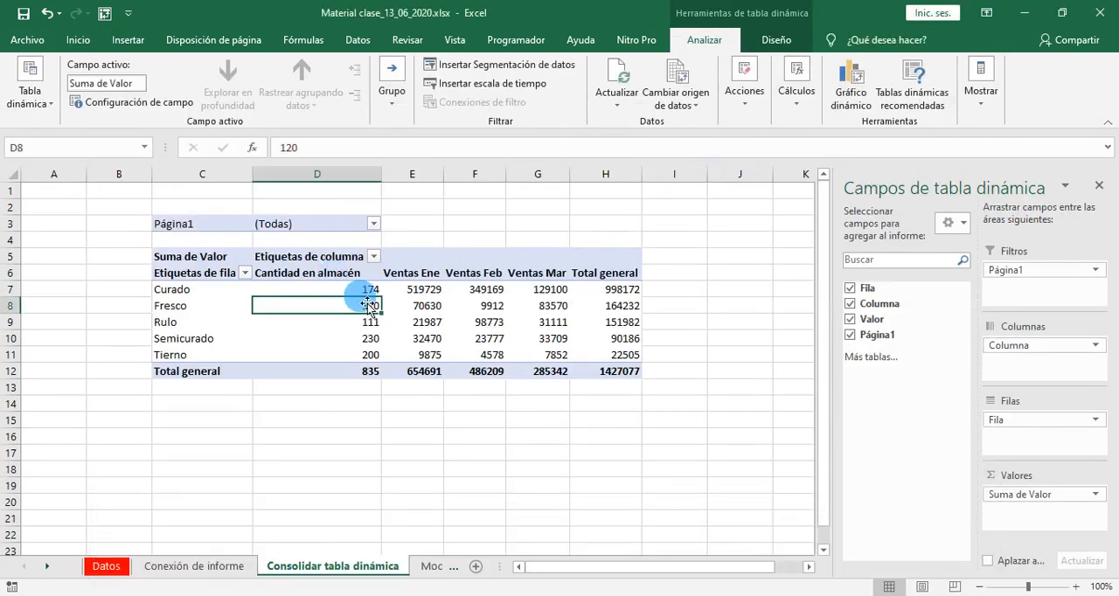
pyautogui.click(402, 274)
pyautogui.press('Right')
pyautogui.press('Right')
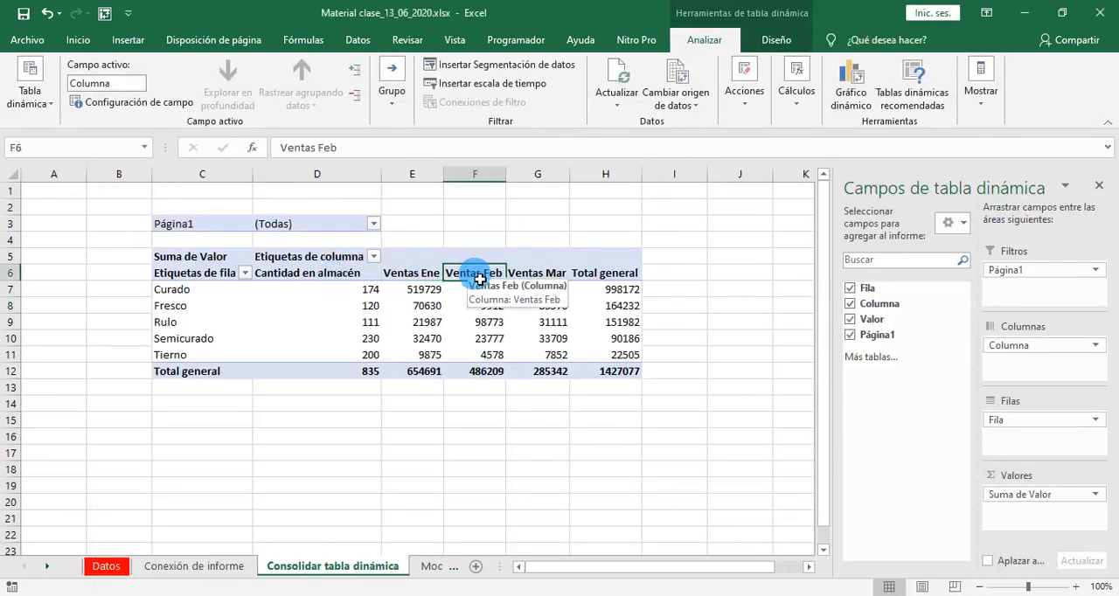
# - Check the cheese types listed in the row labels of the consolidated pivot table
pyautogui.press('Left')
pyautogui.press('Left')
pyautogui.press('Left')
pyautogui.press('Left')
pyautogui.press('Left')
pyautogui.press('Down')
pyautogui.press('Right')
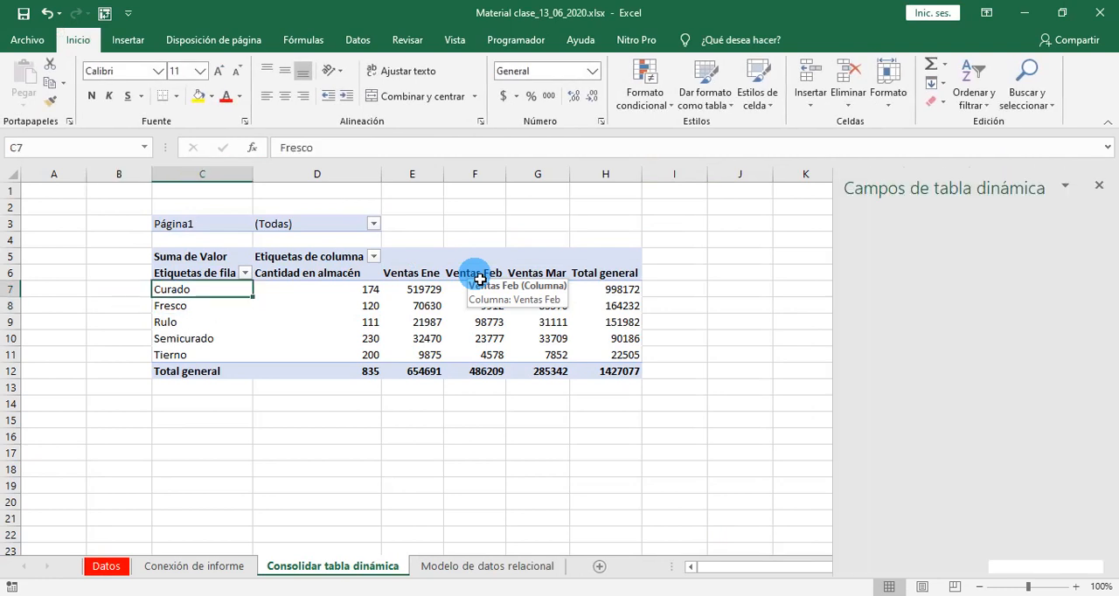
pyautogui.press('Down')
pyautogui.press('Down')
pyautogui.press('Down')
pyautogui.press('Up')
pyautogui.press('Up')
# - Review the Cantidad en almacén values from Curado to Tierno in the consolidated pivot table
pyautogui.press('Right')
pyautogui.press('Up')
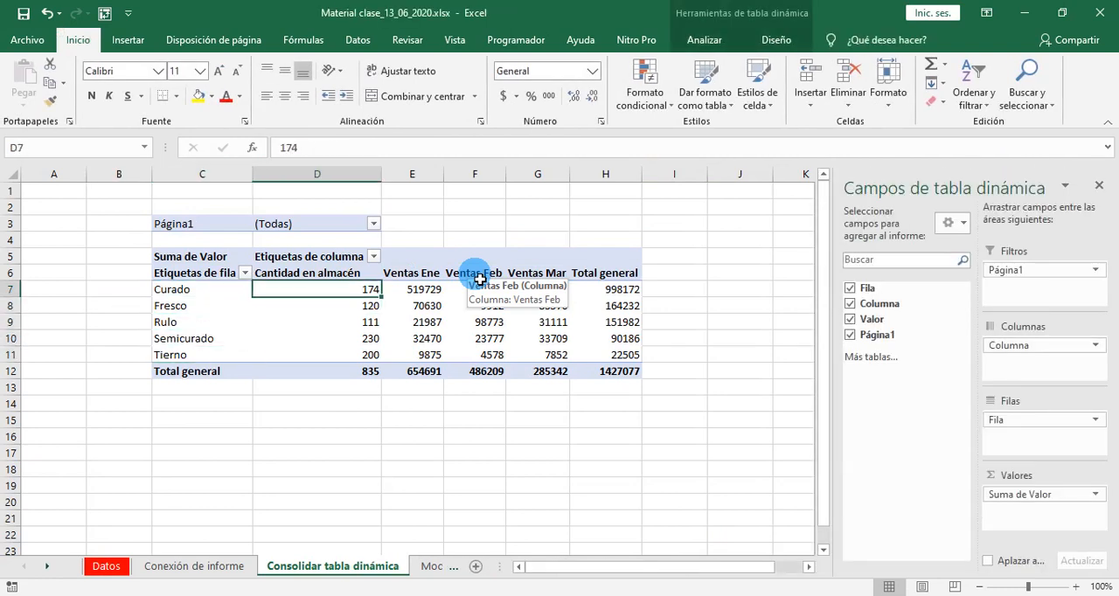
pyautogui.press('Down')
pyautogui.press('Down')
pyautogui.press('Down')
pyautogui.press('Down')
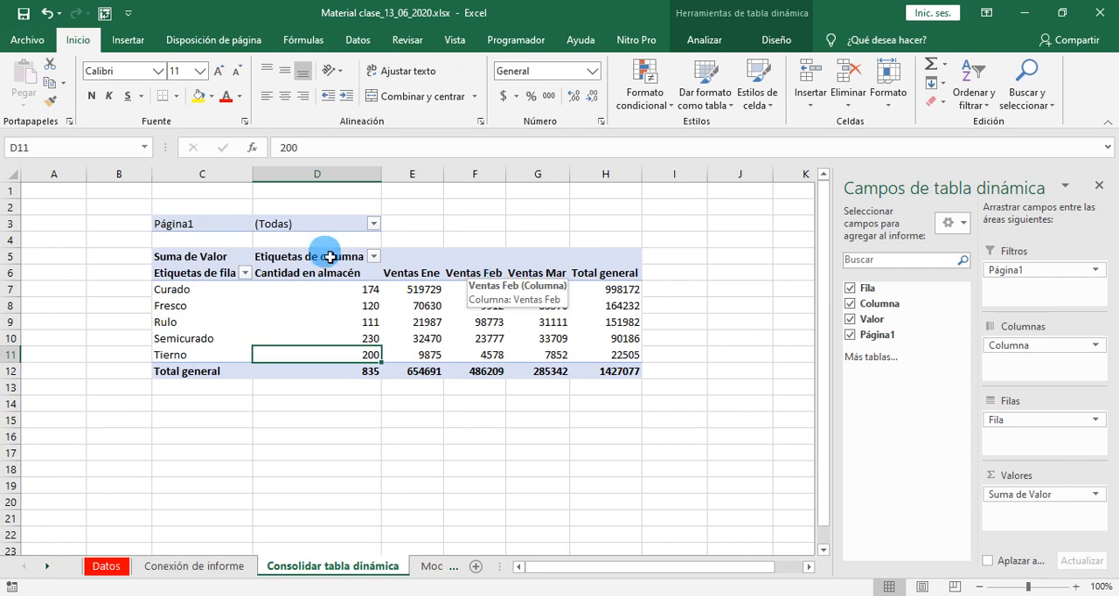
# - Rename the pivot table's Etiquetas de fila heading in C6 to "Tipos de queso"
pyautogui.click(171, 275)
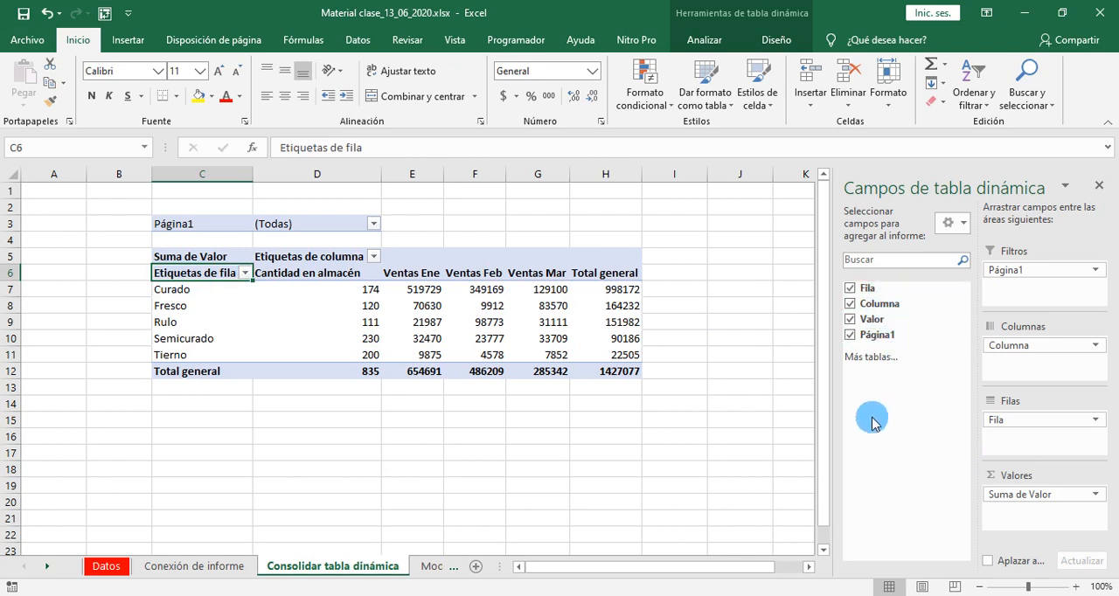
pyautogui.doubleClick(236, 277)
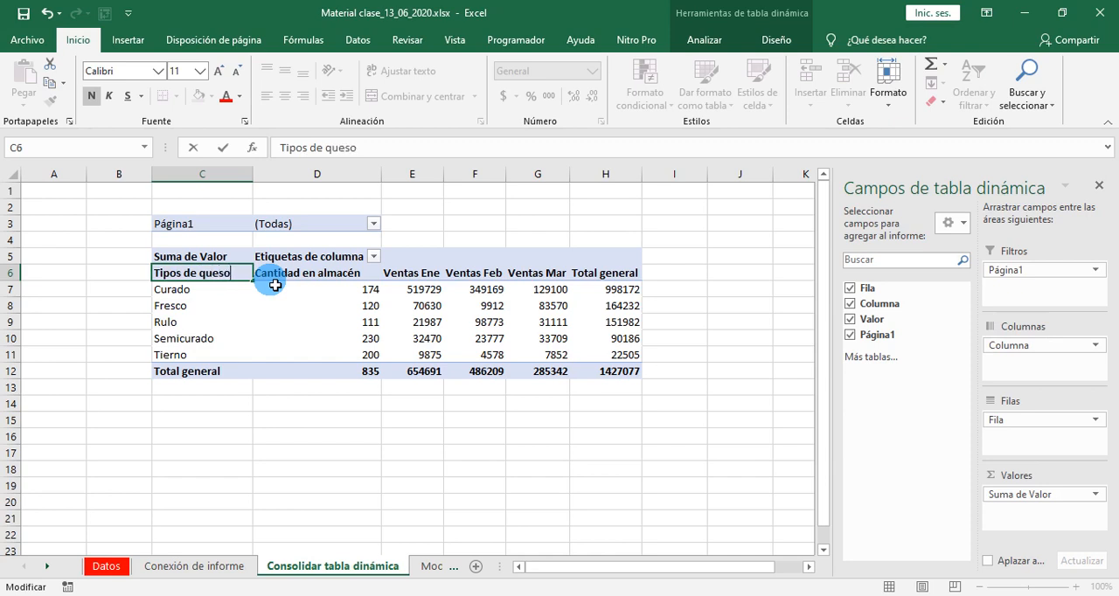
pyautogui.click(312, 449)
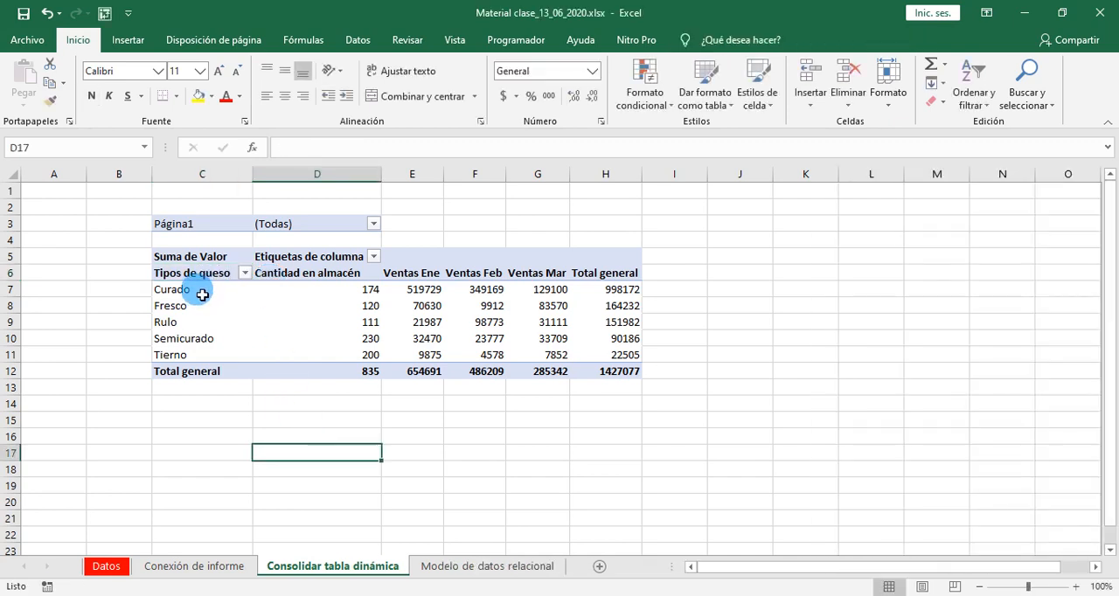
# - Filter the pivot table's Página1 field to Elemento1 and review the monthly sales of each cheese type
pyautogui.moveTo(202, 294); pyautogui.dragTo(219, 363)
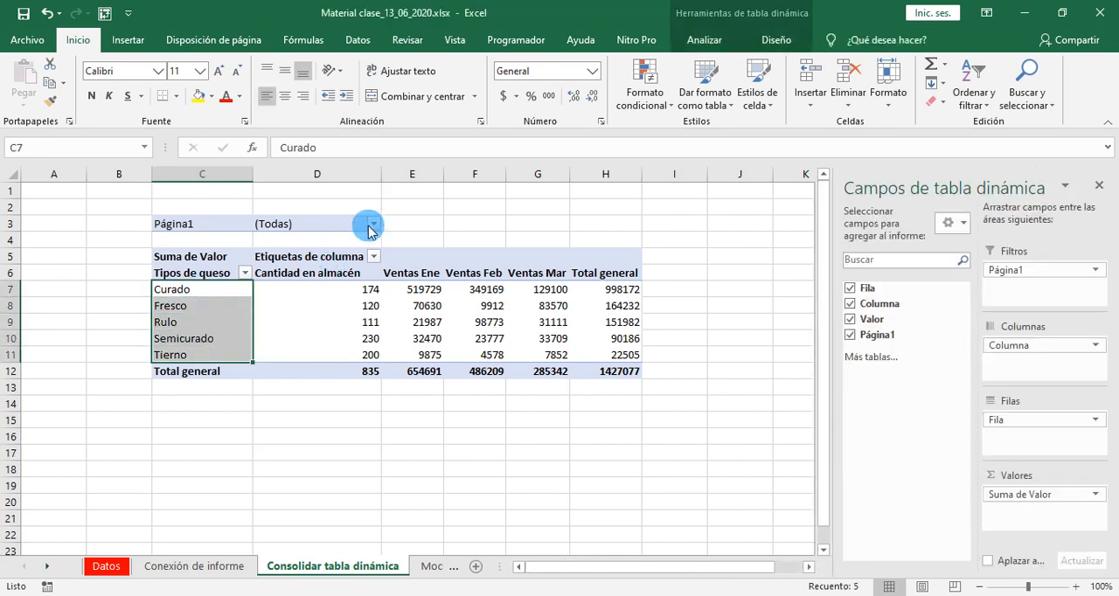
pyautogui.click(372, 225)
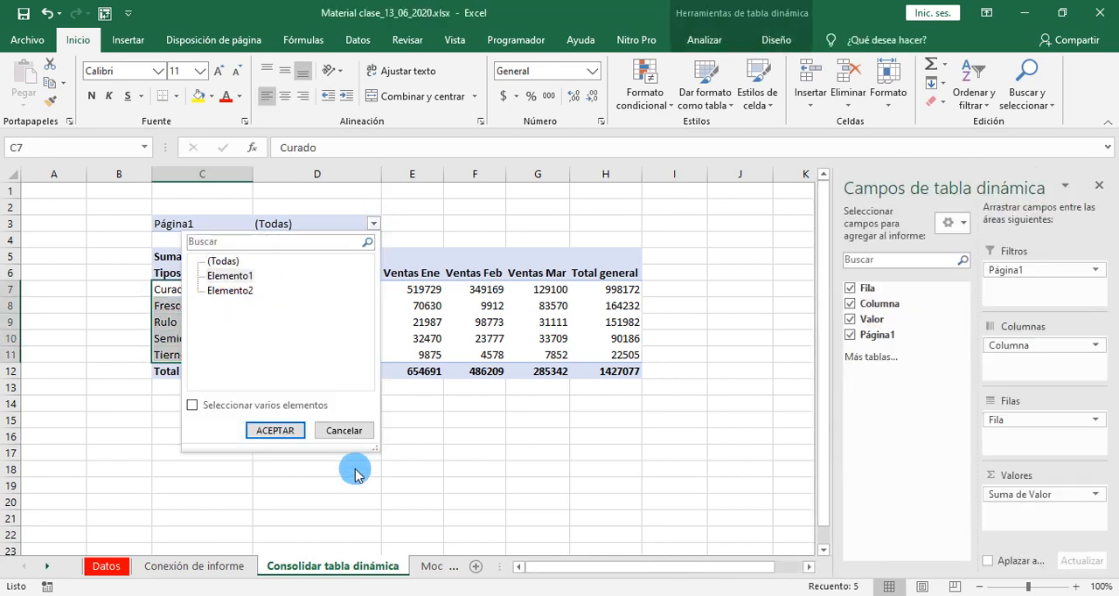
pyautogui.click(275, 432)
pyautogui.click(292, 437)
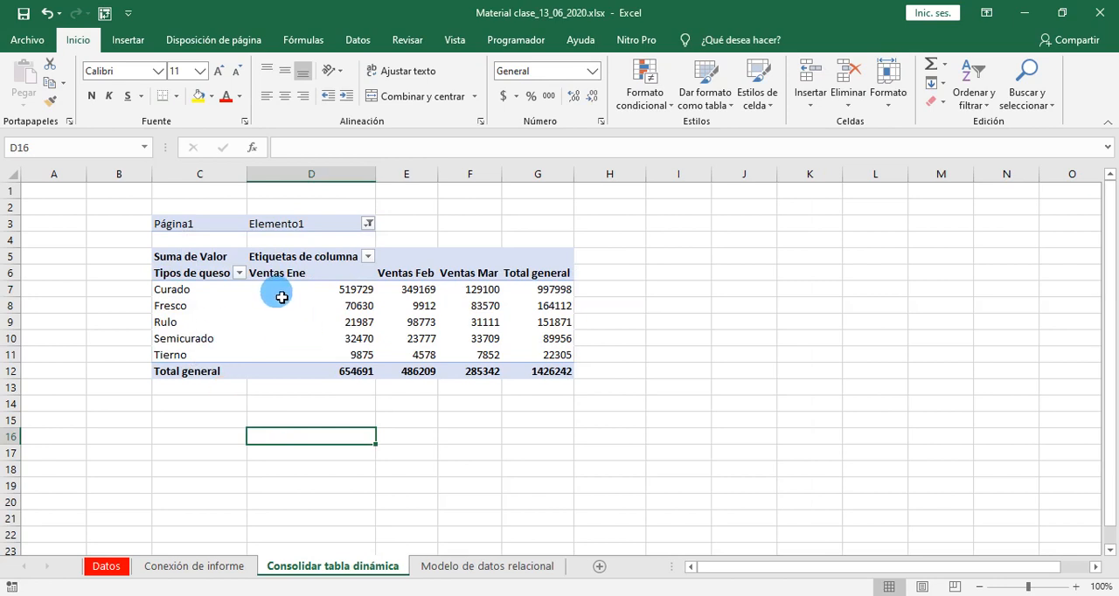
pyautogui.moveTo(175, 290); pyautogui.dragTo(560, 355)
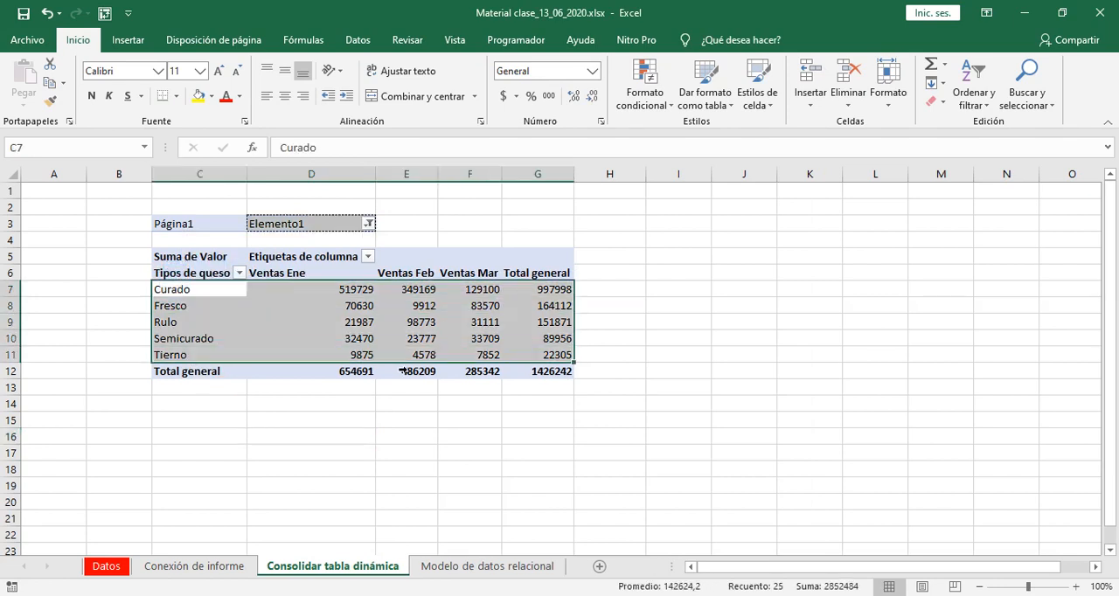
# - Filter the Página1 field to Elemento2 and review the cheese types with their Cantidad en almacén values
pyautogui.click(362, 228)
pyautogui.click(369, 225)
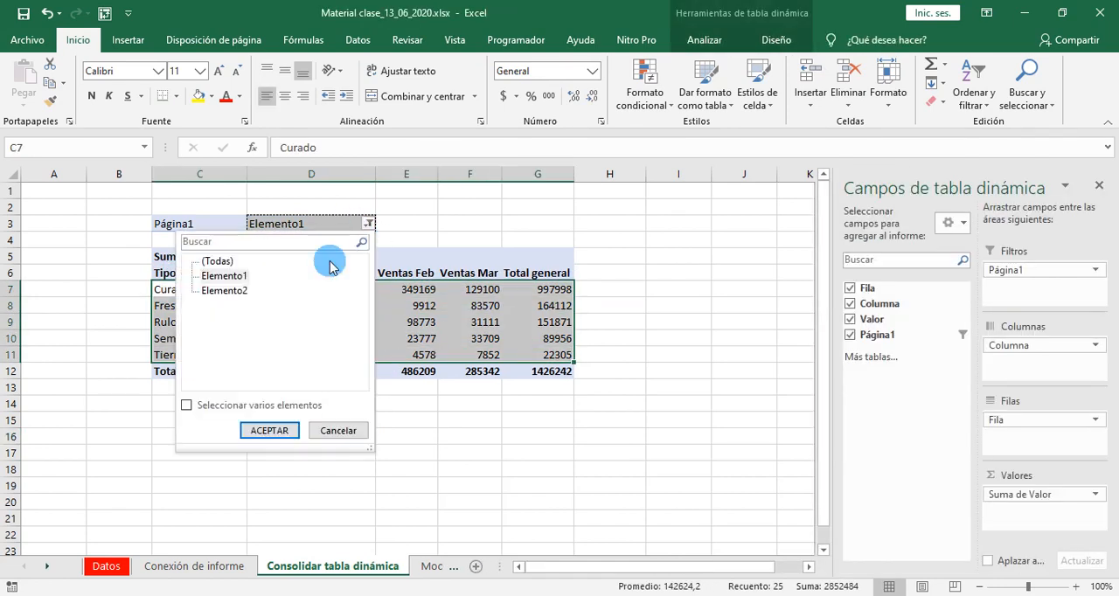
pyautogui.click(269, 430)
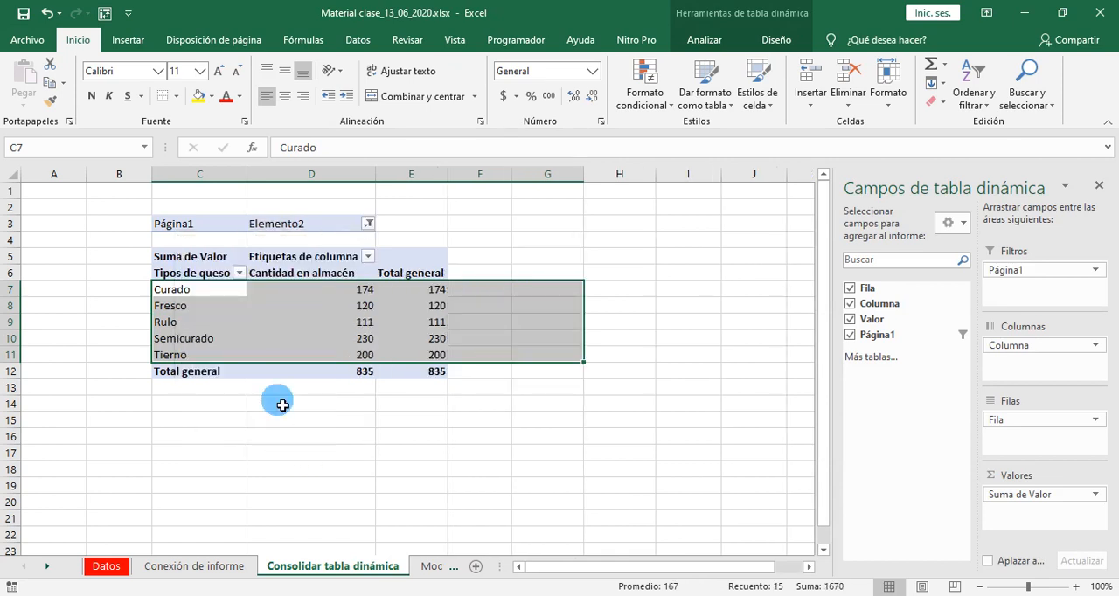
pyautogui.click(486, 469)
pyautogui.moveTo(202, 296); pyautogui.dragTo(340, 360)
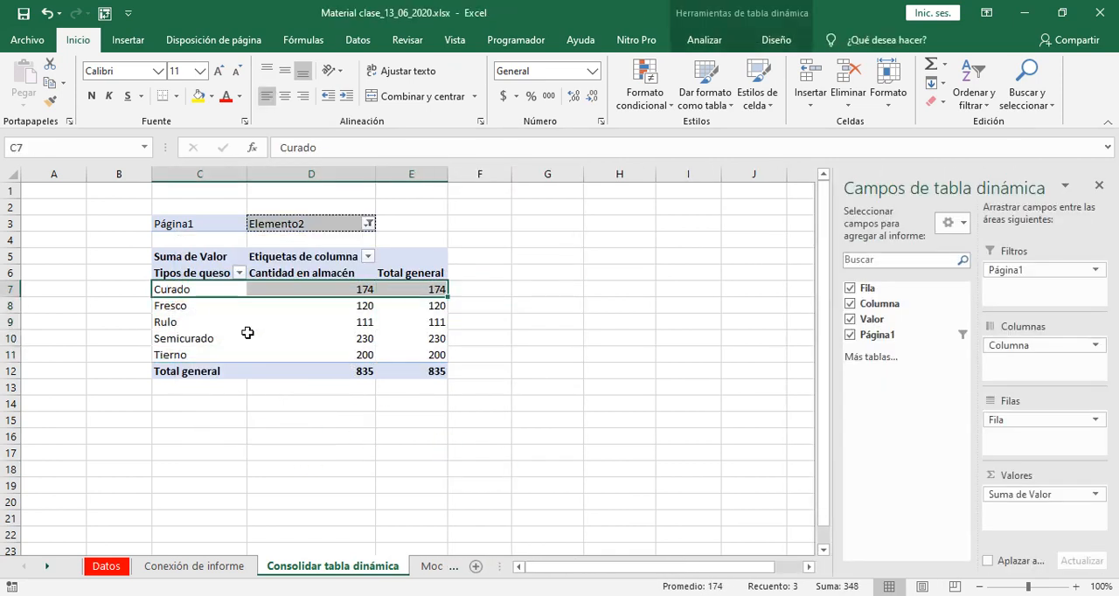
pyautogui.click(287, 360)
pyautogui.moveTo(216, 291); pyautogui.dragTo(210, 359)
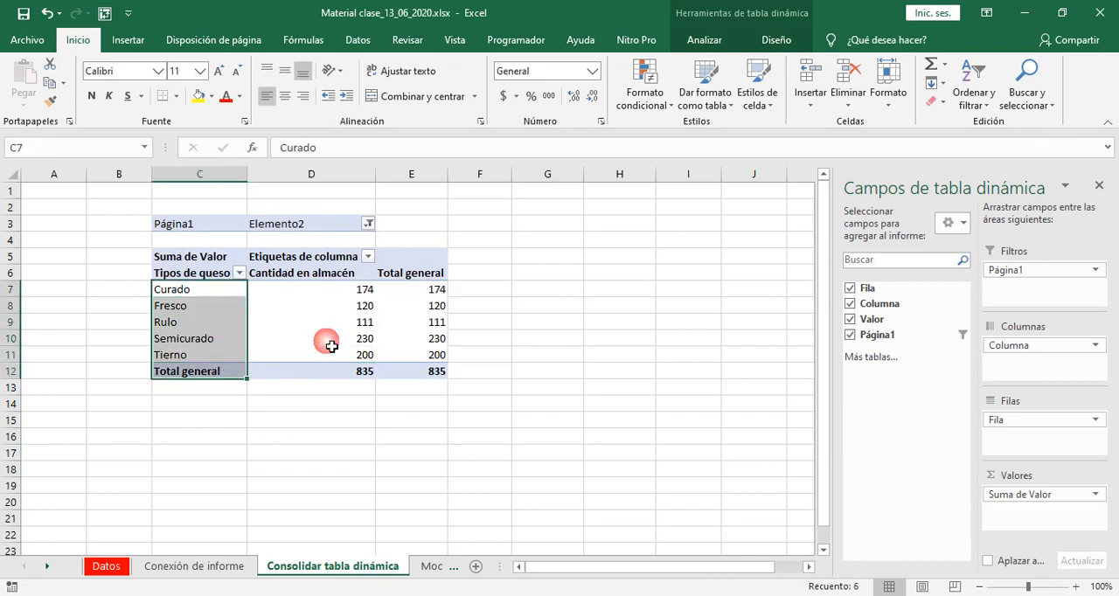
pyautogui.moveTo(345, 291); pyautogui.dragTo(339, 355)
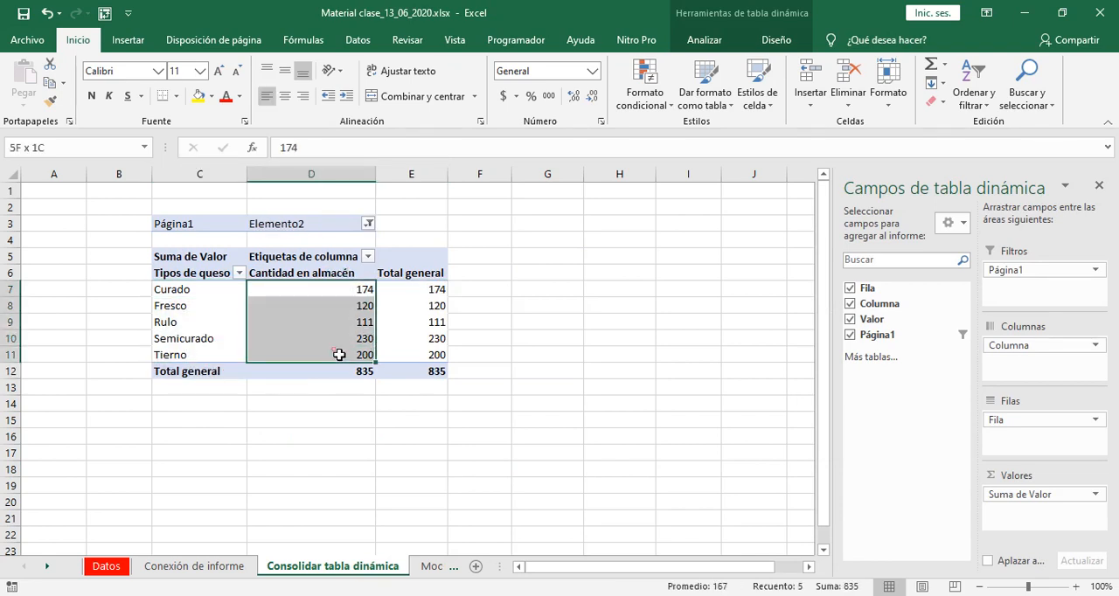
# - Set the Página1 filter back to (Todas) so the pivot table covers both sources
pyautogui.click(368, 224)
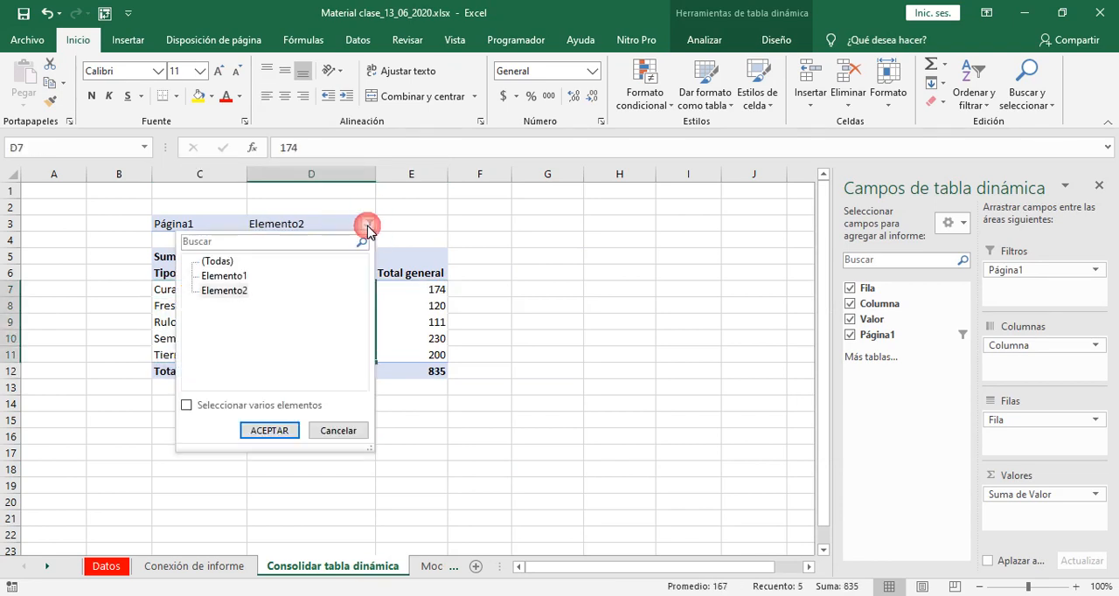
pyautogui.click(268, 431)
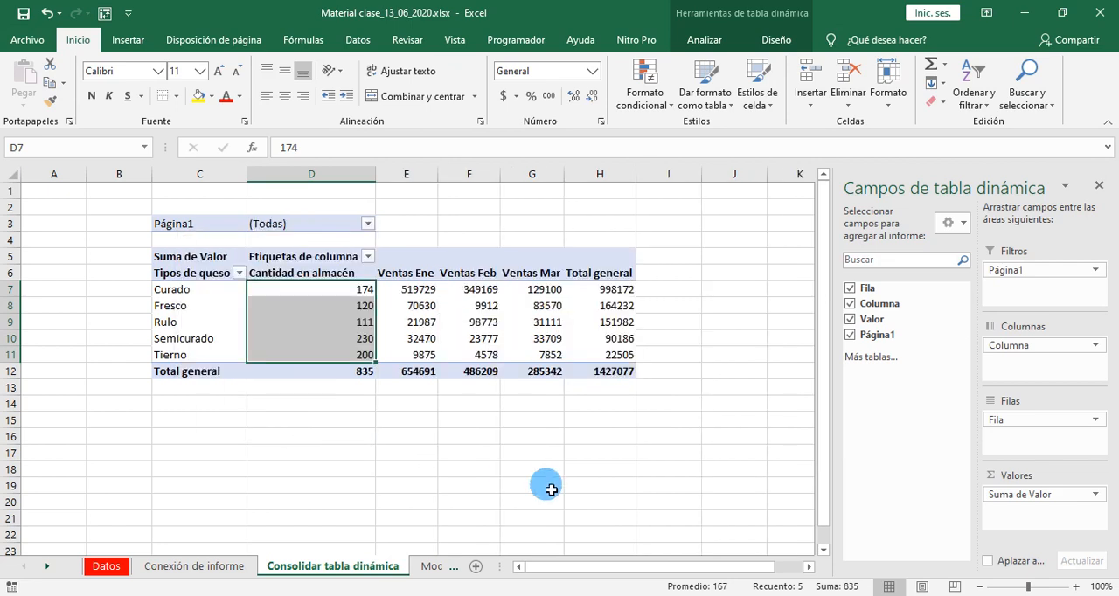
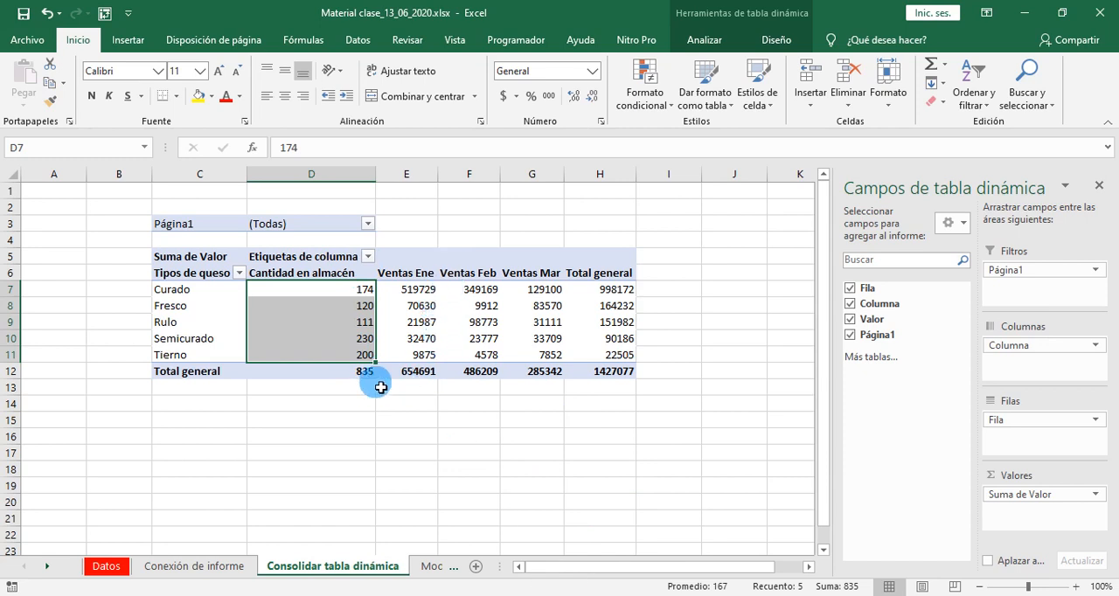
# - Look at the Insertar Segmentación de datos option available for the consolidated pivot table
pyautogui.click(450, 320)
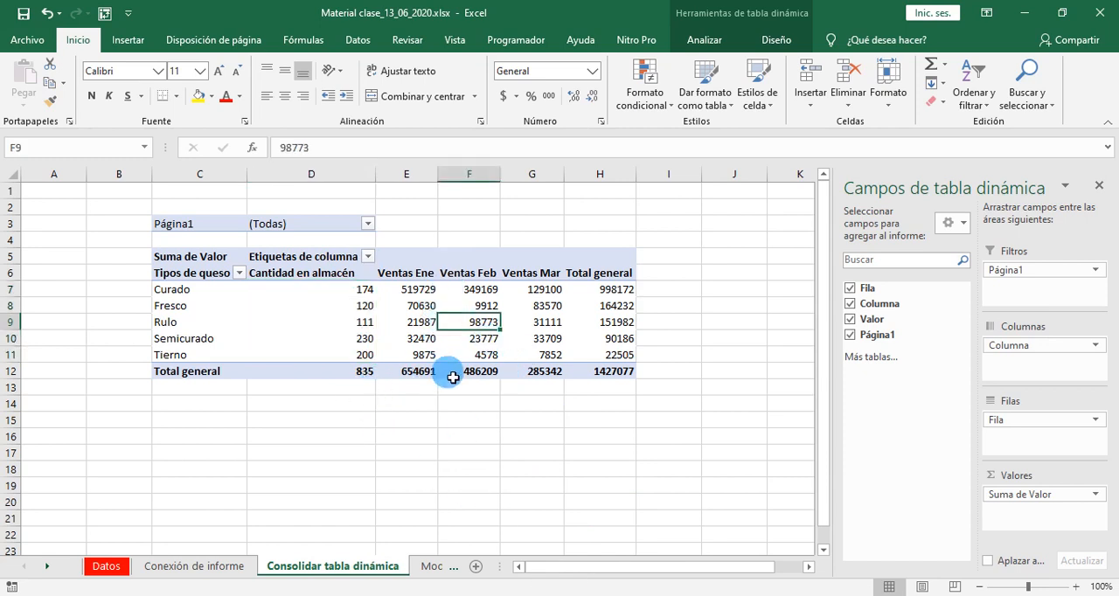
pyautogui.click(719, 37)
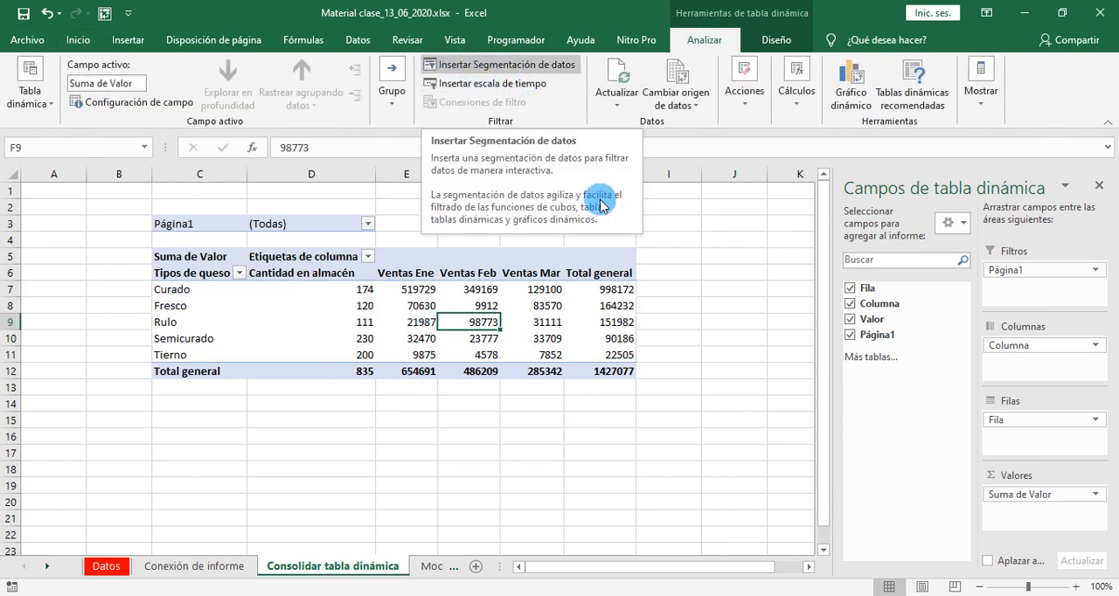
pyautogui.click(685, 478)
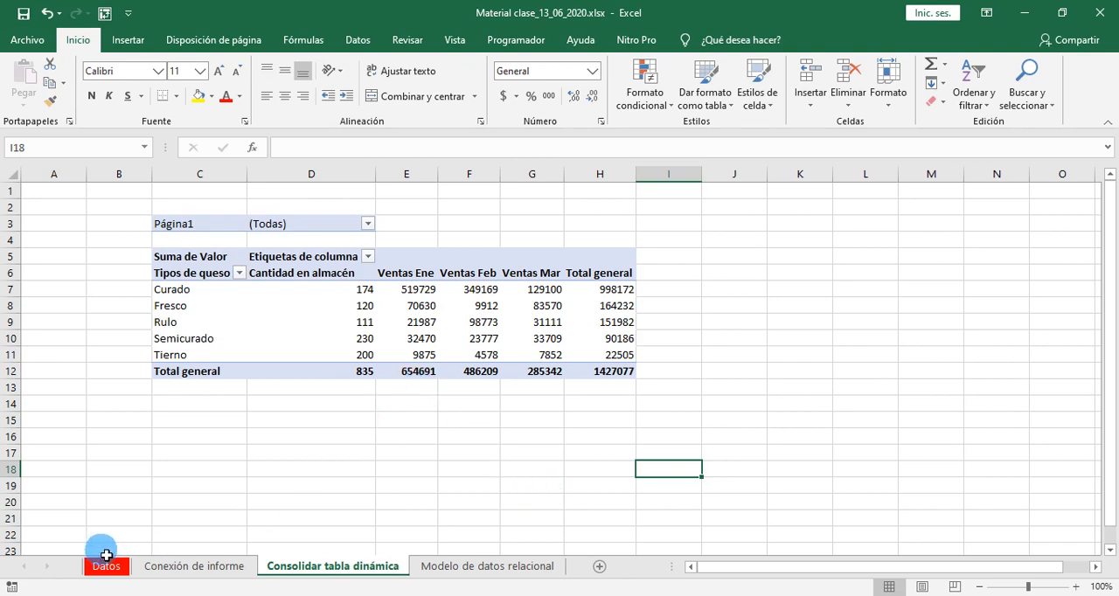
# - Compare the pivot tables on the Conexión de informe sheet with the consolidated cheese pivot table on Consolidar tabla dinámica
pyautogui.click(186, 567)
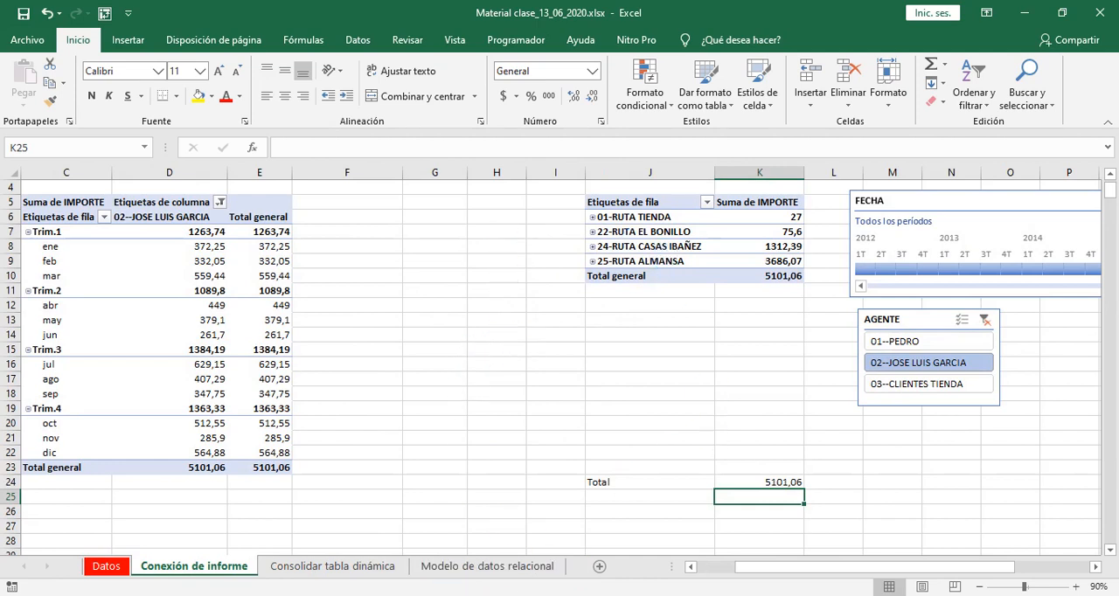
pyautogui.click(354, 568)
pyautogui.click(329, 288)
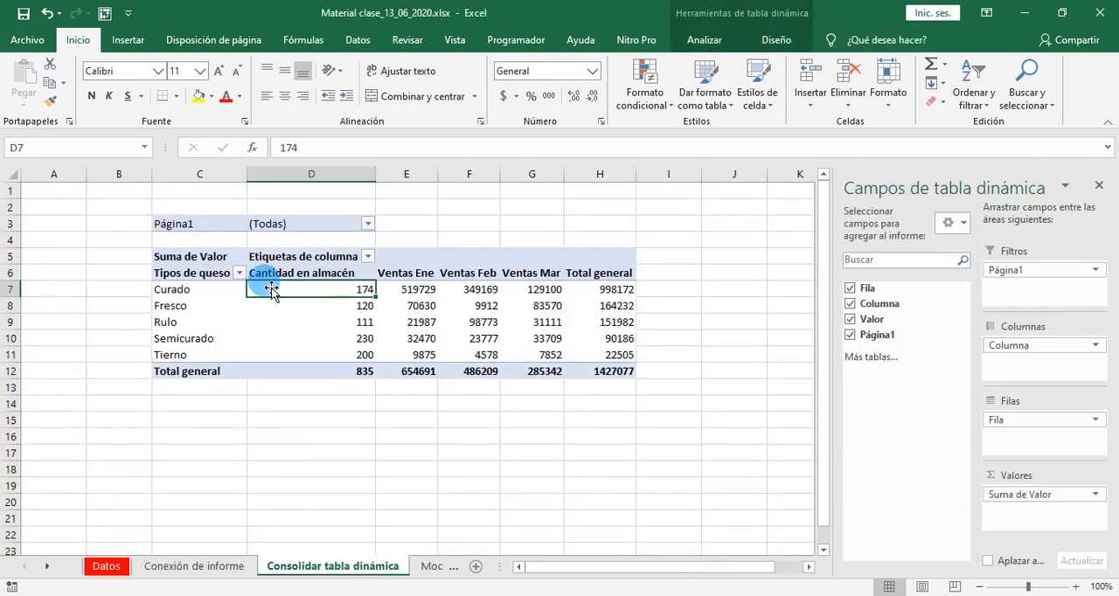
pyautogui.click(189, 294)
pyautogui.moveTo(364, 315); pyautogui.dragTo(618, 374)
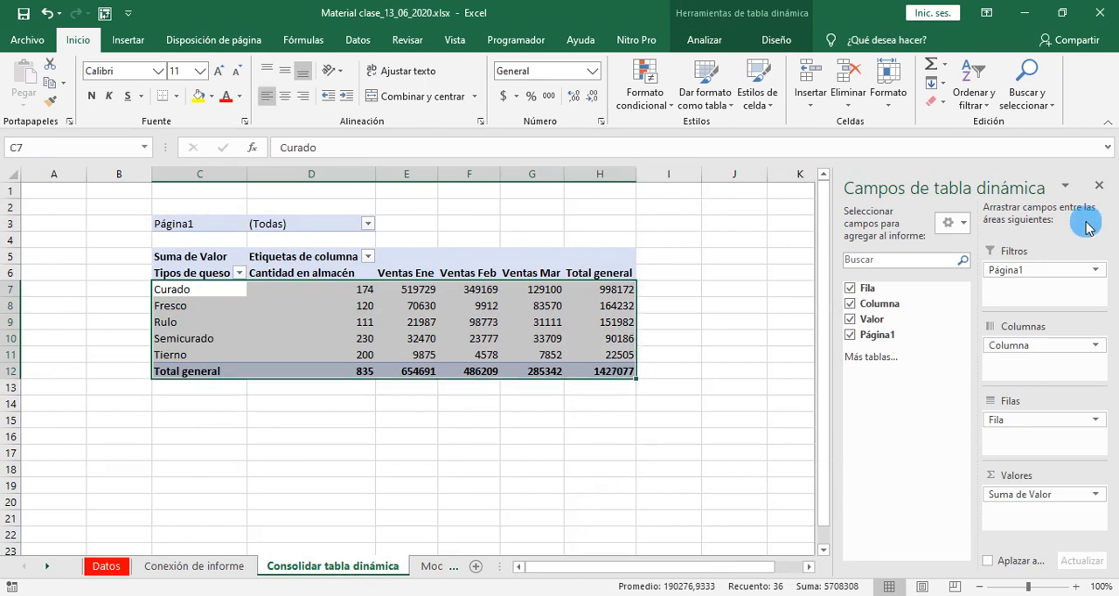
pyautogui.click(658, 455)
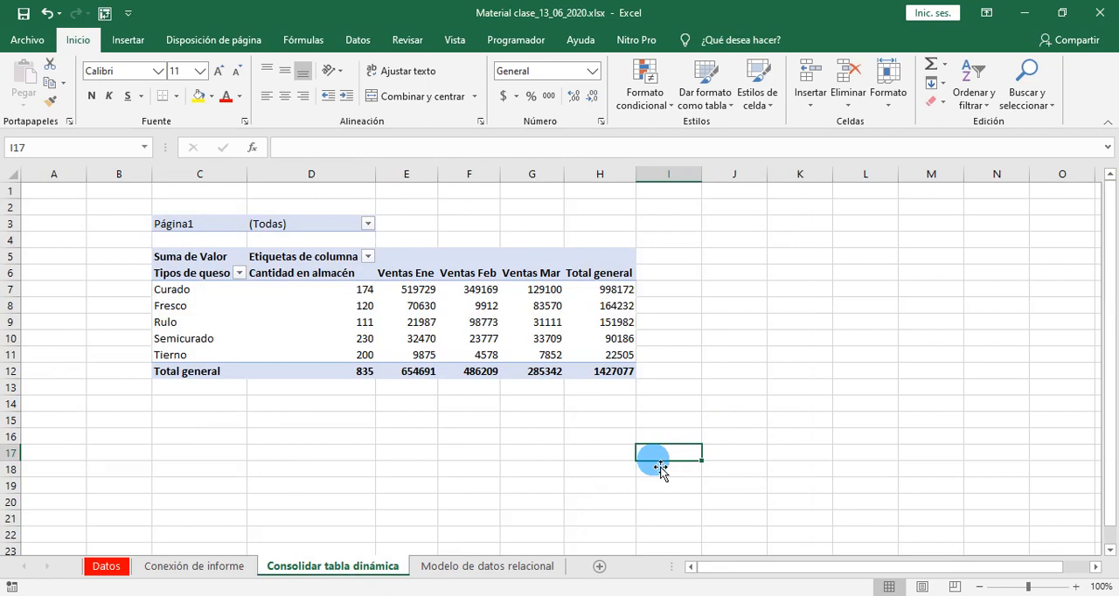
pyautogui.click(171, 566)
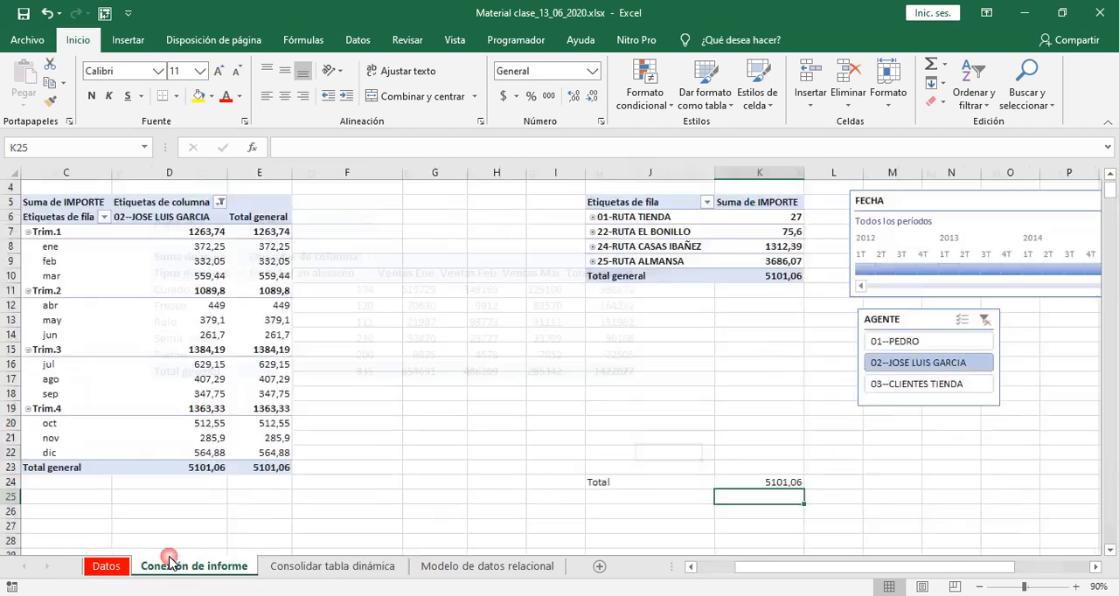
pyautogui.click(302, 566)
pyautogui.click(210, 566)
pyautogui.click(302, 566)
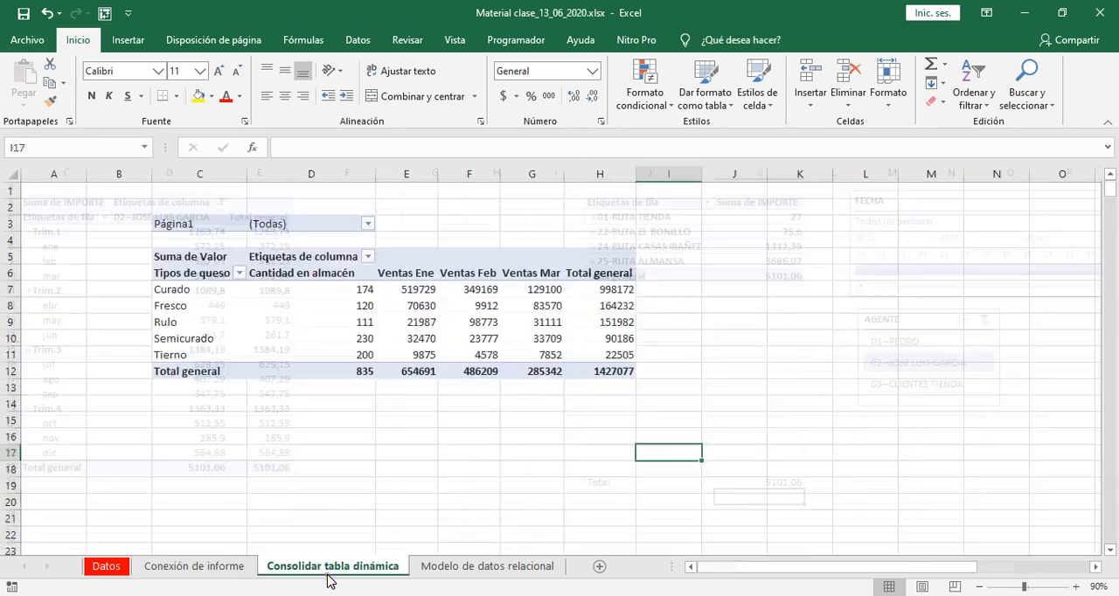
pyautogui.click(242, 567)
pyautogui.click(322, 568)
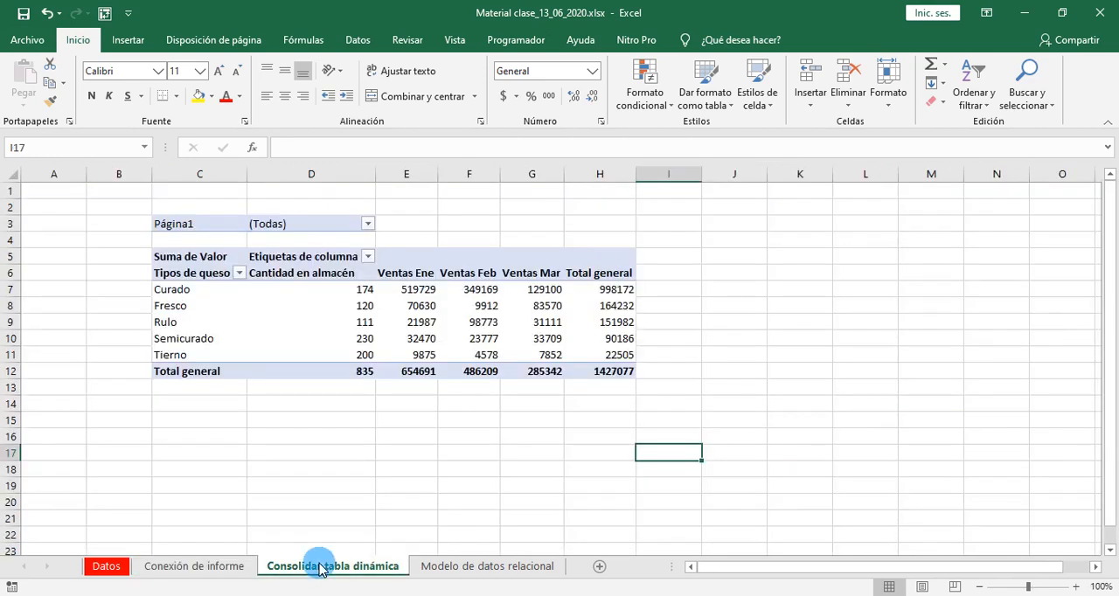
pyautogui.moveTo(188, 289); pyautogui.dragTo(607, 375)
pyautogui.click(573, 529)
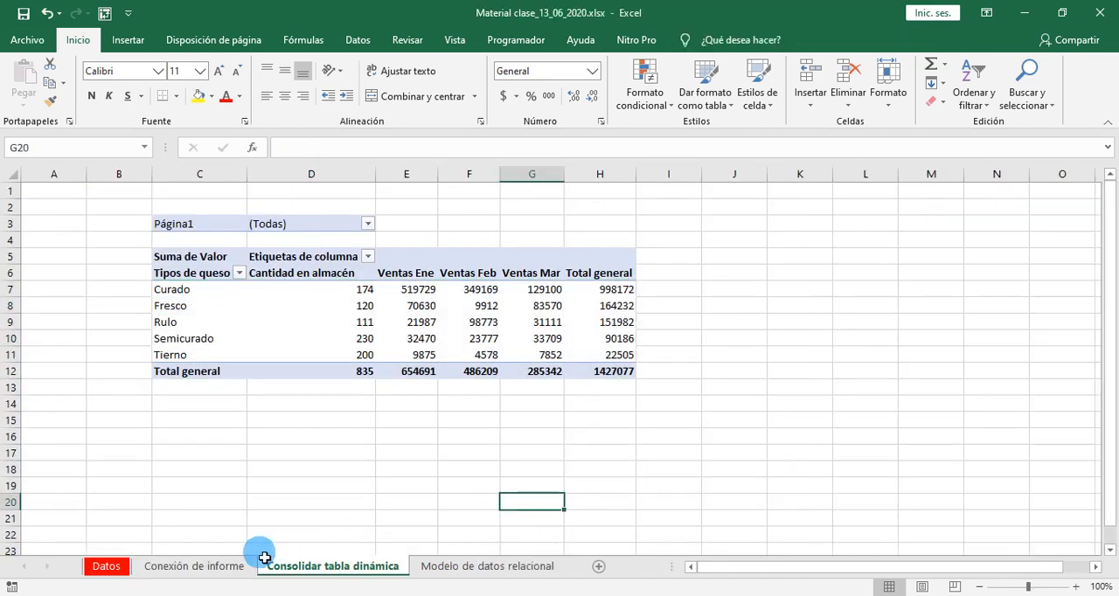
pyautogui.click(238, 568)
pyautogui.click(322, 568)
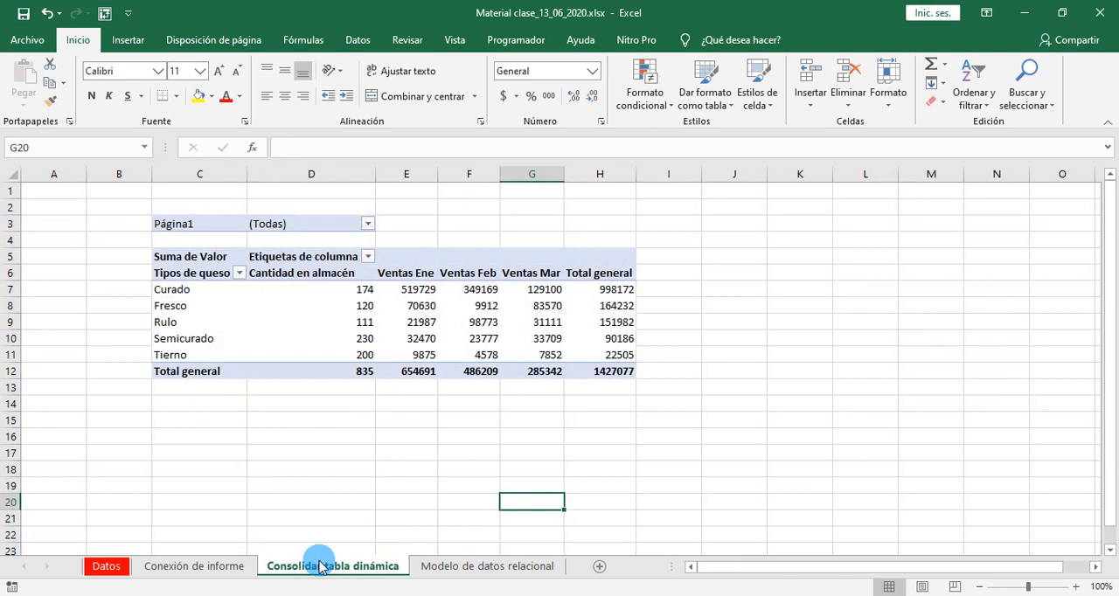
pyautogui.click(203, 295)
pyautogui.click(241, 322)
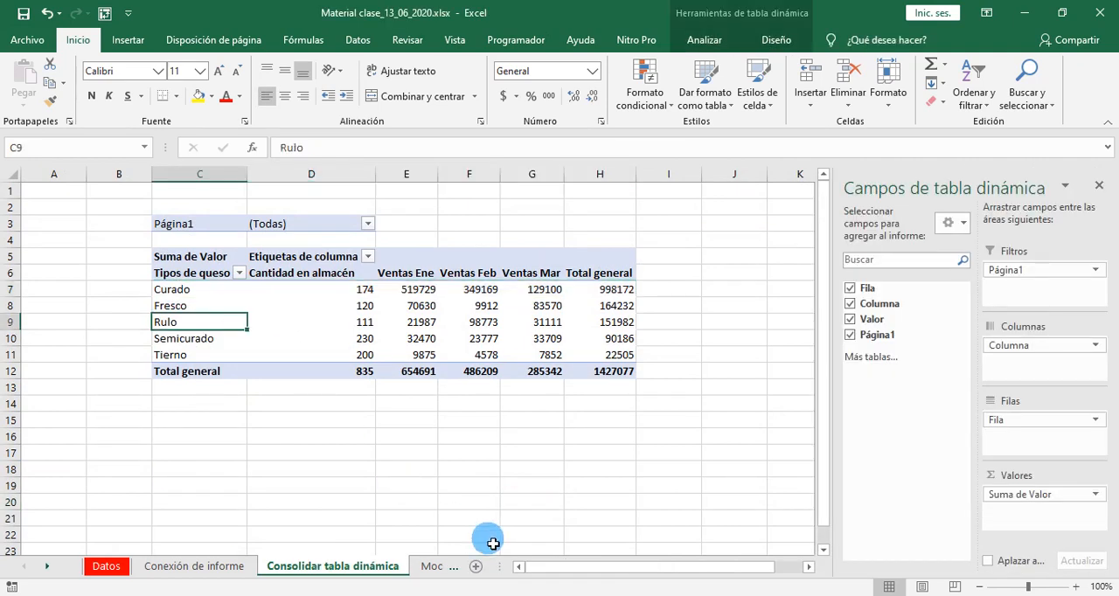
# - Switch to Libro2 para consolidar.xlsx and set Fresco's Cantidad en almacén in C7 to 100
pyautogui.click(522, 551)
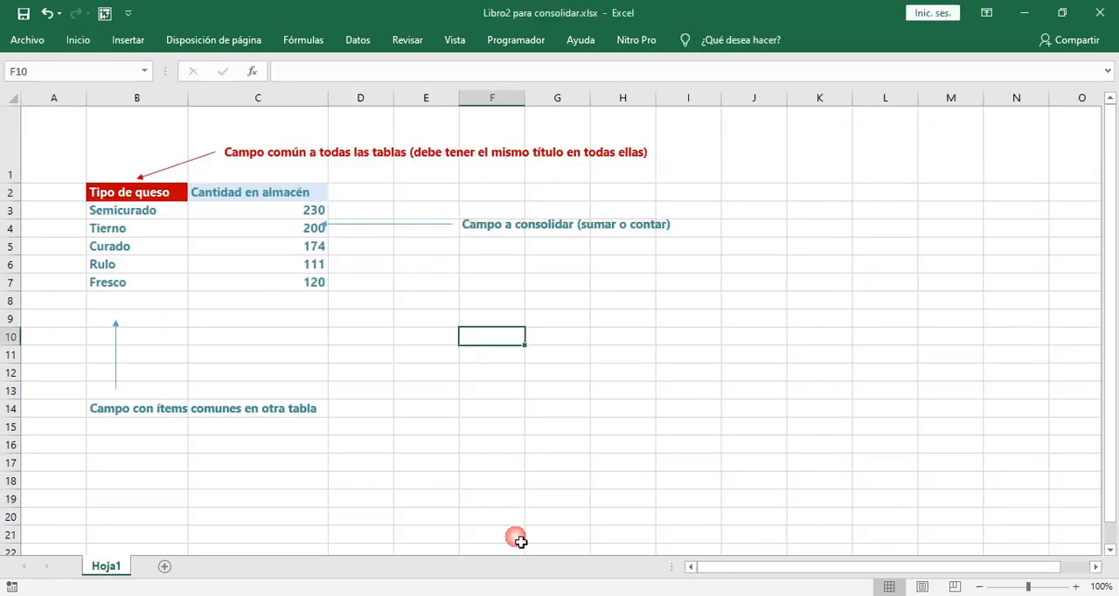
pyautogui.click(293, 285)
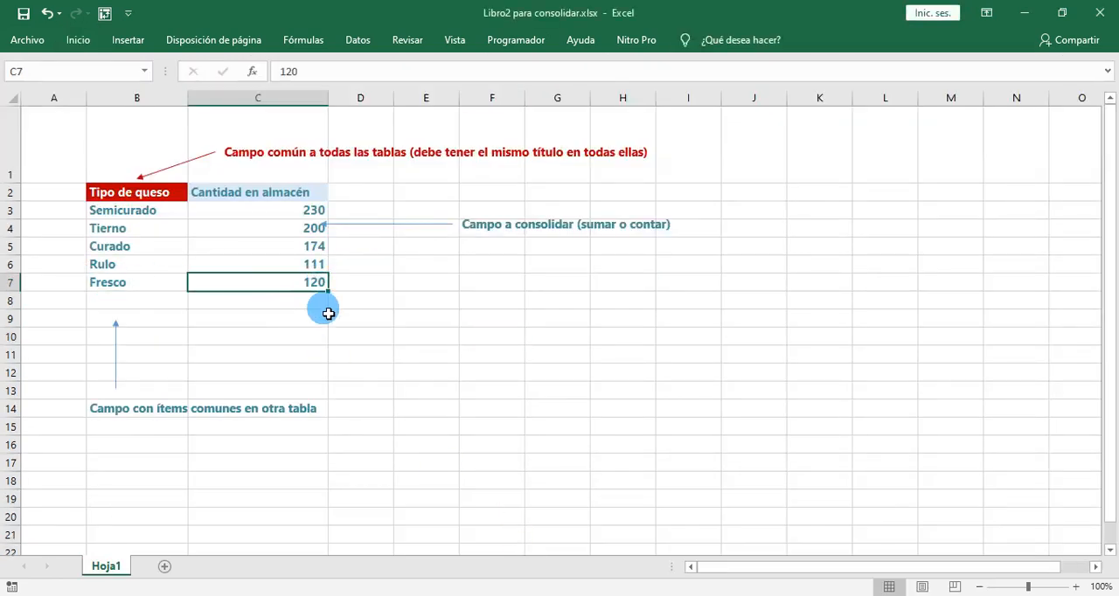
pyautogui.doubleClick(318, 284)
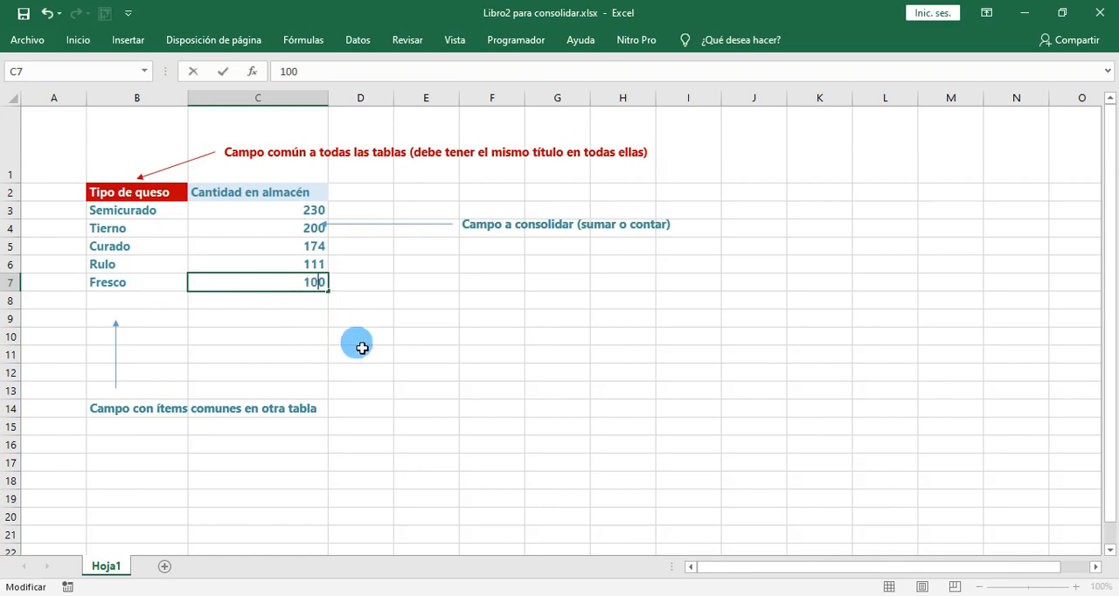
pyautogui.press('Return')
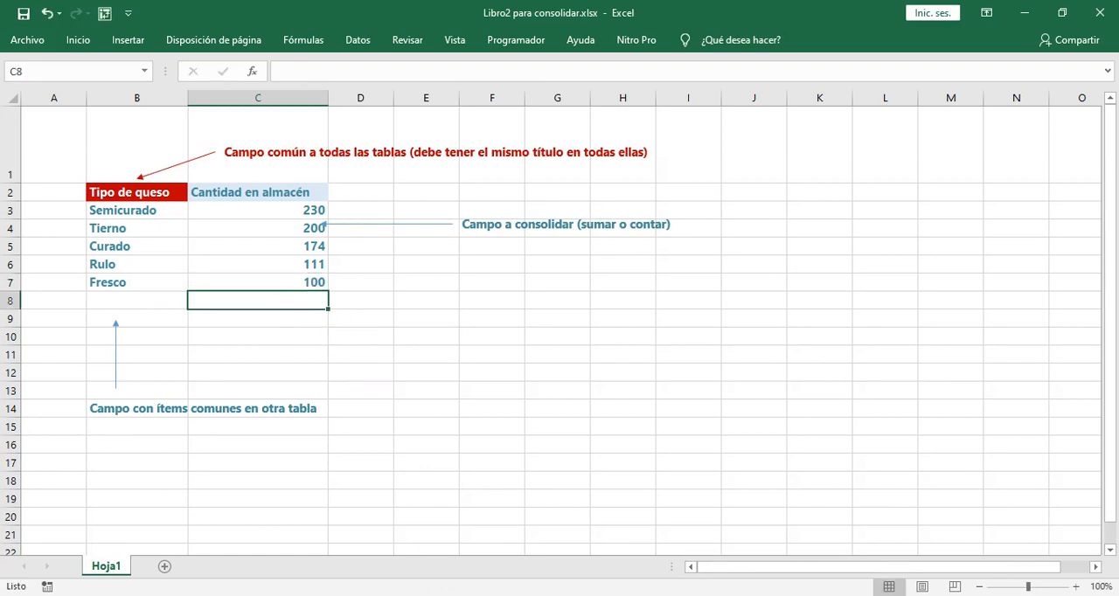
# - Return to Material clase_13_06_2020.xlsx, refresh the consolidated pivot table and check its Cantidad en almacén values in D7:D11
pyautogui.click(780, 506)
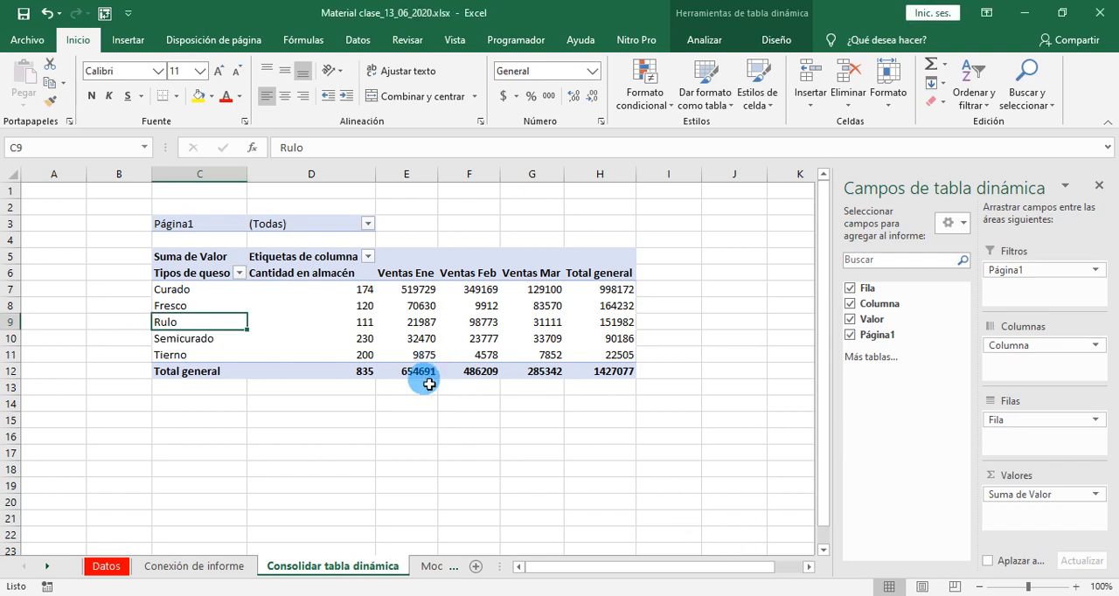
pyautogui.click(407, 406)
pyautogui.click(362, 306)
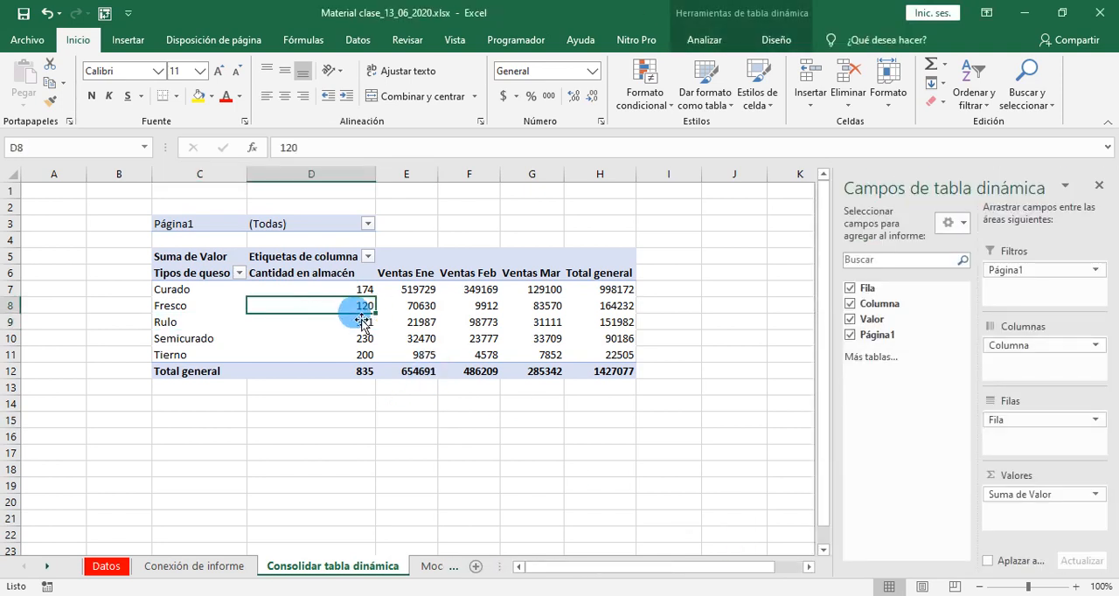
pyautogui.rightClick(293, 307)
pyautogui.click(356, 373)
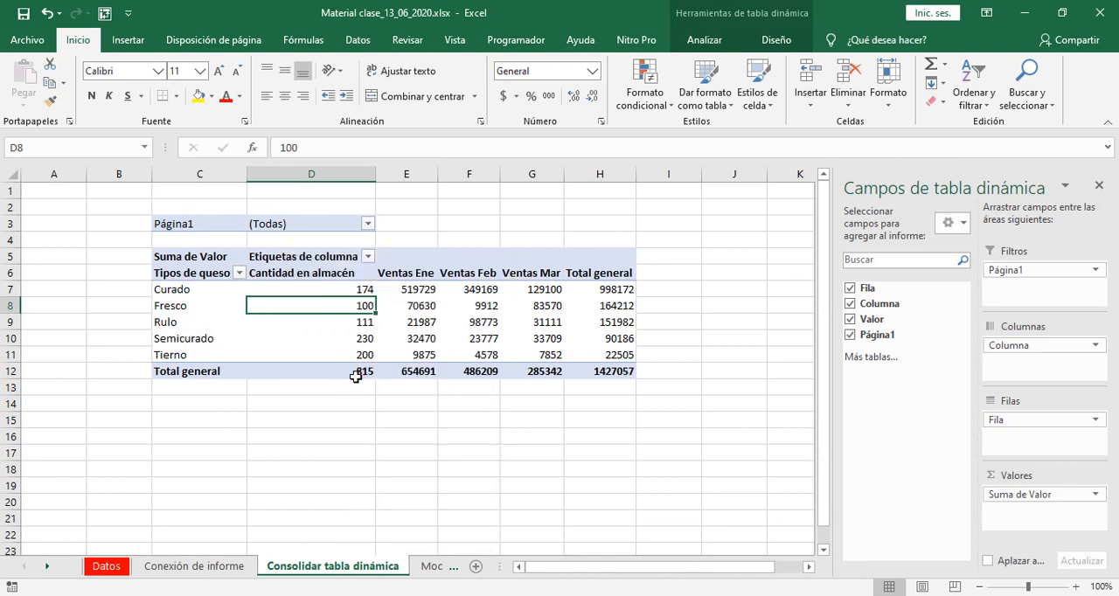
pyautogui.moveTo(290, 289); pyautogui.dragTo(356, 367)
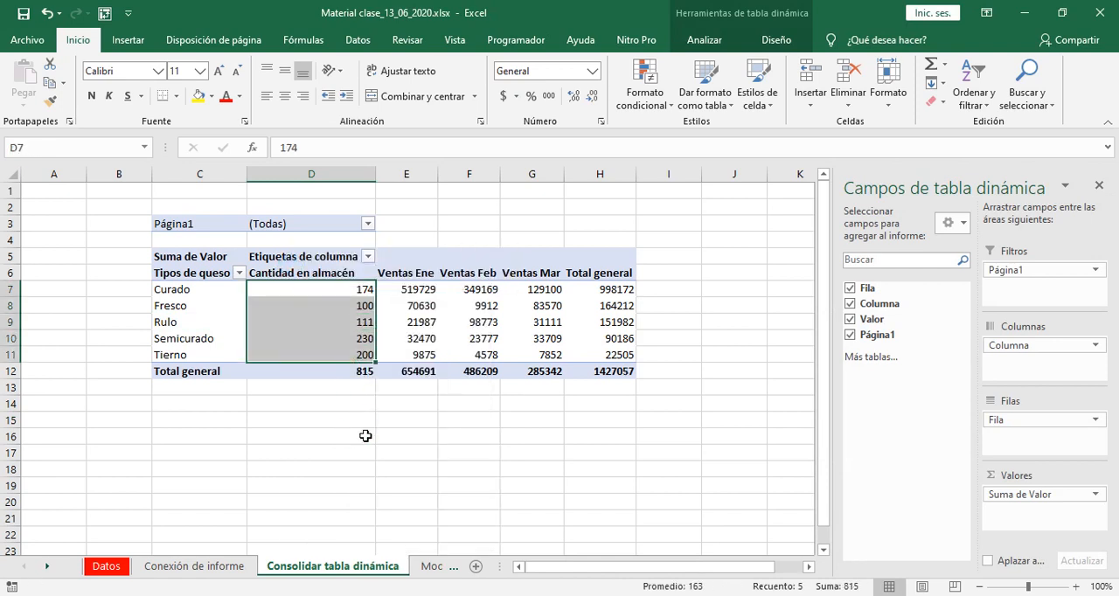
pyautogui.click(365, 436)
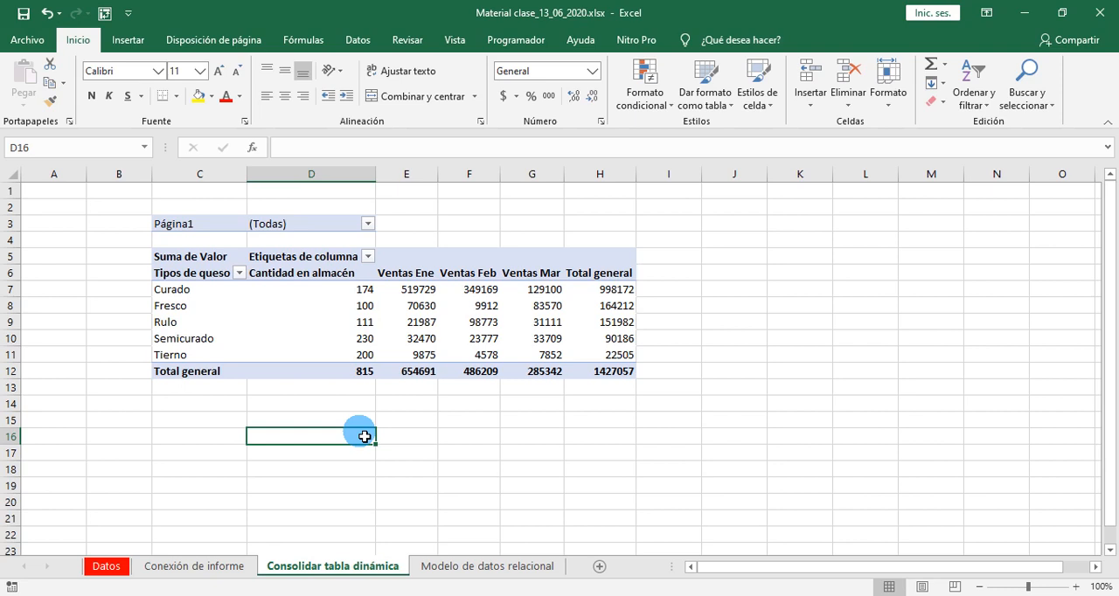
pyautogui.click(179, 566)
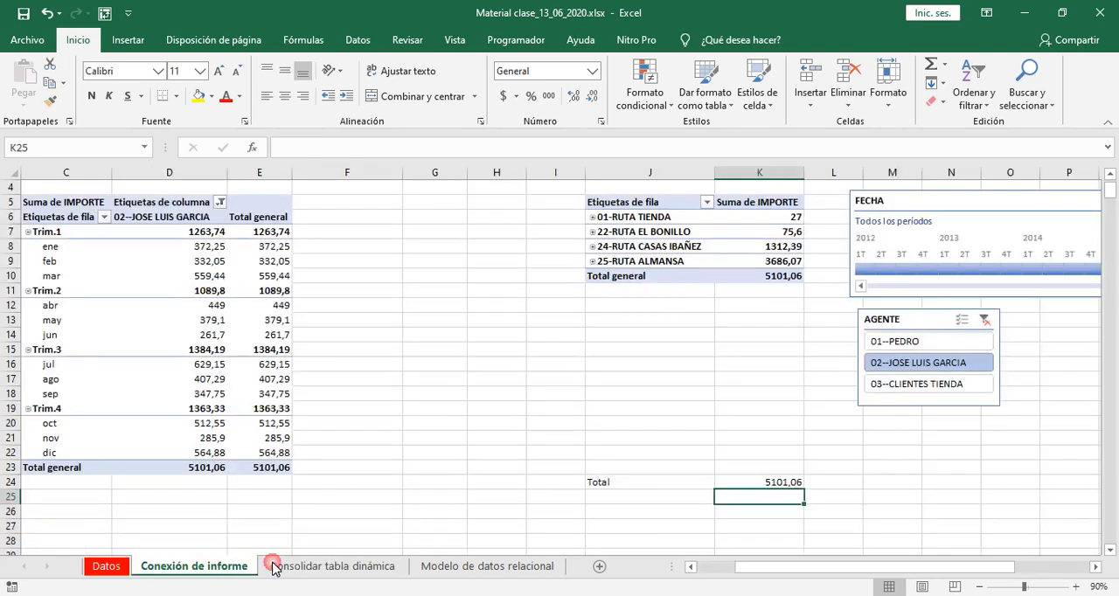
pyautogui.click(297, 567)
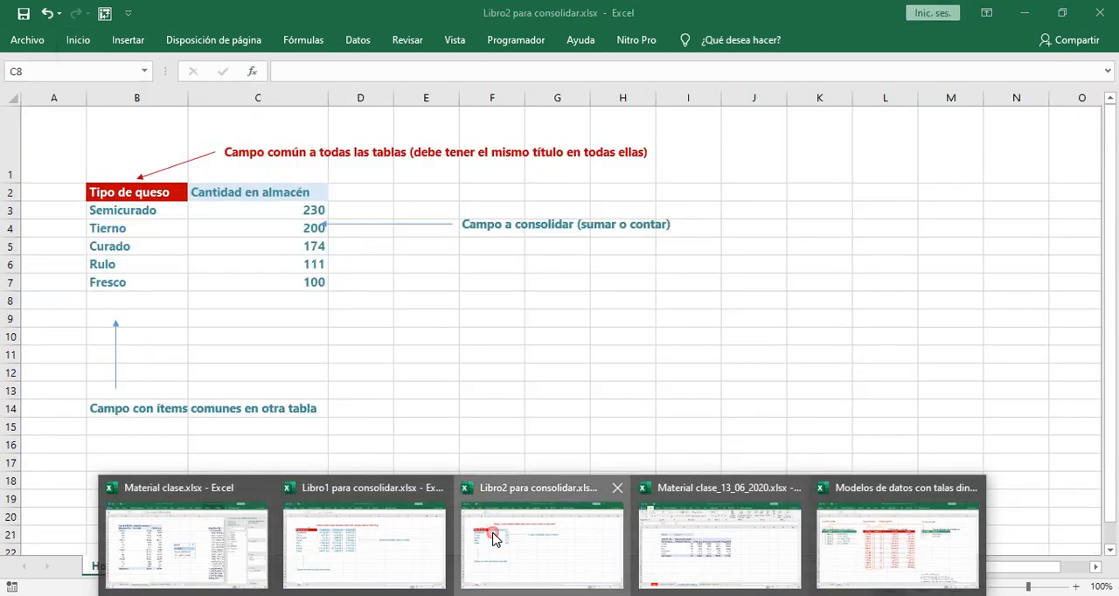
# - Switch to Libro2 para consolidar.xlsx and set Fresco's Cantidad en almacén in C7 to 130
pyautogui.click(494, 524)
pyautogui.doubleClick(322, 288)
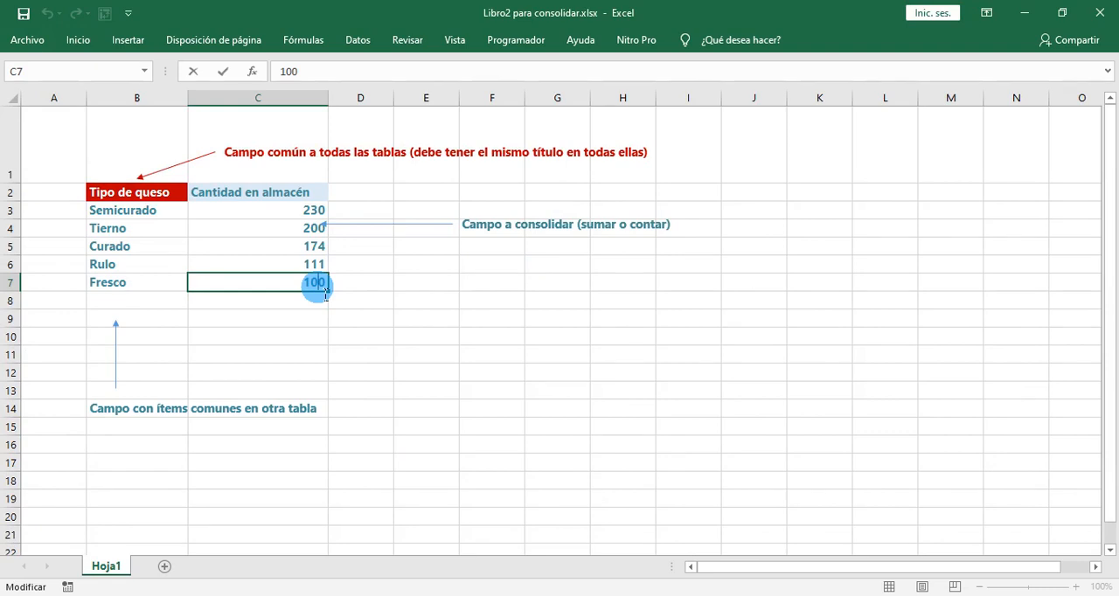
pyautogui.press('Return')
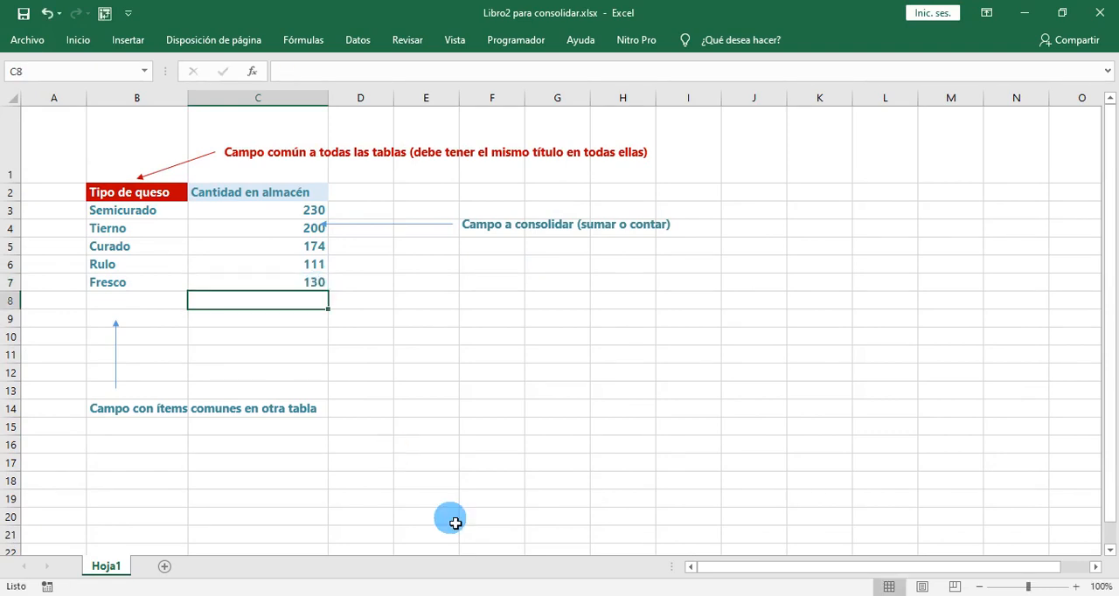
# - Return to Material clase_13_06_2020.xlsx and examine the Cantidad en almacén values from Fresco downwards in the pivot table
pyautogui.moveTo(498, 593)
pyautogui.click(755, 539)
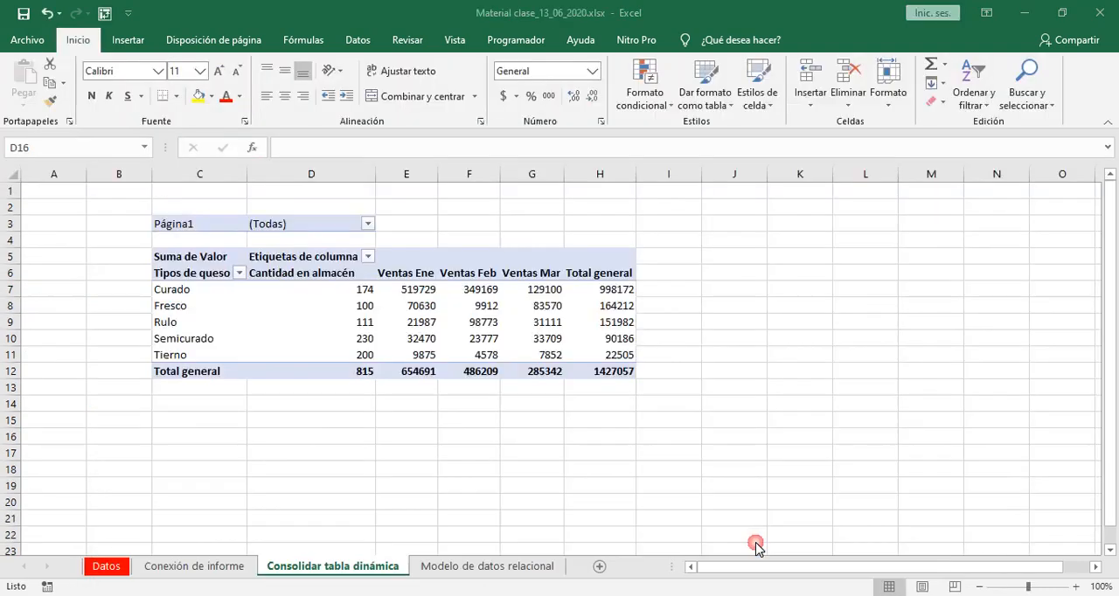
pyautogui.click(434, 452)
pyautogui.moveTo(330, 308); pyautogui.dragTo(345, 336)
pyautogui.click(391, 439)
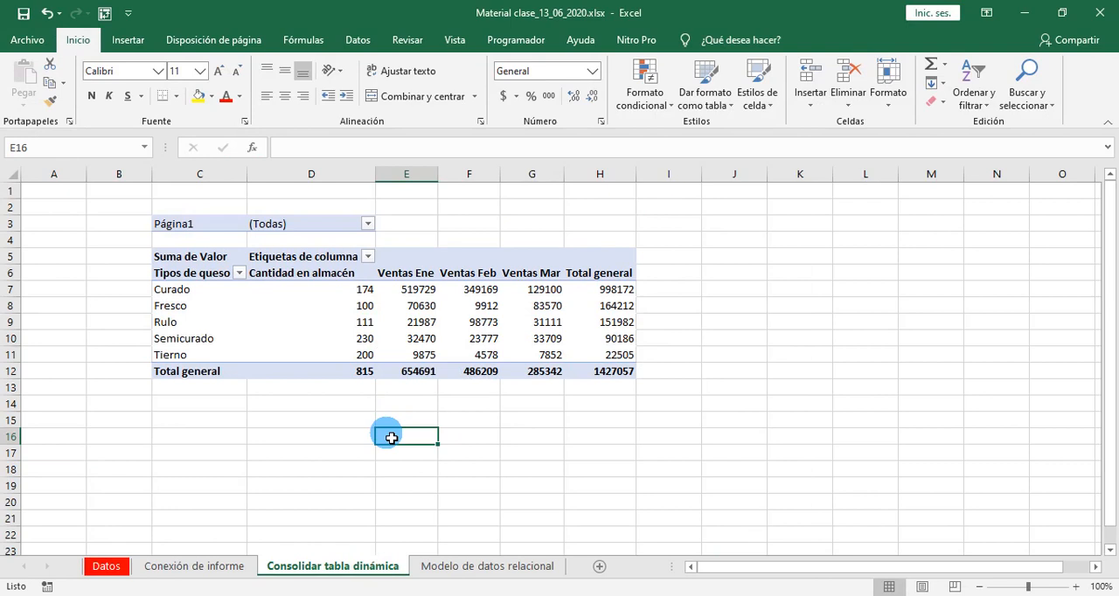
# - Customize the ribbon in the Excel options so that the Programador tab is hidden
pyautogui.click(497, 44)
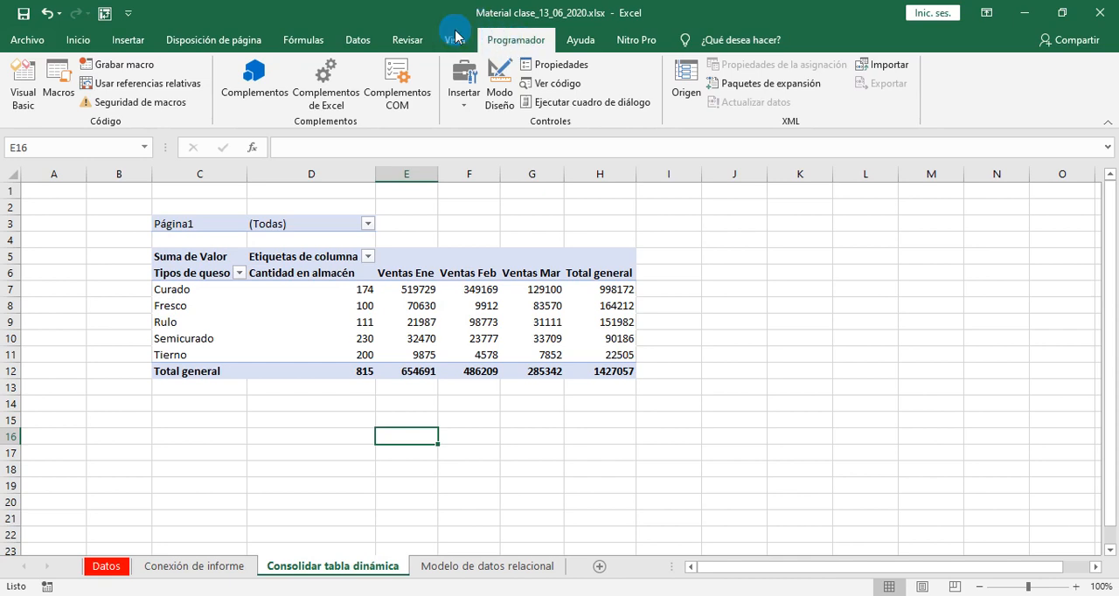
pyautogui.click(129, 13)
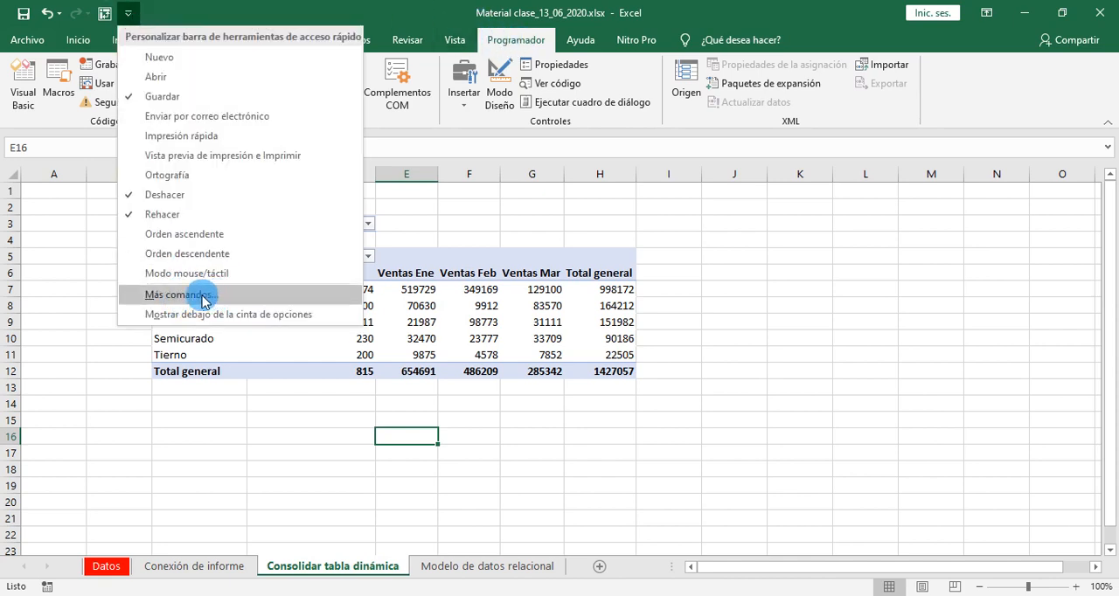
pyautogui.click(175, 293)
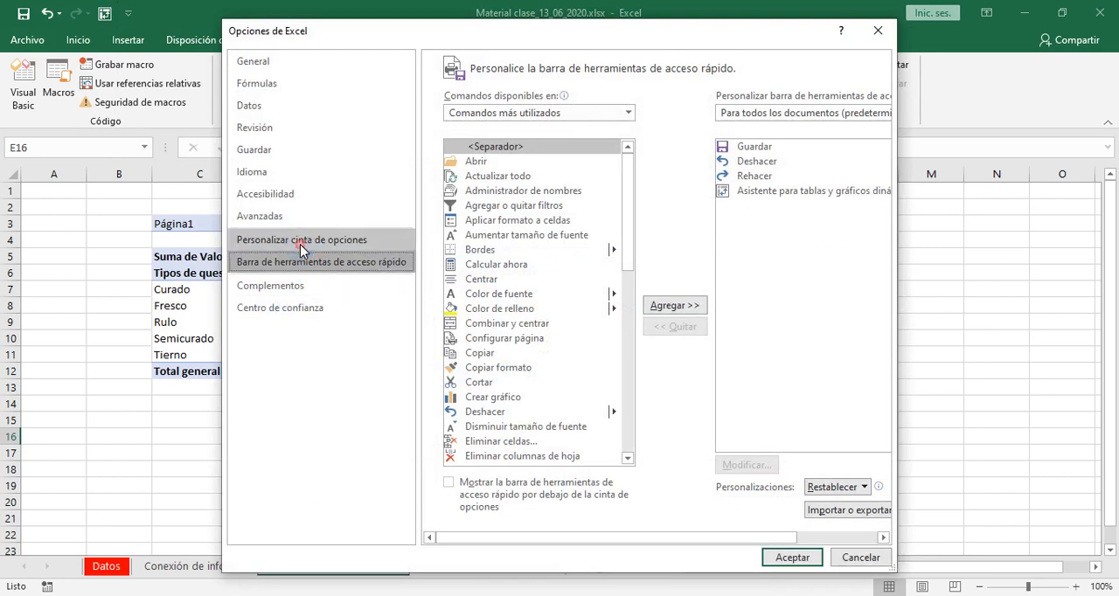
pyautogui.click(328, 239)
pyautogui.click(735, 298)
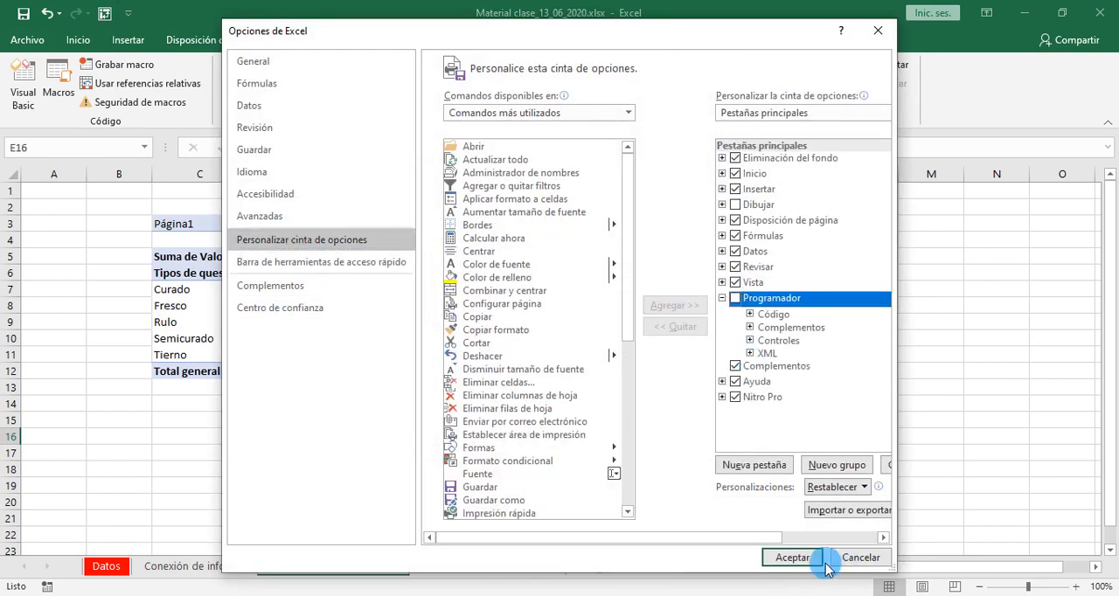
pyautogui.click(795, 560)
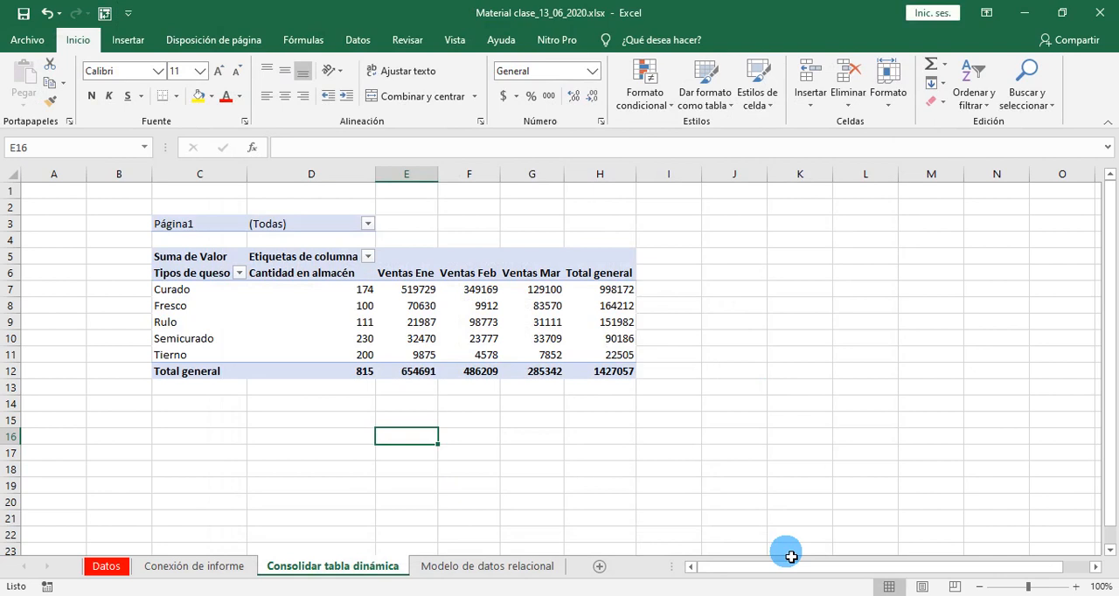
pyautogui.click(652, 41)
pyautogui.write('desa')
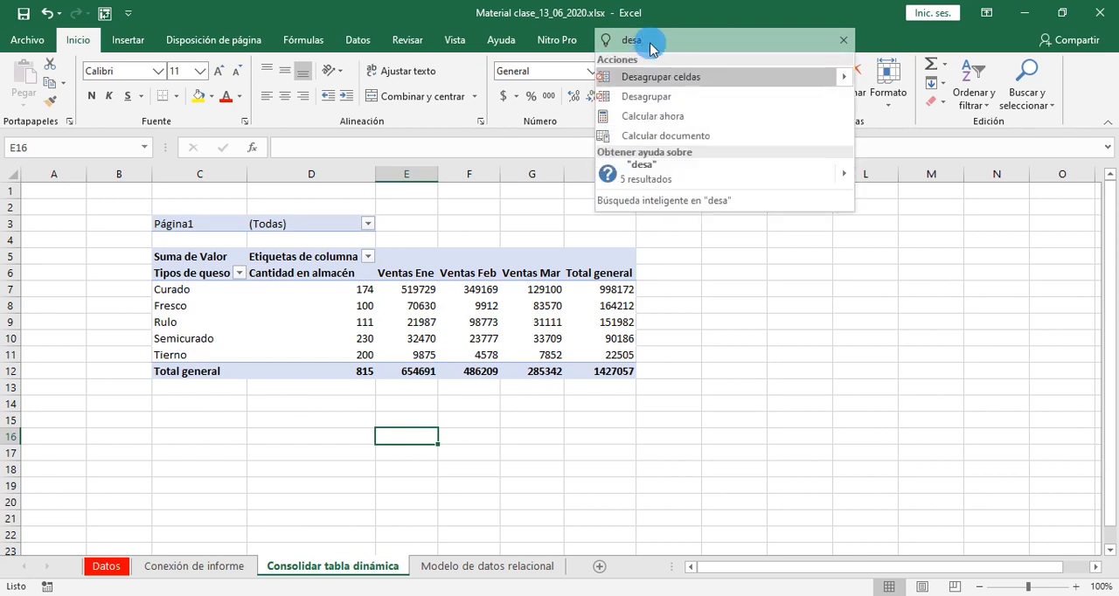
pyautogui.write('rr')
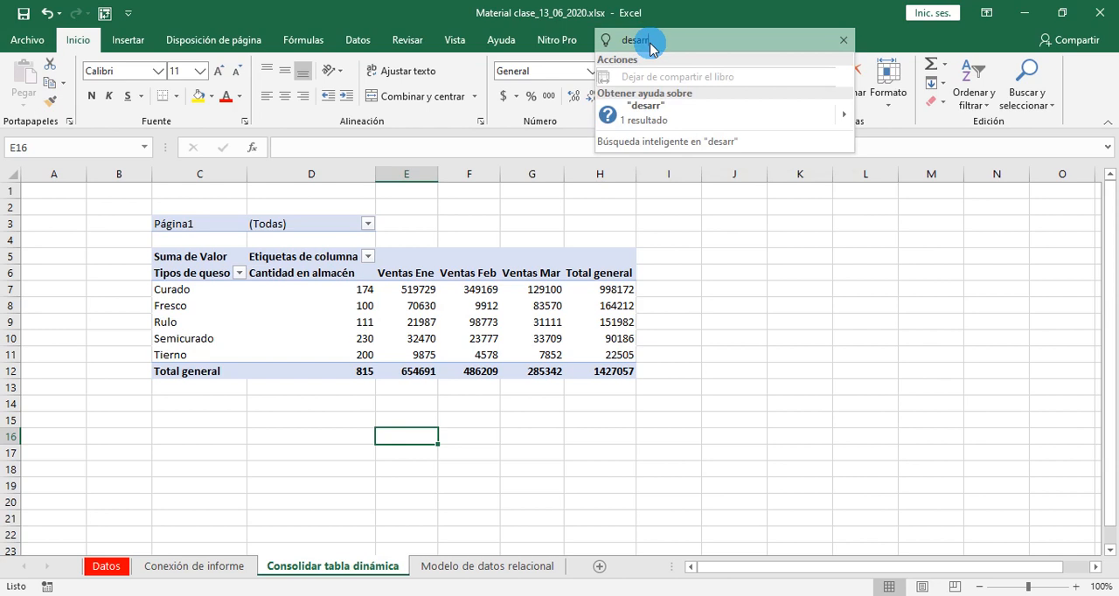
pyautogui.write('oll')
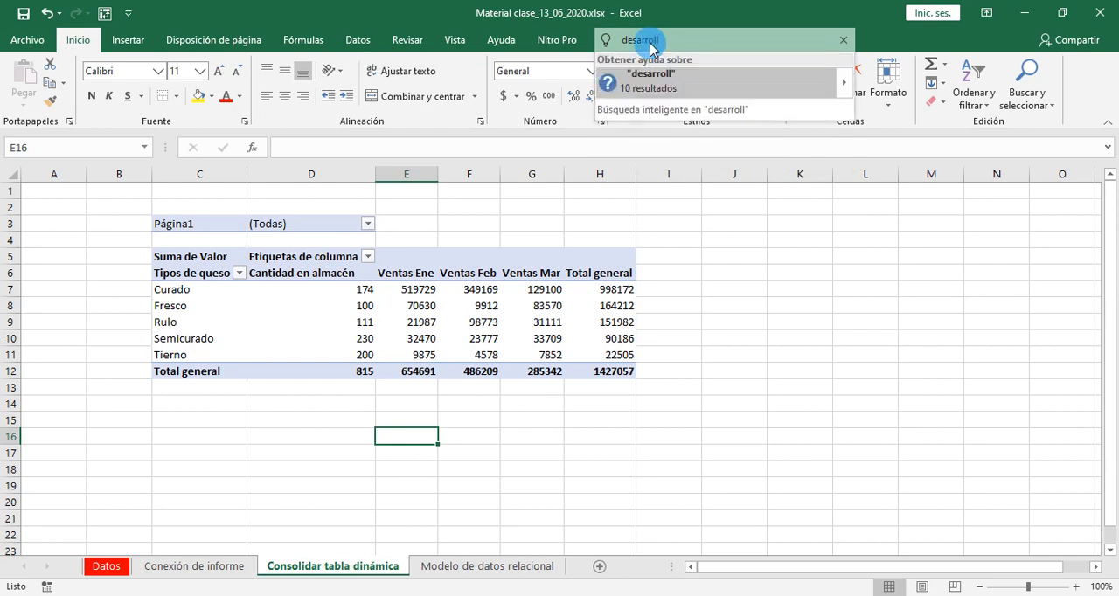
pyautogui.press('BackSpace')
pyautogui.press('BackSpace')
pyautogui.press('BackSpace')
pyautogui.press('BackSpace')
pyautogui.press('BackSpace')
pyautogui.press('BackSpace')
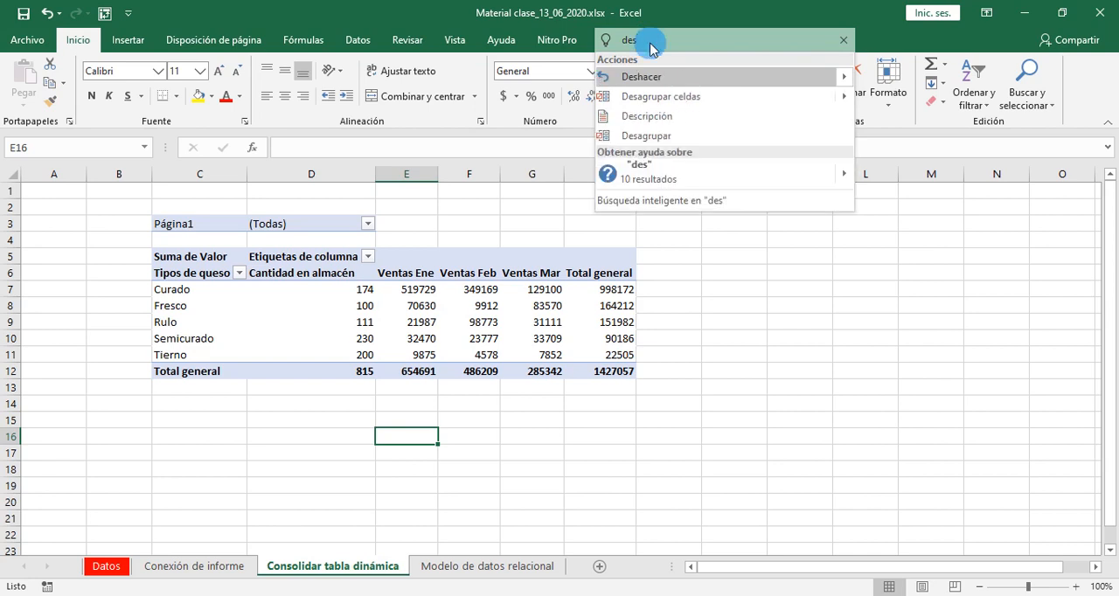
pyautogui.press('BackSpace')
pyautogui.press('BackSpace')
pyautogui.press('BackSpace')
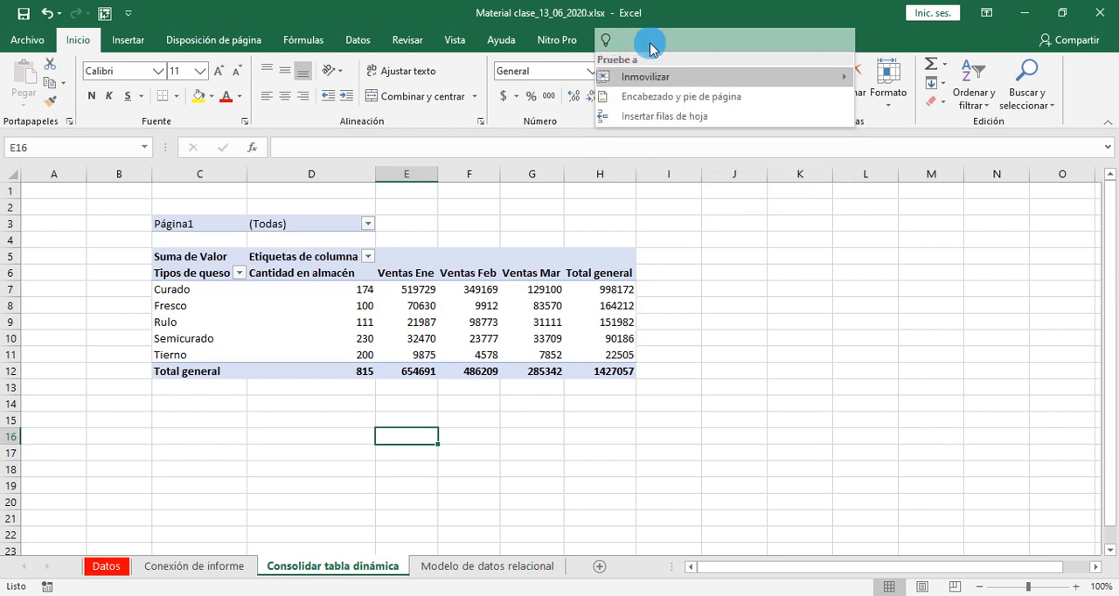
# - Search the commands for "Cin", open the ribbon customization options, enable the Programador tab and display it
pyautogui.write('Cin')
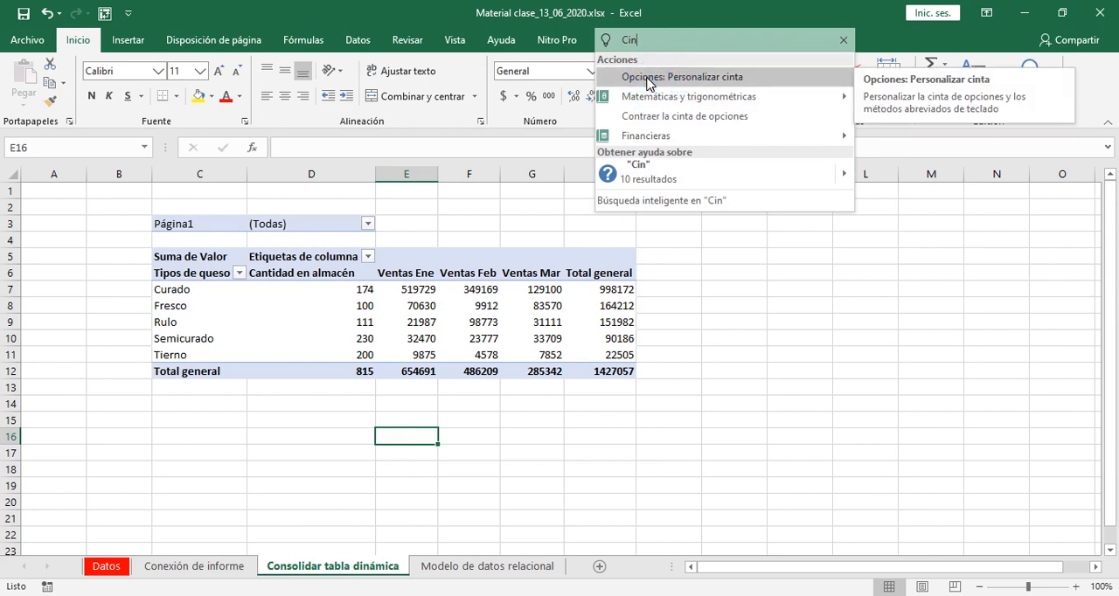
pyautogui.click(649, 80)
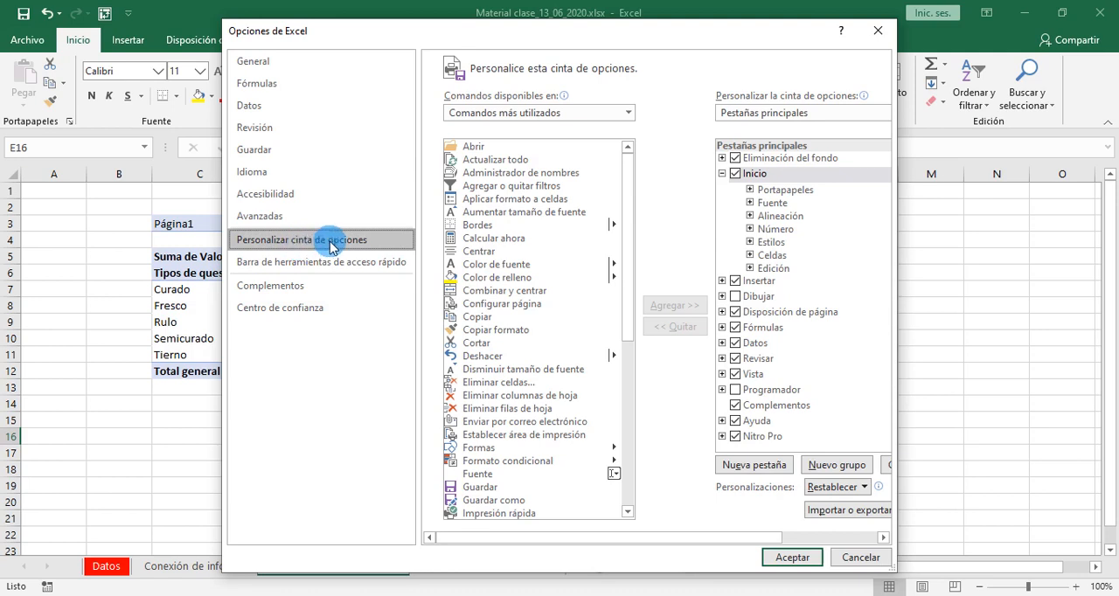
pyautogui.click(737, 391)
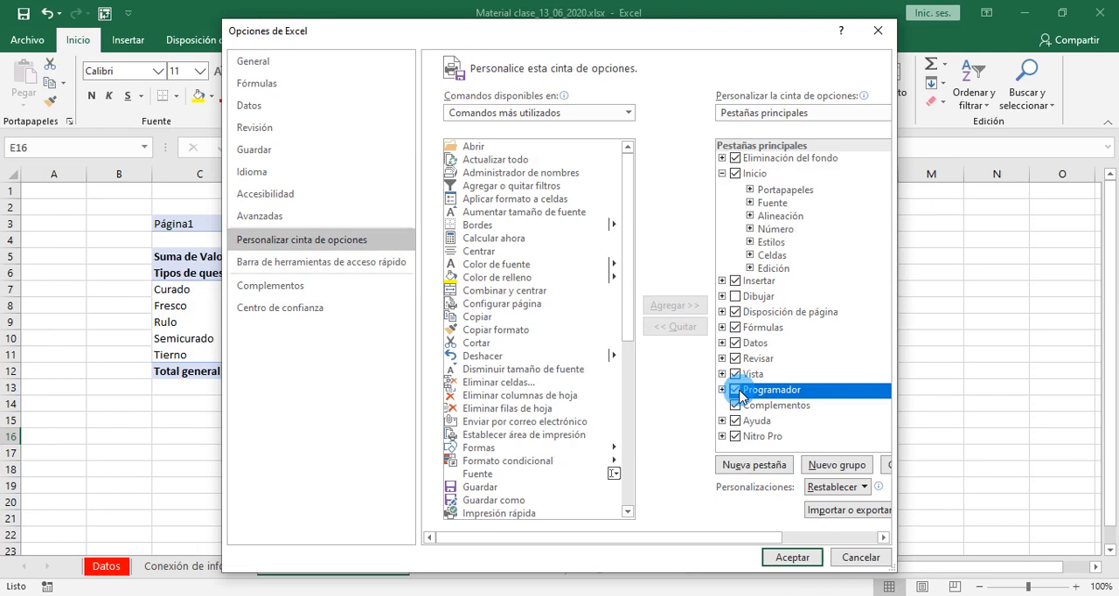
pyautogui.click(796, 563)
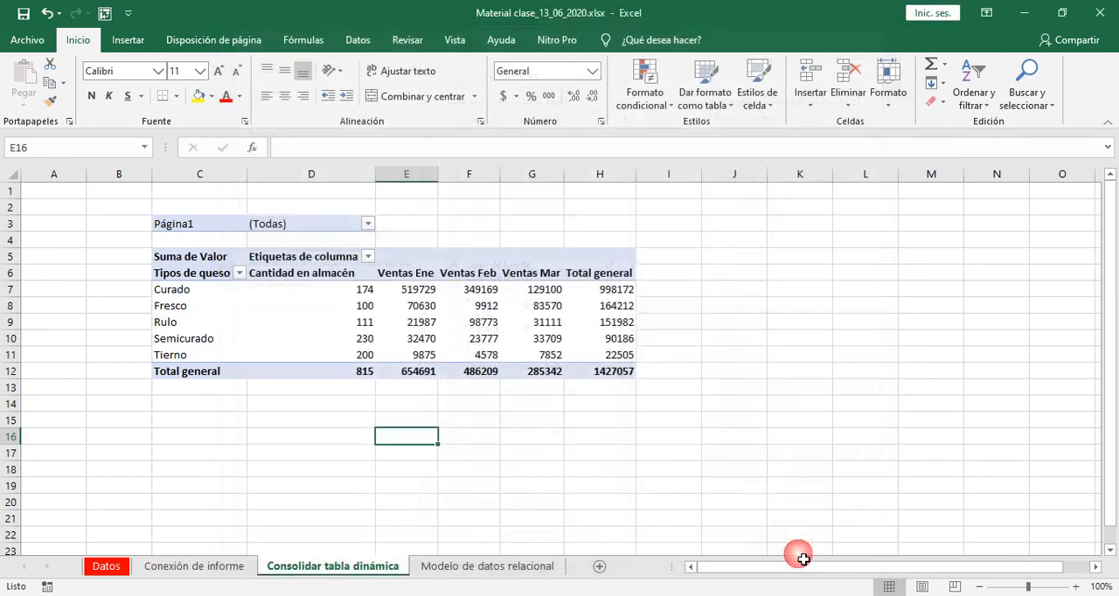
pyautogui.click(512, 43)
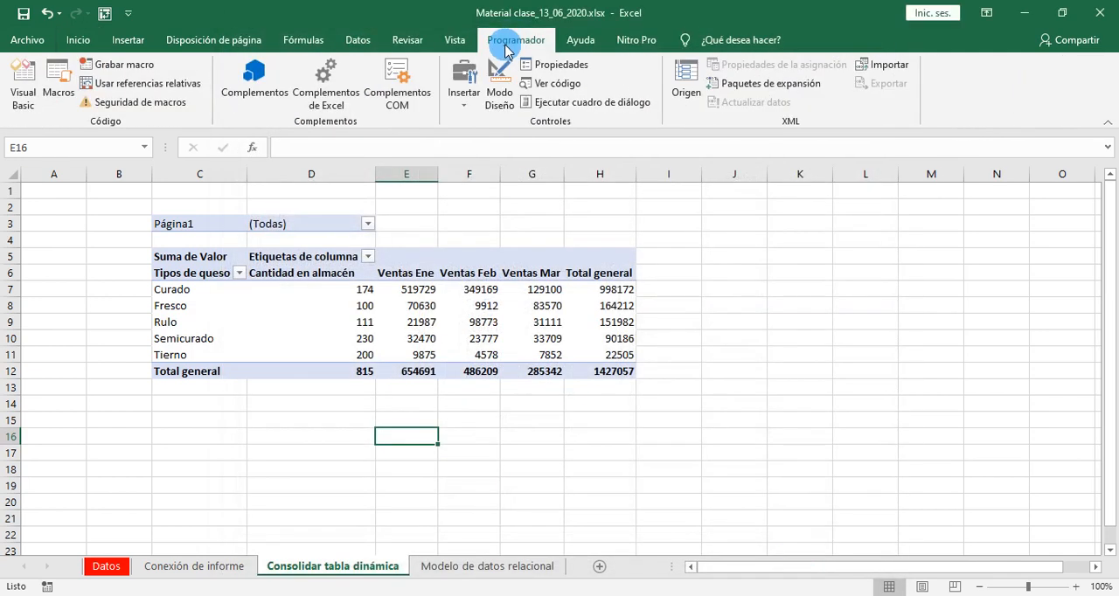
# - Reopen the ribbon customization options from the recently used actions and hide the Programador tab
pyautogui.click(725, 40)
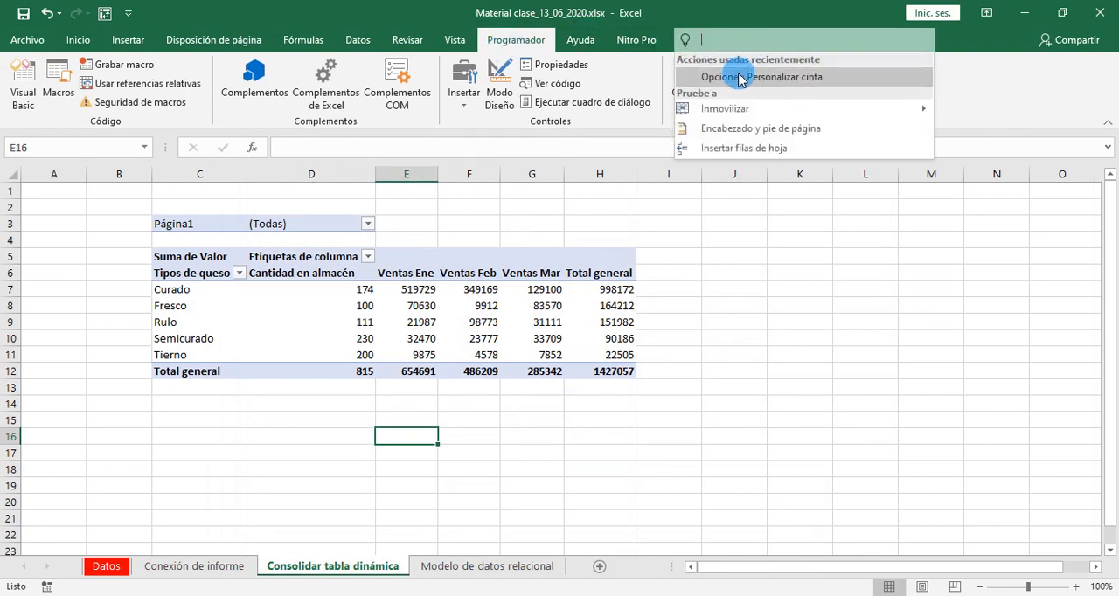
pyautogui.click(739, 78)
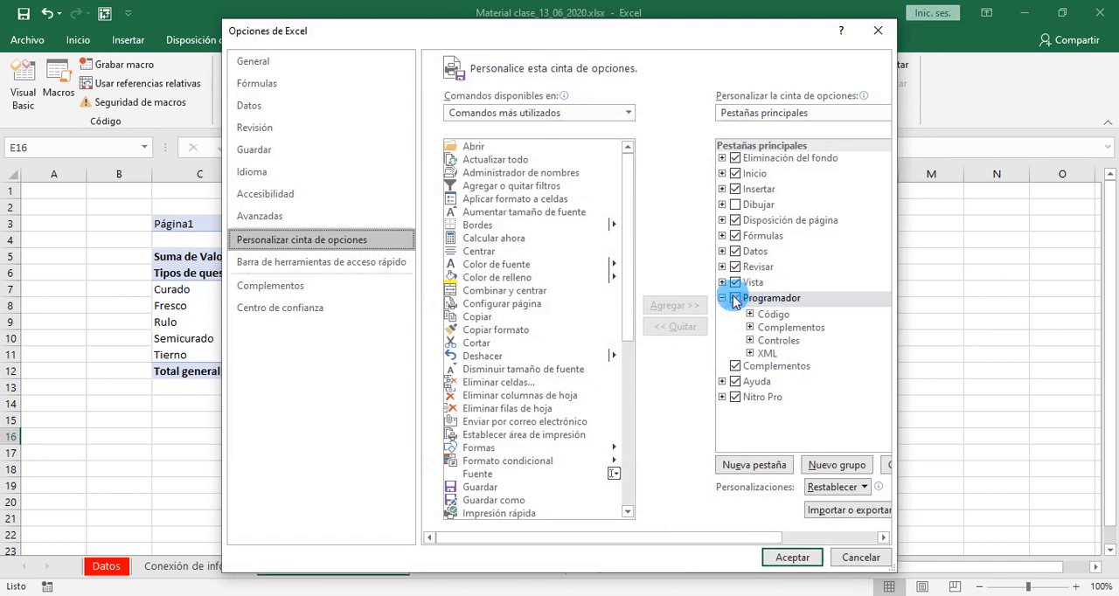
pyautogui.click(763, 298)
pyautogui.click(773, 556)
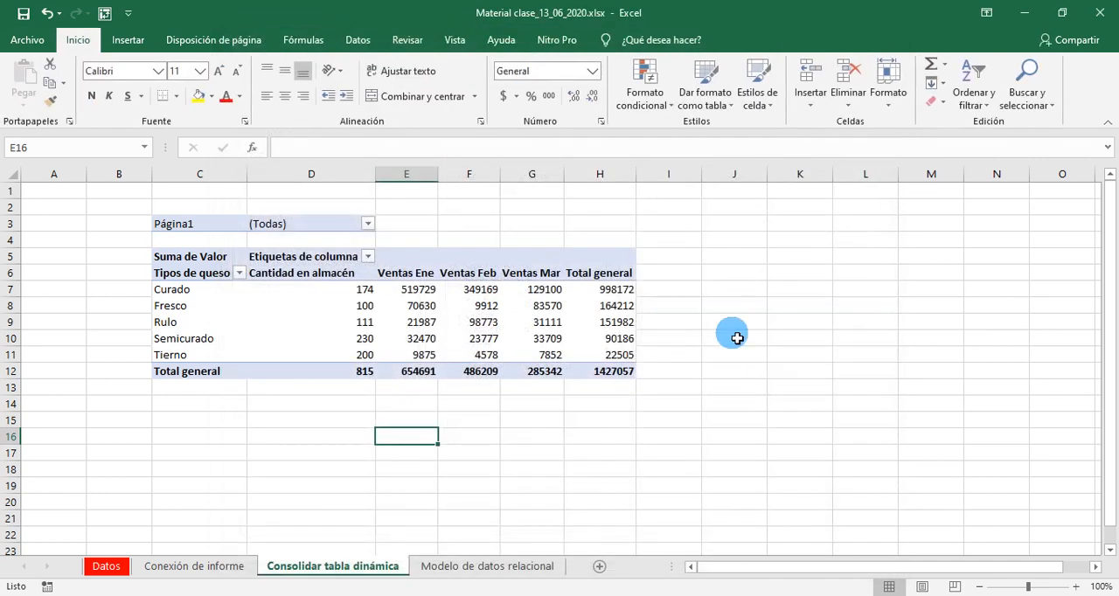
# - Reach the ribbon customization options through the quick access toolbar's additional commands and enable the Programador tab
pyautogui.click(128, 14)
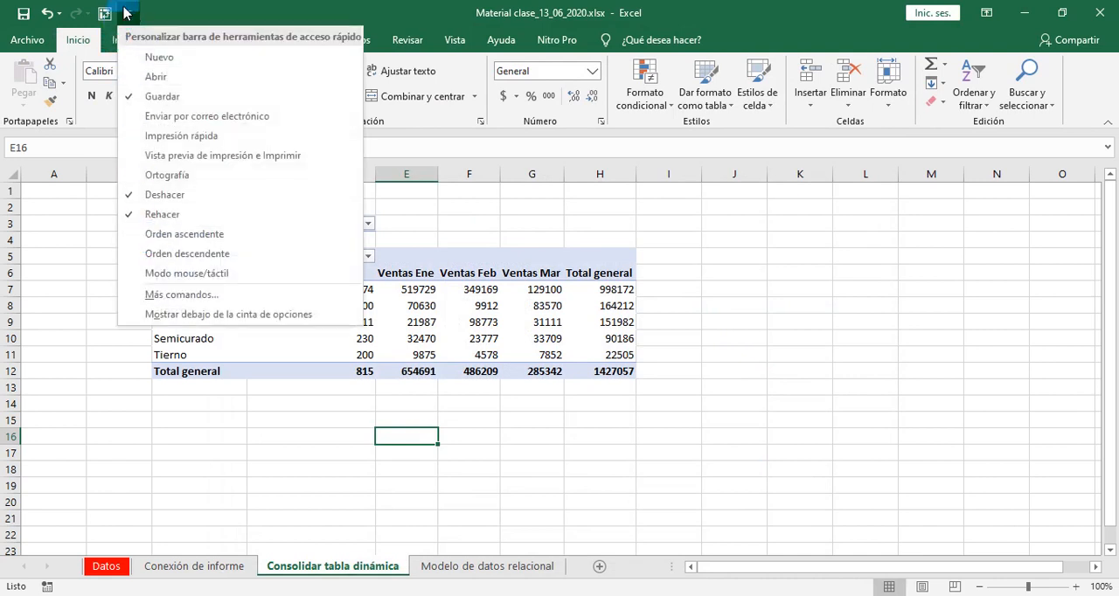
pyautogui.click(173, 298)
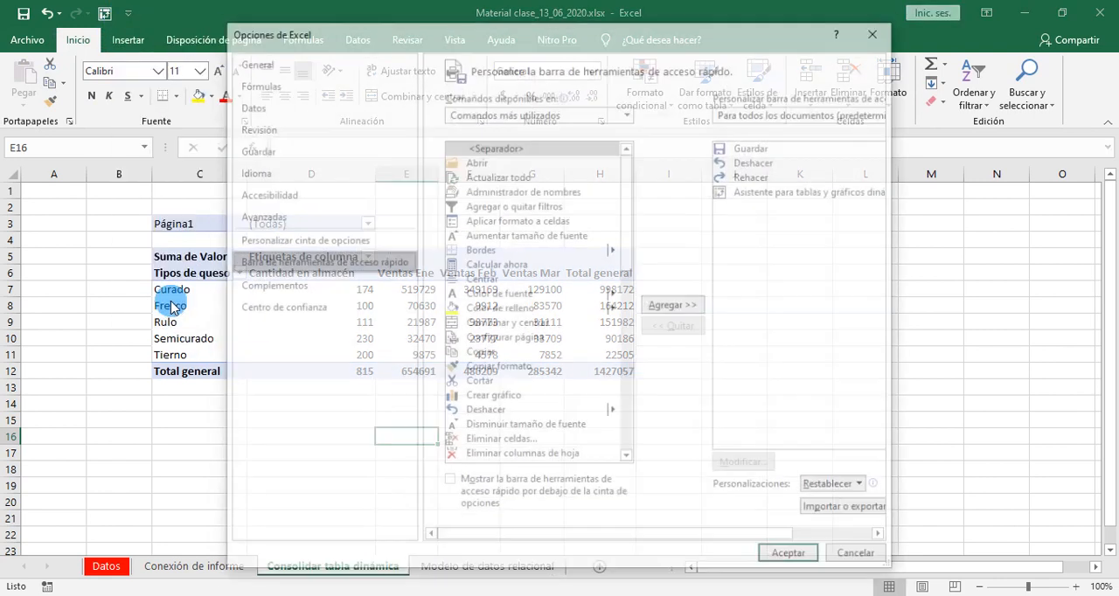
pyautogui.click(331, 251)
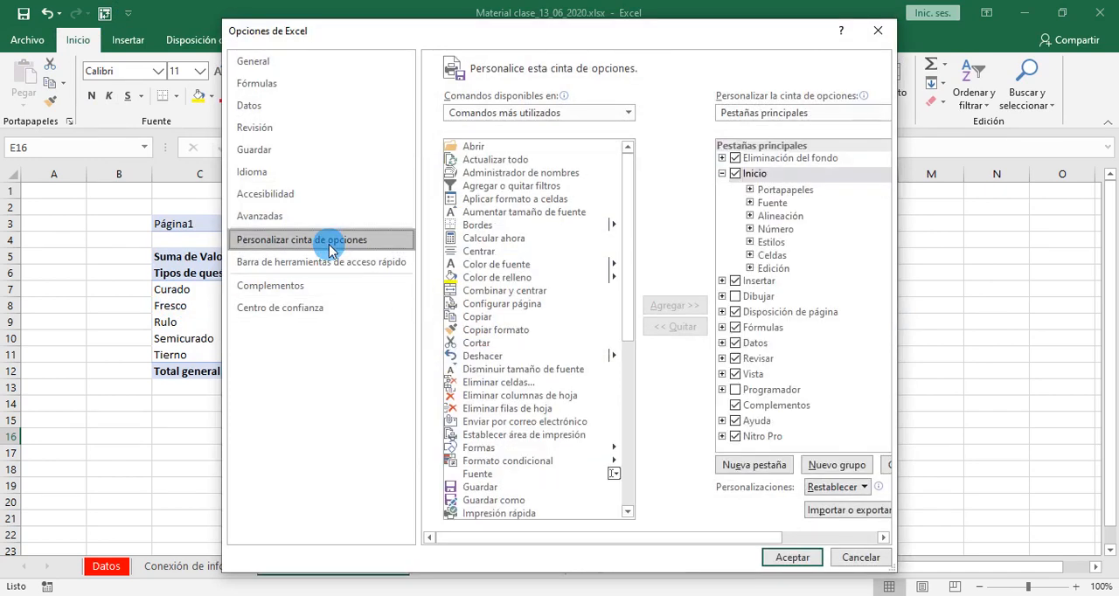
pyautogui.click(737, 391)
pyautogui.click(792, 557)
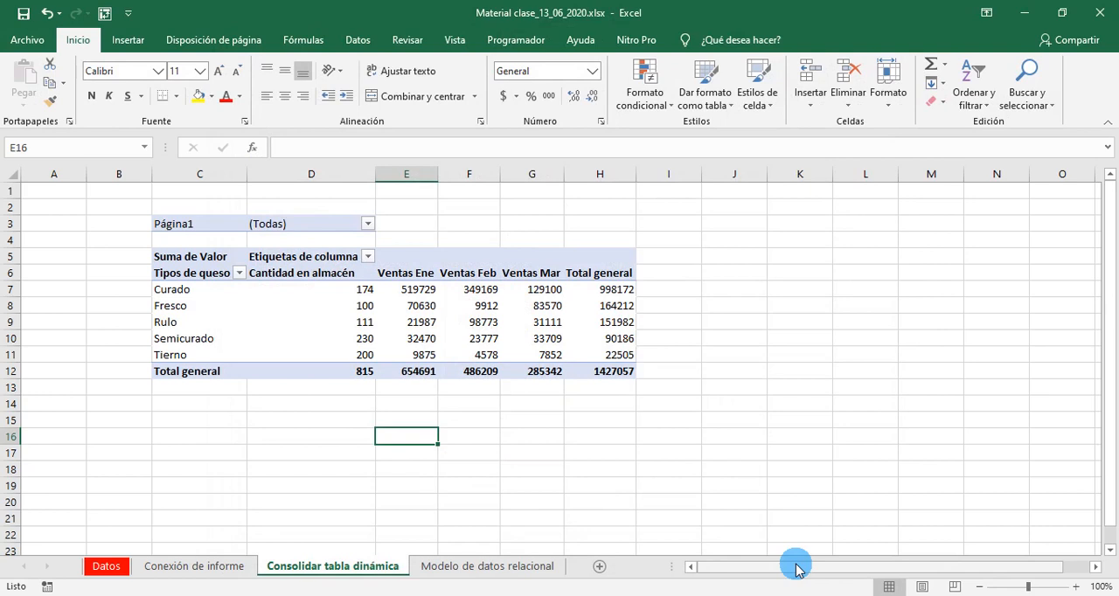
# - Start recording a macro named Macro2, stored in Este libro, with no shortcut key
pyautogui.click(512, 40)
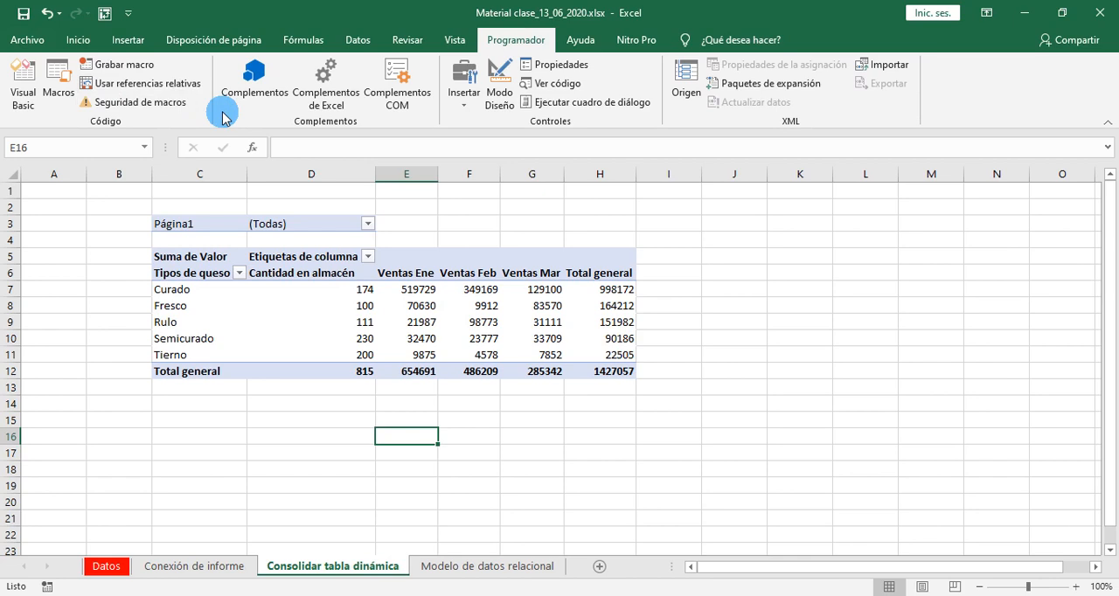
pyautogui.click(124, 64)
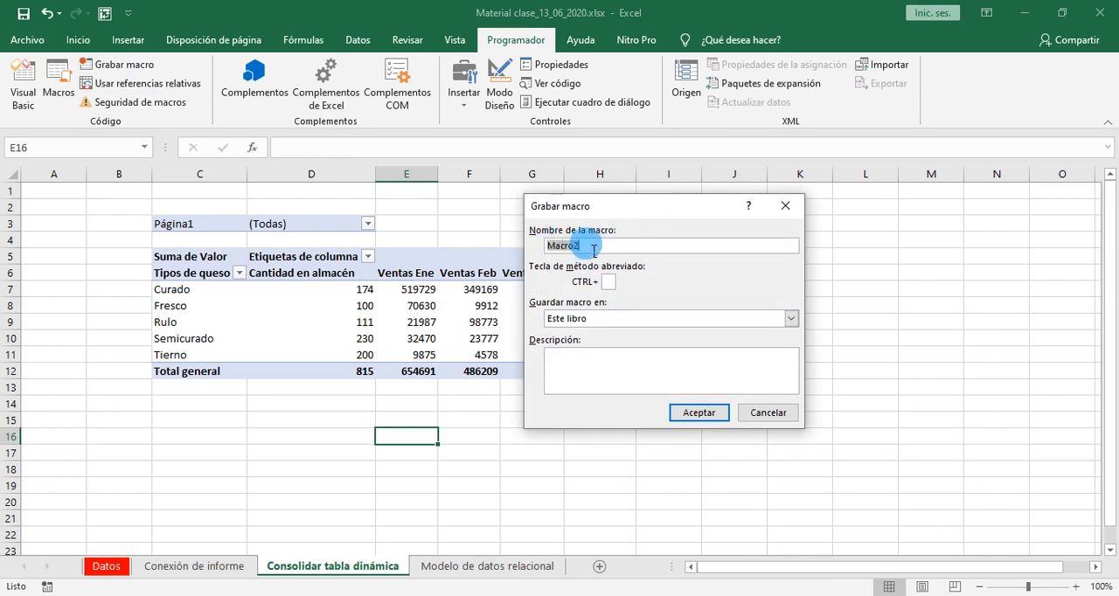
pyautogui.click(594, 247)
pyautogui.click(593, 249)
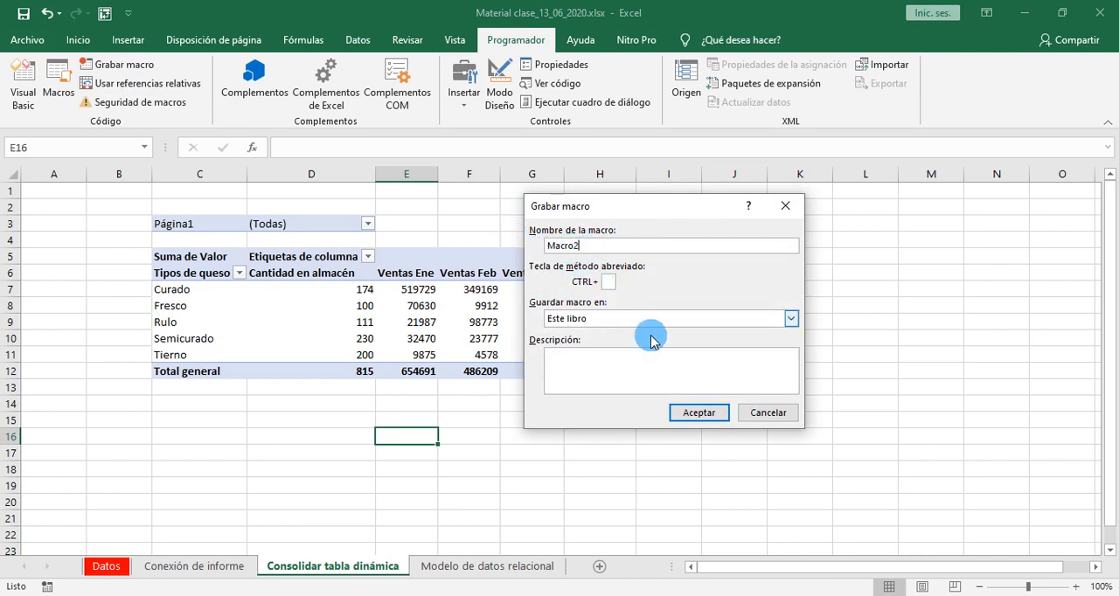
pyautogui.click(700, 412)
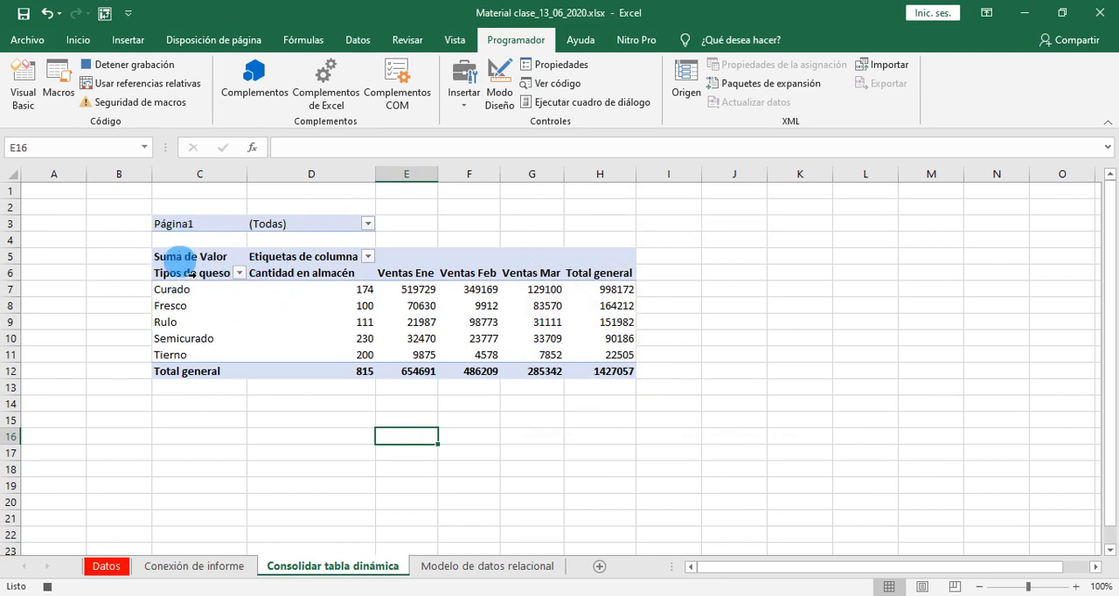
# - Record a refresh of the consolidated pivot table from cell C5 and stop the macro recording
pyautogui.click(201, 263)
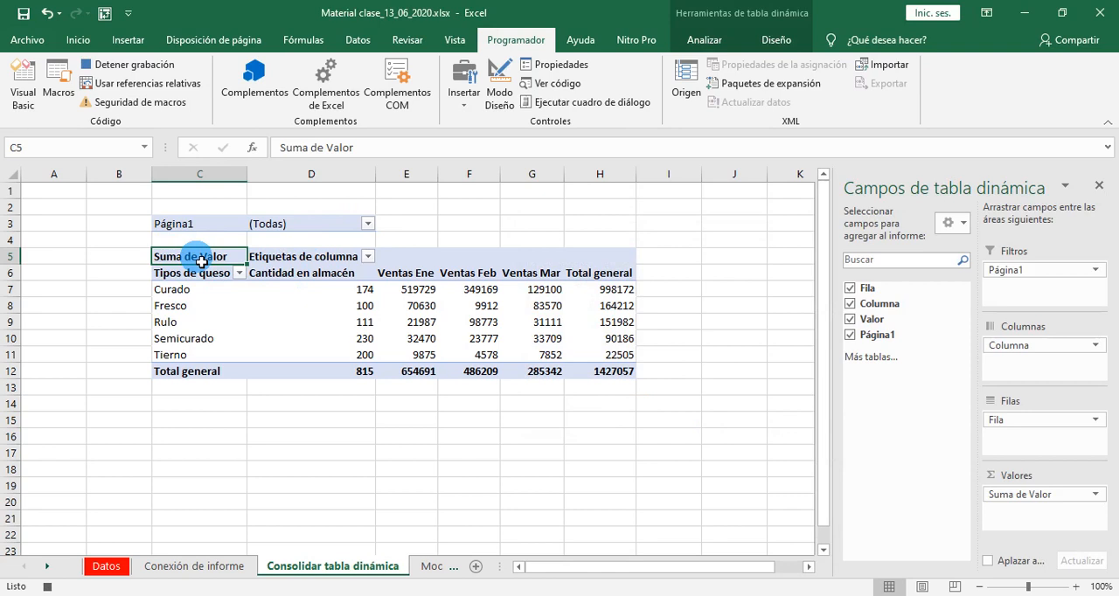
pyautogui.rightClick(201, 261)
pyautogui.click(223, 327)
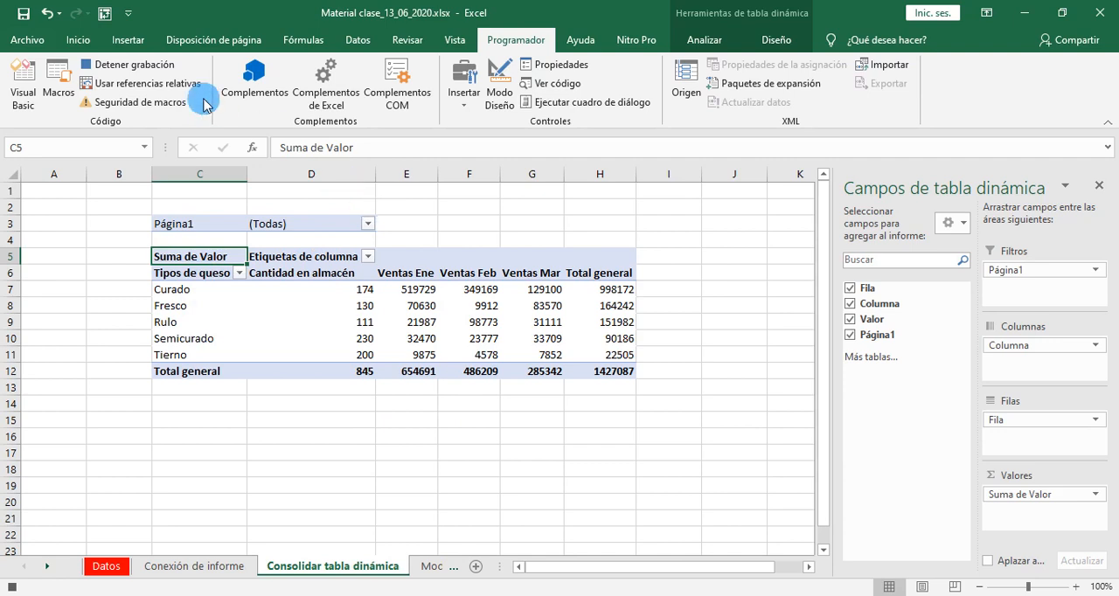
pyautogui.click(131, 65)
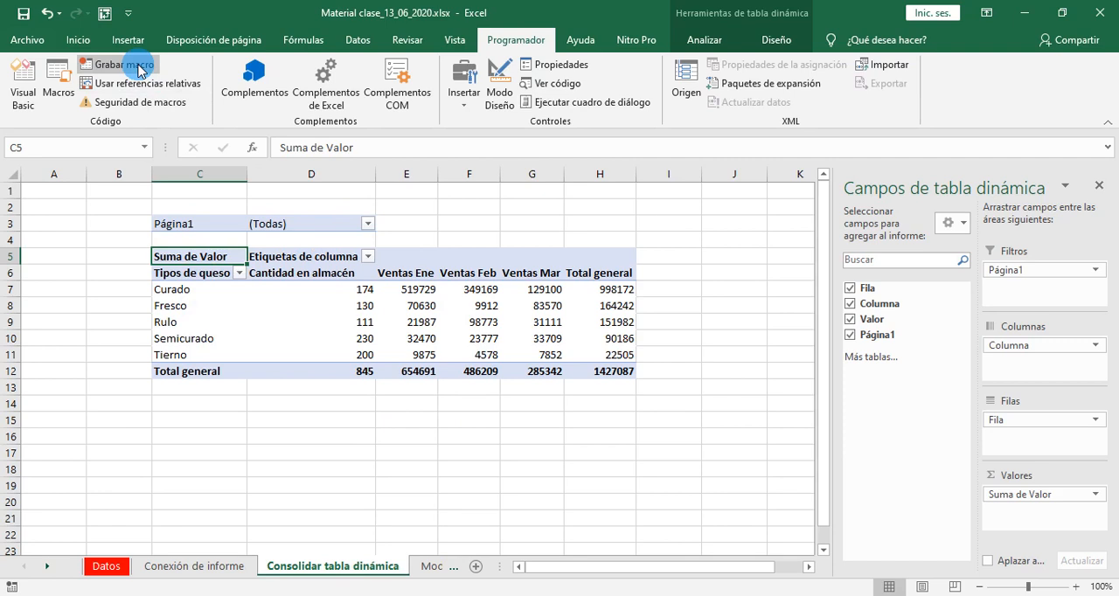
# - Open the Visual Basic editor, widen the project pane and open Módulo1 of Material clase_13_06_2020.xlsx
pyautogui.click(23, 83)
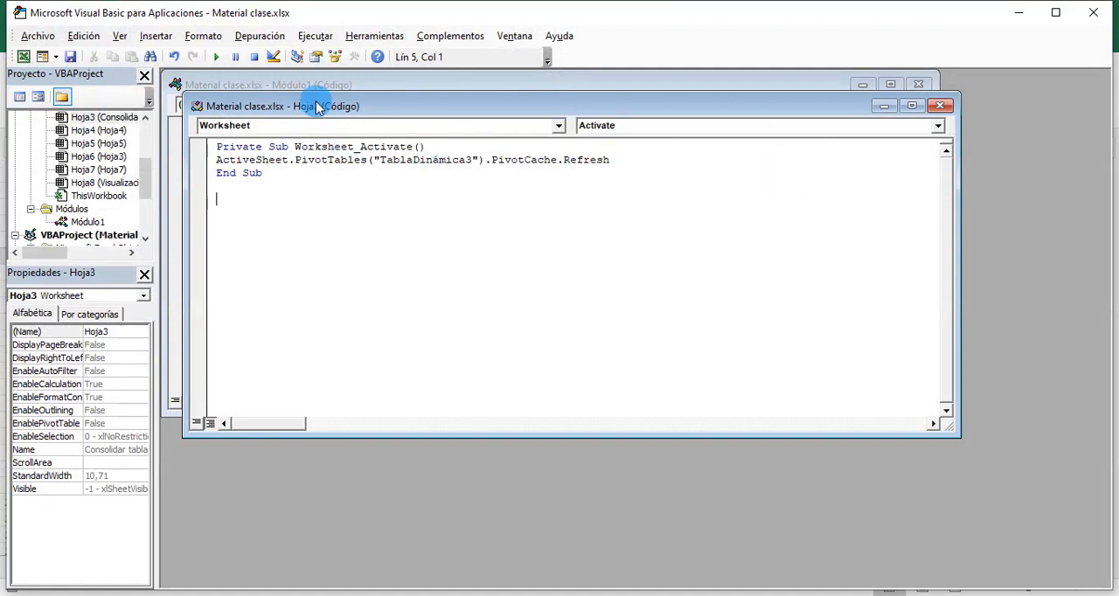
pyautogui.moveTo(317, 105); pyautogui.dragTo(290, 76)
pyautogui.moveTo(143, 171); pyautogui.dragTo(146, 224)
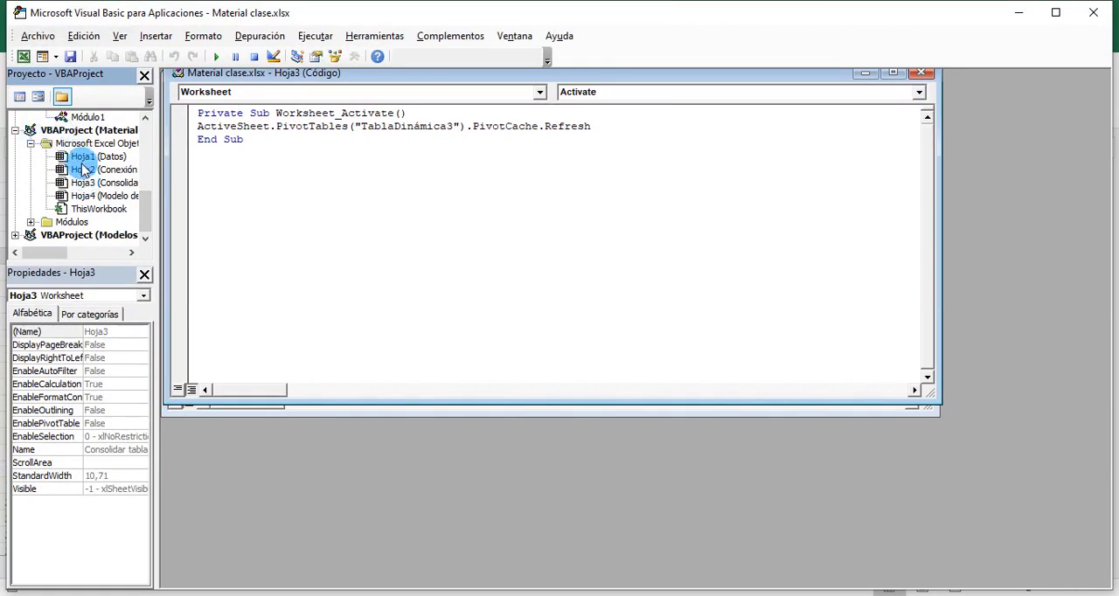
pyautogui.moveTo(164, 213); pyautogui.dragTo(313, 241)
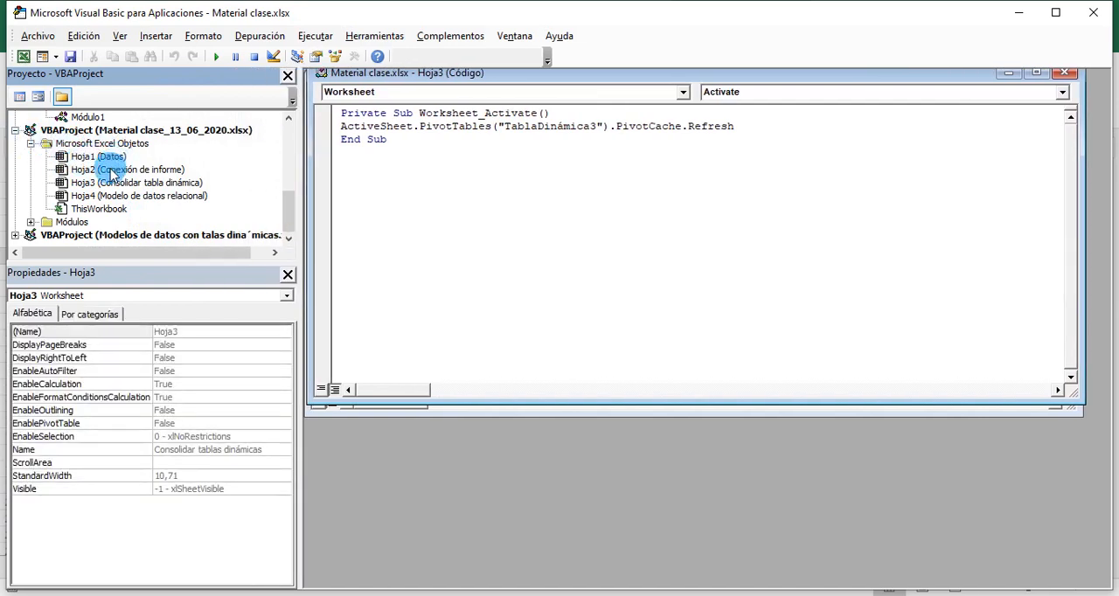
pyautogui.click(31, 223)
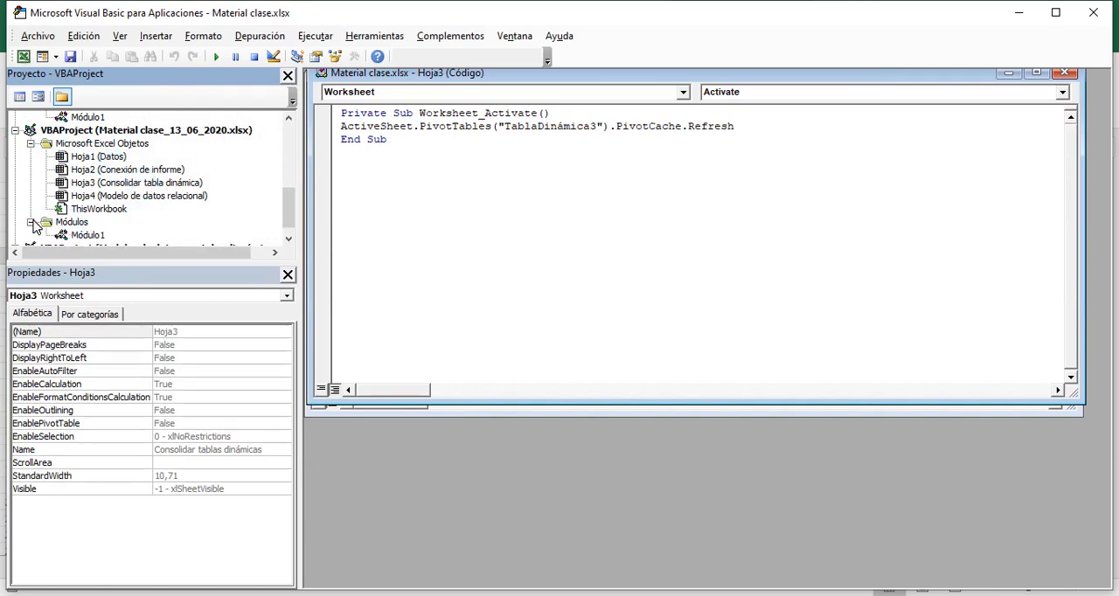
pyautogui.doubleClick(87, 236)
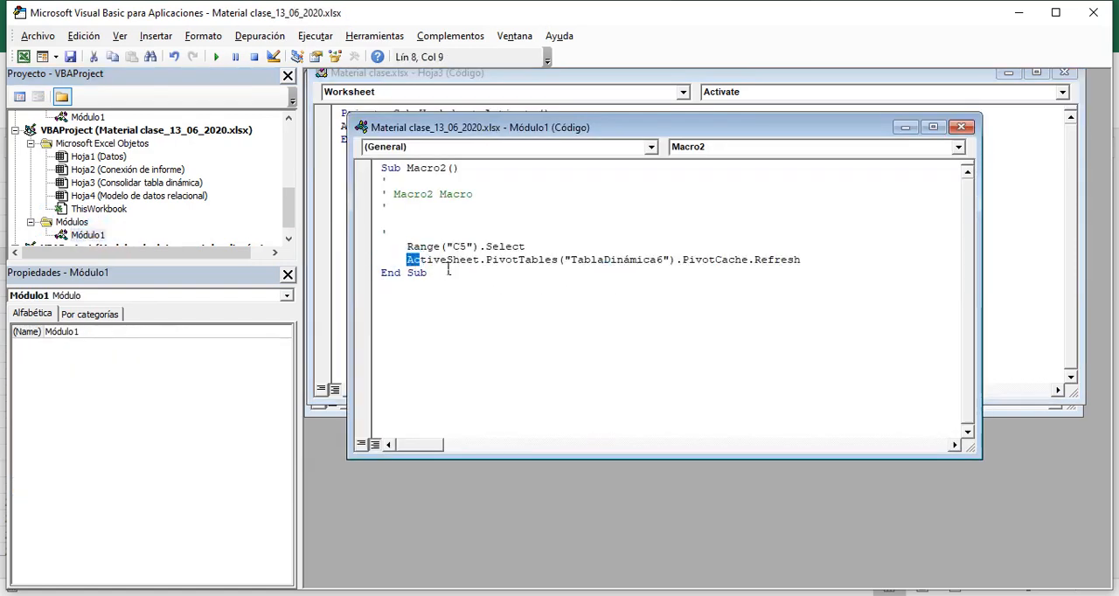
# - Cut the line ActiveSheet.PivotTables("TablaDinámica6").PivotCache.Refresh from Macro2
pyautogui.moveTo(448, 271); pyautogui.dragTo(807, 273)
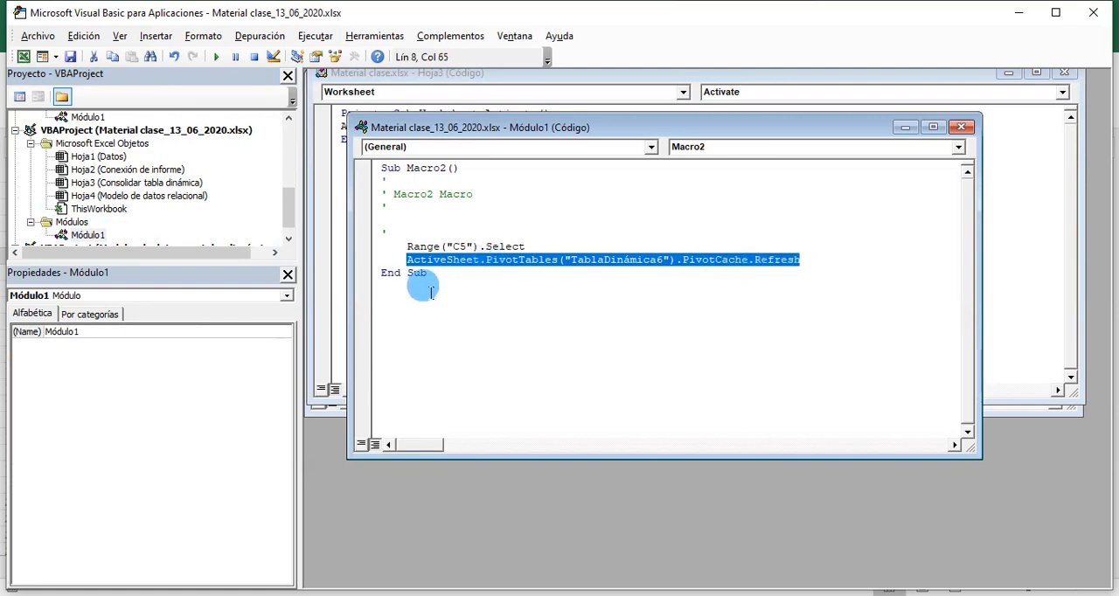
pyautogui.click(473, 306)
pyautogui.moveTo(408, 259); pyautogui.dragTo(811, 264)
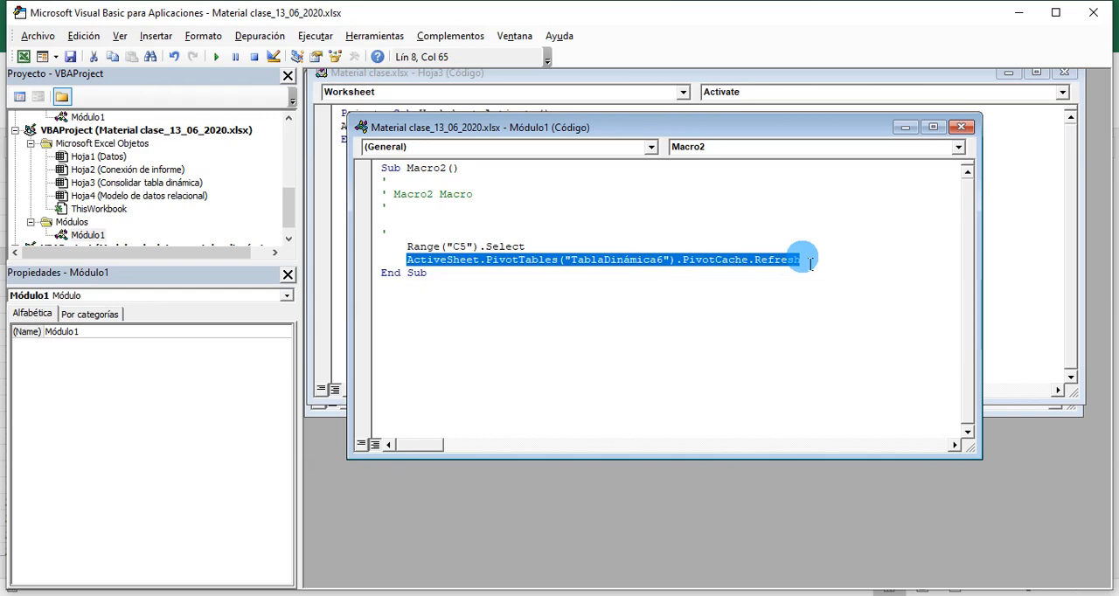
pyautogui.hotkey('ctrl', 'x')
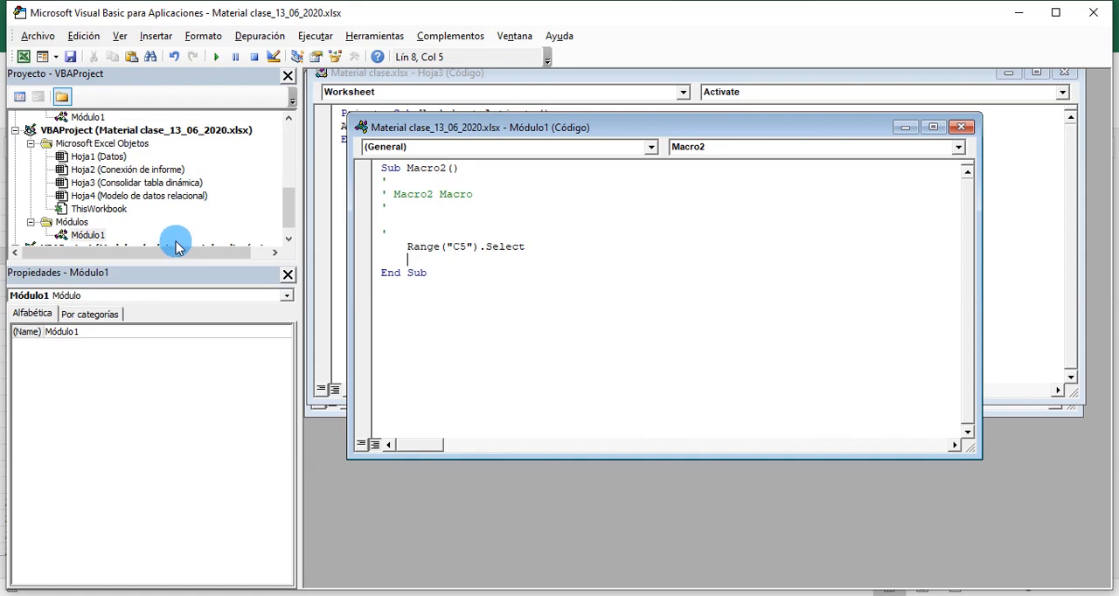
# - Open the code of Hoja3 (Consolidar tabla dinámica) and add a Worksheet Activate event procedure
pyautogui.doubleClick(122, 186)
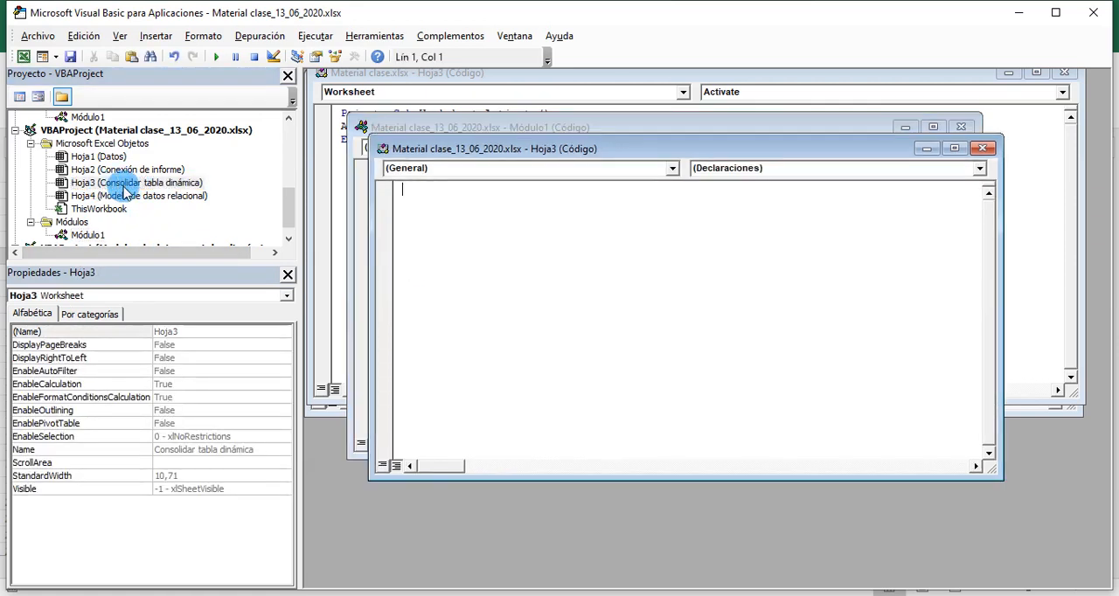
pyautogui.click(671, 169)
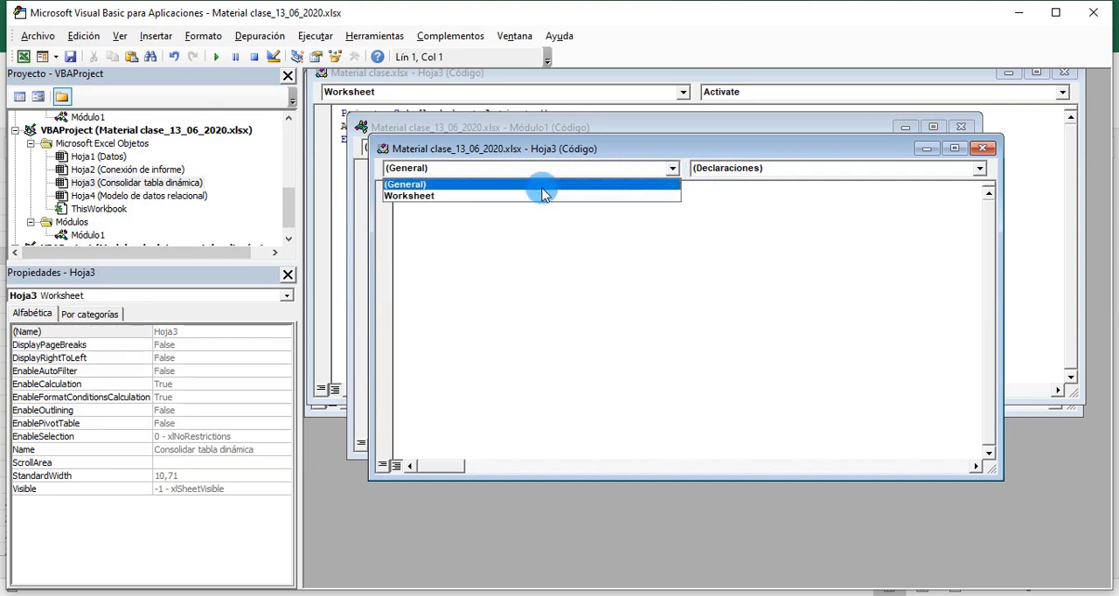
pyautogui.click(436, 197)
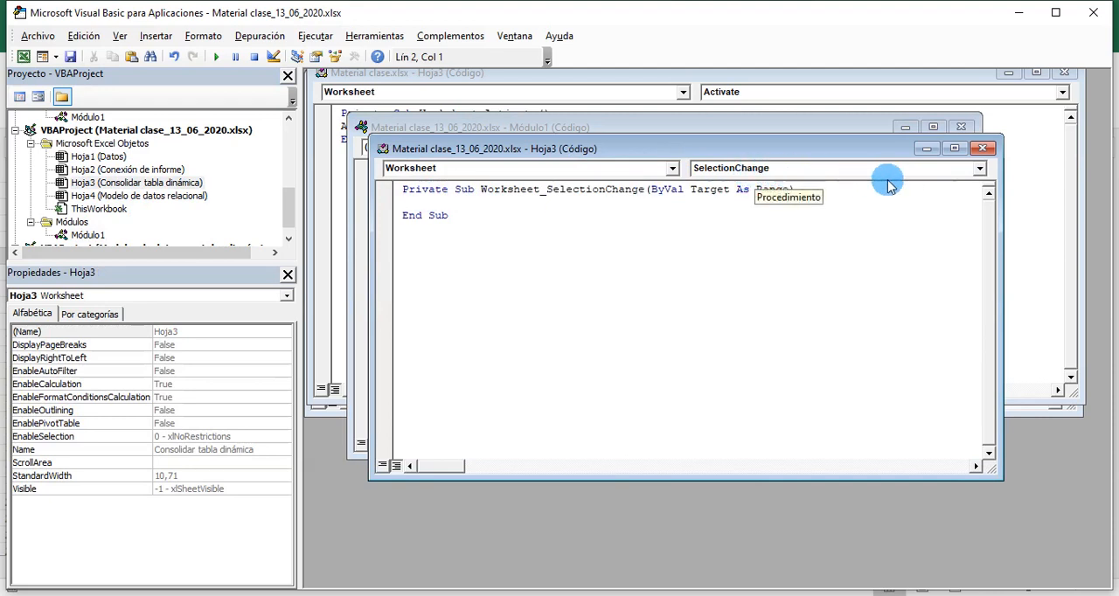
pyautogui.click(979, 168)
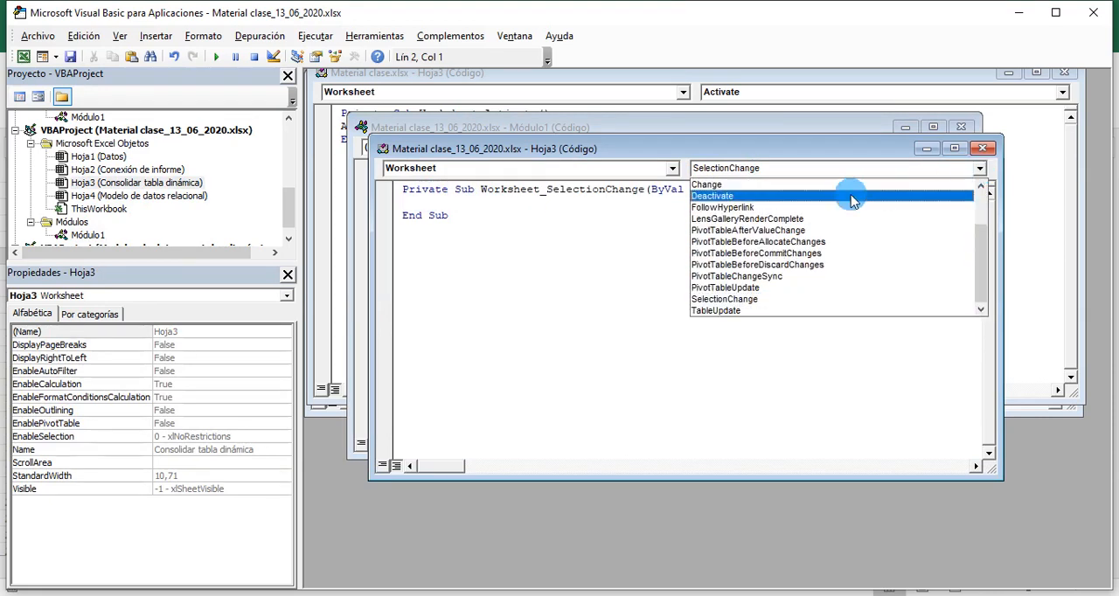
pyautogui.moveTo(978, 259); pyautogui.dragTo(983, 203)
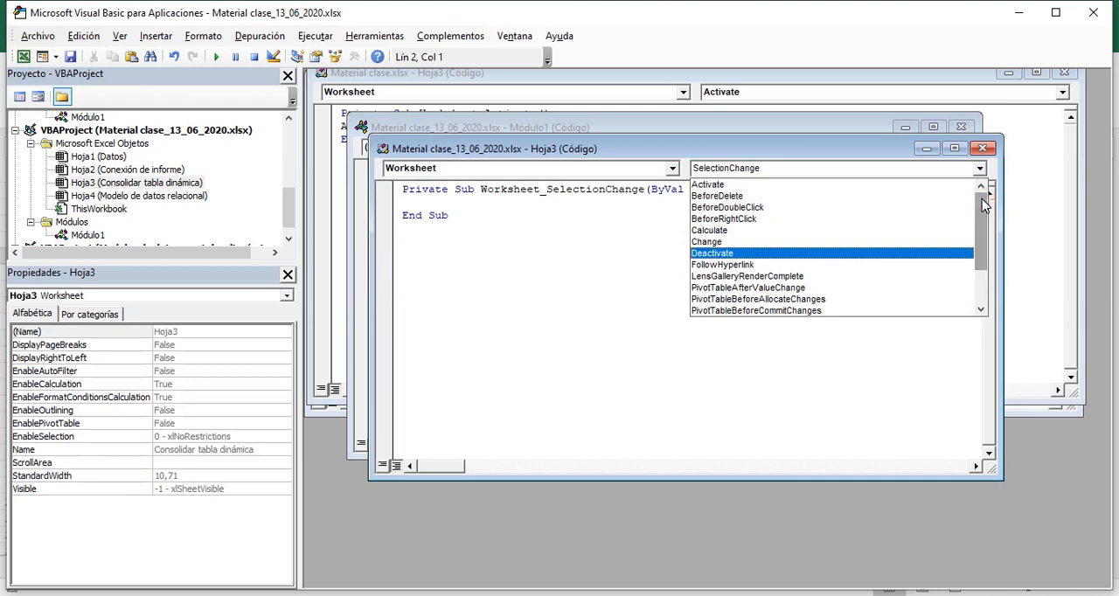
pyautogui.click(713, 186)
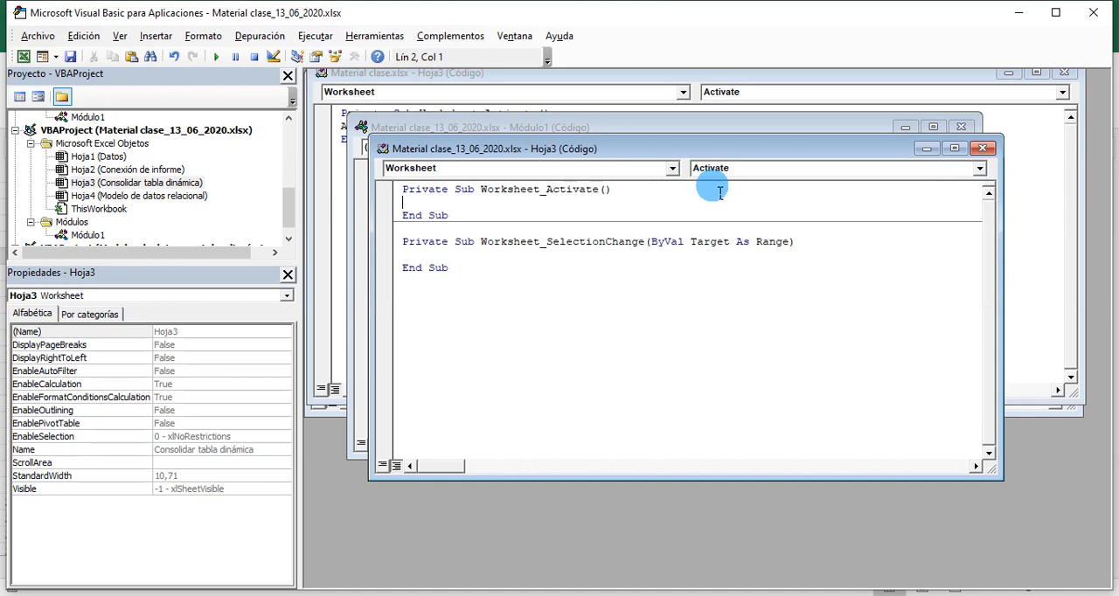
# - Paste the cut PivotCache.Refresh line for TablaDinámica6 into Worksheet_Activate and delete the empty Worksheet_SelectionChange procedure
pyautogui.click(414, 206)
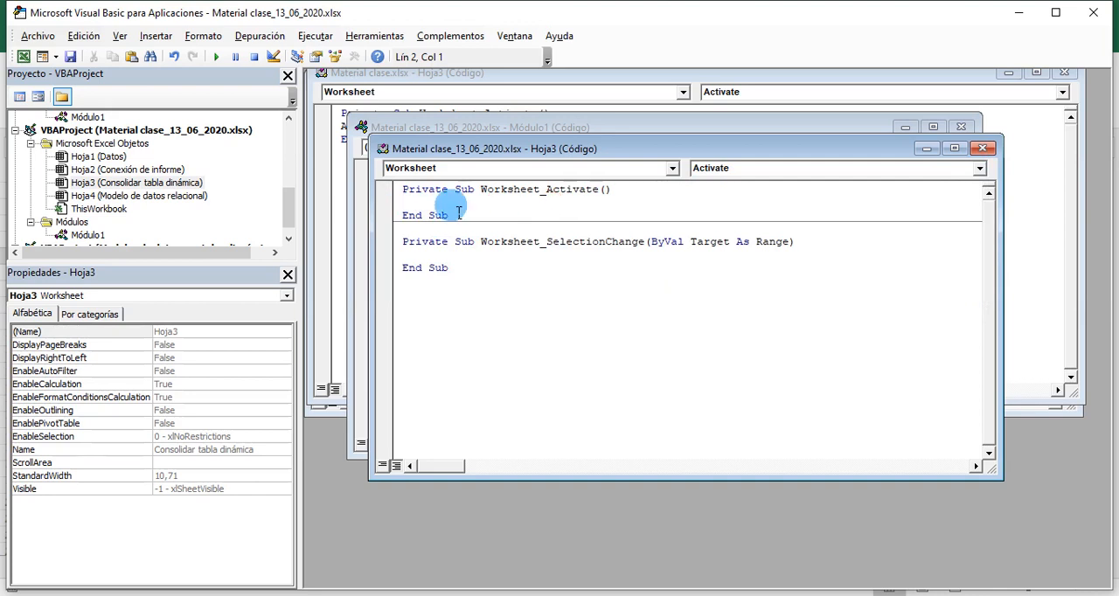
pyautogui.hotkey('ctrl', 'v')
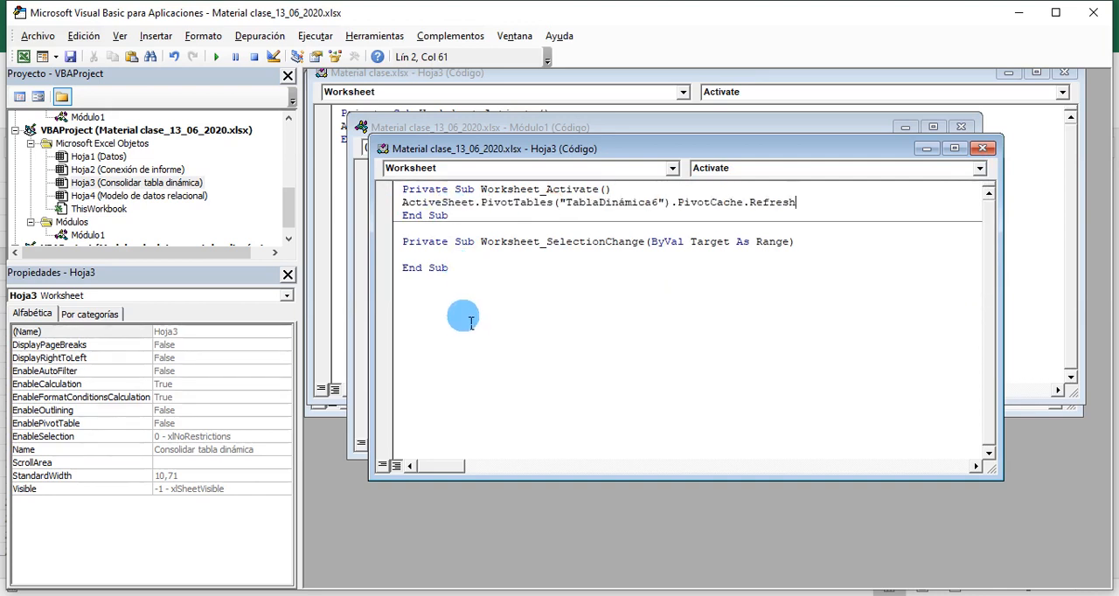
pyautogui.moveTo(464, 273); pyautogui.dragTo(417, 245)
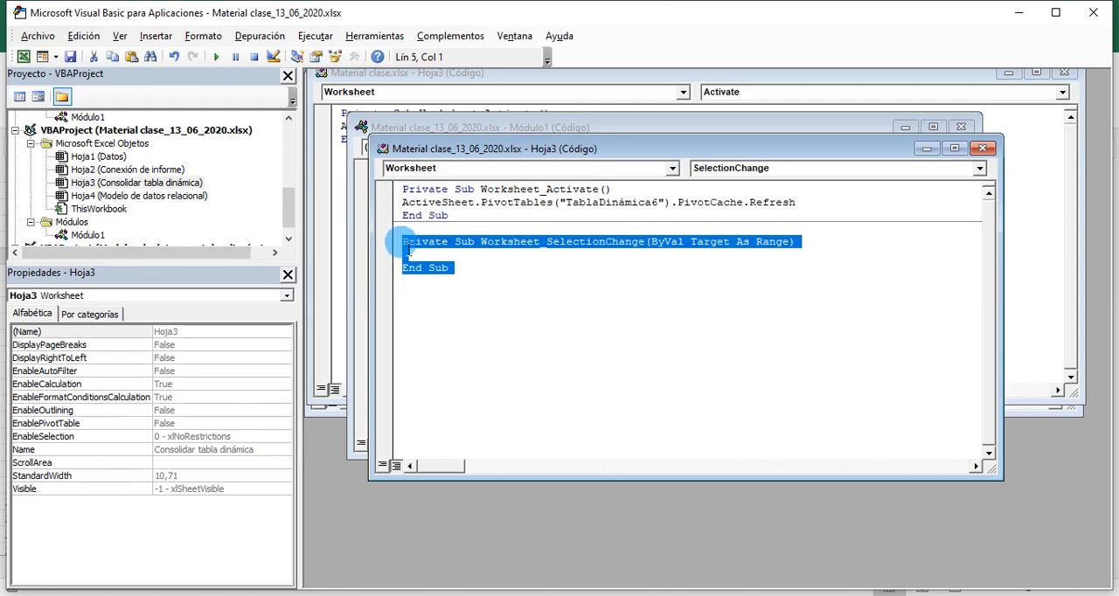
pyautogui.press('Delete')
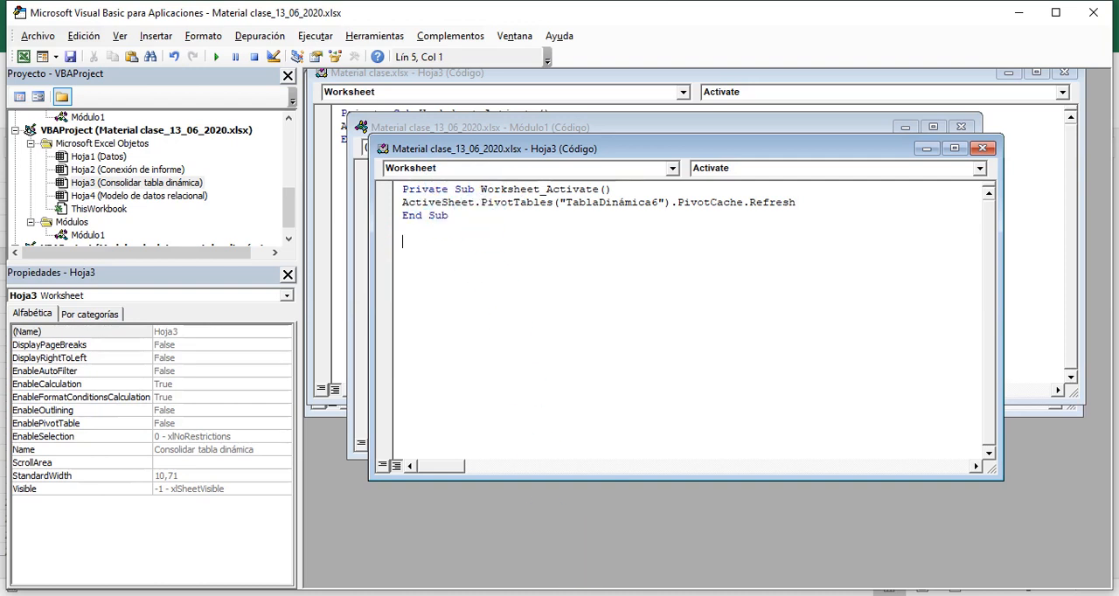
# - Switch to the Material clase_13_06_2020.xlsx workbook in Excel and alternate between the Conexión de informe and Consolidar tabla dinámica sheets
pyautogui.click(542, 595)
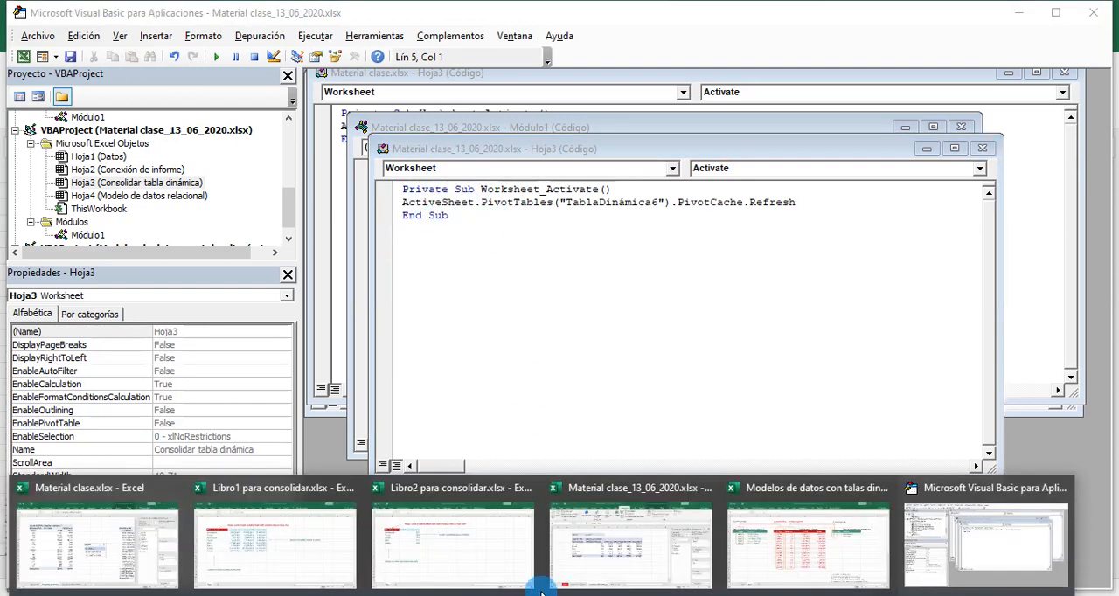
pyautogui.click(629, 545)
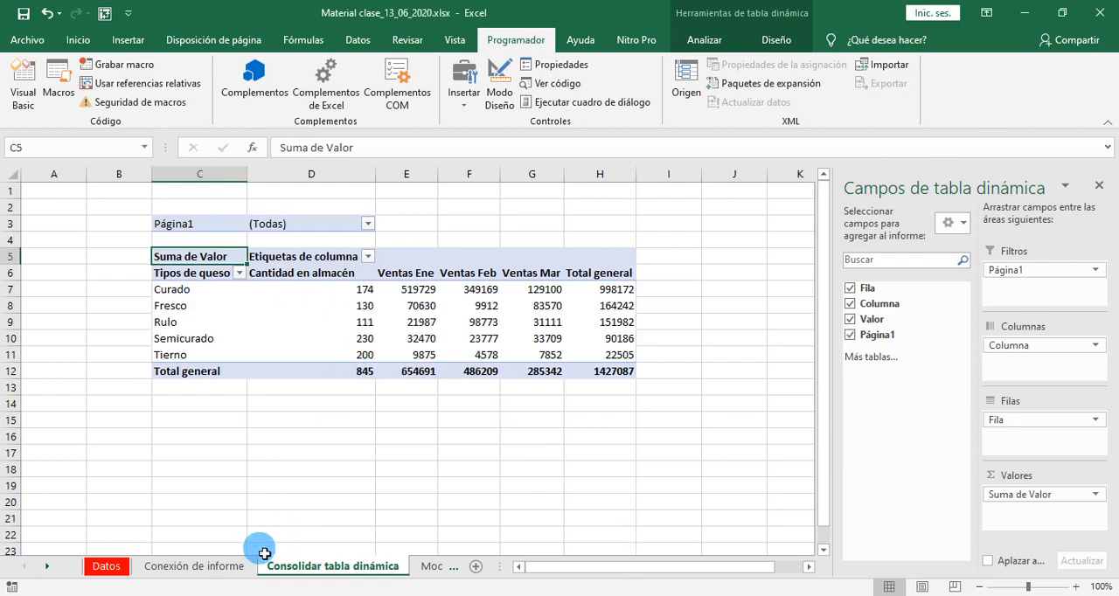
pyautogui.click(219, 566)
pyautogui.click(293, 566)
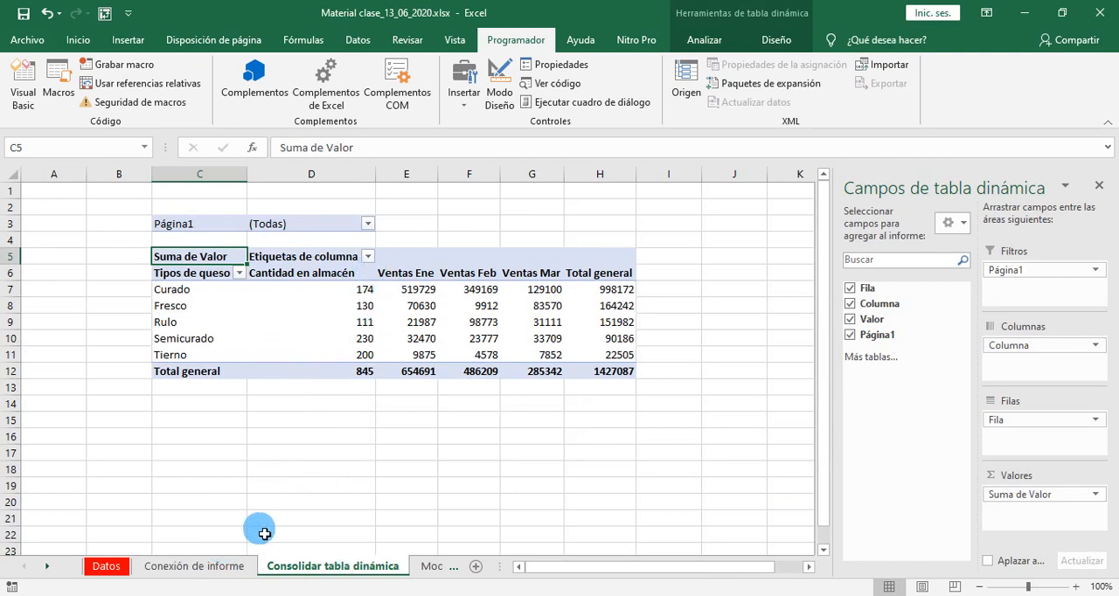
pyautogui.click(195, 570)
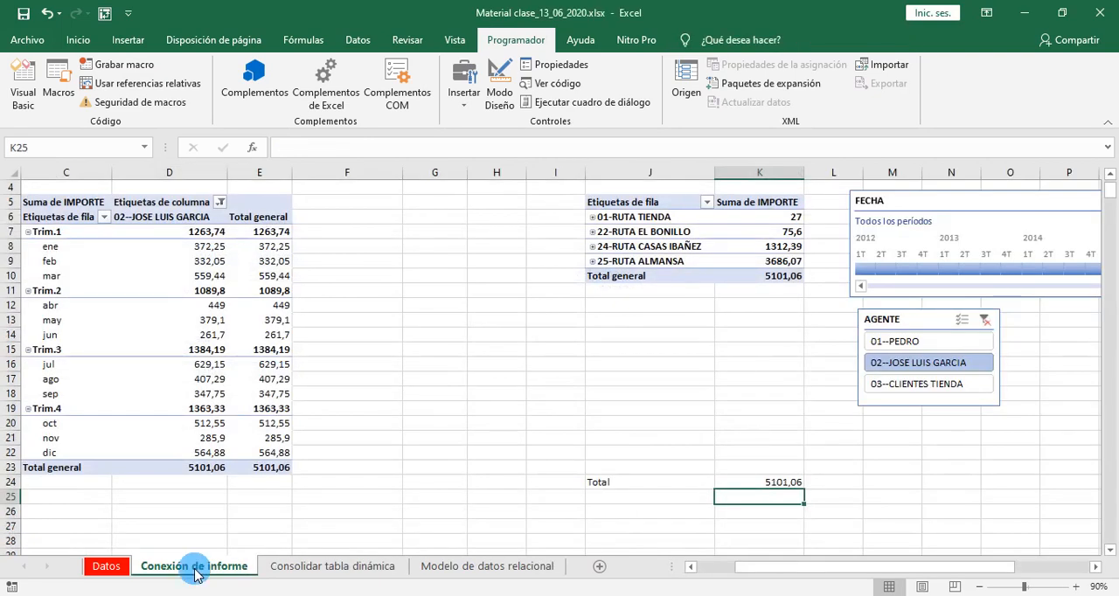
pyautogui.click(332, 573)
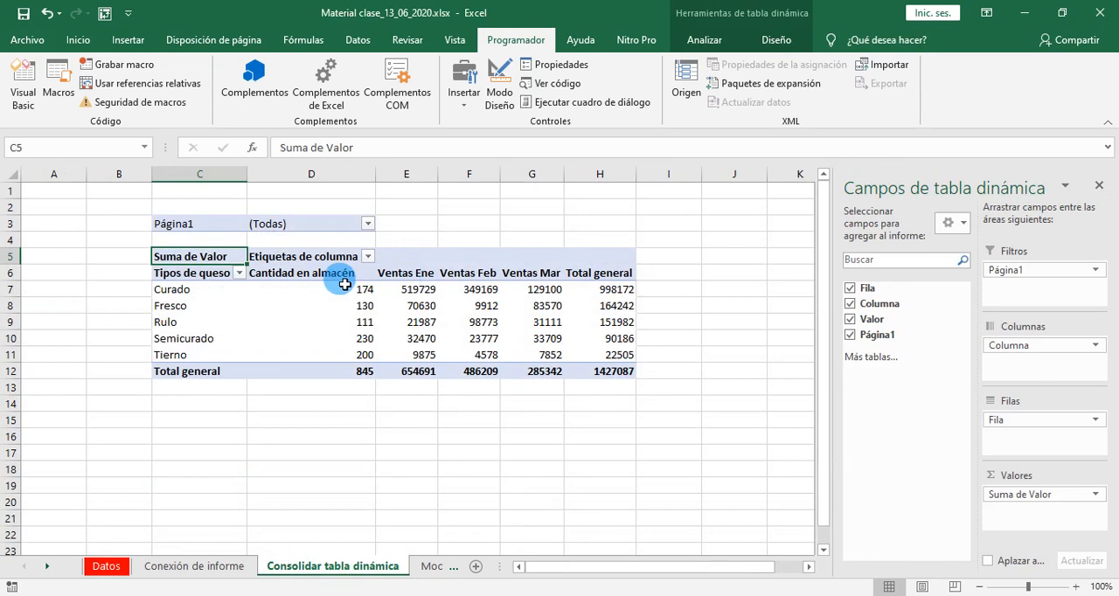
# - Switch to the Libro2 para consolidar workbook and set the Fresco stock quantity in C7 to 120
pyautogui.moveTo(537, 593)
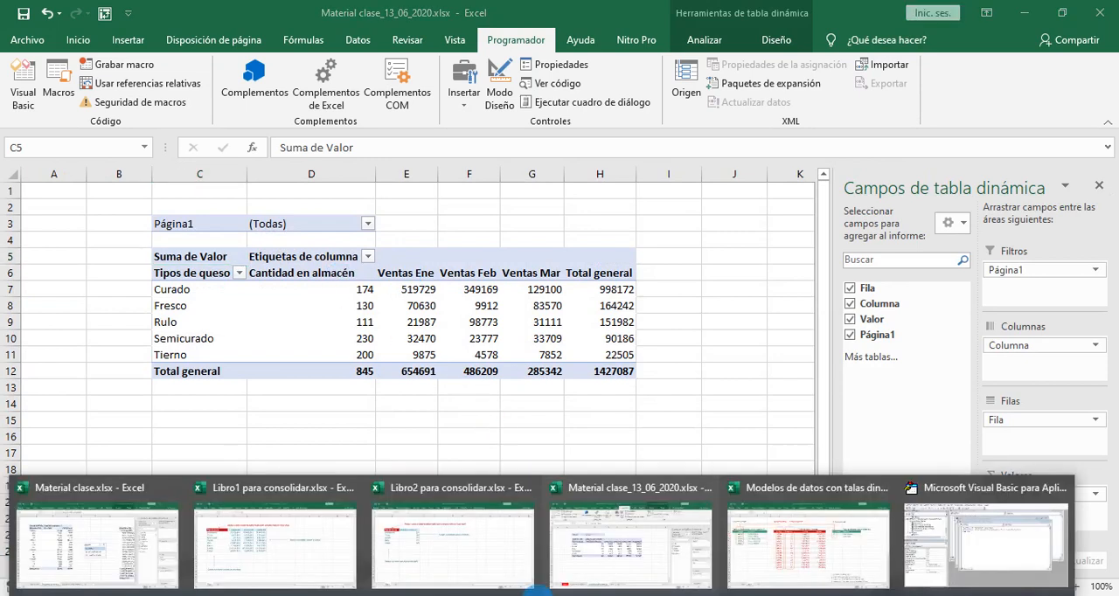
pyautogui.click(407, 533)
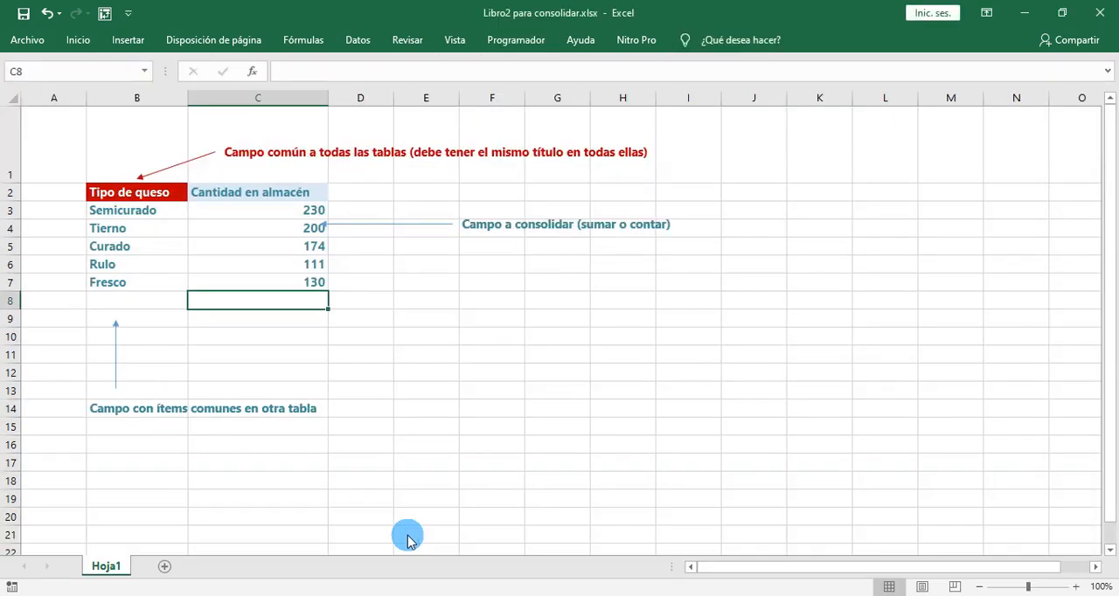
pyautogui.doubleClick(320, 285)
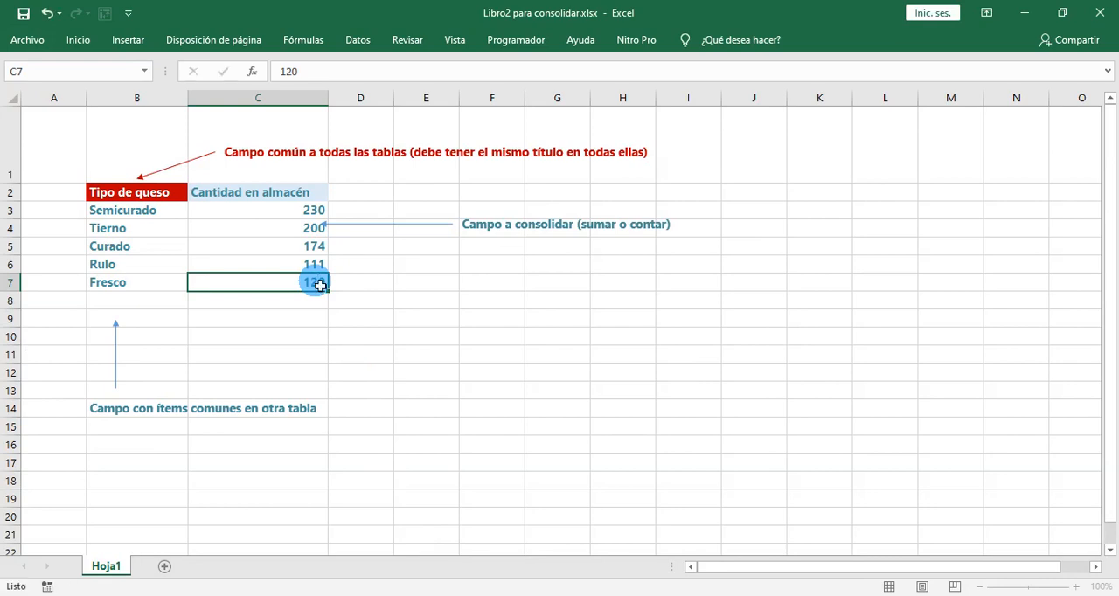
pyautogui.press('Return')
# - Return to Material clase_13_06_2020.xlsx, reactivate the Consolidar tabla dinámica sheet from Conexión de informe and check the Fresco quantity in D8
pyautogui.moveTo(501, 594)
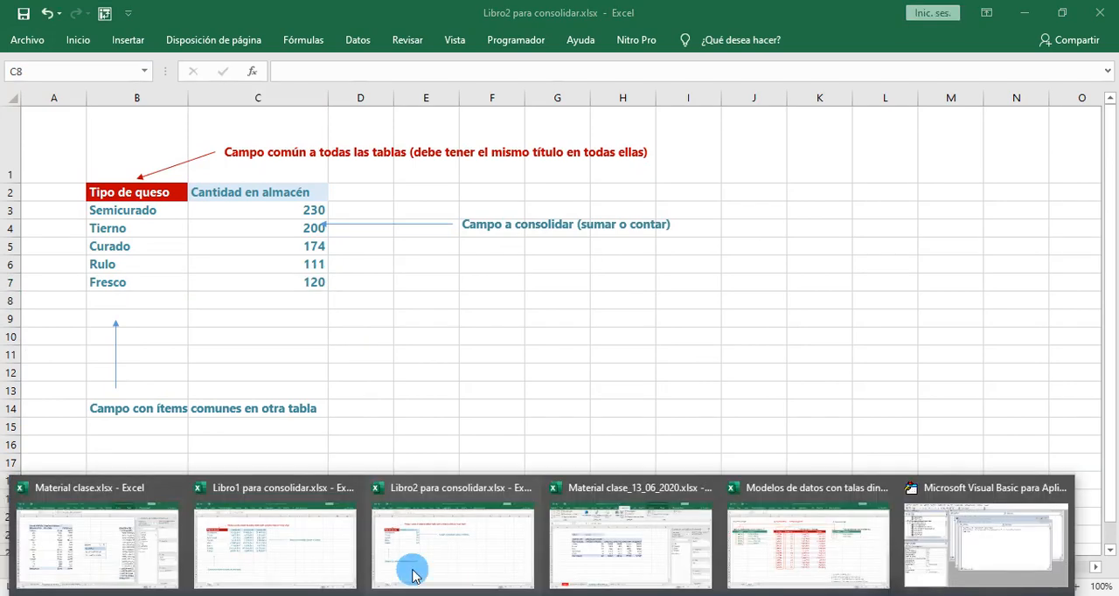
pyautogui.click(606, 542)
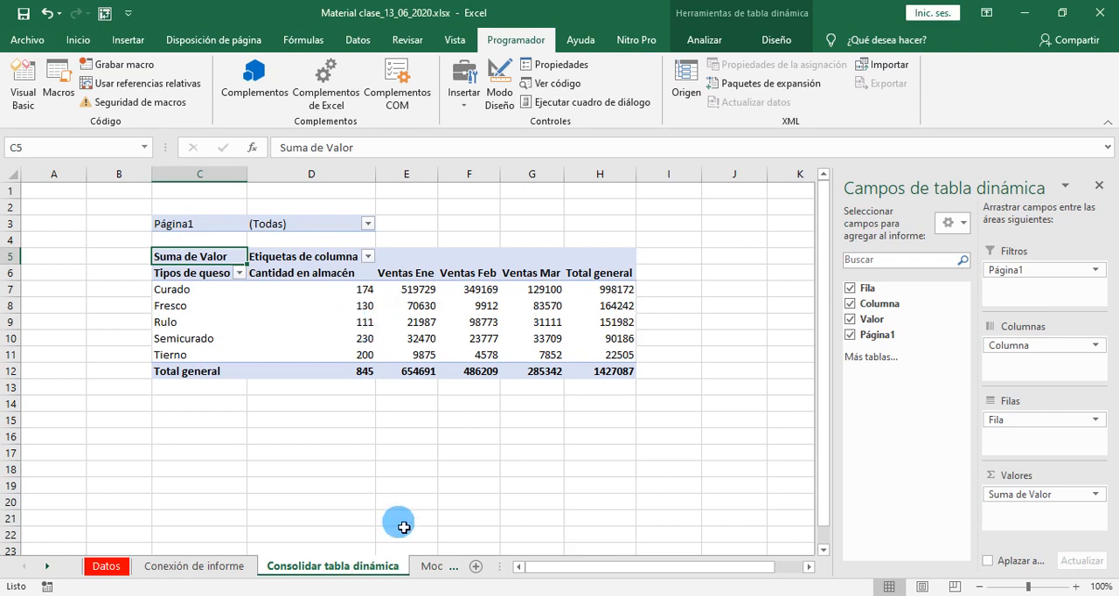
pyautogui.doubleClick(314, 568)
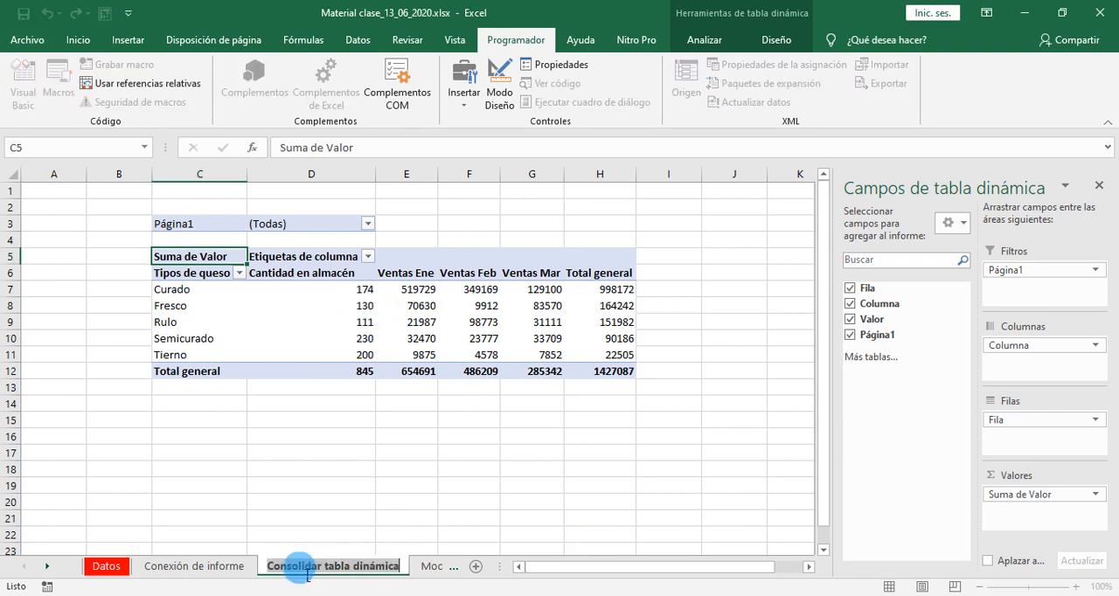
pyautogui.click(219, 568)
pyautogui.click(199, 567)
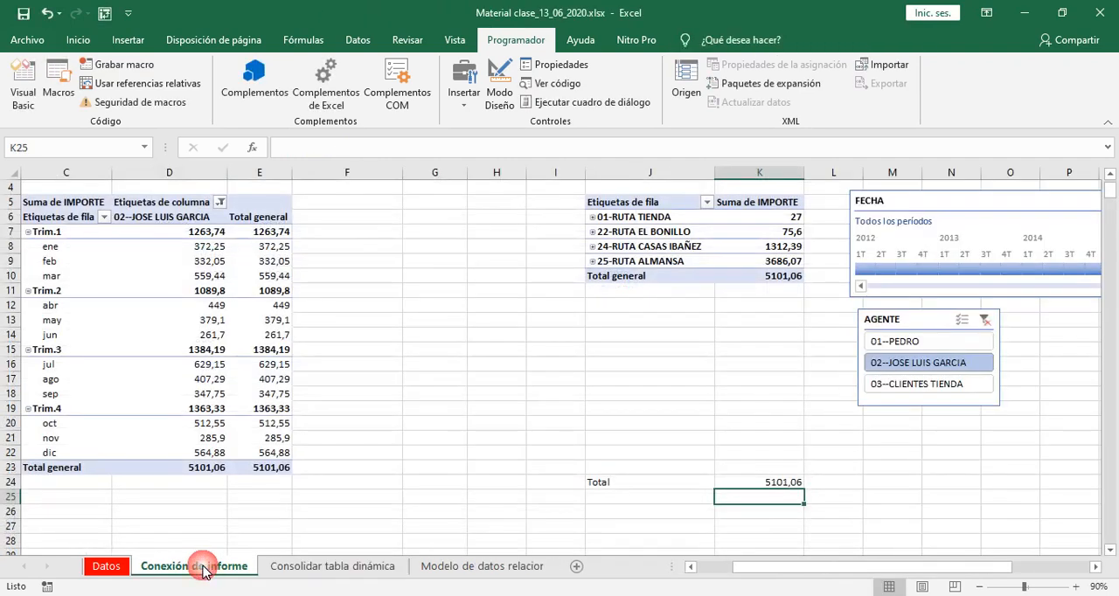
pyautogui.click(313, 566)
pyautogui.click(365, 309)
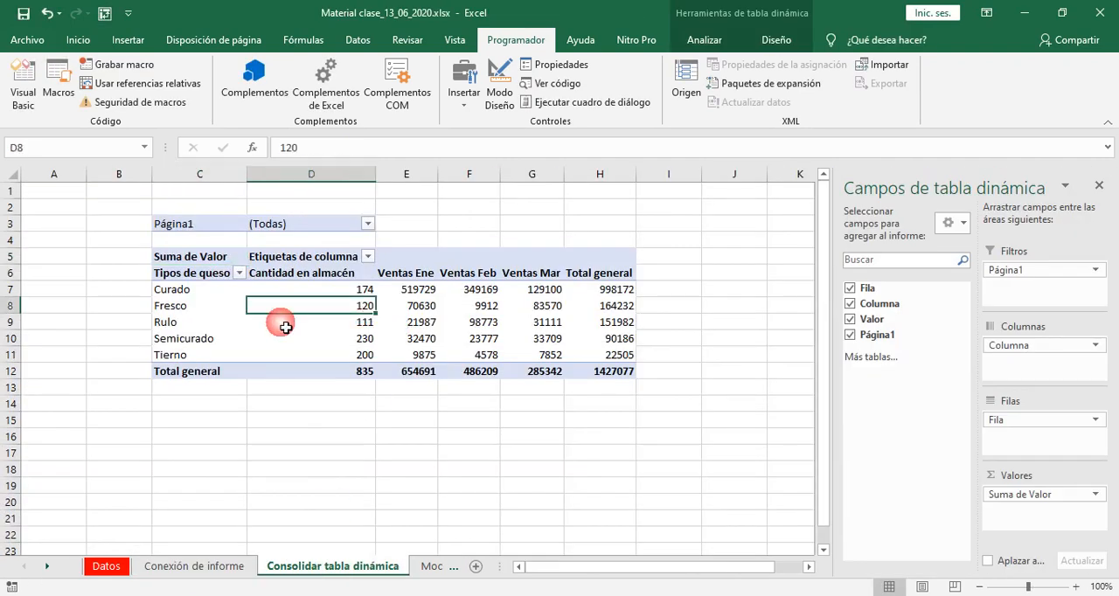
# - Switch back to Libro2 para consolidar and set the Fresco stock quantity in C7 to 130
pyautogui.moveTo(354, 342)
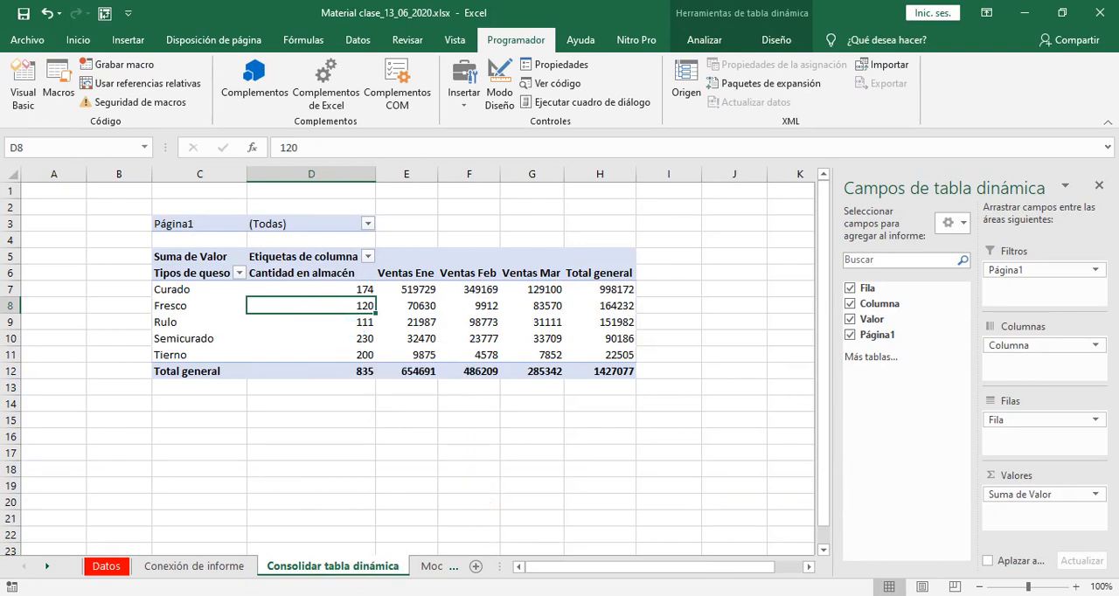
pyautogui.click(445, 577)
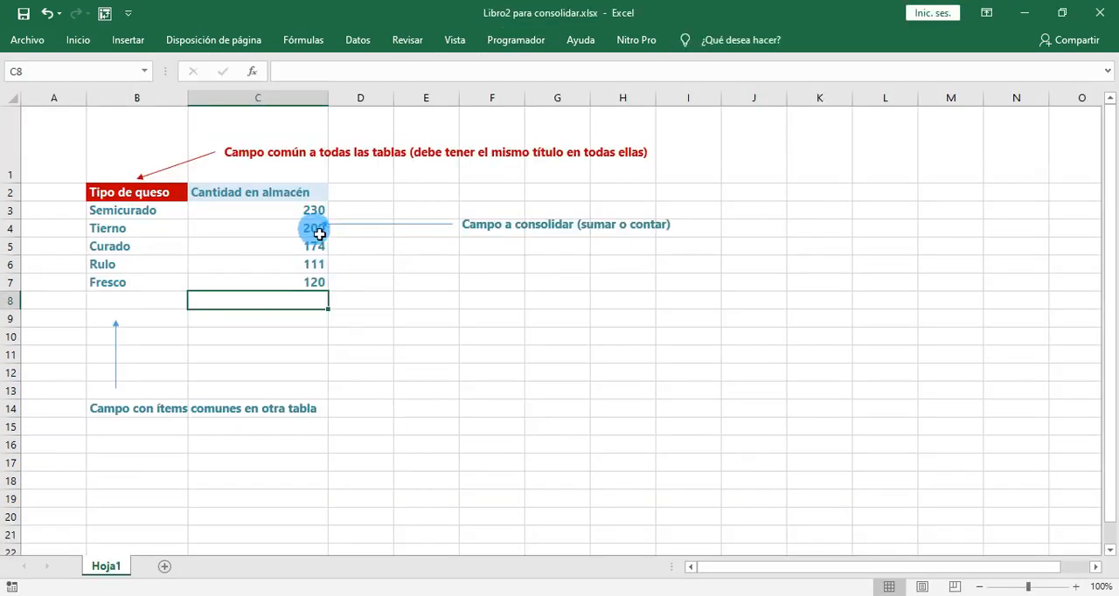
pyautogui.doubleClick(321, 282)
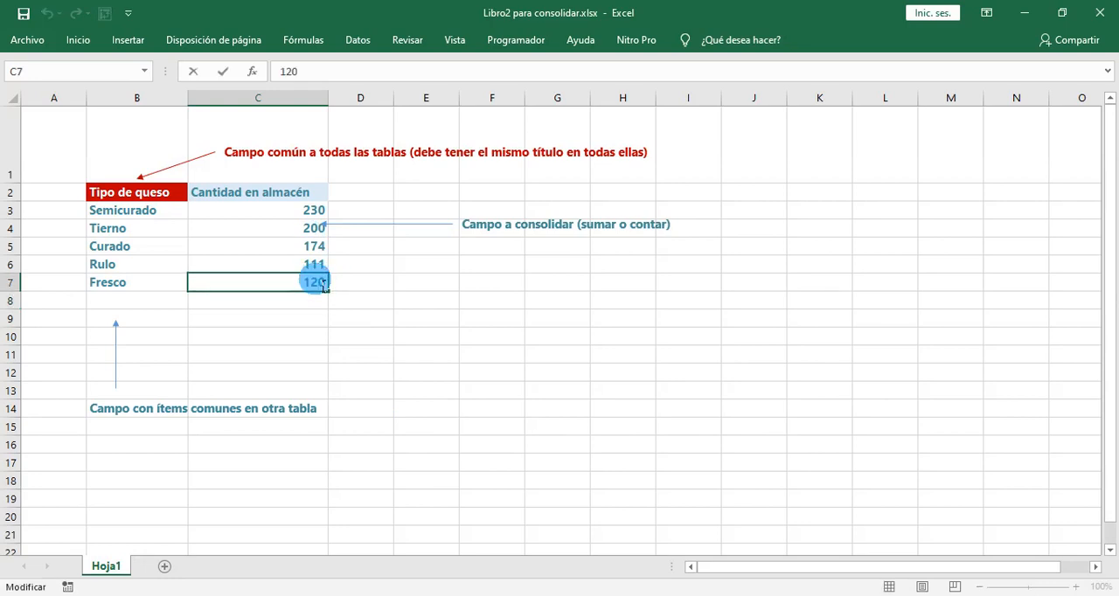
pyautogui.press('Return')
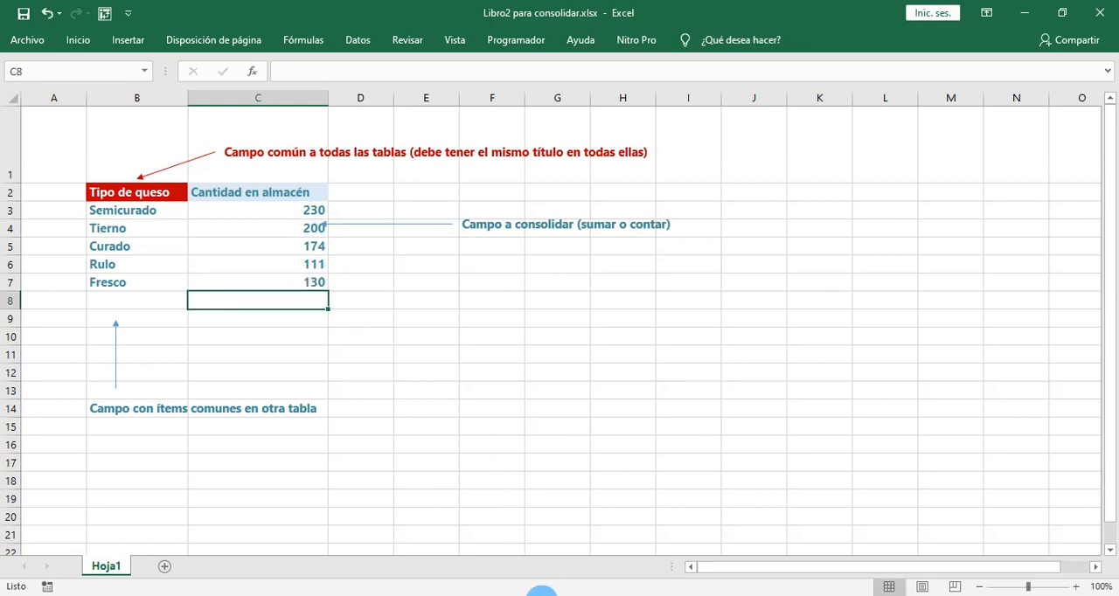
# - Return to the Material clase_13_06_2020.xlsx workbook, reactivate Consolidar tabla dinámica to refresh its pivot table, and close the pivot table field list
pyautogui.moveTo(462, 559)
pyautogui.click(638, 544)
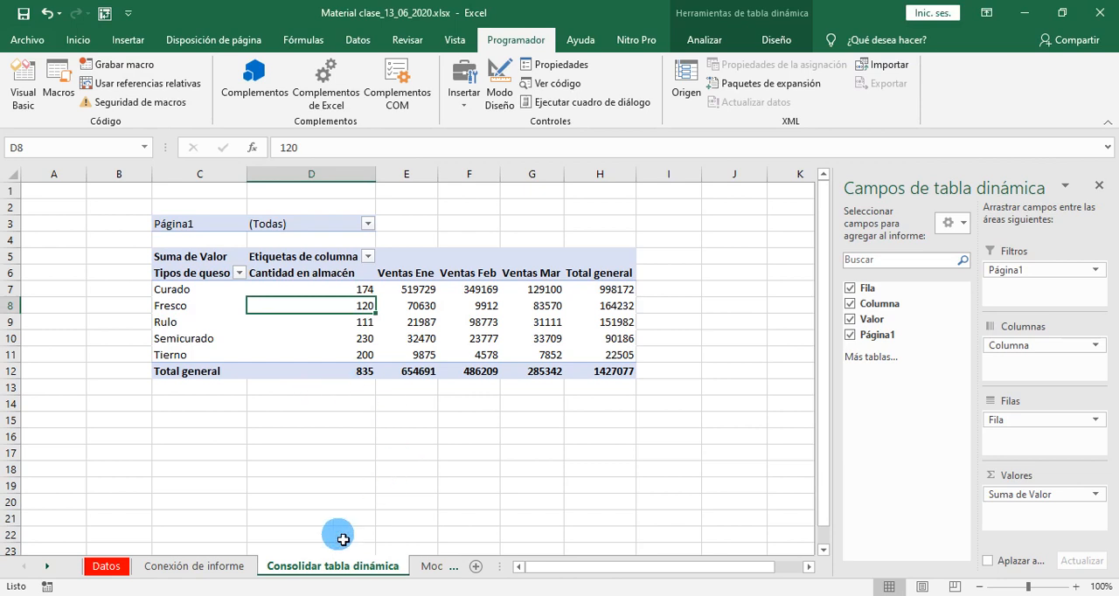
pyautogui.click(173, 567)
pyautogui.click(297, 567)
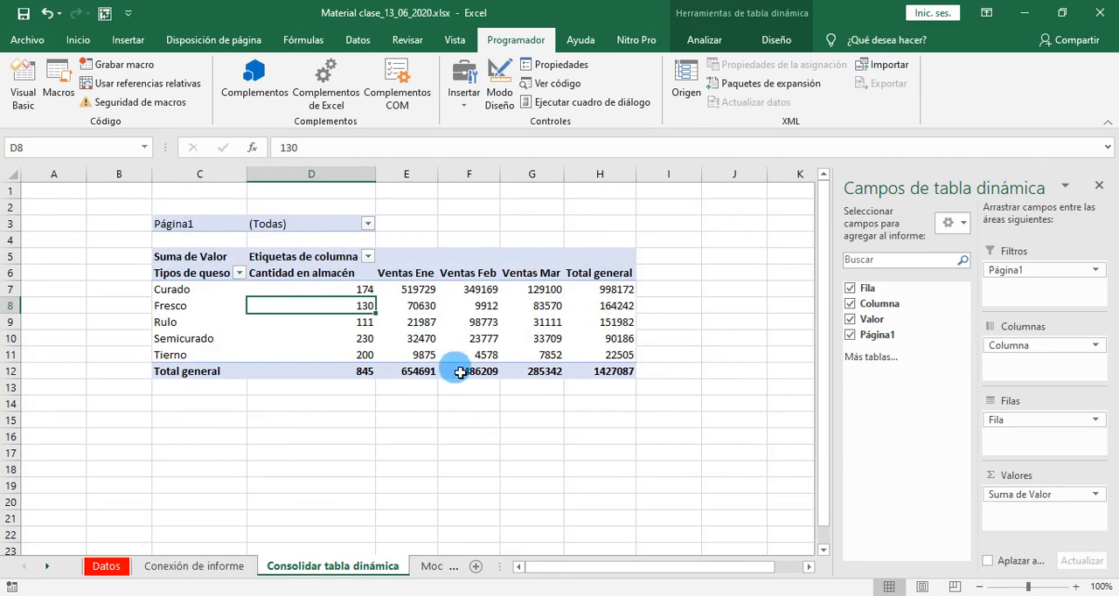
pyautogui.click(1101, 188)
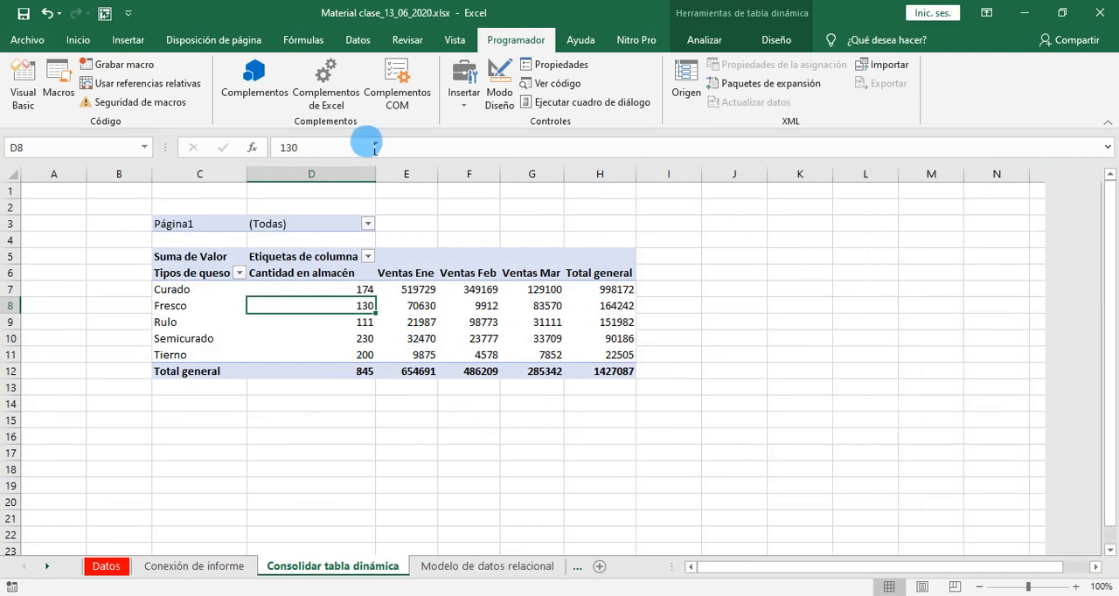
# - Save the workbook on the desktop as the macro-enabled file Material clase_13_06_2020.xlsm
pyautogui.click(24, 13)
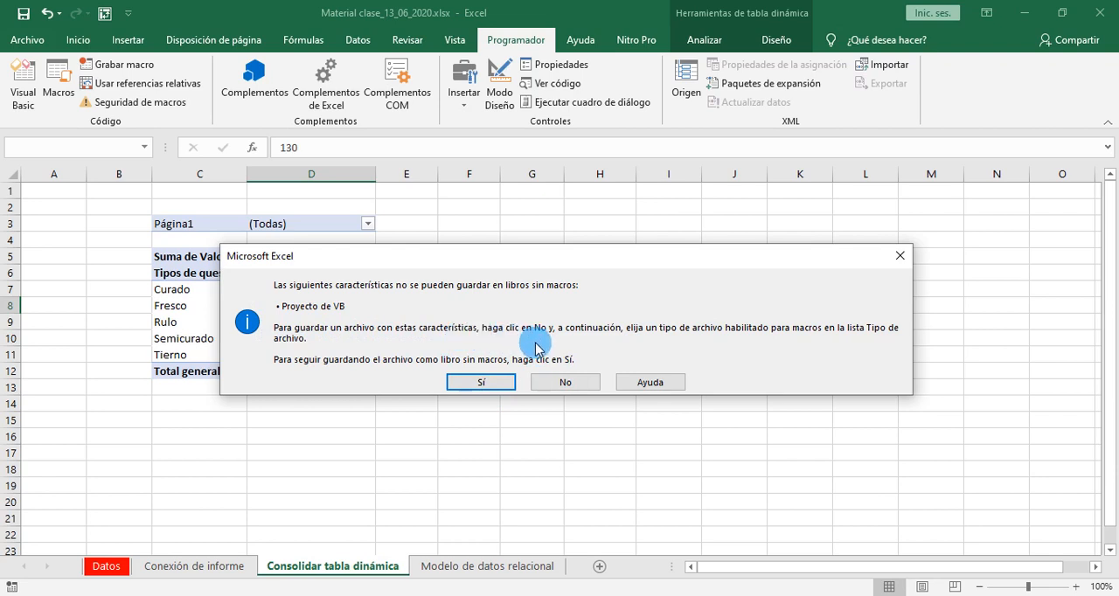
pyautogui.click(577, 382)
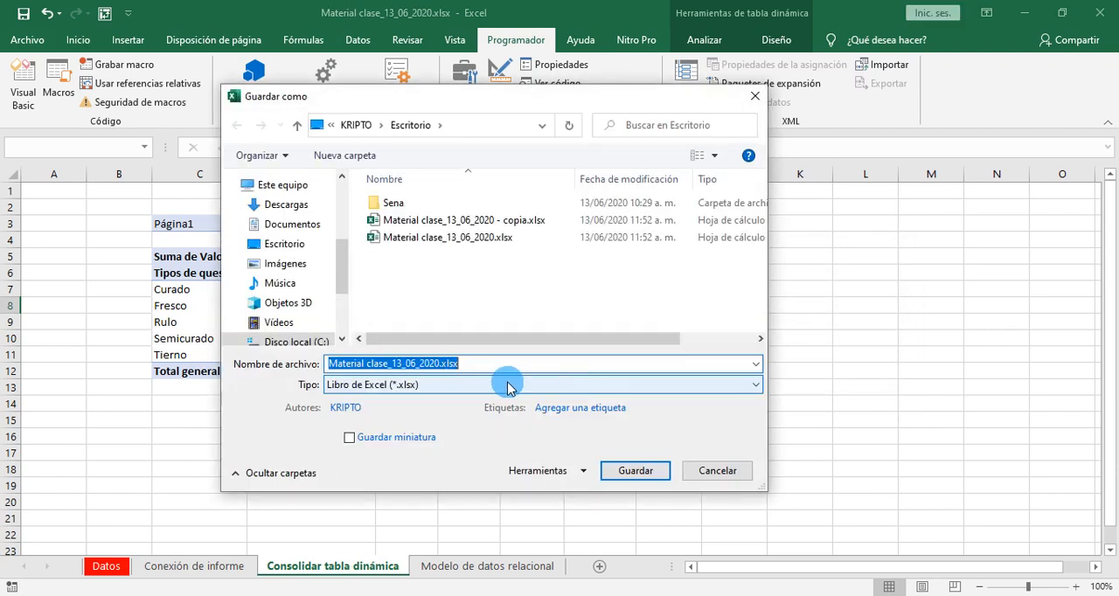
pyautogui.click(419, 388)
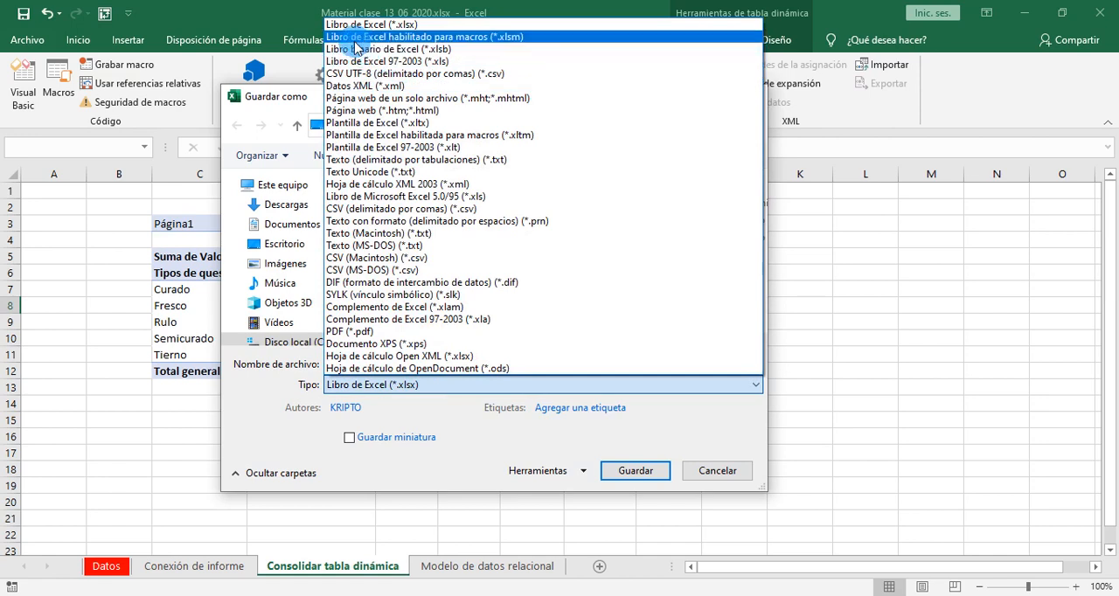
pyautogui.click(405, 37)
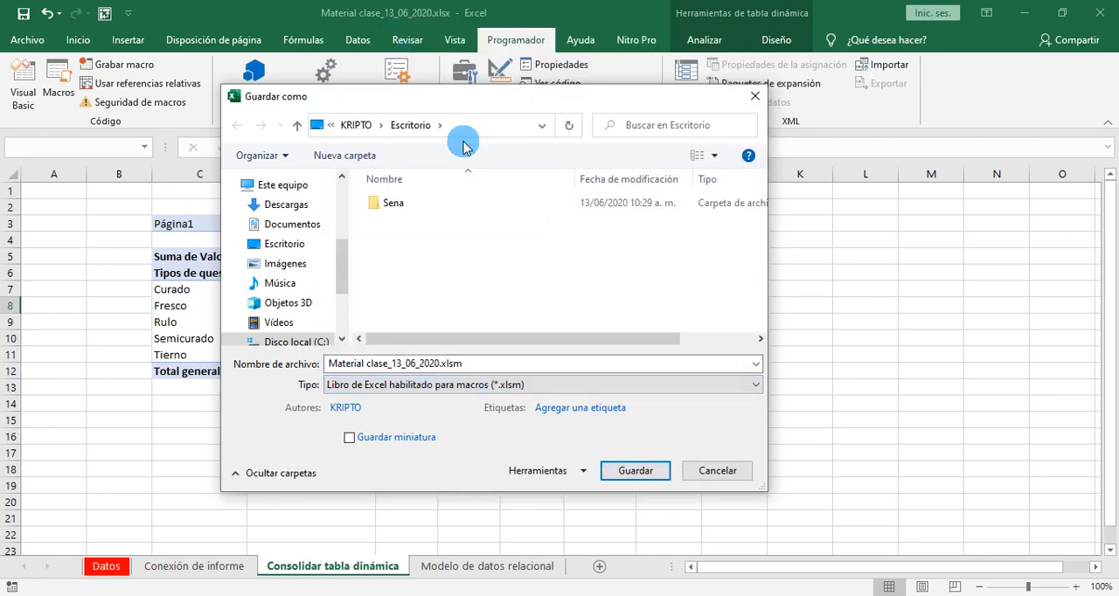
pyautogui.click(635, 471)
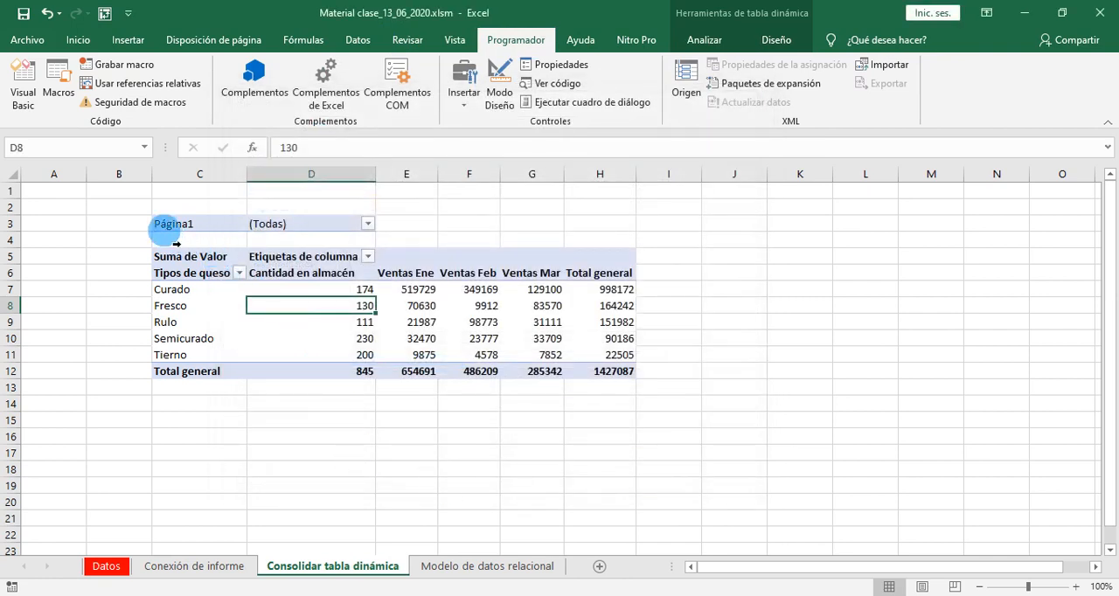
# - Reactivate the Consolidar tabla dinámica sheet from Conexión de informe and check the Fresco row in the pivot table
pyautogui.moveTo(171, 232); pyautogui.dragTo(616, 424)
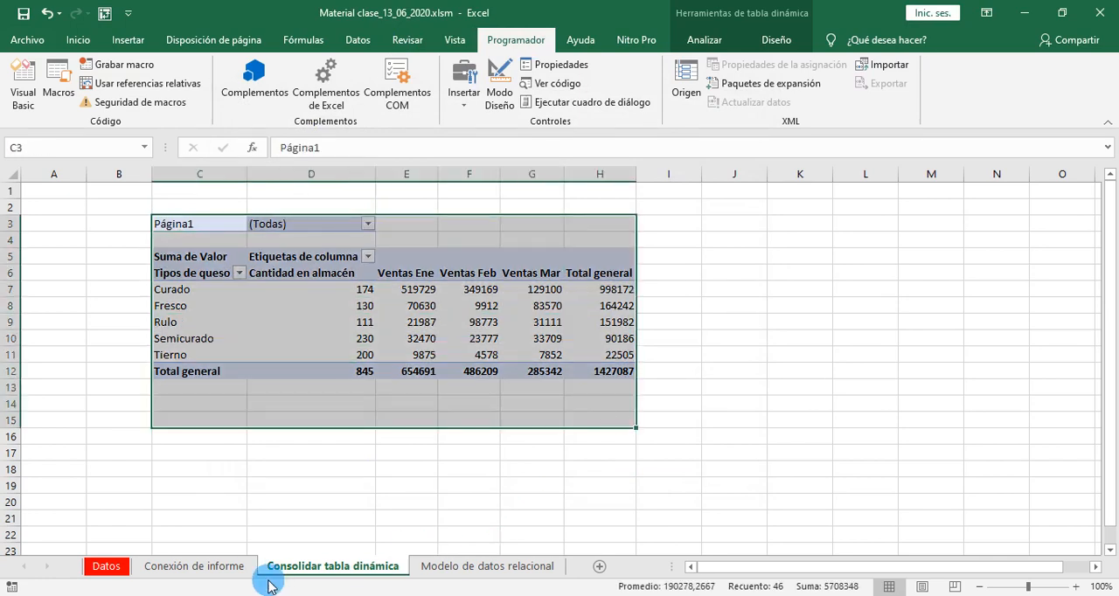
pyautogui.click(207, 569)
pyautogui.click(319, 567)
pyautogui.click(312, 323)
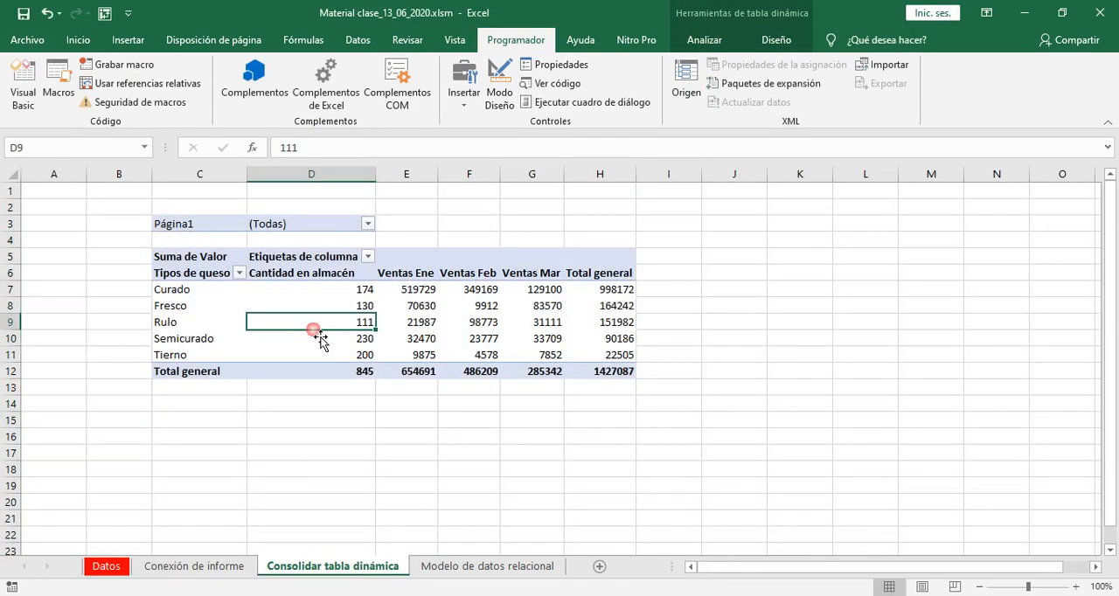
pyautogui.moveTo(190, 307); pyautogui.dragTo(363, 308)
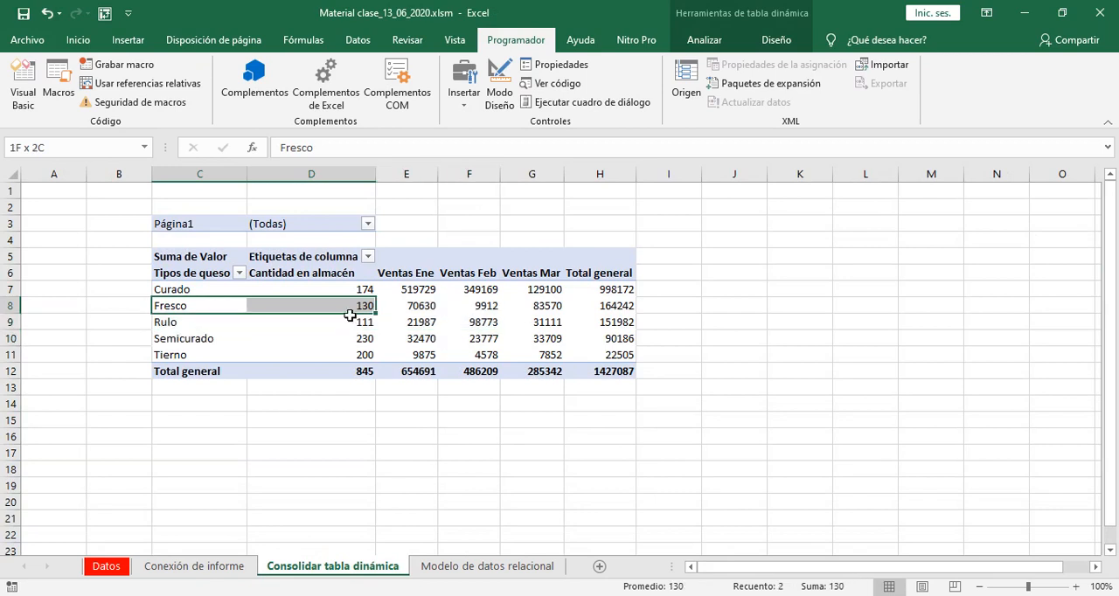
pyautogui.click(680, 345)
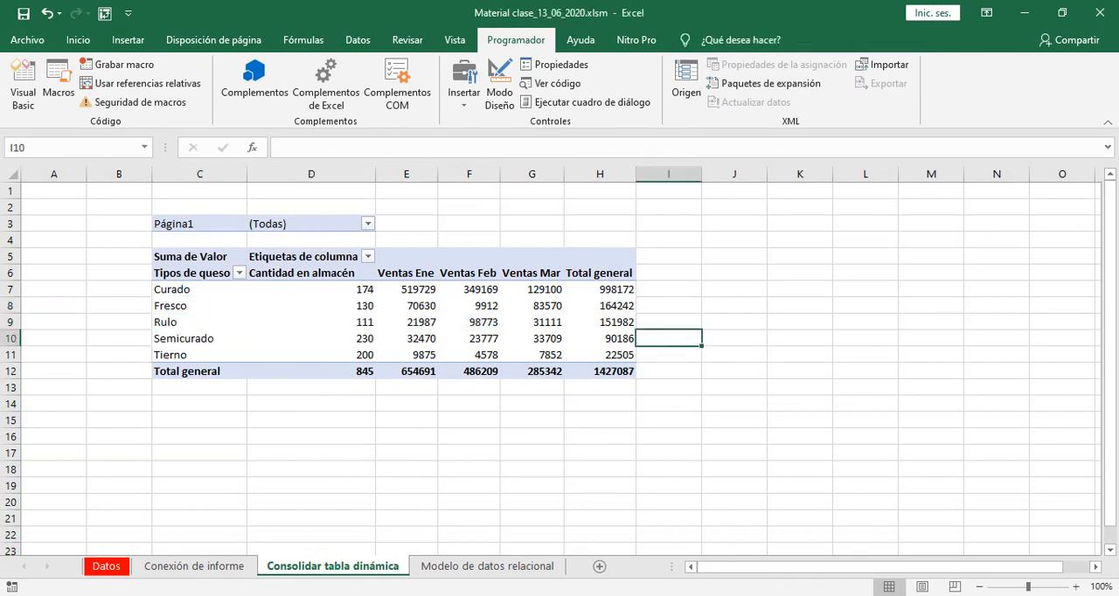
# - Go to the Modelo de datos relacional sheet and collapse the ribbon to show more rows
pyautogui.click(633, 595)
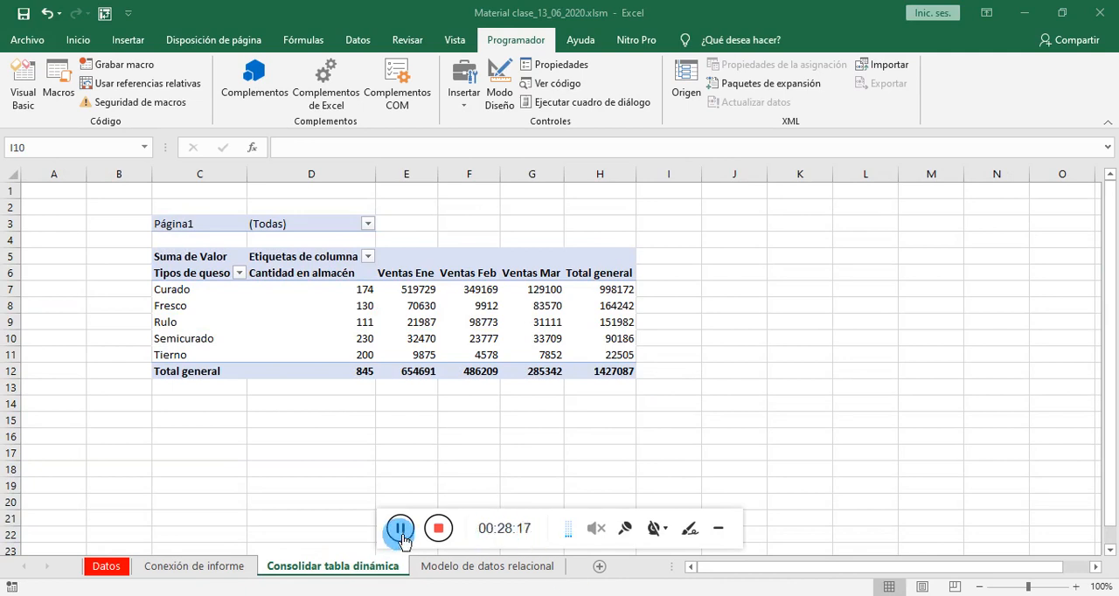
pyautogui.click(718, 528)
pyautogui.click(482, 567)
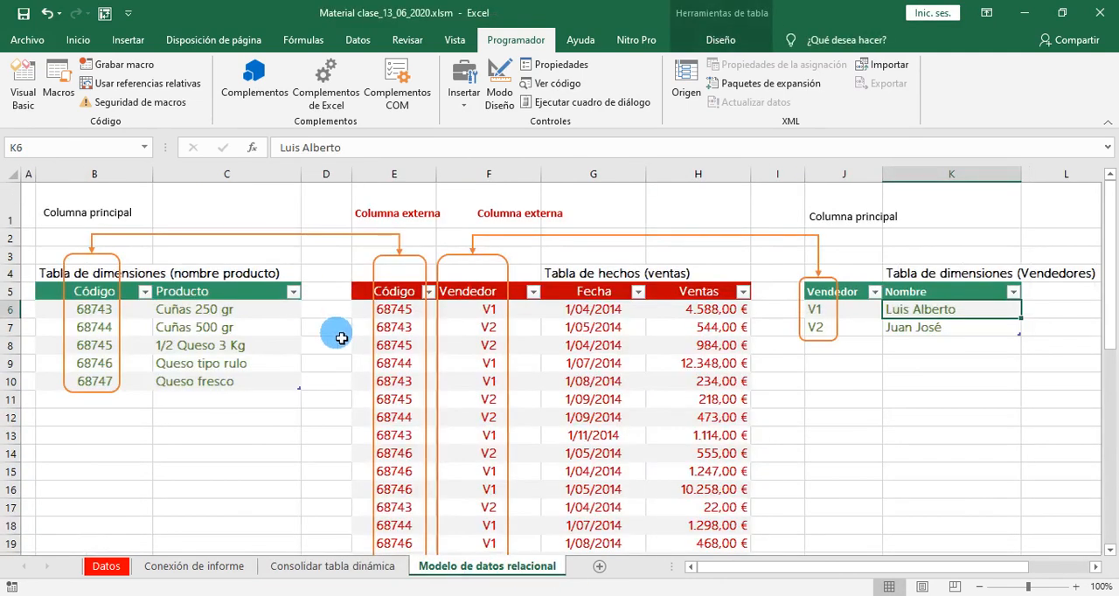
pyautogui.click(1108, 123)
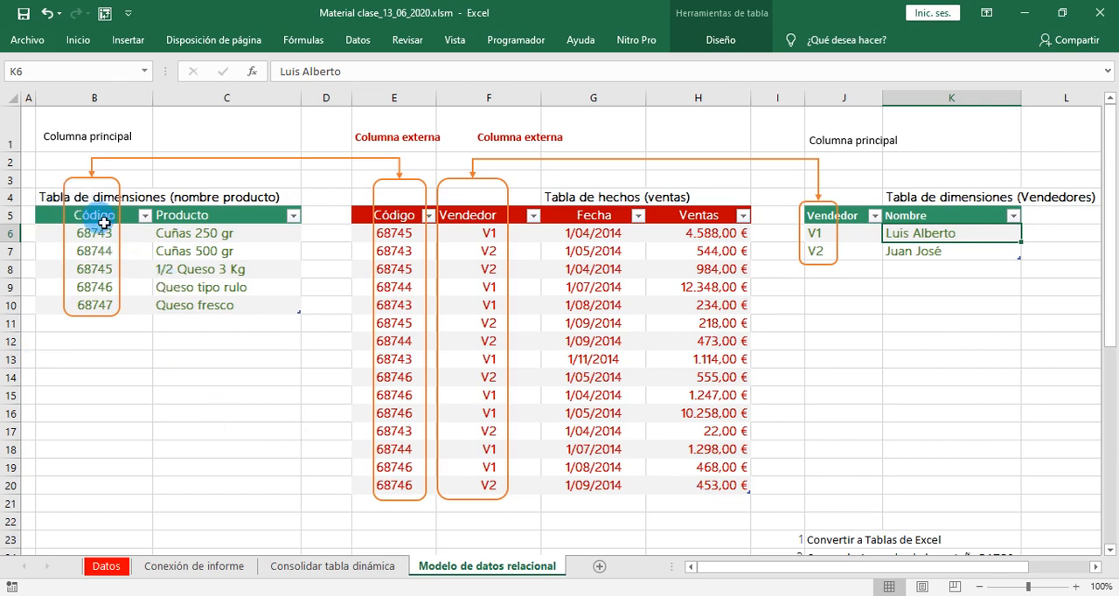
# - Review the product dimension table, the ventas fact table and the Vendedores dimension table on the sheet
pyautogui.click(168, 273)
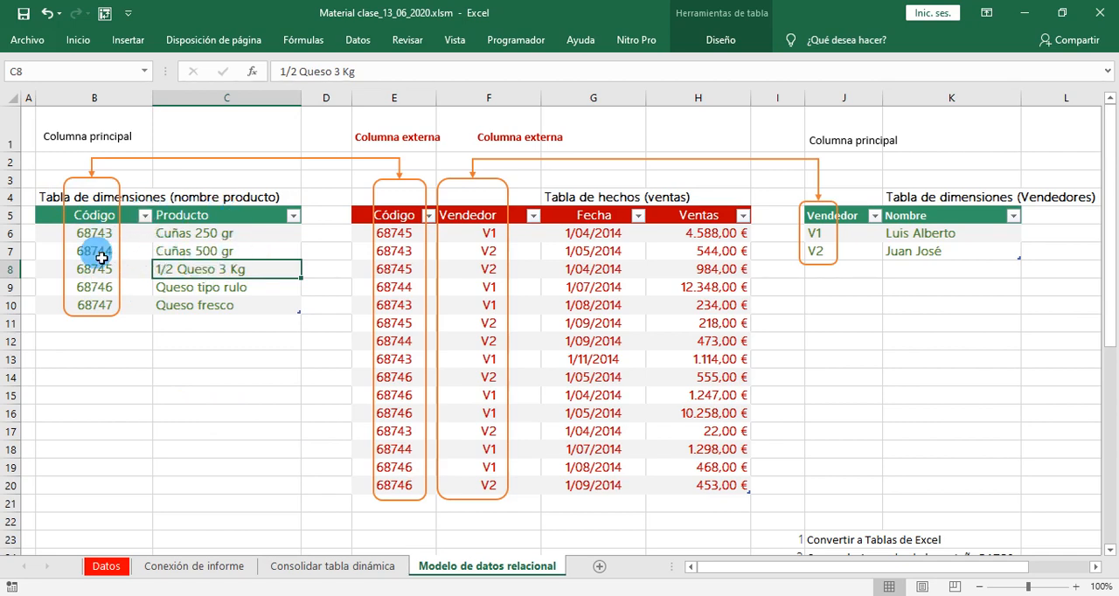
pyautogui.click(581, 341)
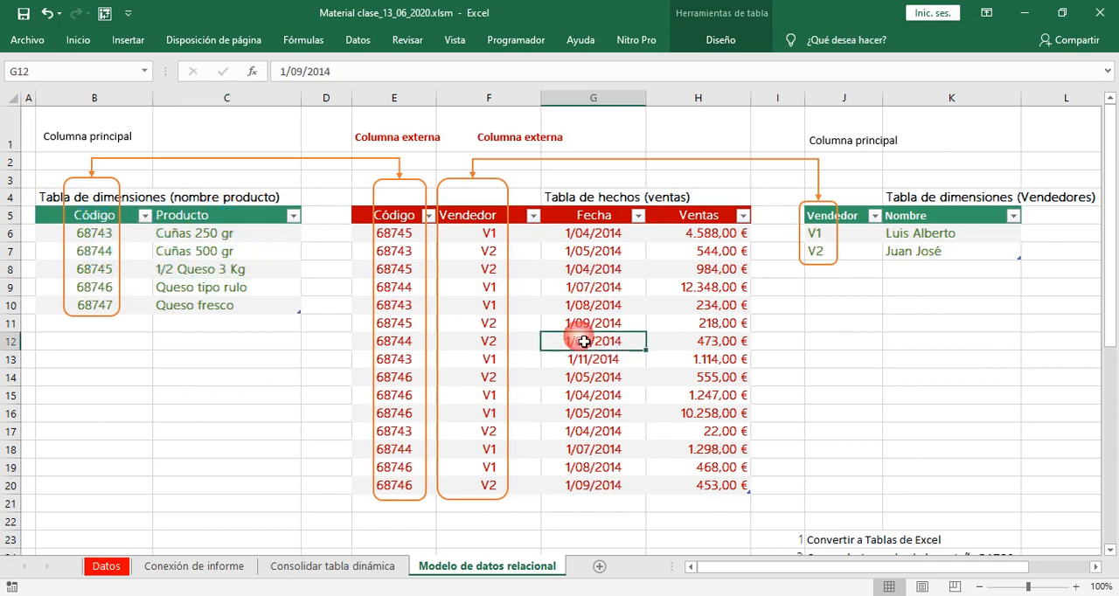
pyautogui.click(950, 251)
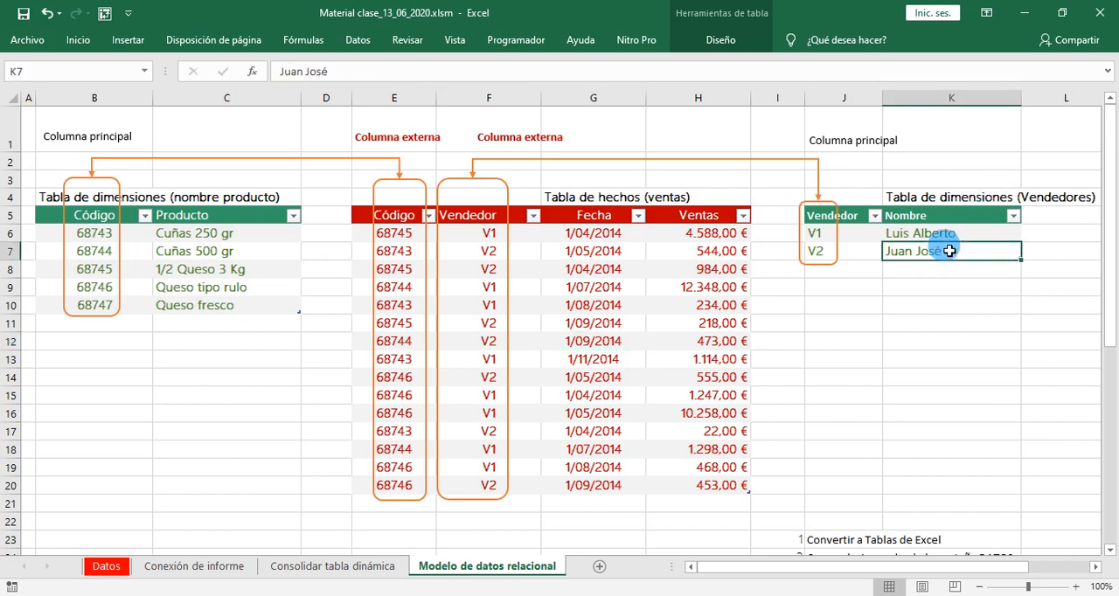
pyautogui.click(162, 258)
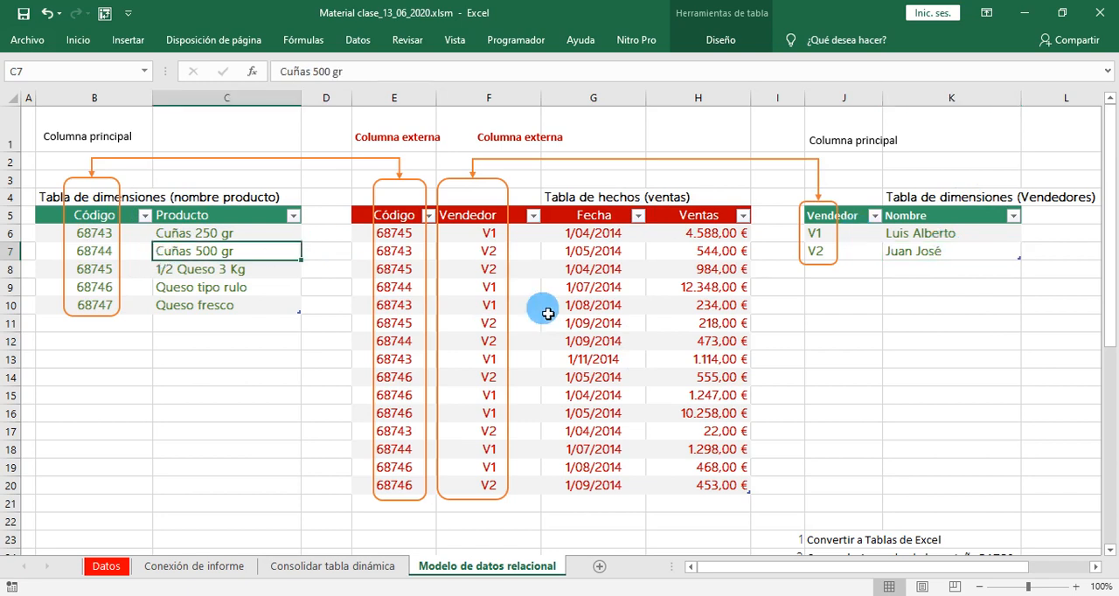
pyautogui.click(556, 323)
pyautogui.click(908, 255)
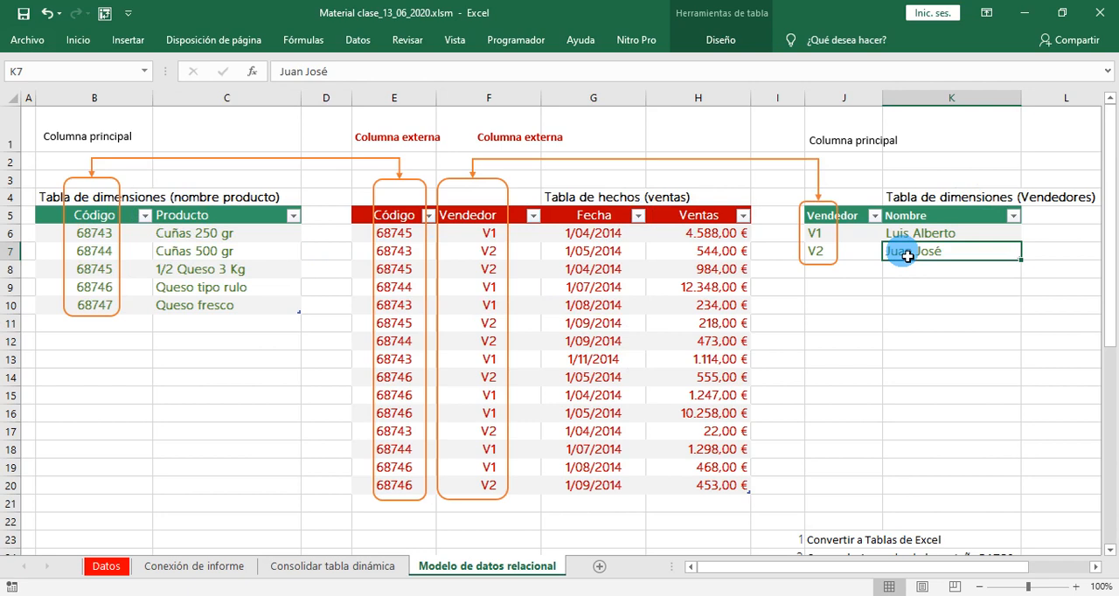
pyautogui.click(172, 258)
# - Examine the Código and Producto columns of the product table and the Código, Vendedor, Fecha and Ventas columns of the fact table
pyautogui.moveTo(105, 234); pyautogui.dragTo(106, 317)
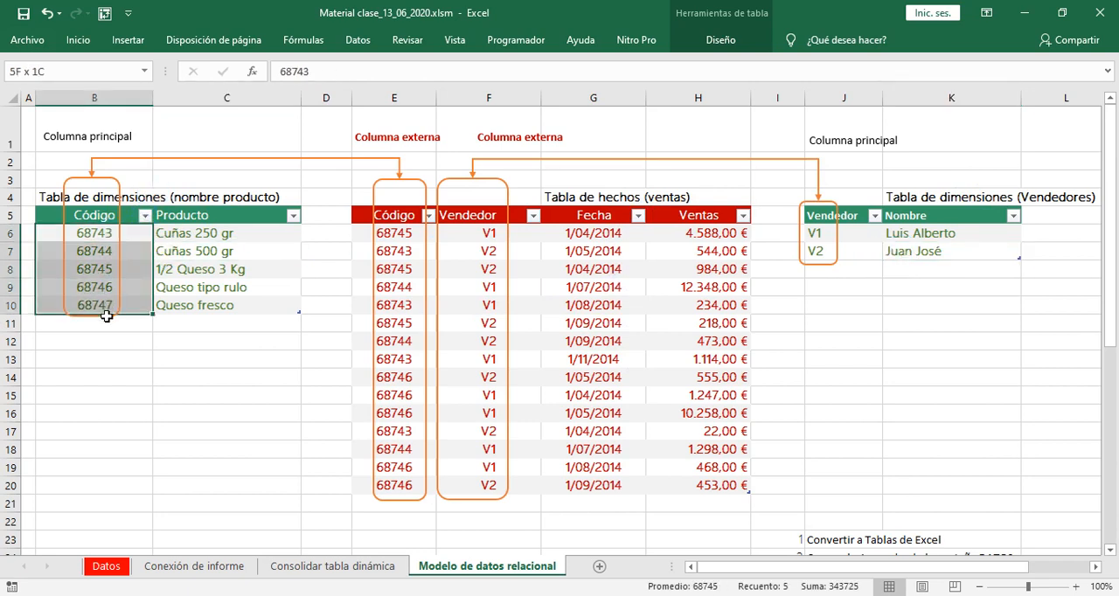
pyautogui.moveTo(231, 240); pyautogui.dragTo(243, 306)
pyautogui.click(564, 324)
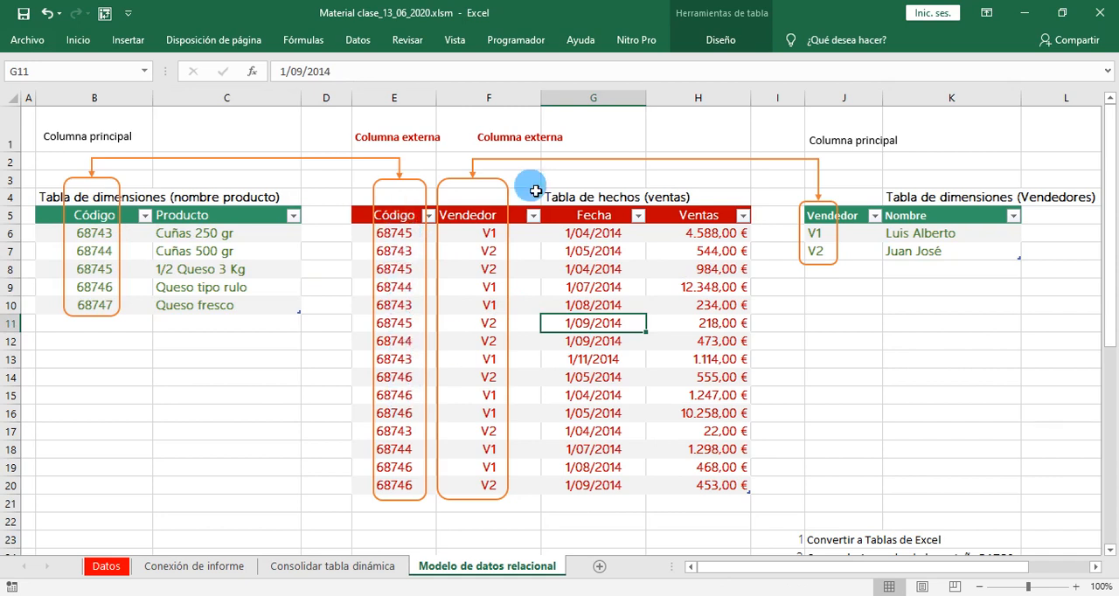
pyautogui.moveTo(365, 234); pyautogui.dragTo(420, 496)
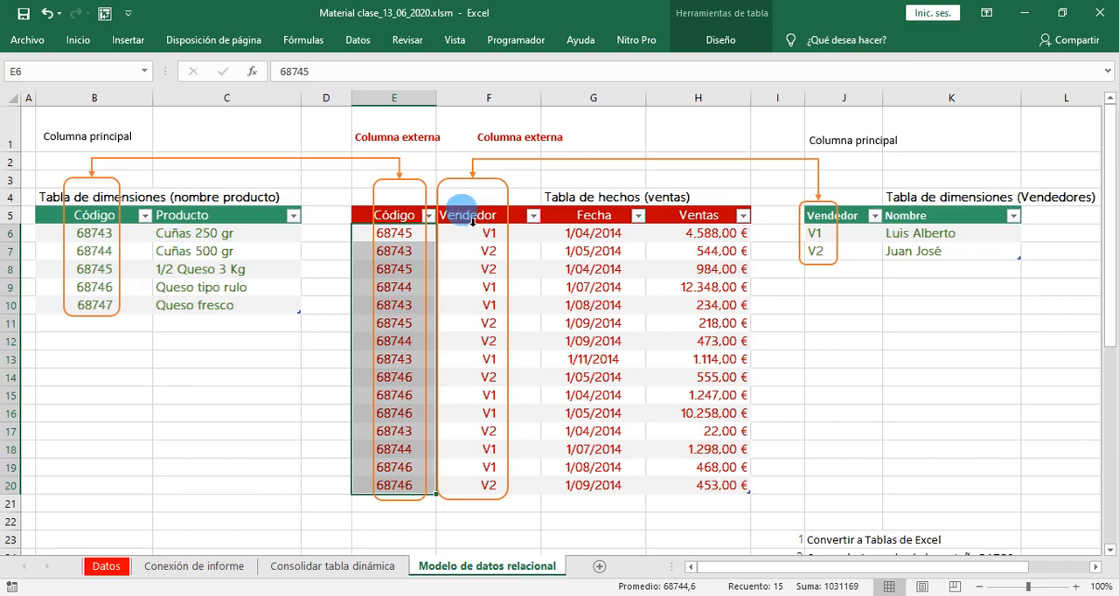
pyautogui.moveTo(483, 236); pyautogui.dragTo(525, 485)
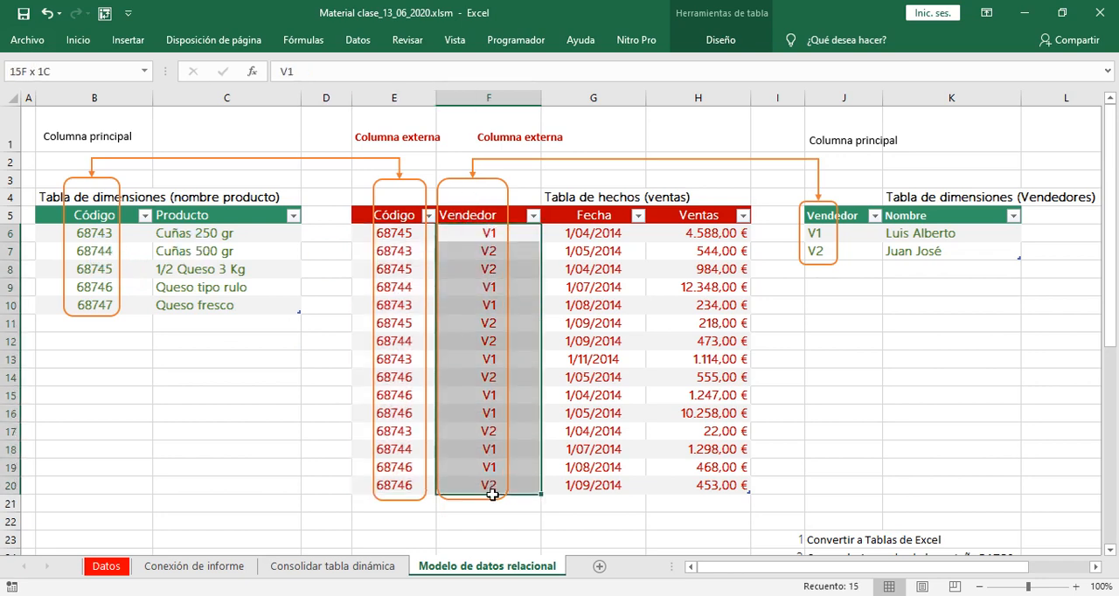
pyautogui.click(615, 238)
pyautogui.moveTo(615, 243); pyautogui.dragTo(616, 491)
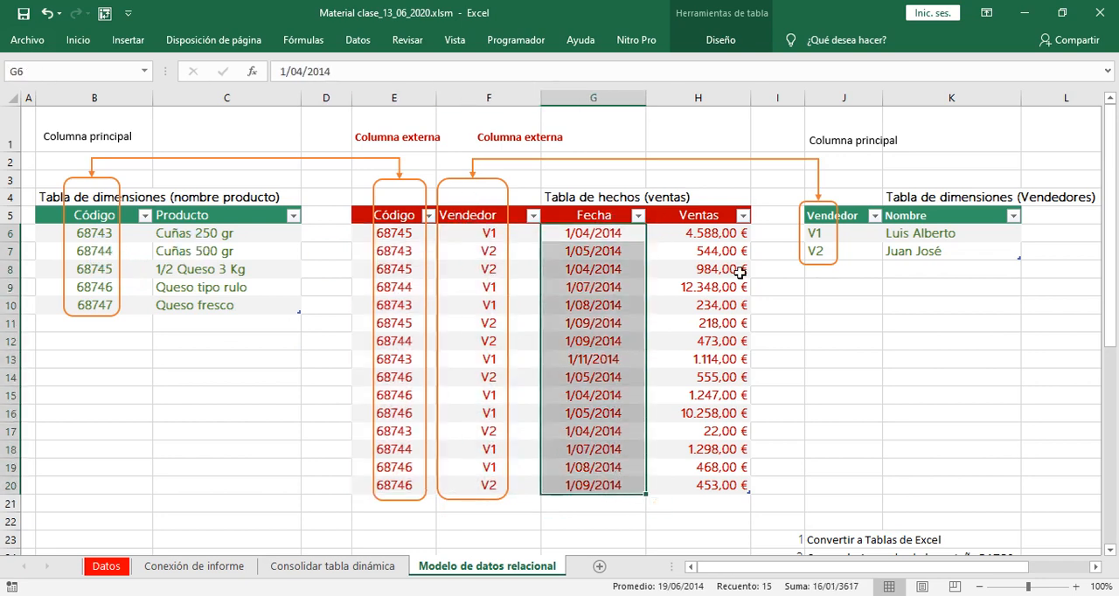
pyautogui.click(712, 235)
pyautogui.moveTo(712, 234); pyautogui.dragTo(729, 506)
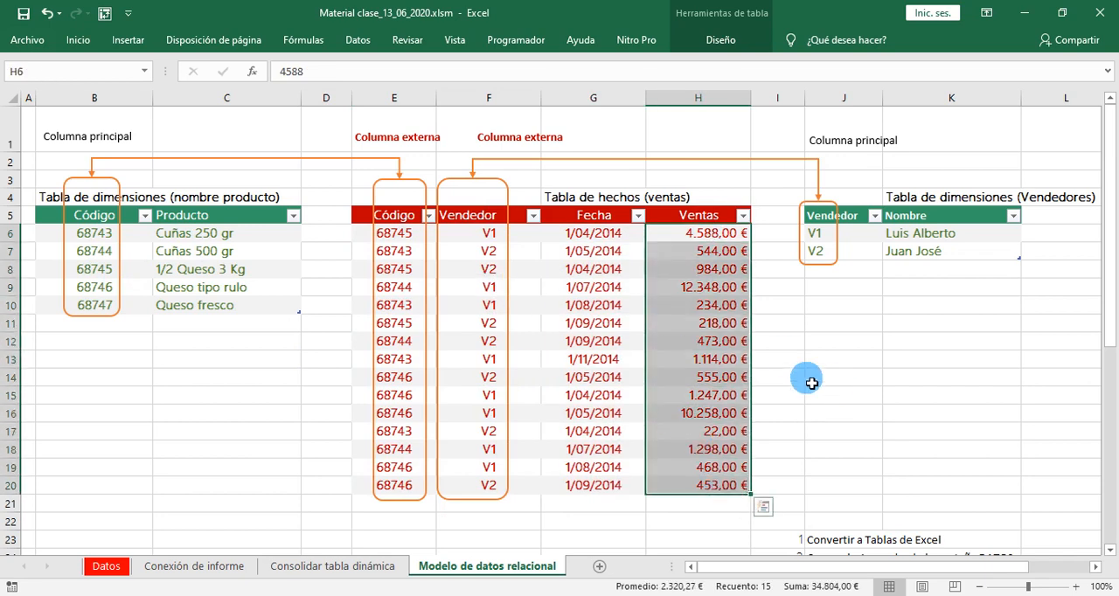
# - Examine the Vendedor codes and the Nombre column in the Vendedores dimension table
pyautogui.click(955, 240)
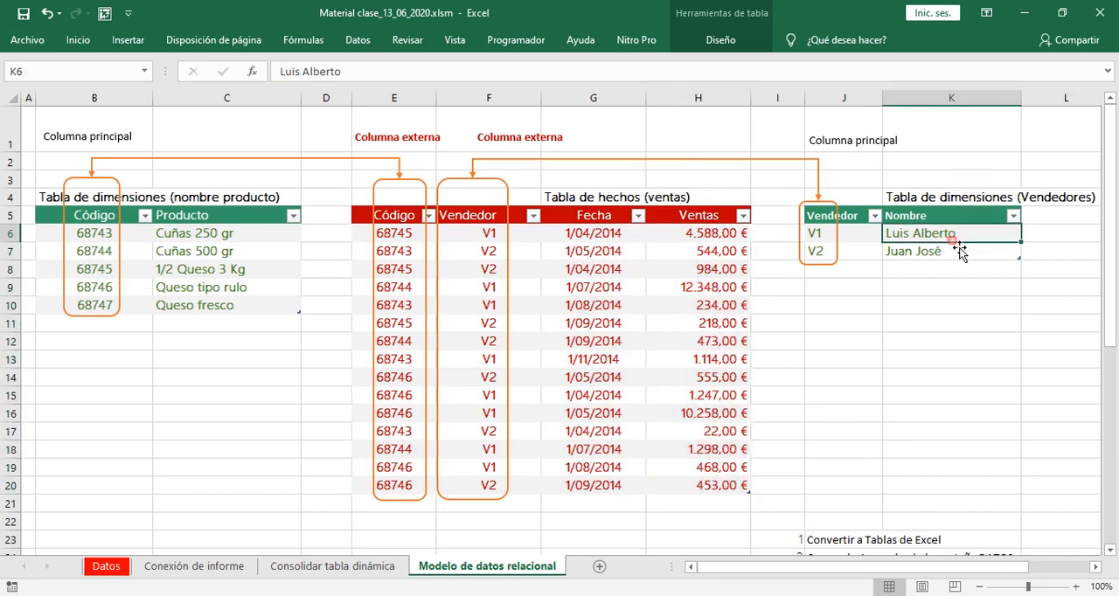
pyautogui.click(854, 237)
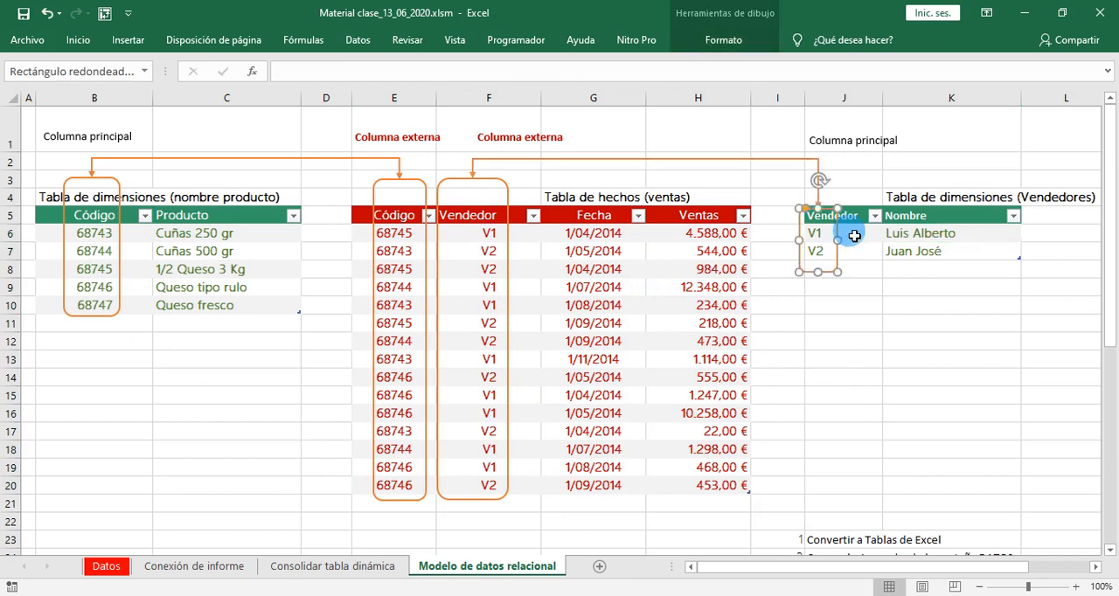
pyautogui.click(858, 239)
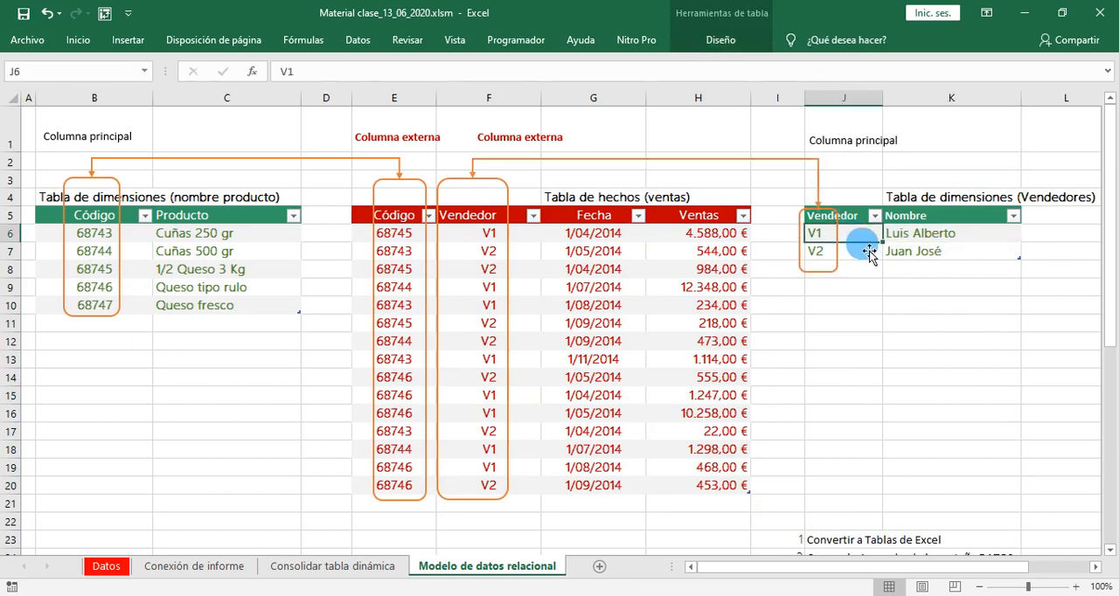
pyautogui.click(857, 286)
pyautogui.click(857, 251)
pyautogui.click(864, 243)
pyautogui.moveTo(924, 237); pyautogui.dragTo(862, 259)
pyautogui.click(850, 221)
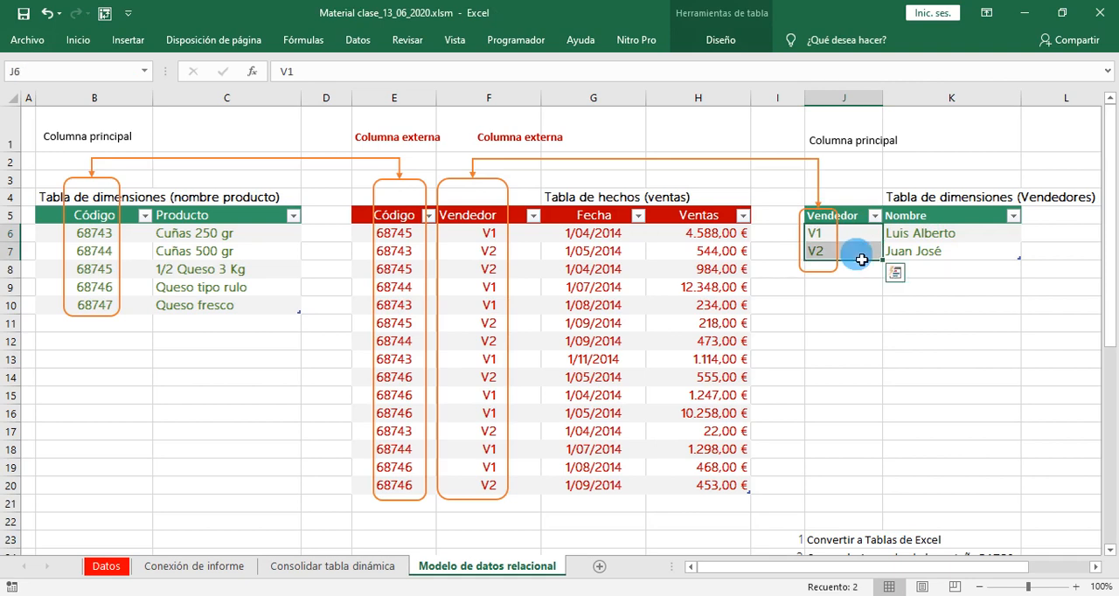
pyautogui.click(862, 340)
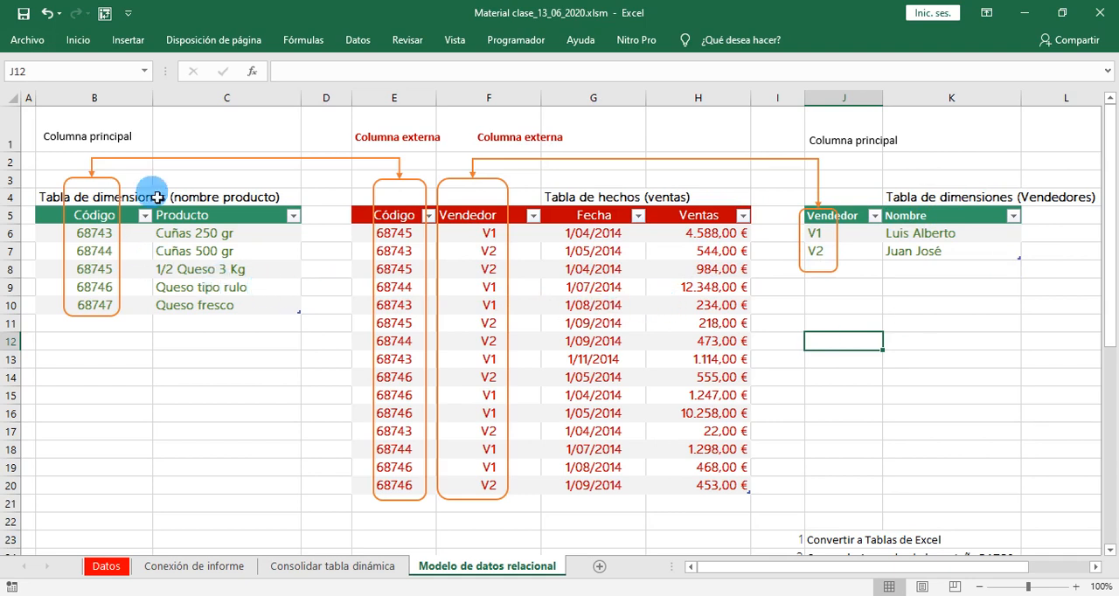
# - Compare the Producto and Nombre entries in the two dimension tables with the records in the ventas fact table
pyautogui.click(204, 254)
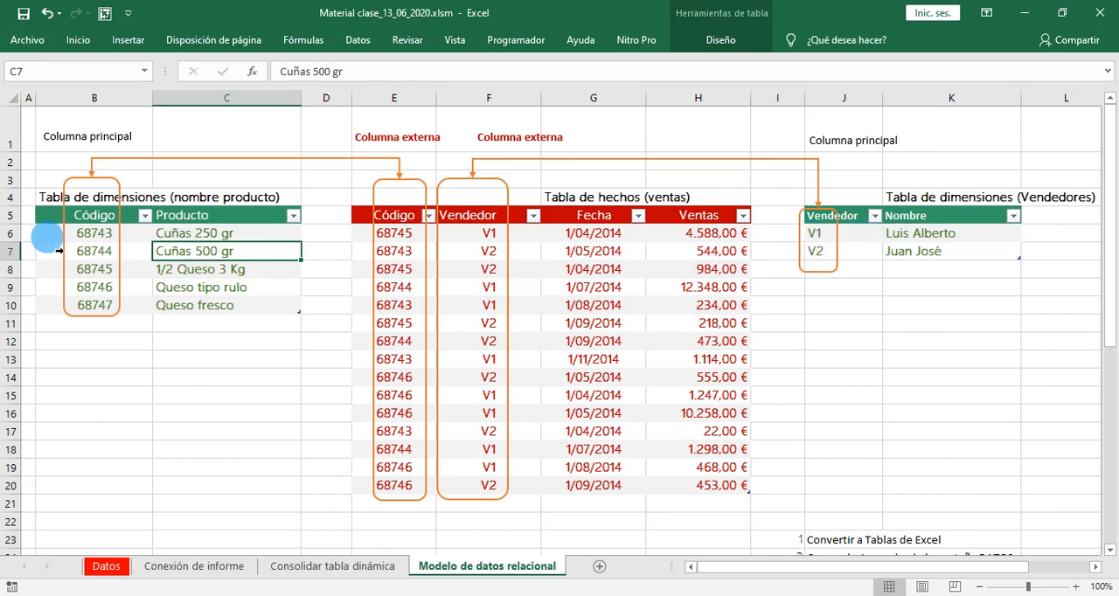
pyautogui.click(238, 216)
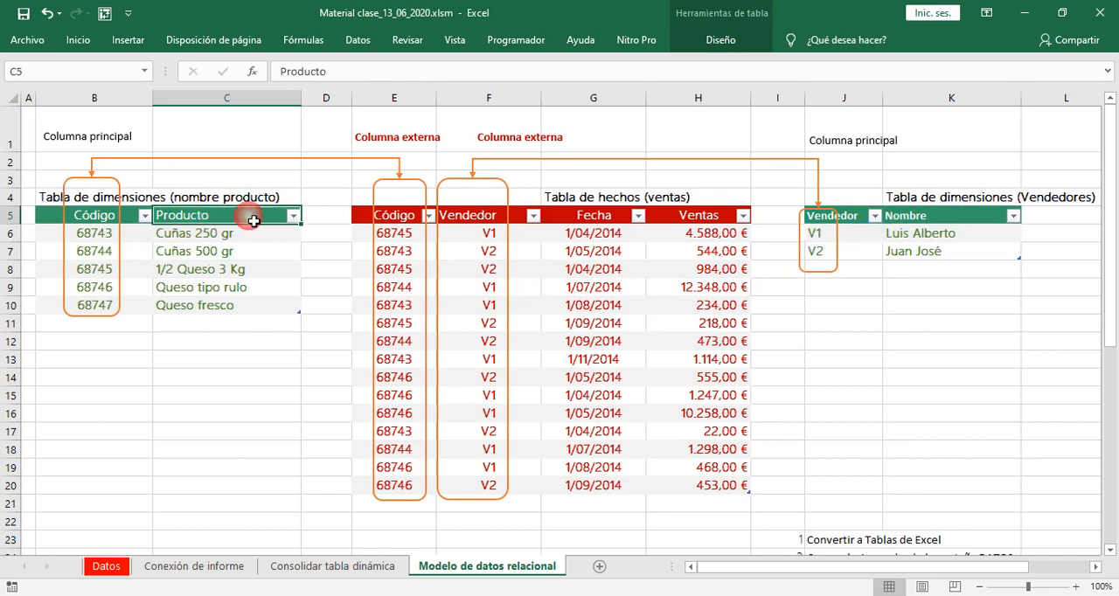
pyautogui.click(671, 313)
pyautogui.click(231, 235)
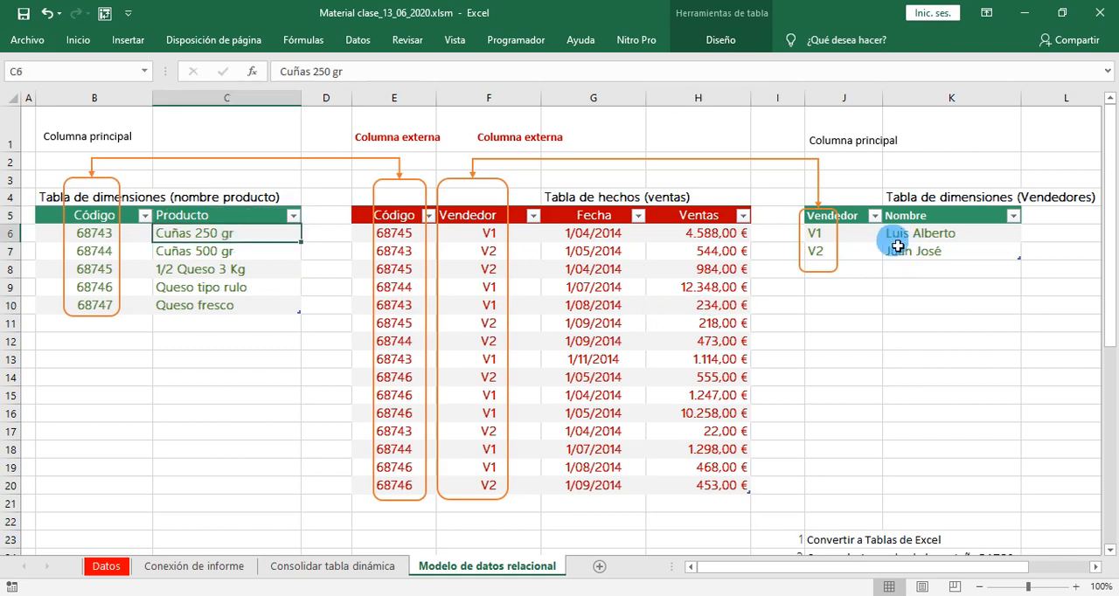
pyautogui.click(901, 238)
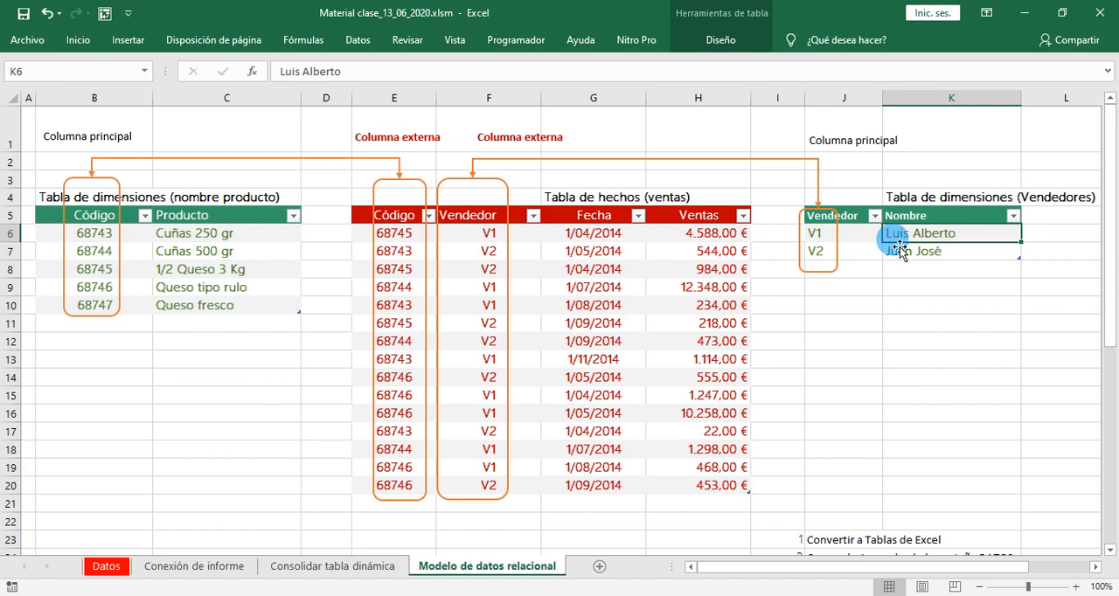
pyautogui.click(246, 256)
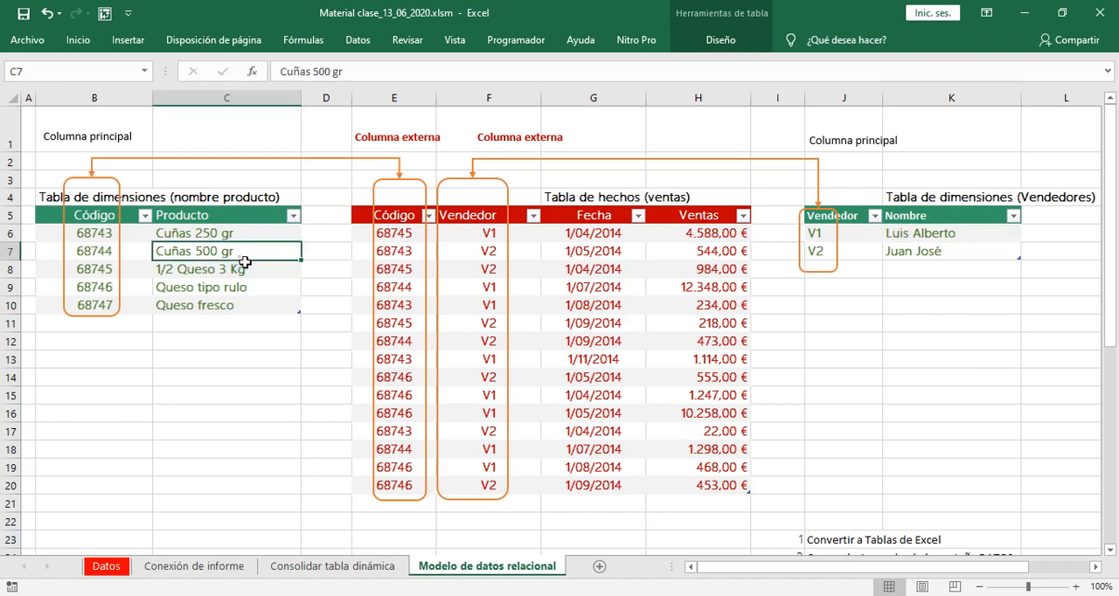
pyautogui.click(559, 296)
pyautogui.click(923, 252)
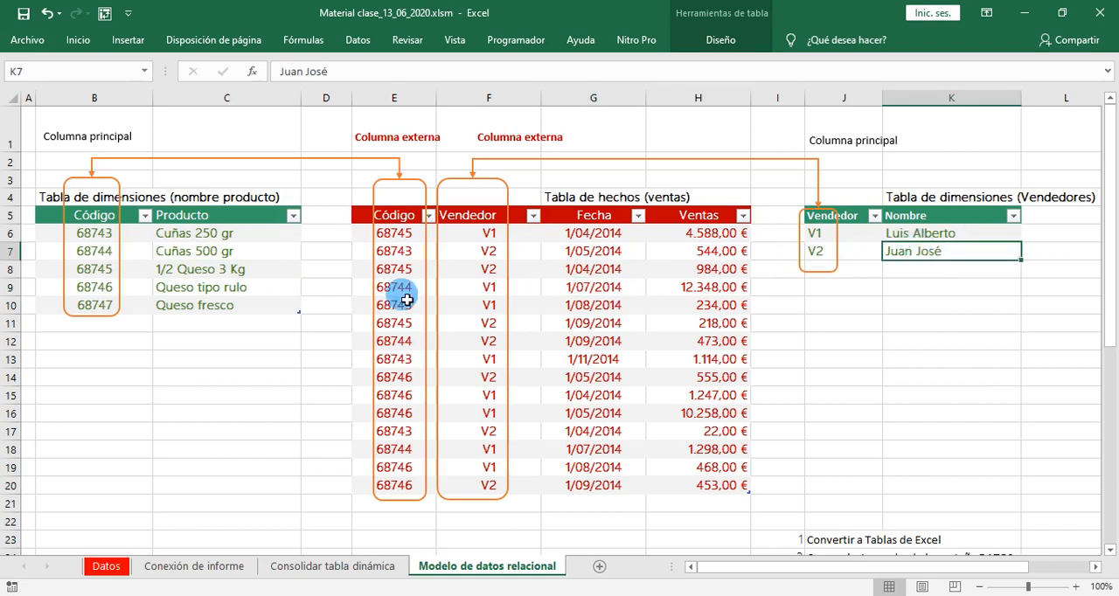
pyautogui.click(169, 255)
pyautogui.click(603, 291)
pyautogui.click(960, 259)
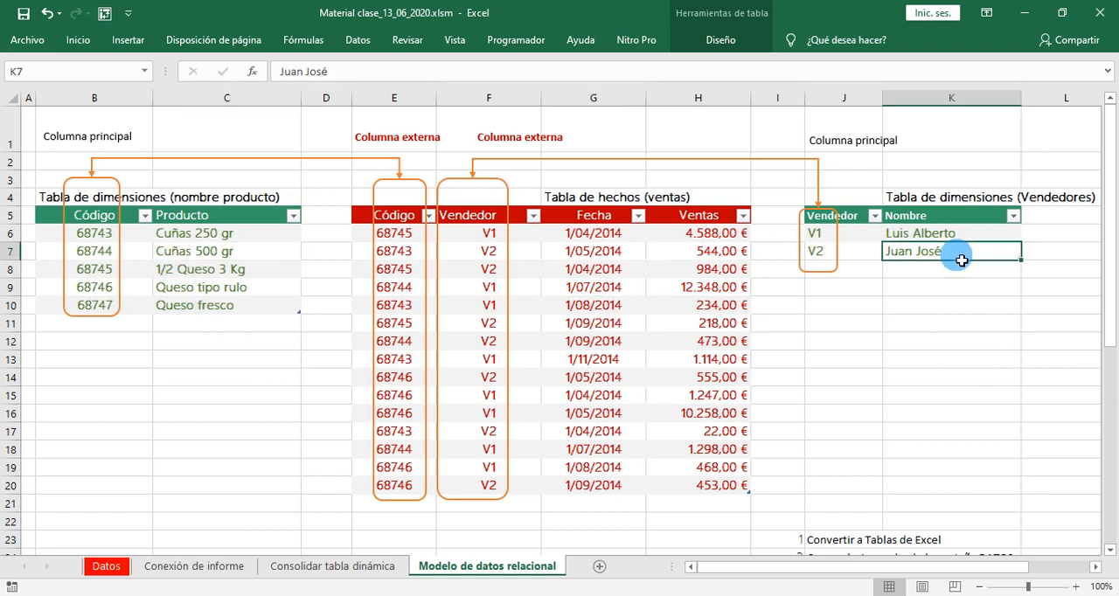
# - Start a new table relationship with TblVentas as the table and Vendedor as its foreign column
pyautogui.click(599, 307)
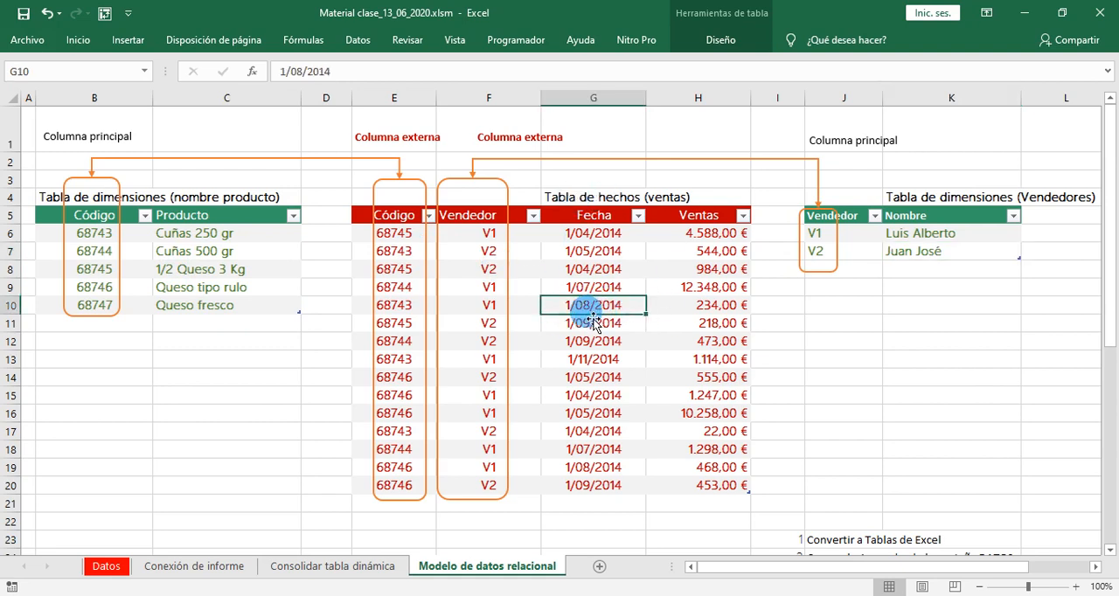
pyautogui.click(356, 41)
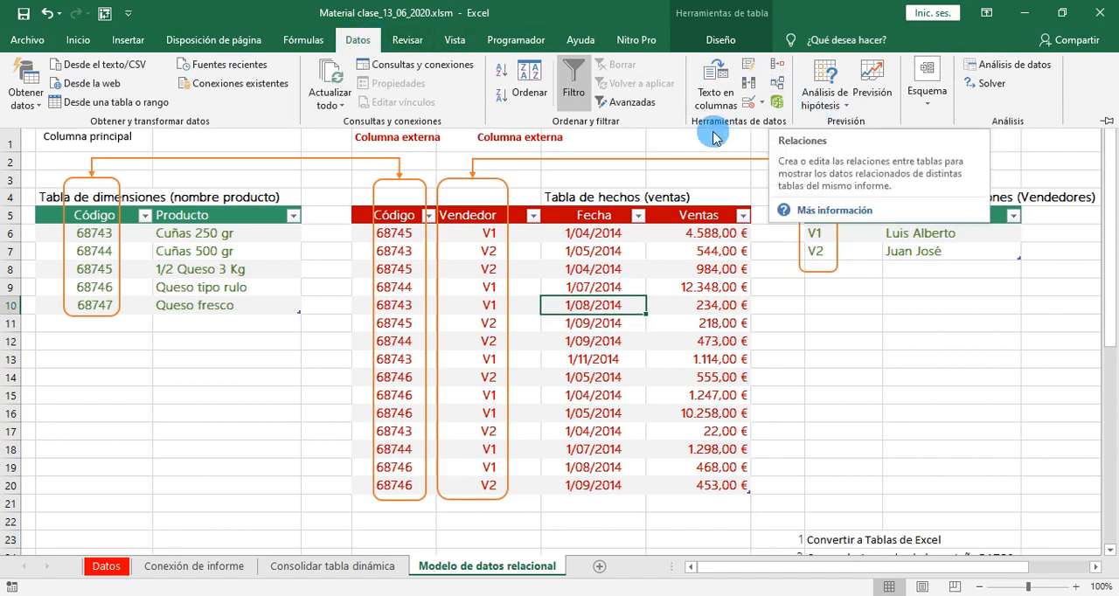
pyautogui.click(780, 90)
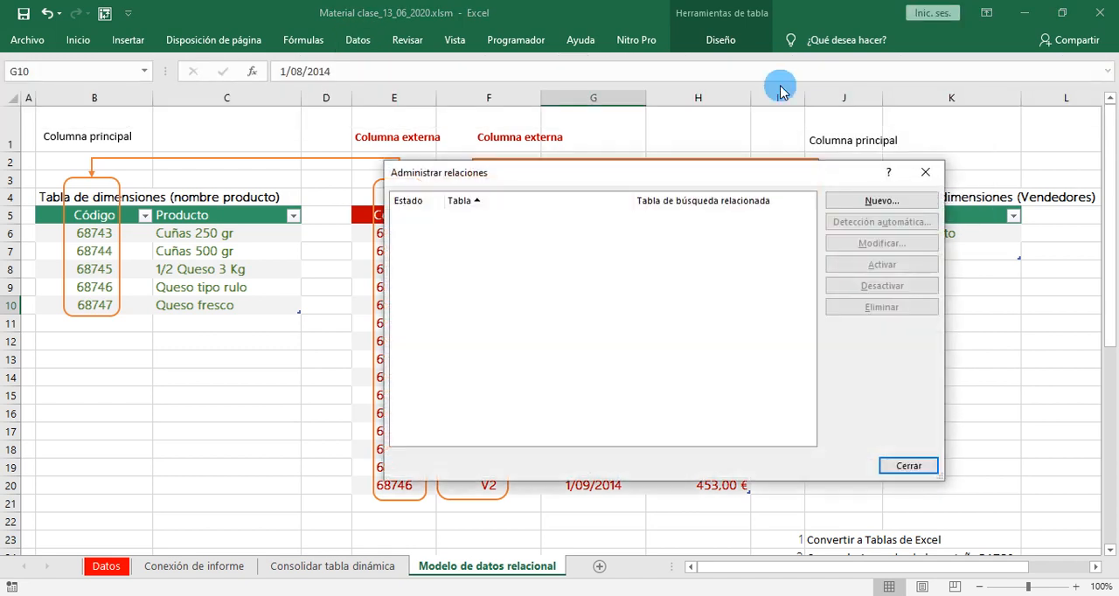
pyautogui.moveTo(658, 177); pyautogui.dragTo(602, 258)
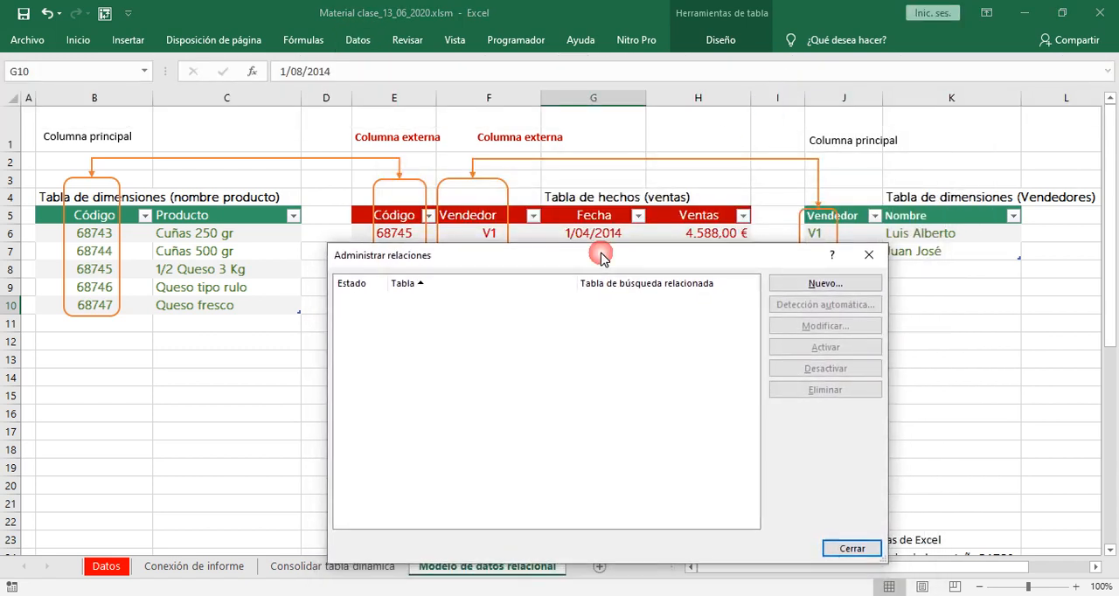
pyautogui.click(815, 285)
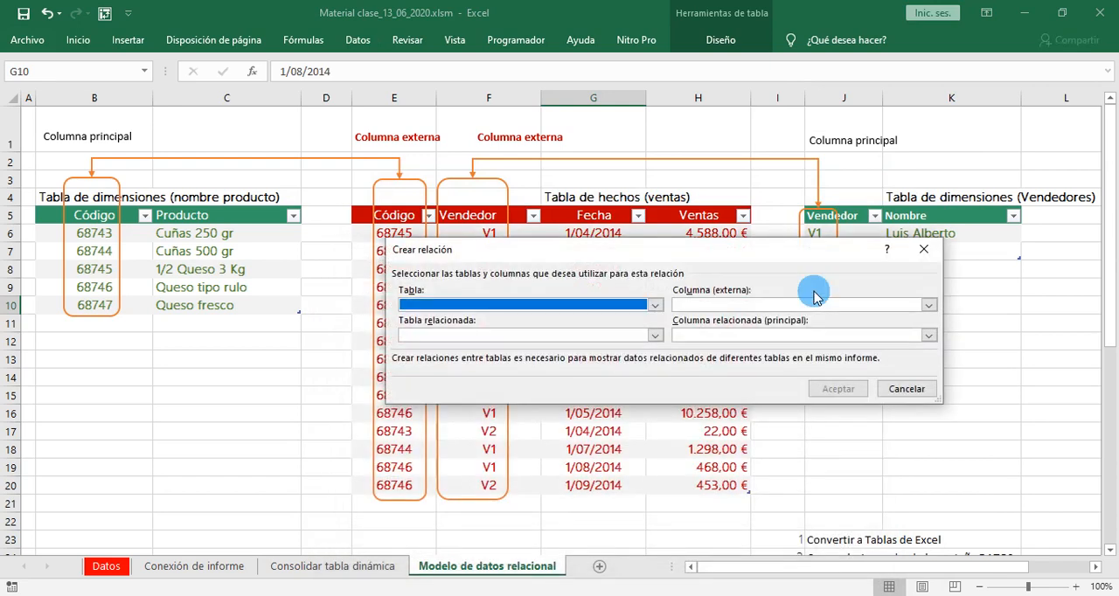
pyautogui.click(655, 306)
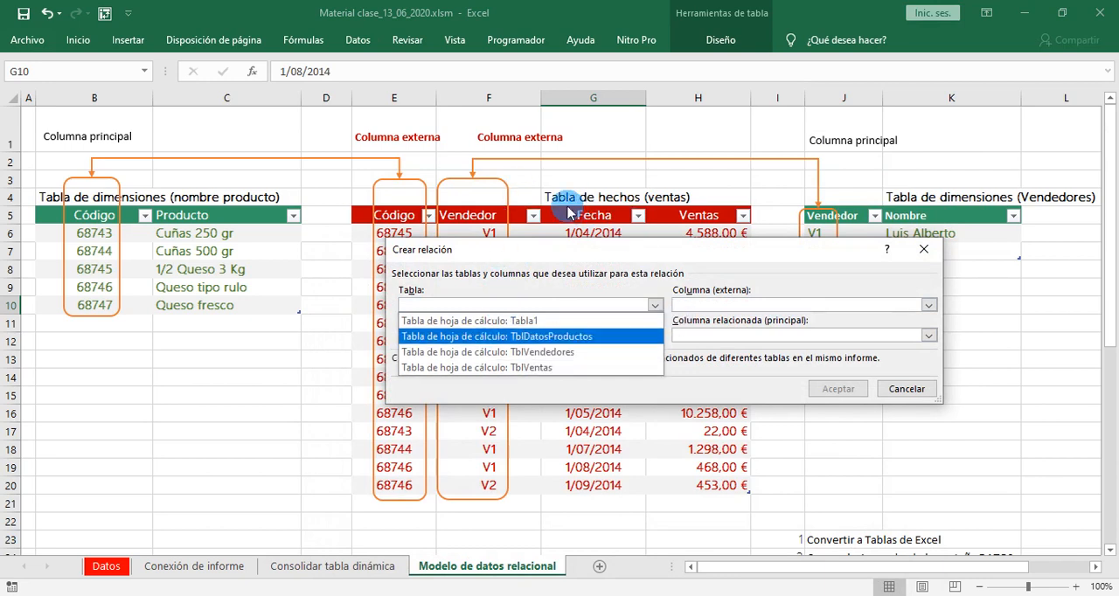
pyautogui.click(445, 368)
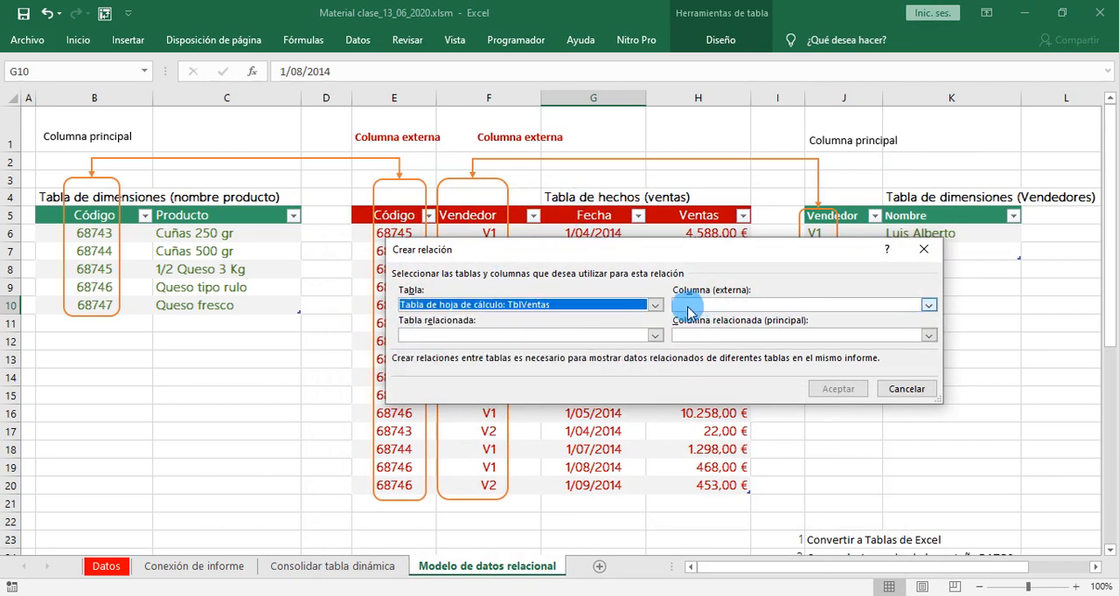
pyautogui.click(929, 305)
pyautogui.click(737, 349)
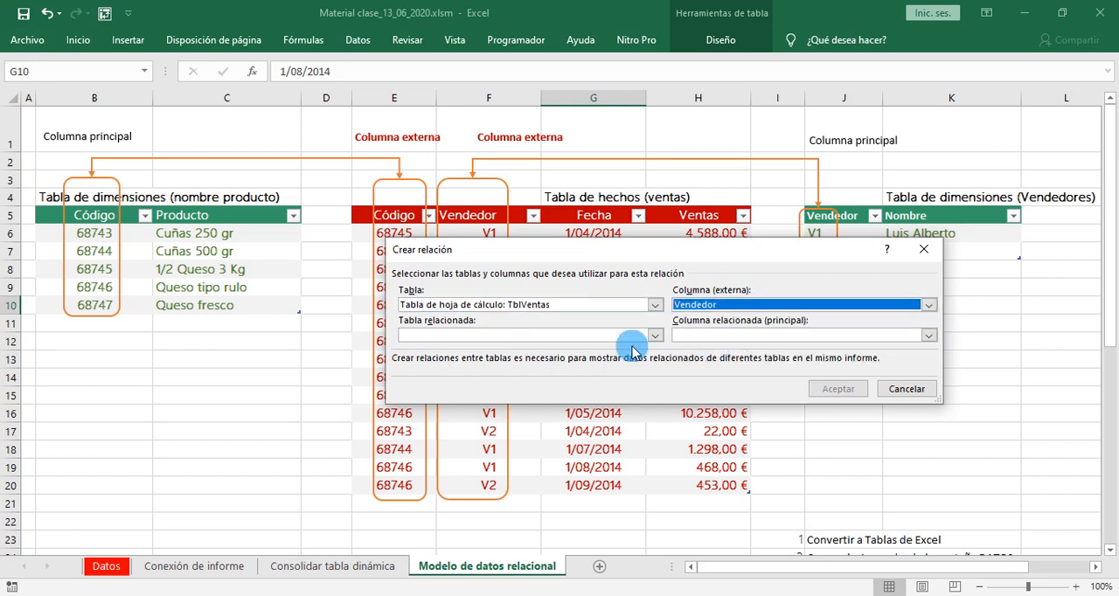
# - Set TblVendedores as the related table with Vendedor as its primary column and create the relationship
pyautogui.click(513, 335)
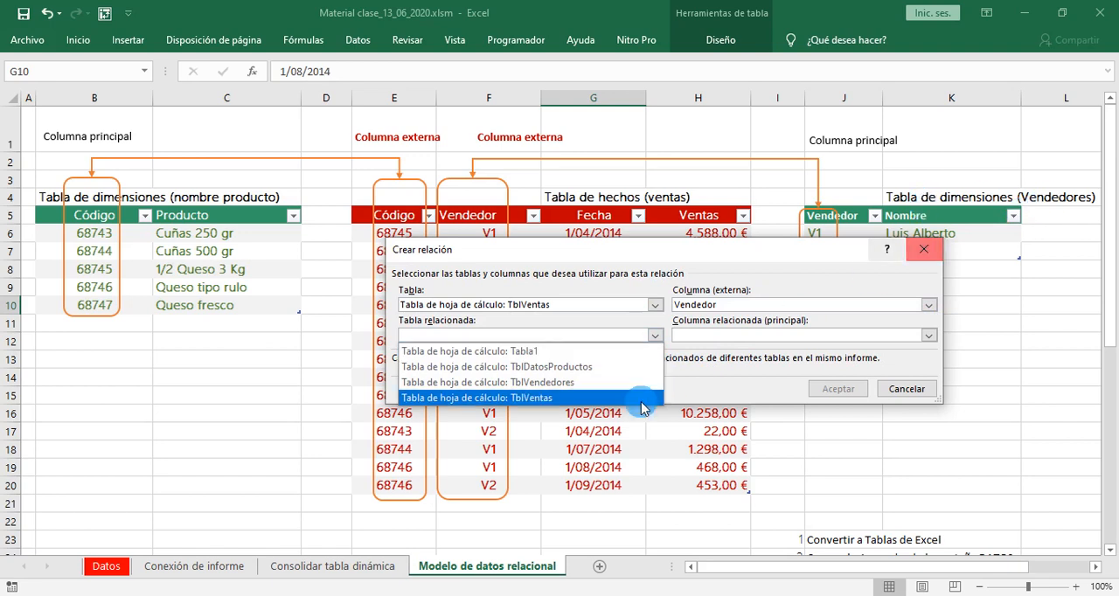
pyautogui.click(559, 382)
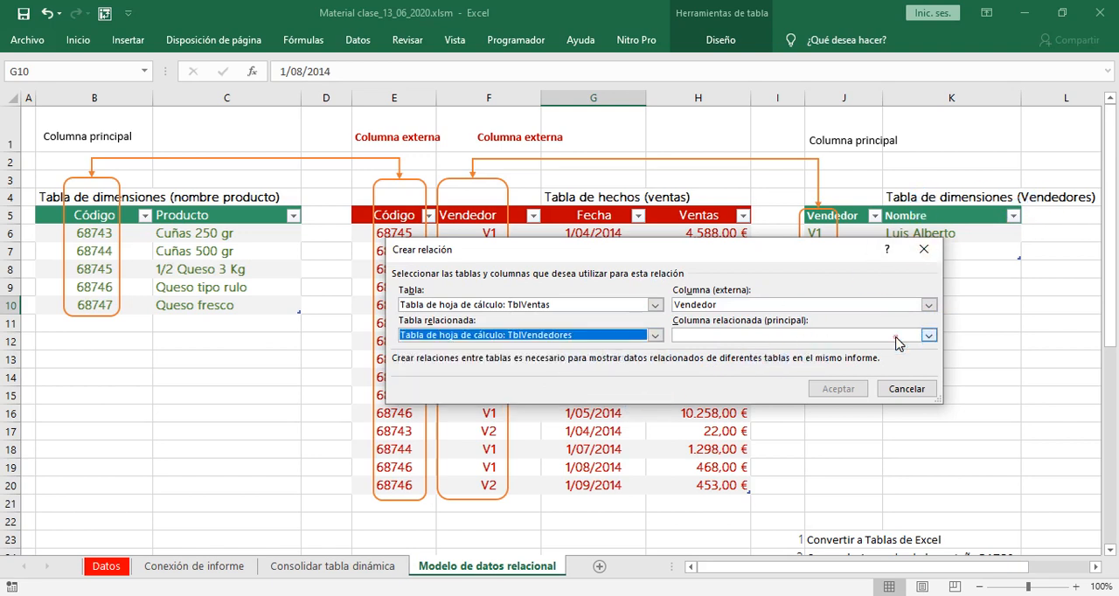
pyautogui.click(897, 341)
pyautogui.click(885, 367)
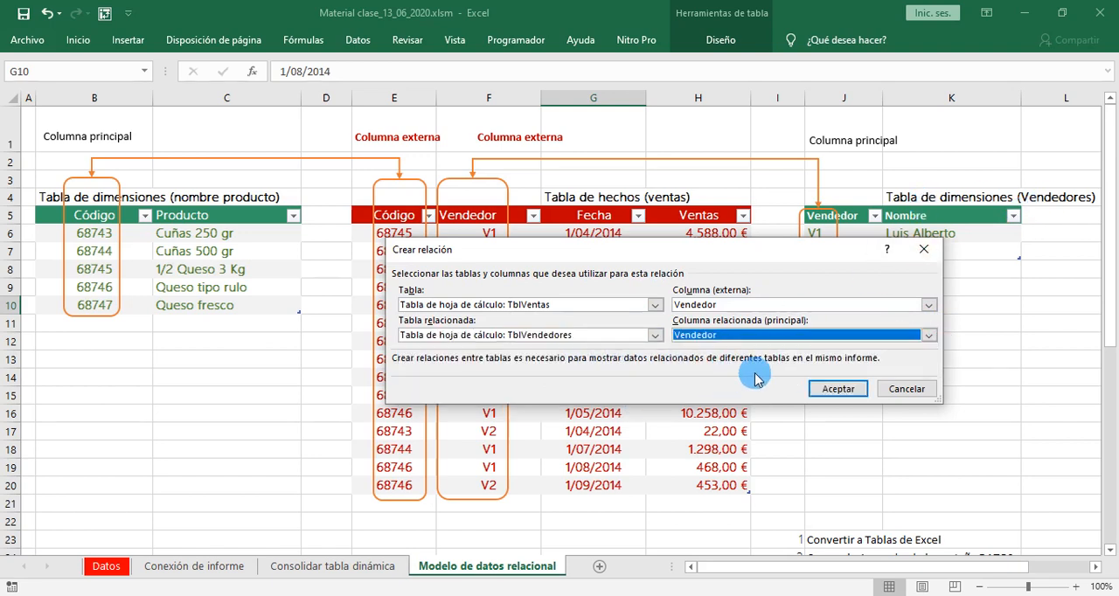
pyautogui.click(835, 391)
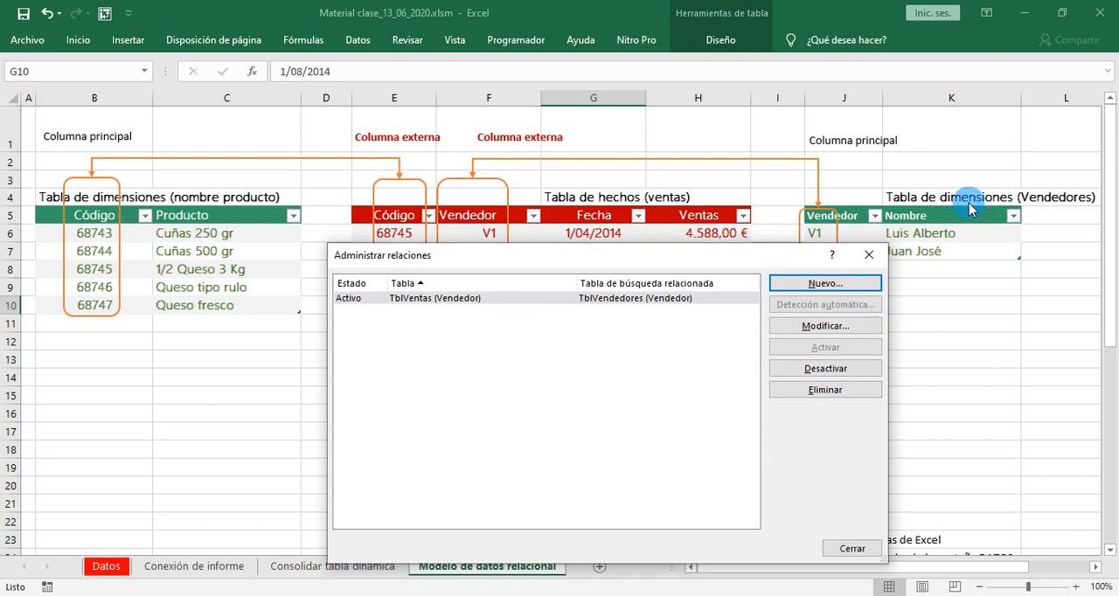
# - Create a second relationship from the foreign column Código in TblVentas to the primary column Código in TblDatosProductos, and close the relationship manager
pyautogui.click(825, 284)
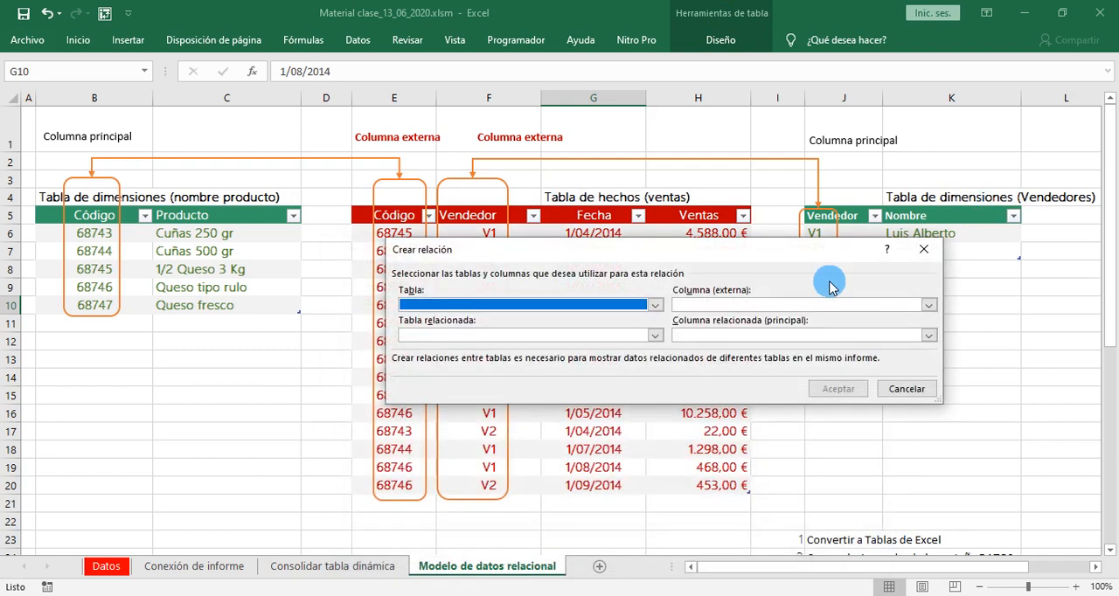
pyautogui.click(655, 306)
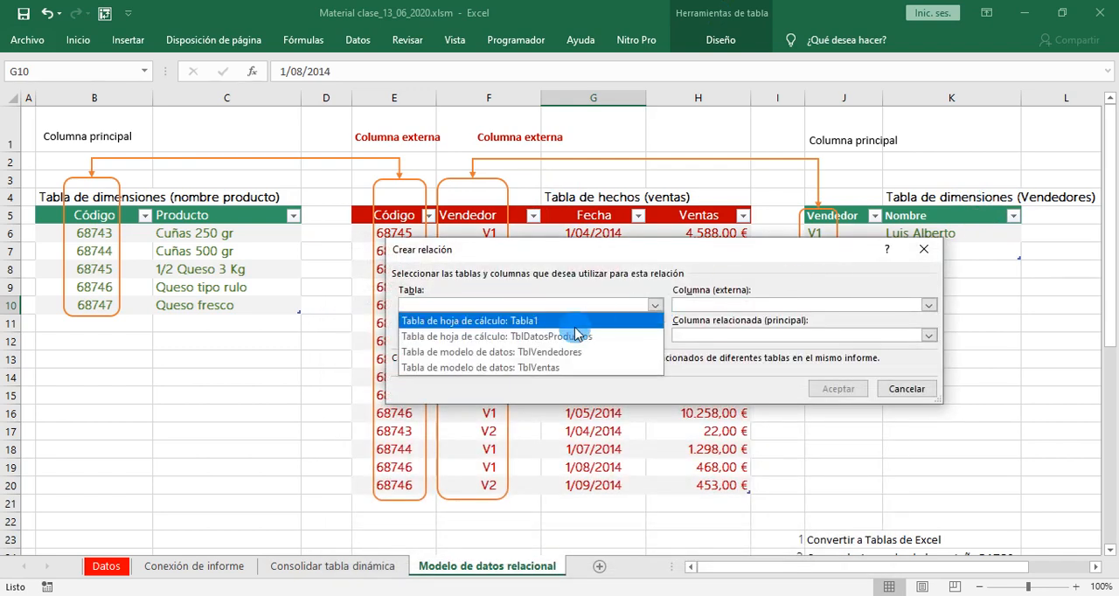
pyautogui.click(546, 368)
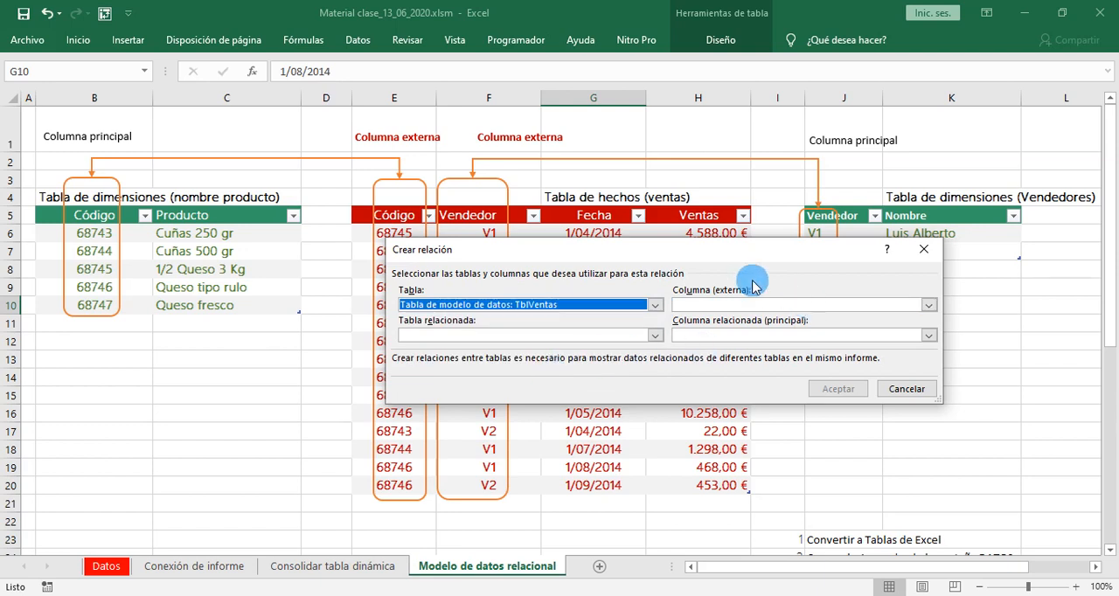
pyautogui.click(731, 306)
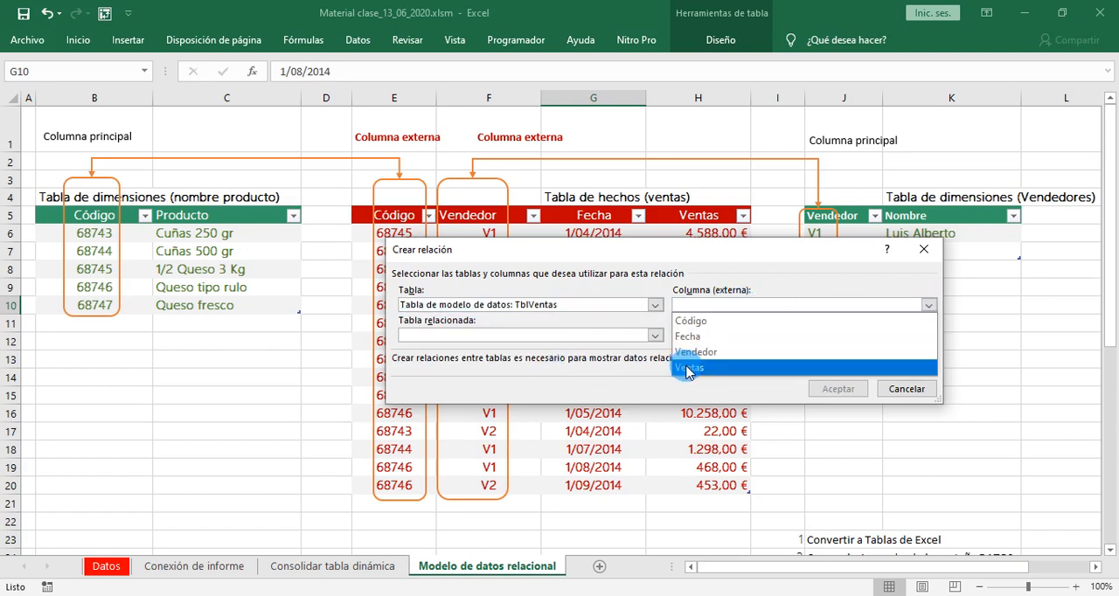
pyautogui.click(704, 322)
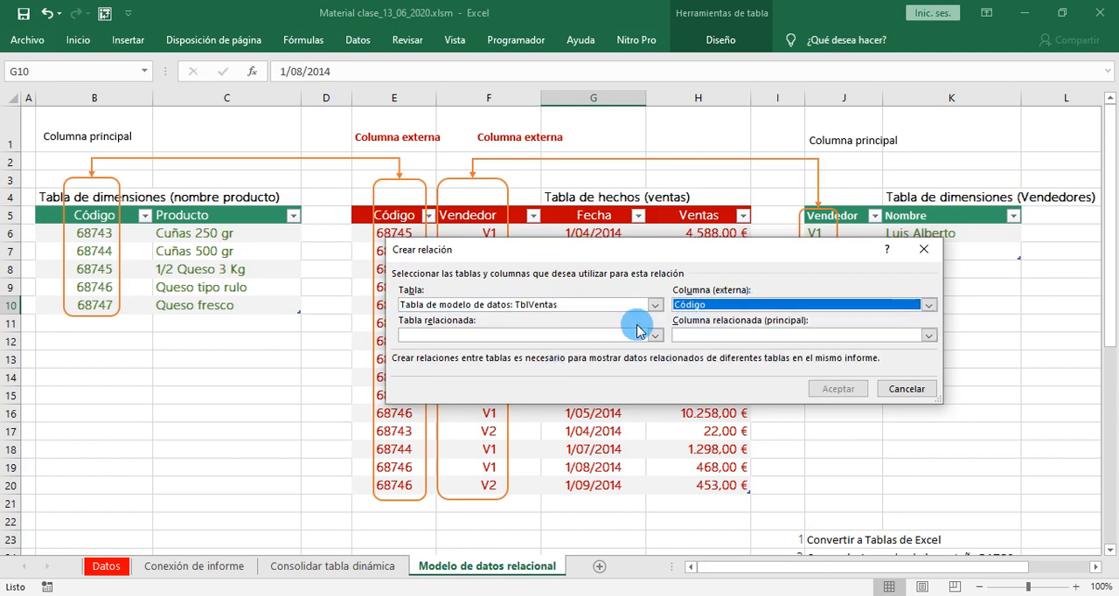
pyautogui.click(514, 337)
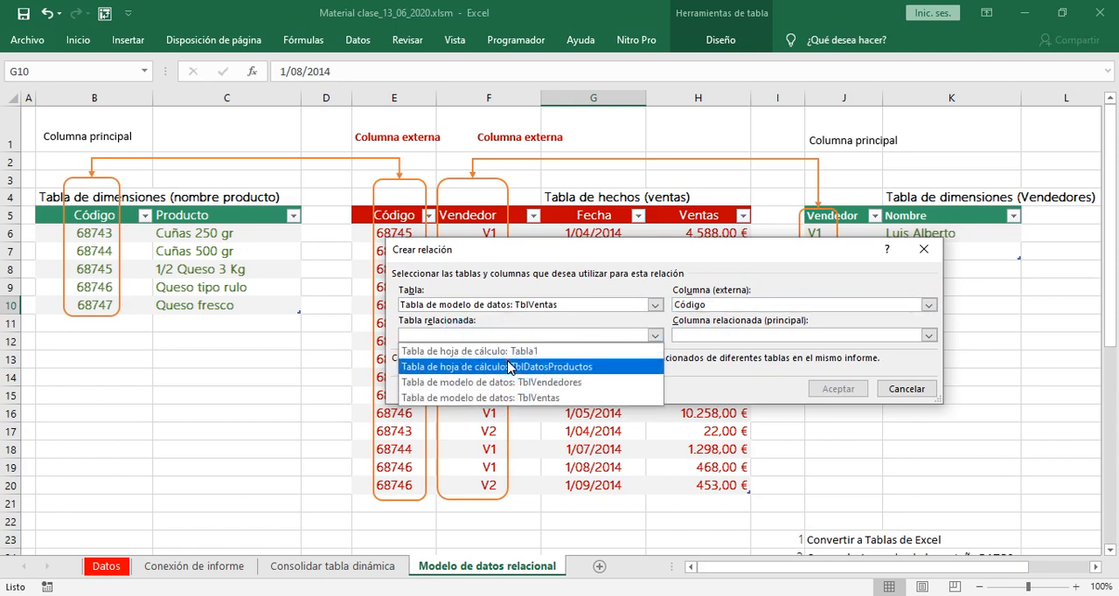
pyautogui.click(510, 367)
pyautogui.click(929, 335)
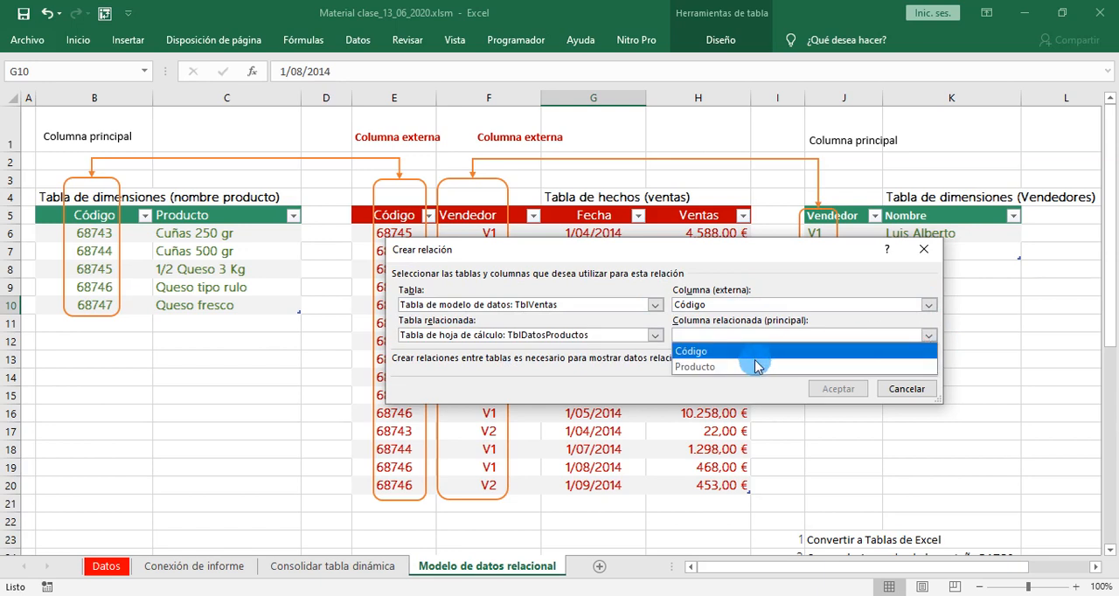
pyautogui.click(754, 353)
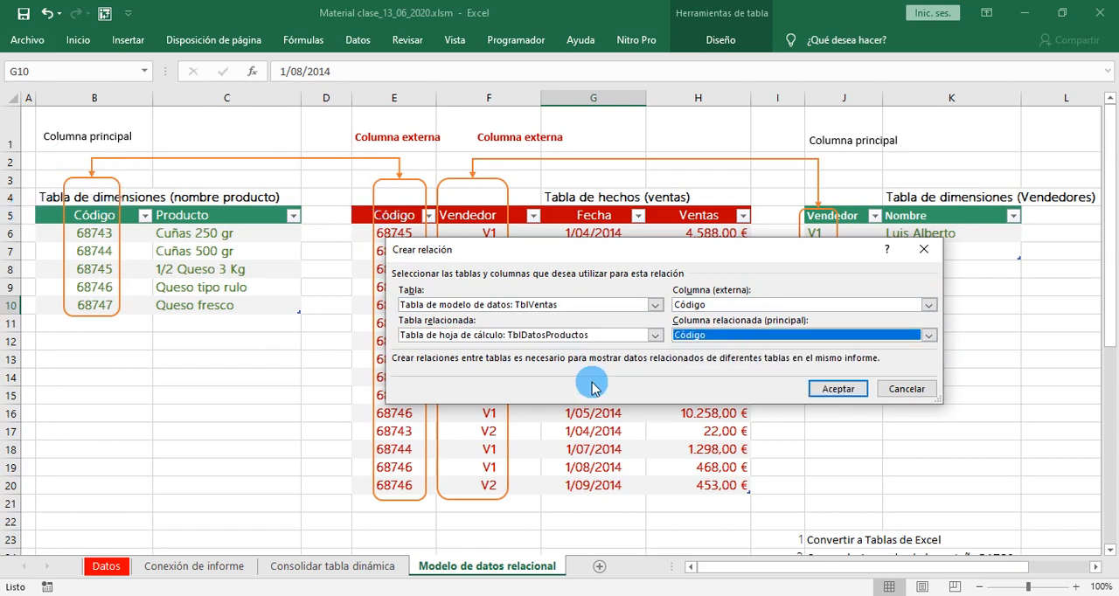
pyautogui.click(842, 390)
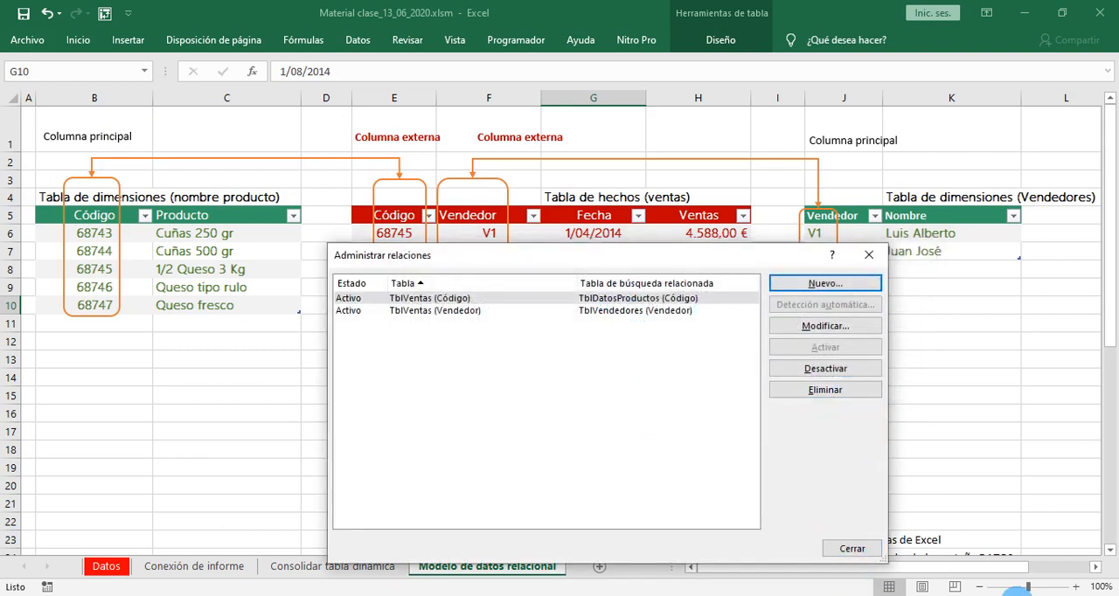
pyautogui.click(853, 549)
pyautogui.click(221, 271)
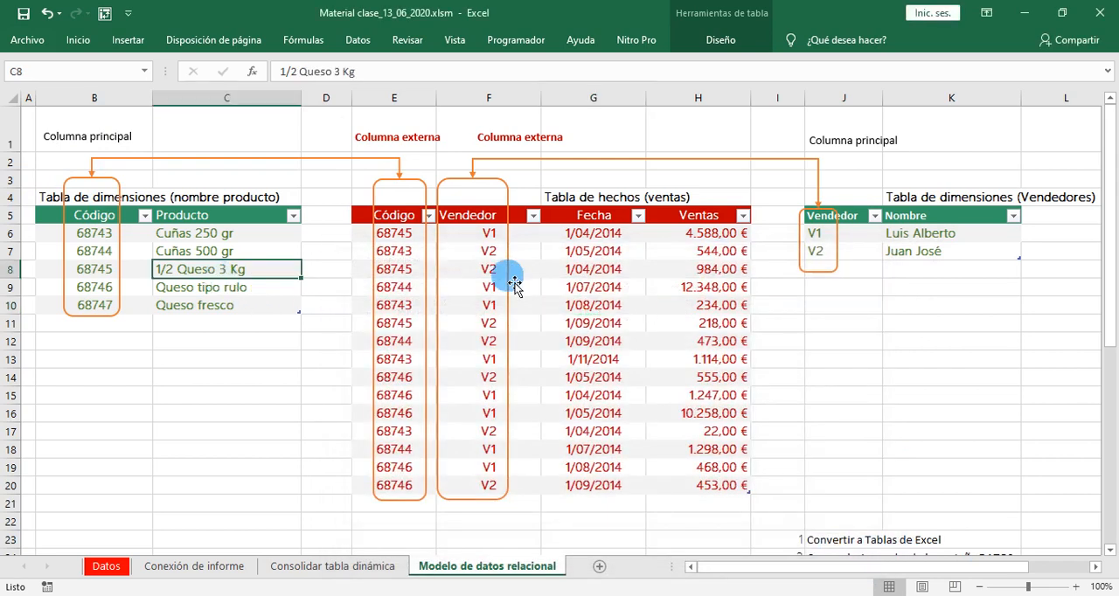
pyautogui.click(577, 306)
pyautogui.click(566, 273)
pyautogui.click(233, 254)
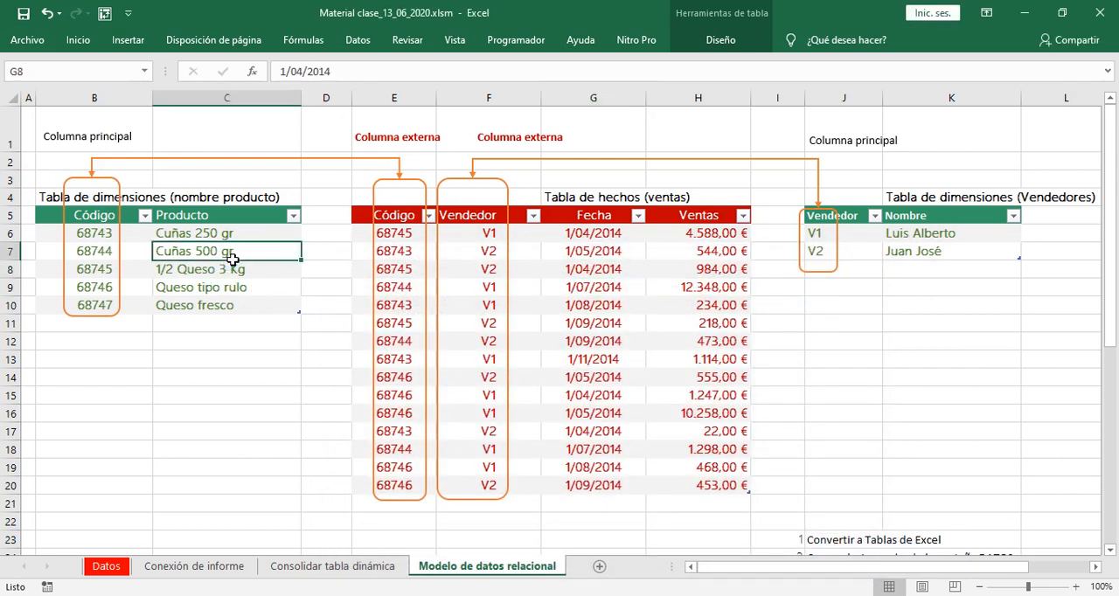
pyautogui.click(912, 250)
# - Insert a pivot table on a new worksheet using this workbook's data model as its source
pyautogui.click(603, 323)
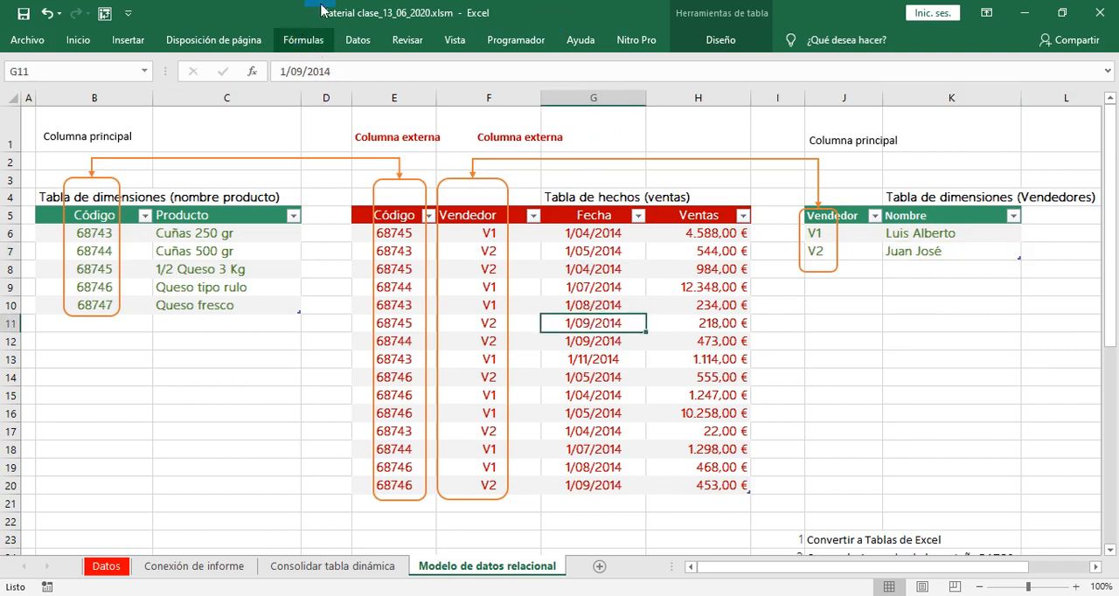
pyautogui.click(128, 39)
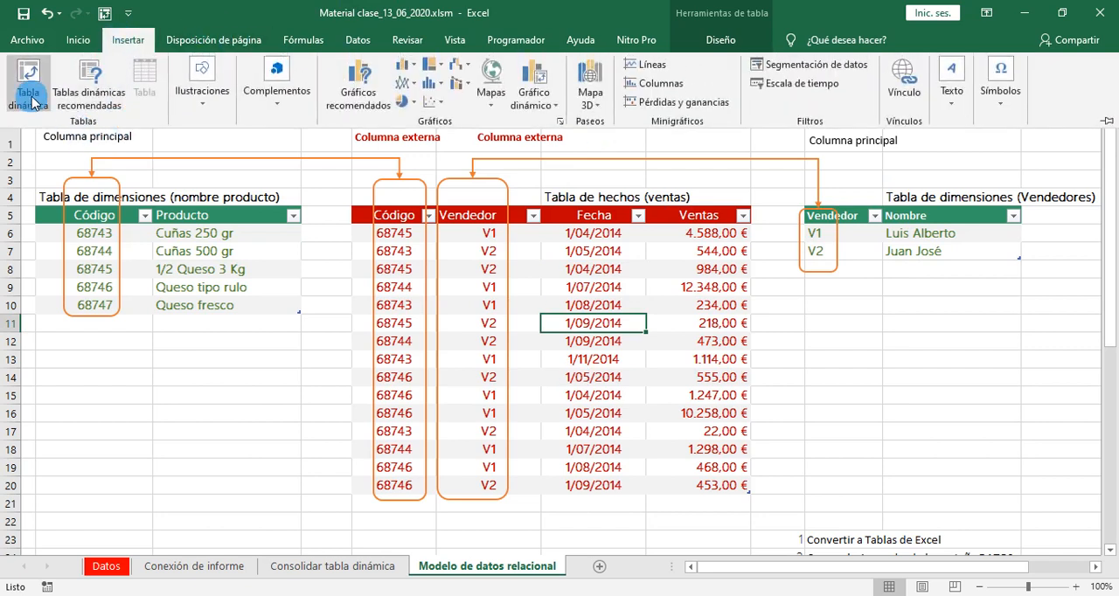
pyautogui.click(28, 87)
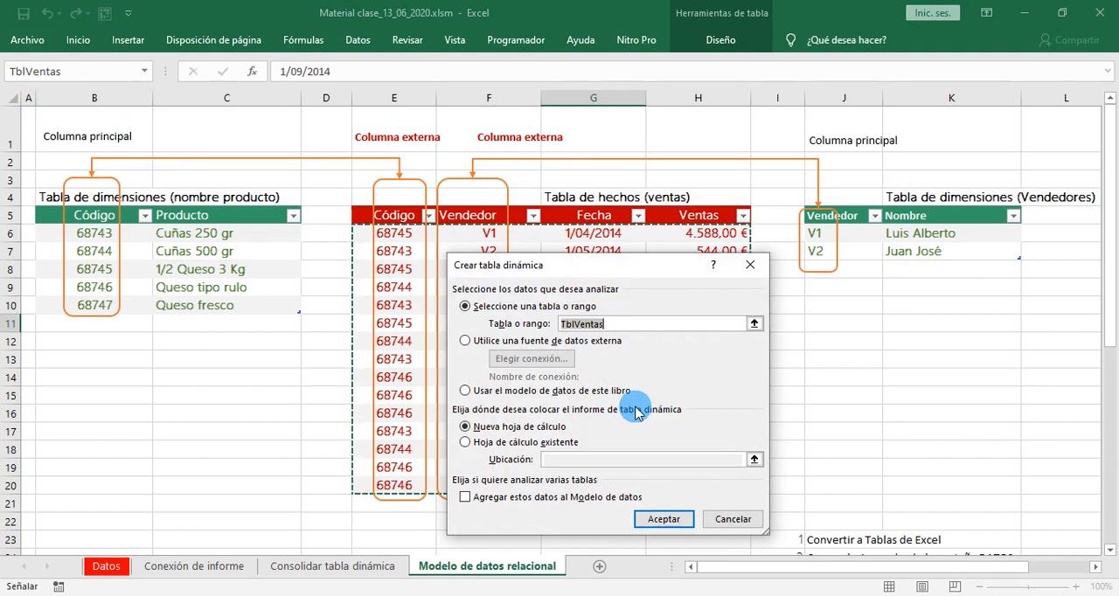
pyautogui.moveTo(584, 267); pyautogui.dragTo(631, 154)
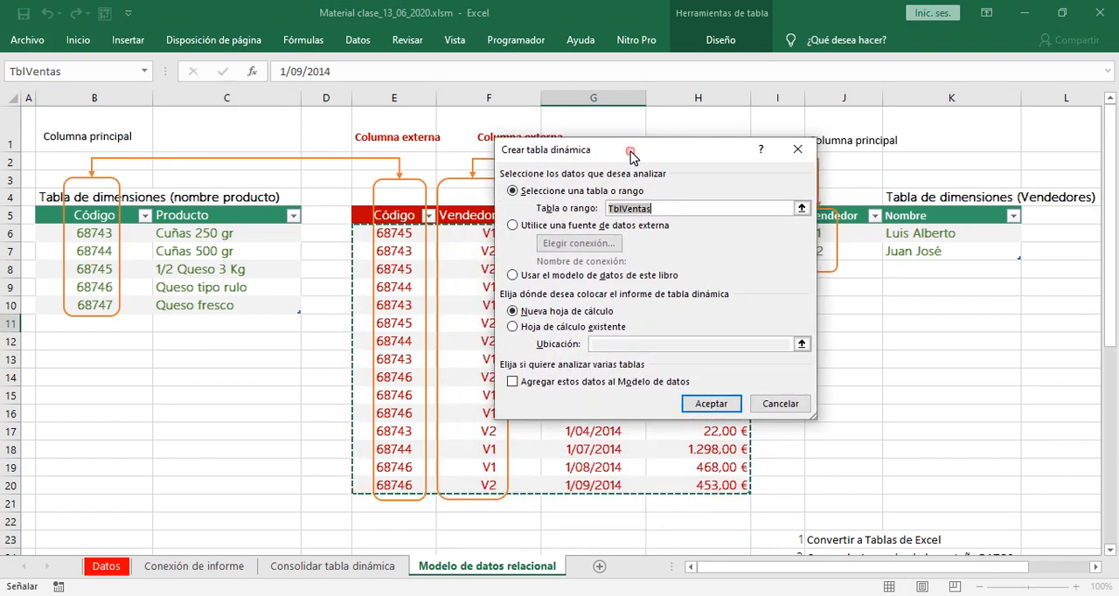
pyautogui.click(664, 216)
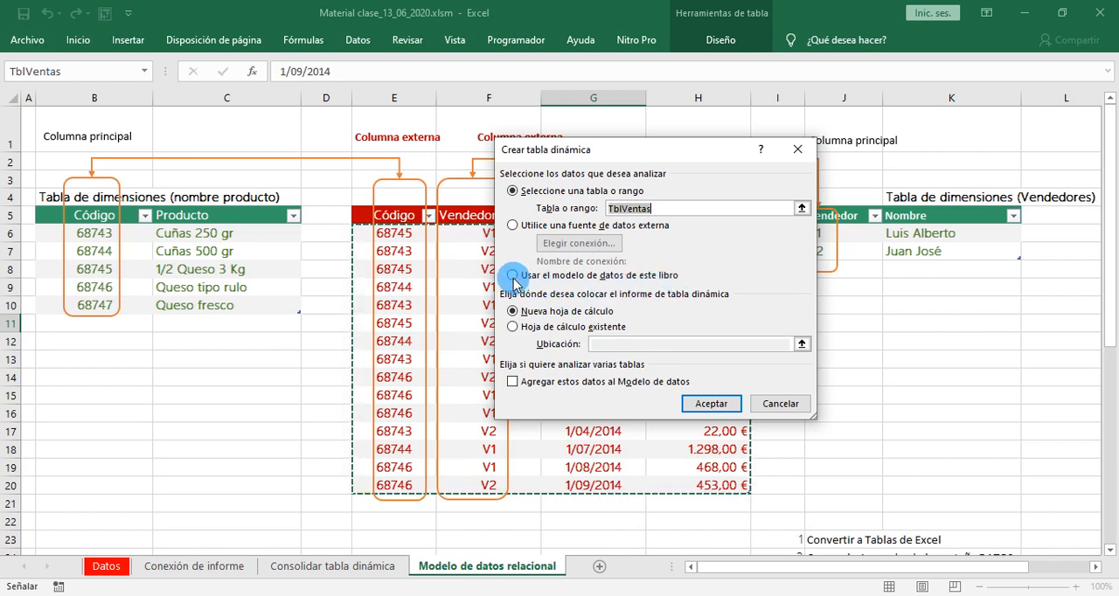
pyautogui.click(513, 277)
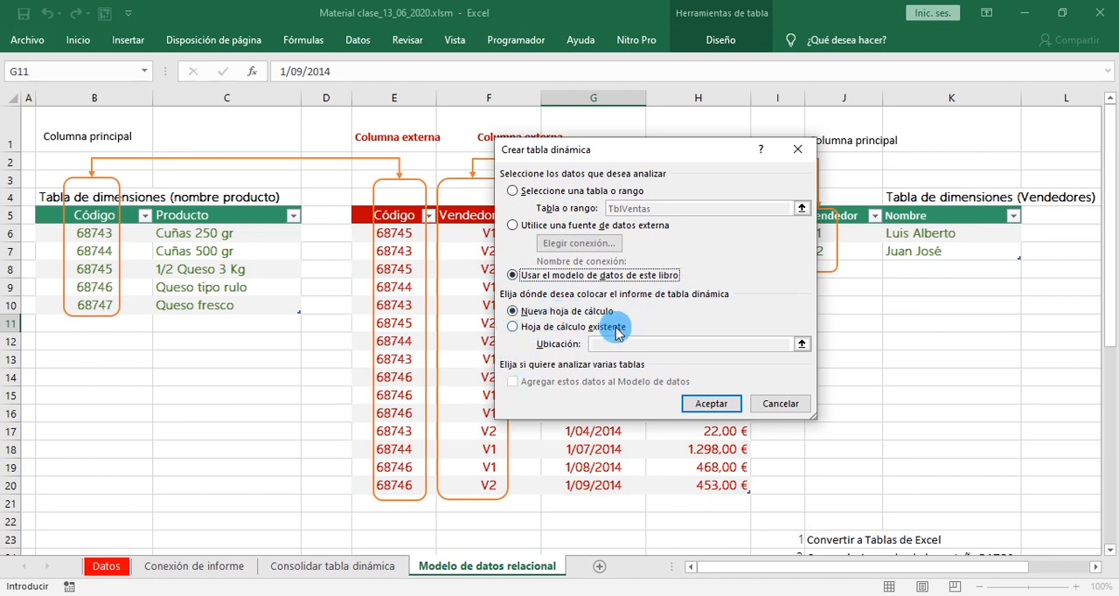
pyautogui.click(711, 403)
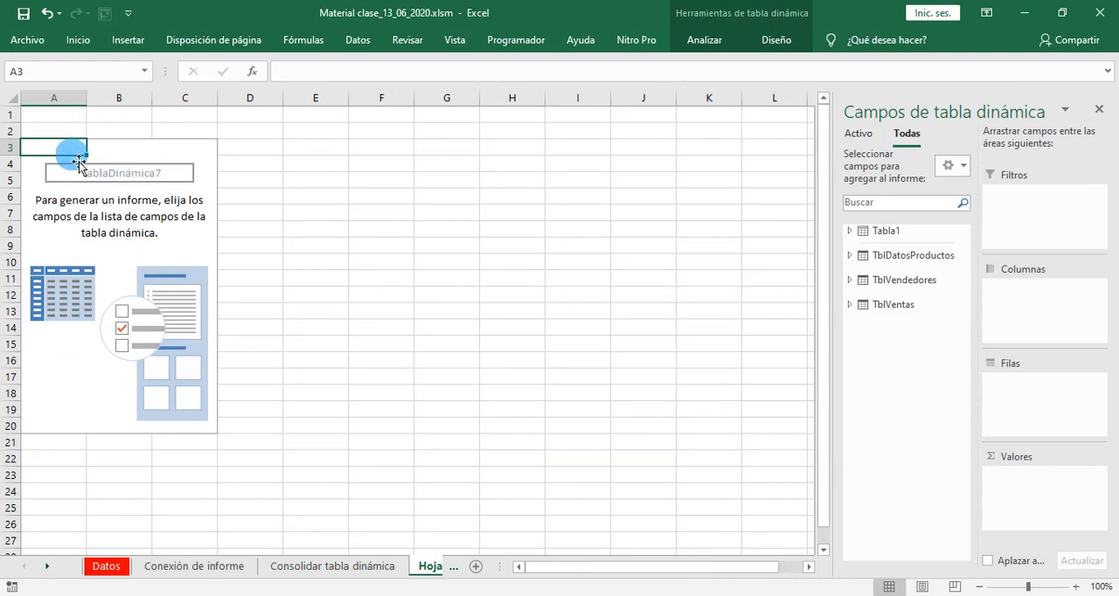
# - Examine the fields that TblDatosProductos, TblVendedores, TblVentas and Tabla1 offer for the pivot table
pyautogui.click(850, 256)
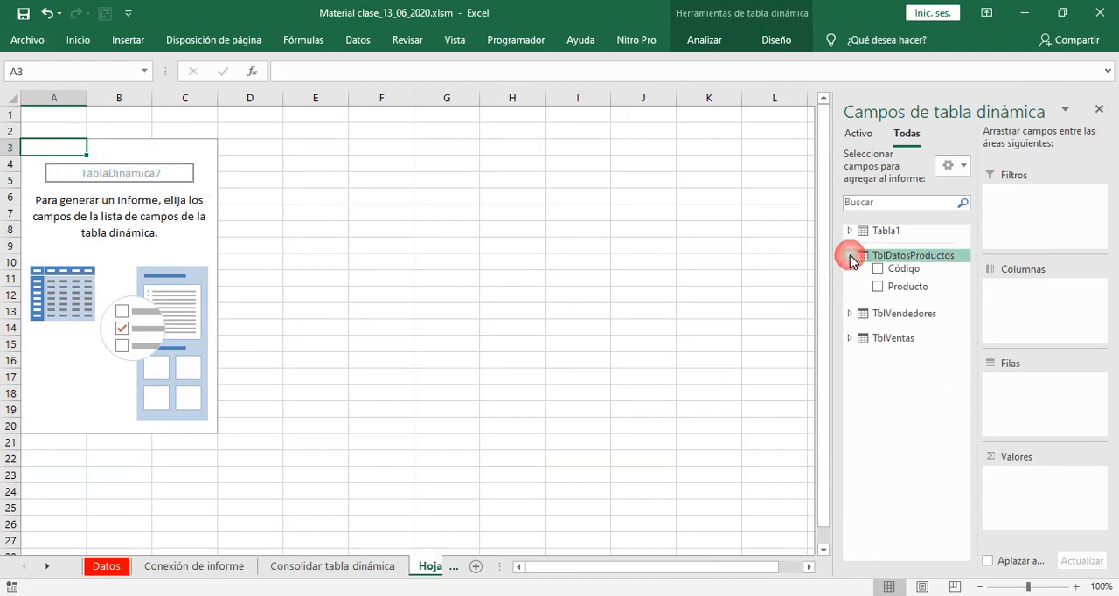
pyautogui.click(850, 314)
pyautogui.click(850, 372)
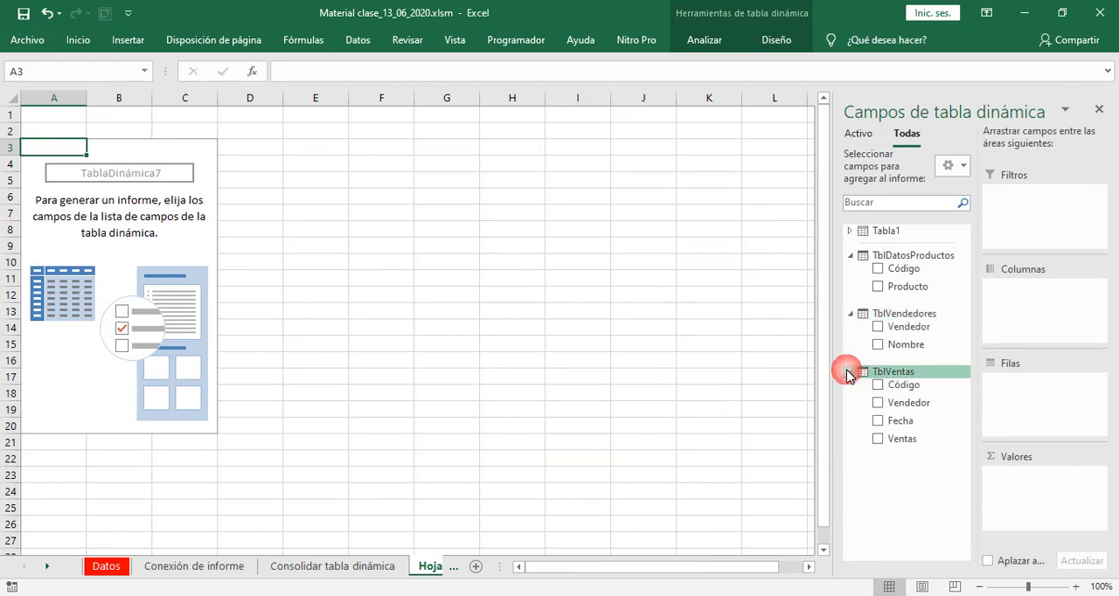
pyautogui.click(850, 230)
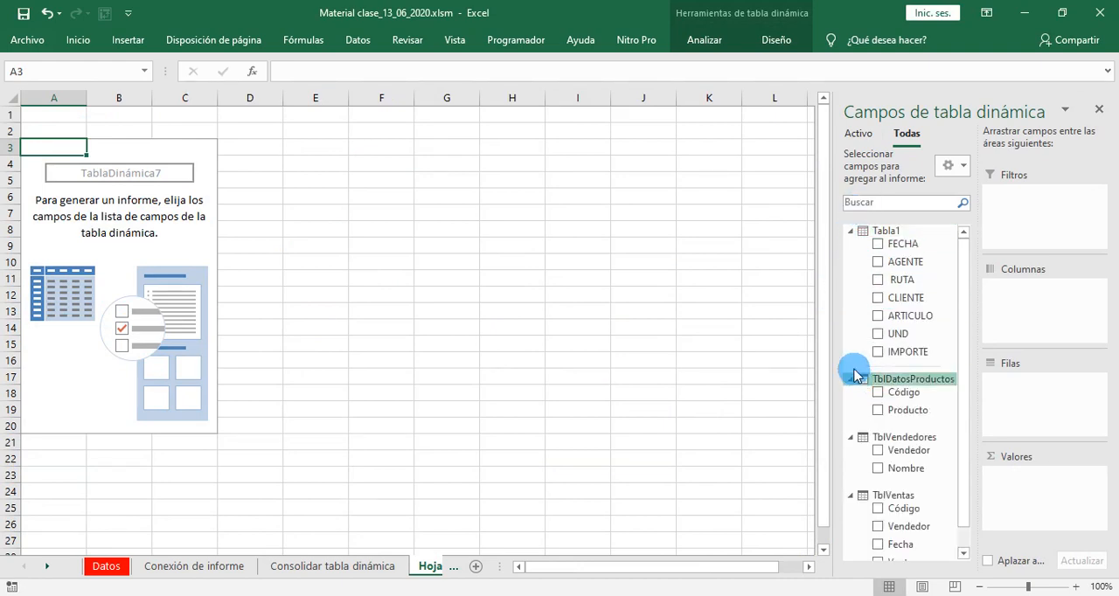
pyautogui.click(849, 231)
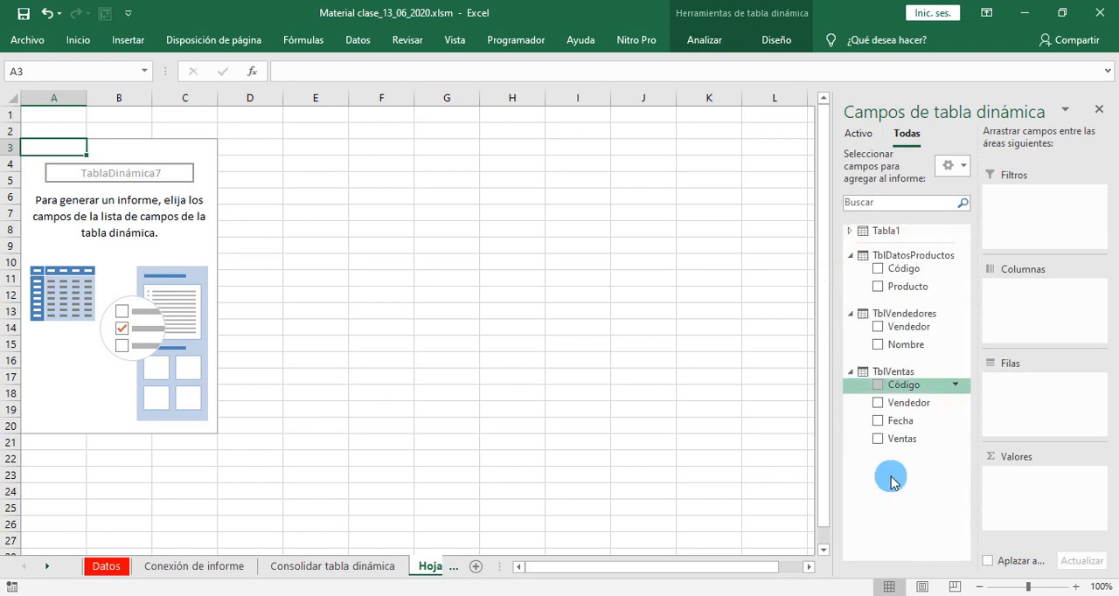
pyautogui.click(850, 372)
pyautogui.click(850, 313)
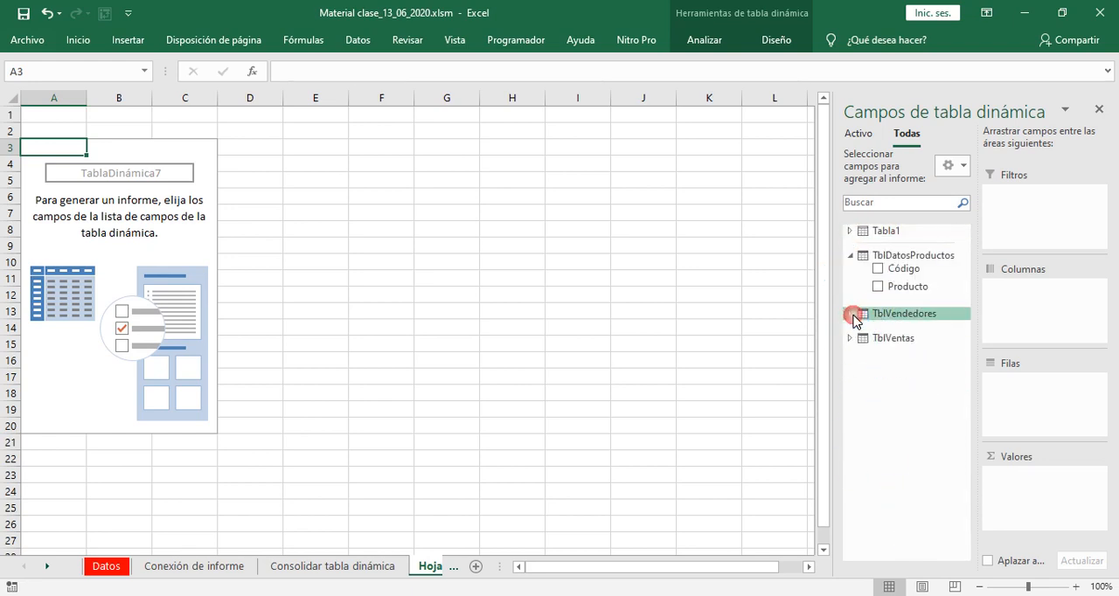
# - Expand TblDatosProductos, TblVendedores and TblVentas in the pivot table's field list to show their fields
pyautogui.click(850, 256)
pyautogui.rightClick(850, 261)
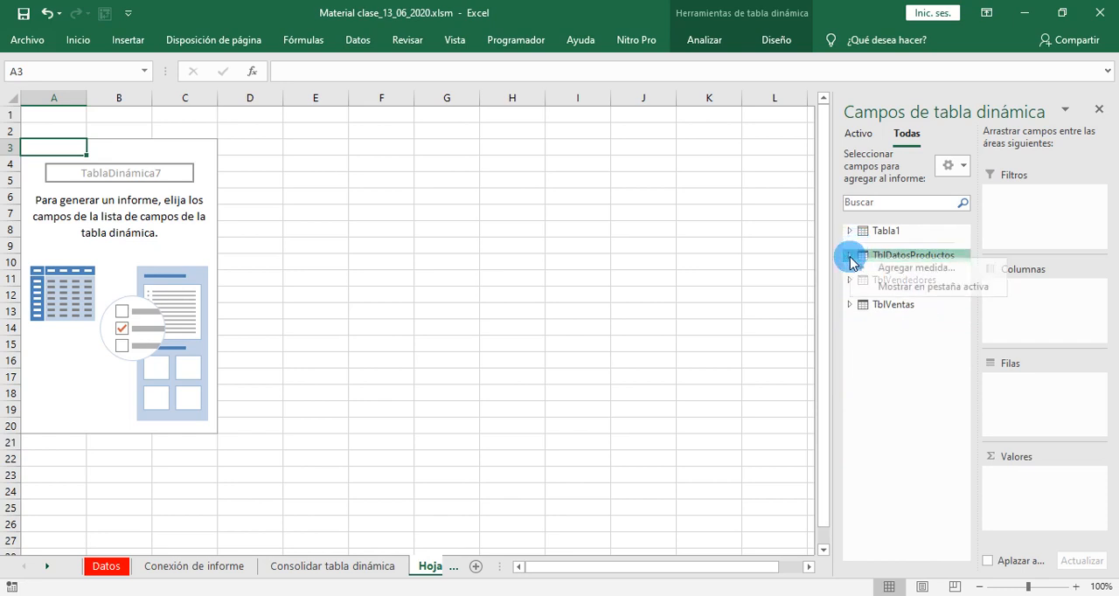
pyautogui.click(847, 275)
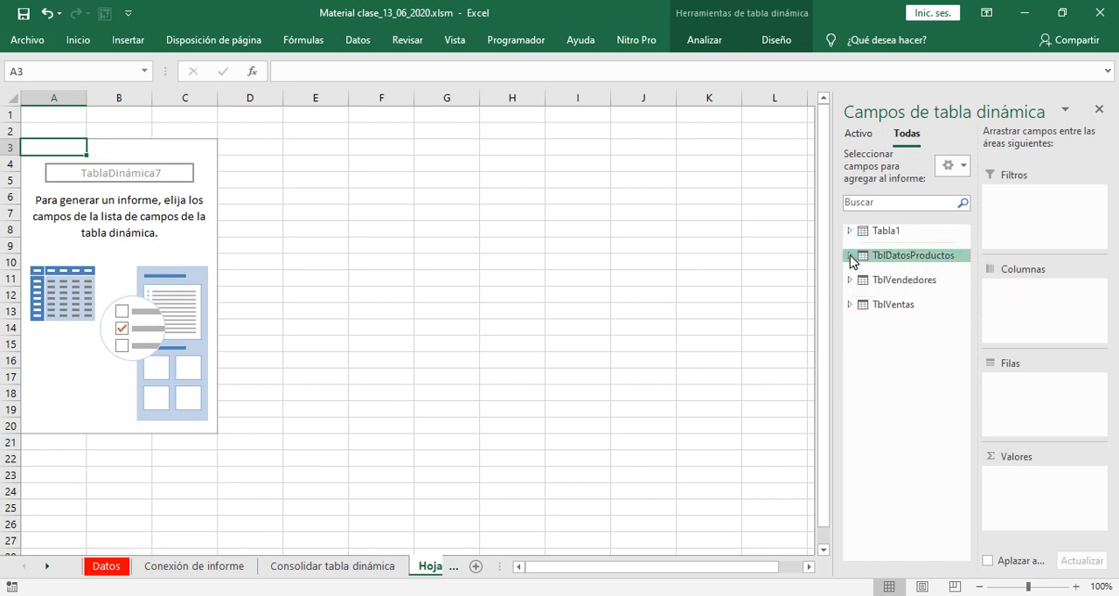
pyautogui.click(850, 255)
pyautogui.click(850, 313)
pyautogui.click(862, 374)
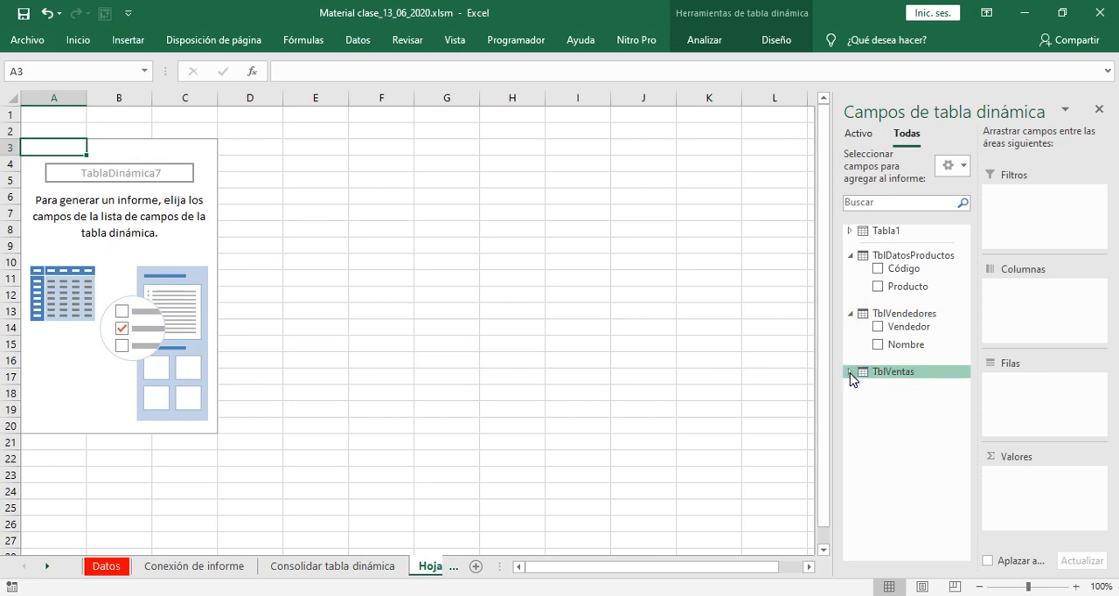
pyautogui.click(850, 374)
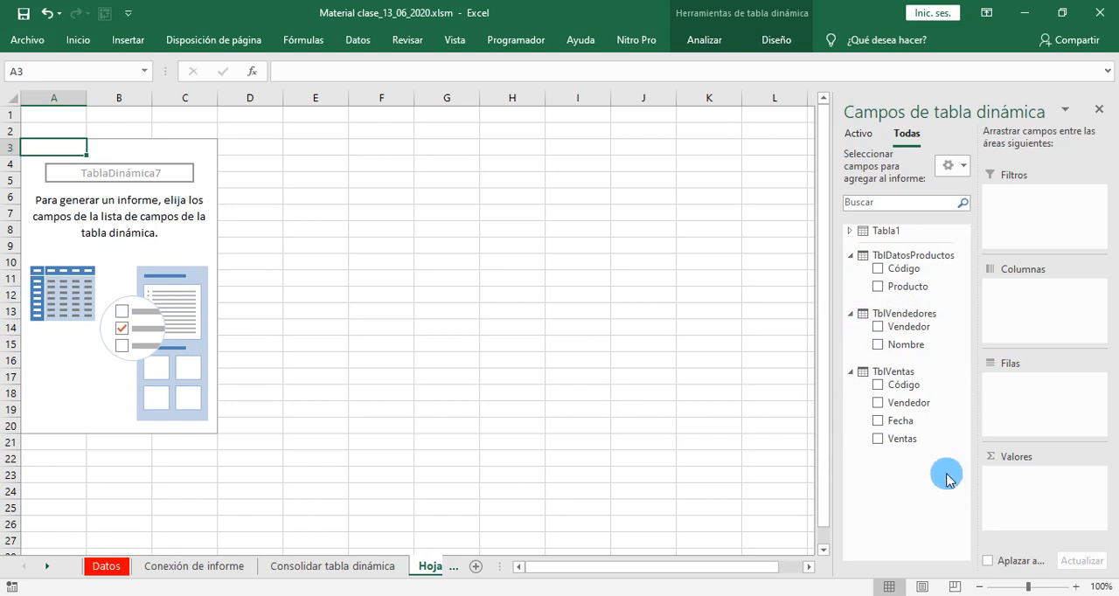
# - Sum Ventas from TblVentas as the pivot values, with Vendedor from TblVentas and Producto from TblDatosProductos as nested rows
pyautogui.moveTo(904, 439); pyautogui.dragTo(986, 479)
pyautogui.moveTo(1048, 482); pyautogui.dragTo(1022, 480)
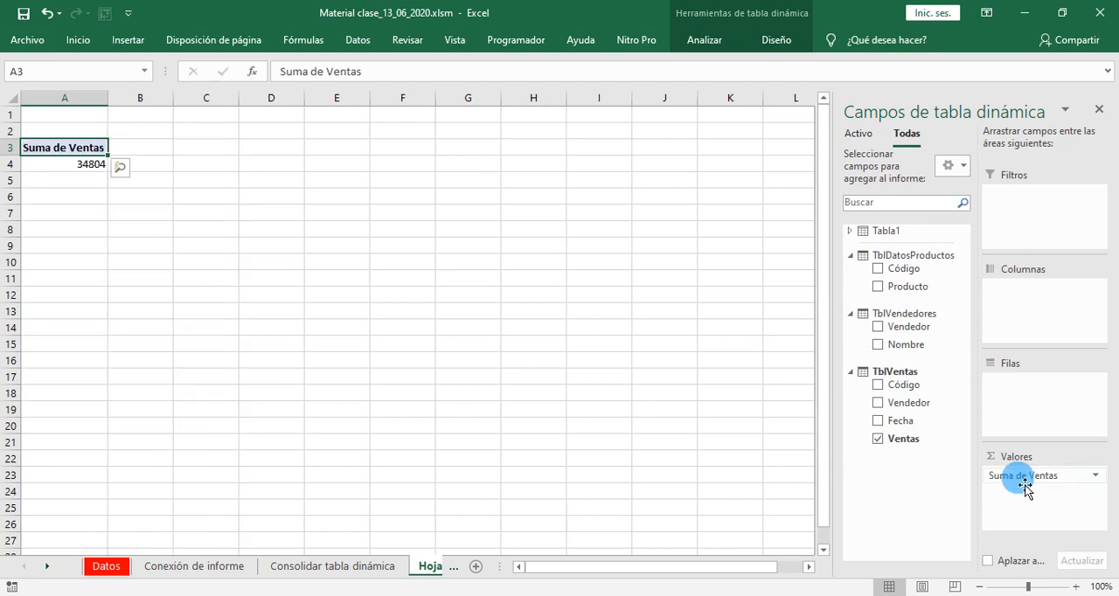
pyautogui.moveTo(909, 402); pyautogui.dragTo(1022, 398)
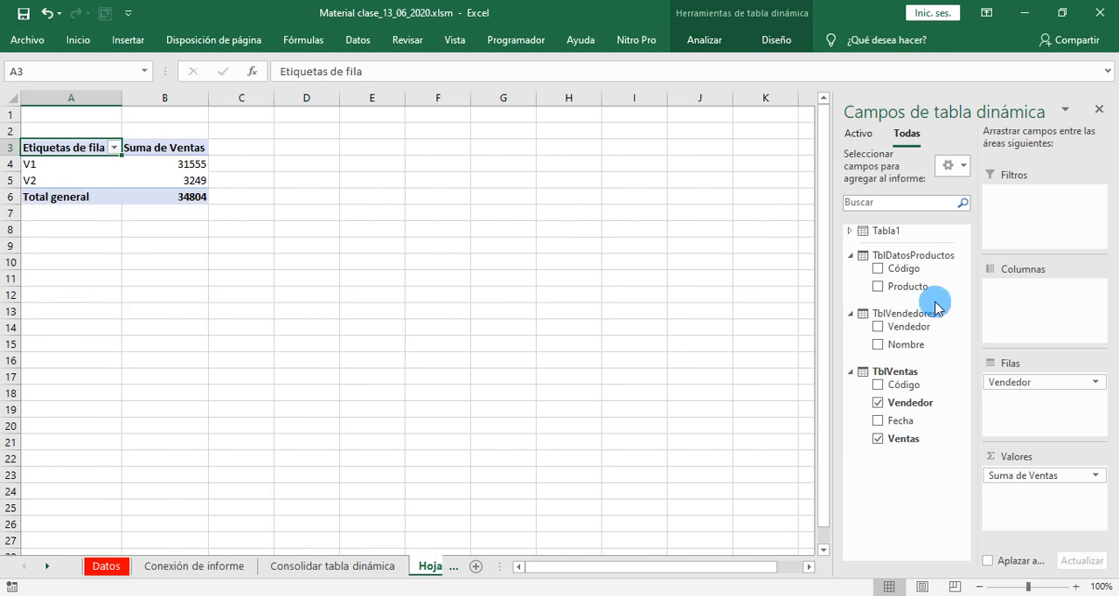
pyautogui.moveTo(918, 290); pyautogui.dragTo(1010, 408)
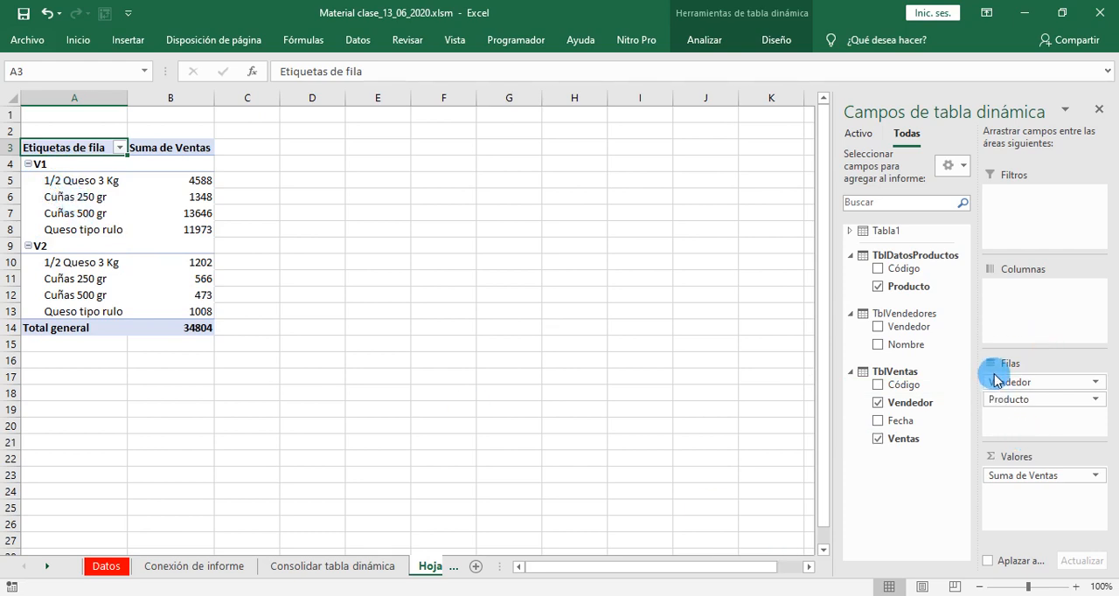
# - Replace the Vendedor row field with Nombre from TblVendedores and add Código from TblDatosProductos between Nombre and Producto
pyautogui.click(878, 403)
pyautogui.moveTo(885, 357); pyautogui.dragTo(1027, 385)
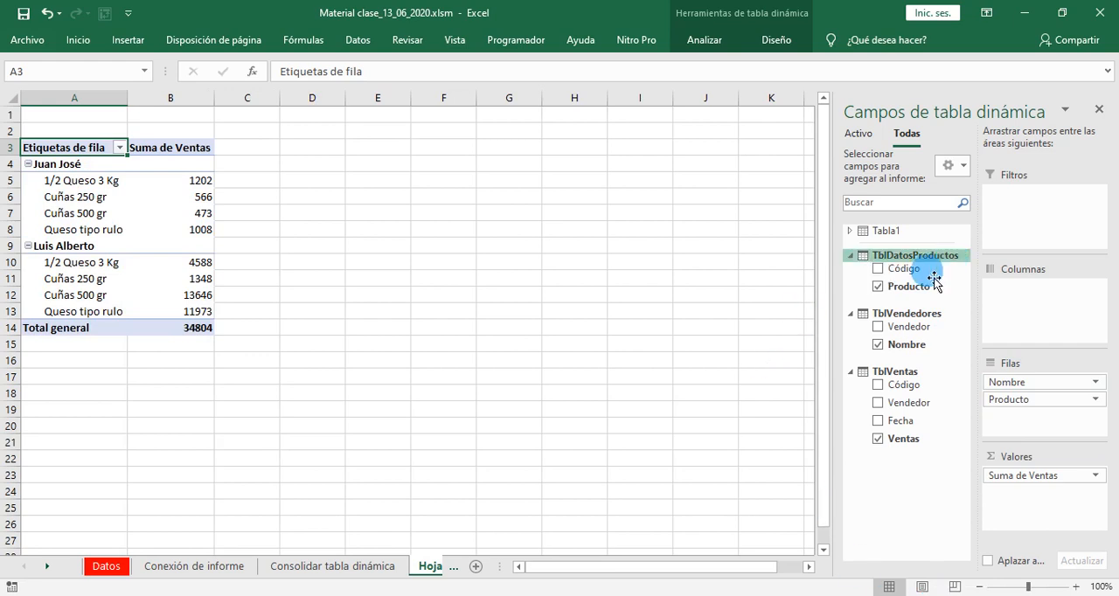
pyautogui.moveTo(907, 278); pyautogui.dragTo(1029, 401)
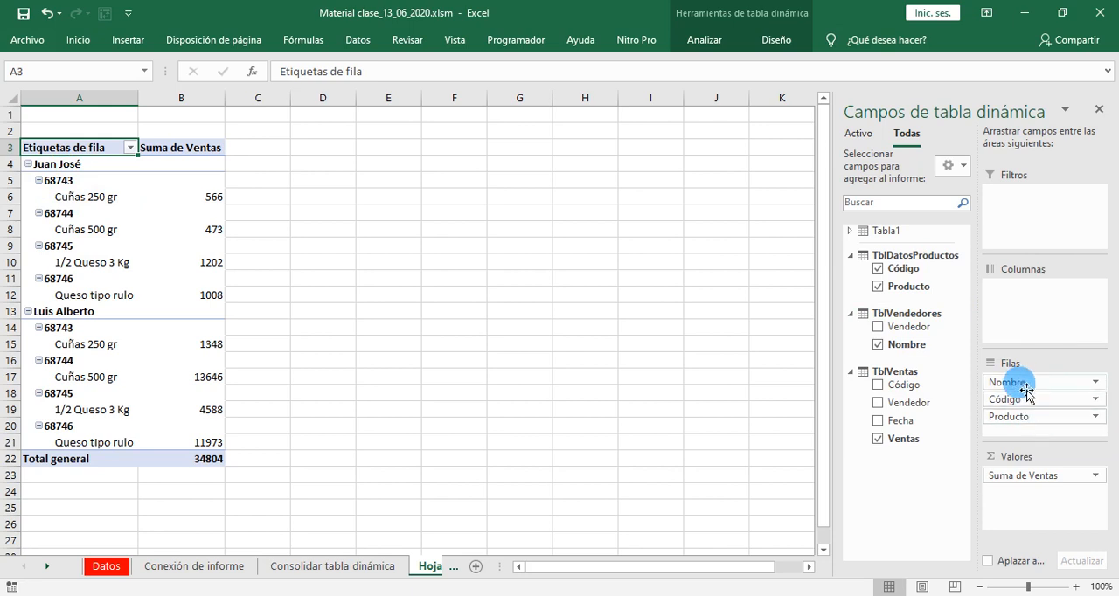
# - Move Nombre from the rows to the columns and add Vendedor from TblVendedores above it as the outer column field
pyautogui.moveTo(1028, 394); pyautogui.dragTo(1027, 293)
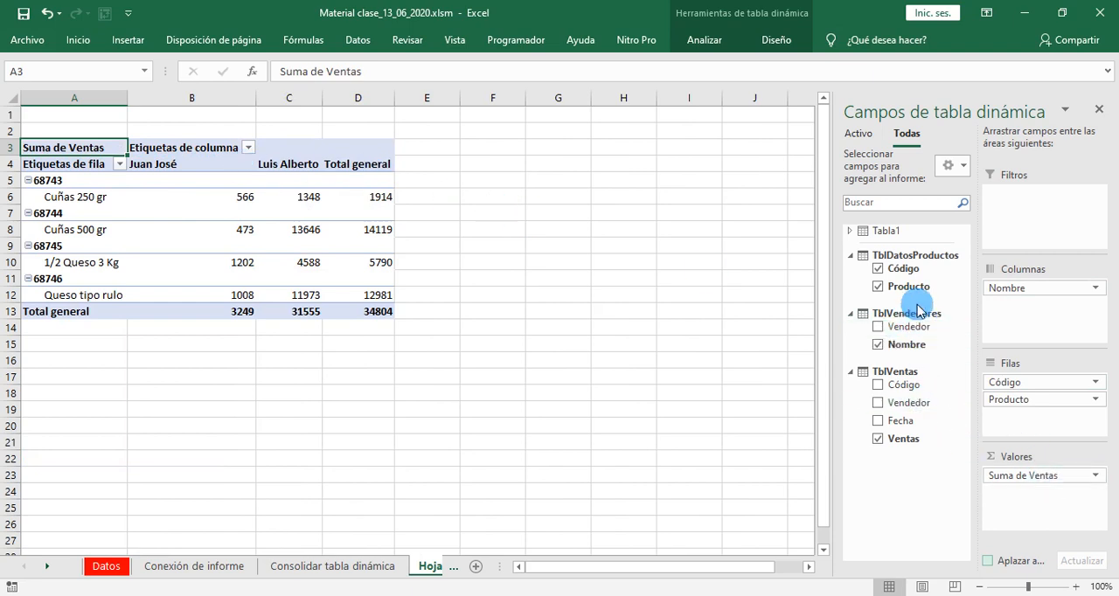
pyautogui.moveTo(900, 332); pyautogui.dragTo(1021, 310)
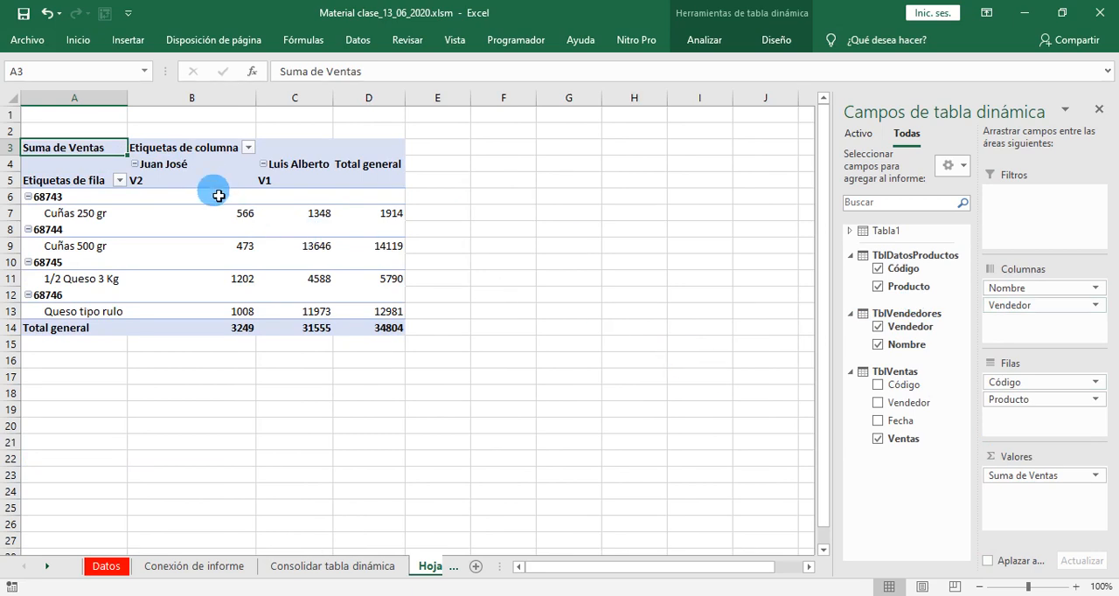
pyautogui.moveTo(1028, 306); pyautogui.dragTo(1023, 292)
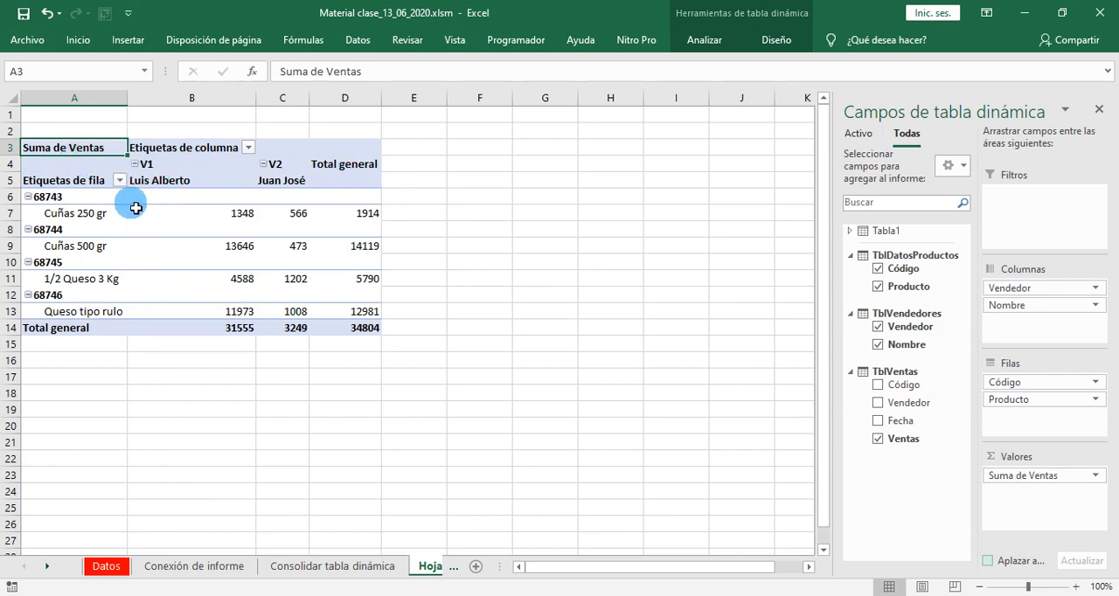
# - Compare the pivot table with the product, sales and seller tables on the Modelo de datos relacional sheet
pyautogui.moveTo(365, 342); pyautogui.dragTo(39, 156)
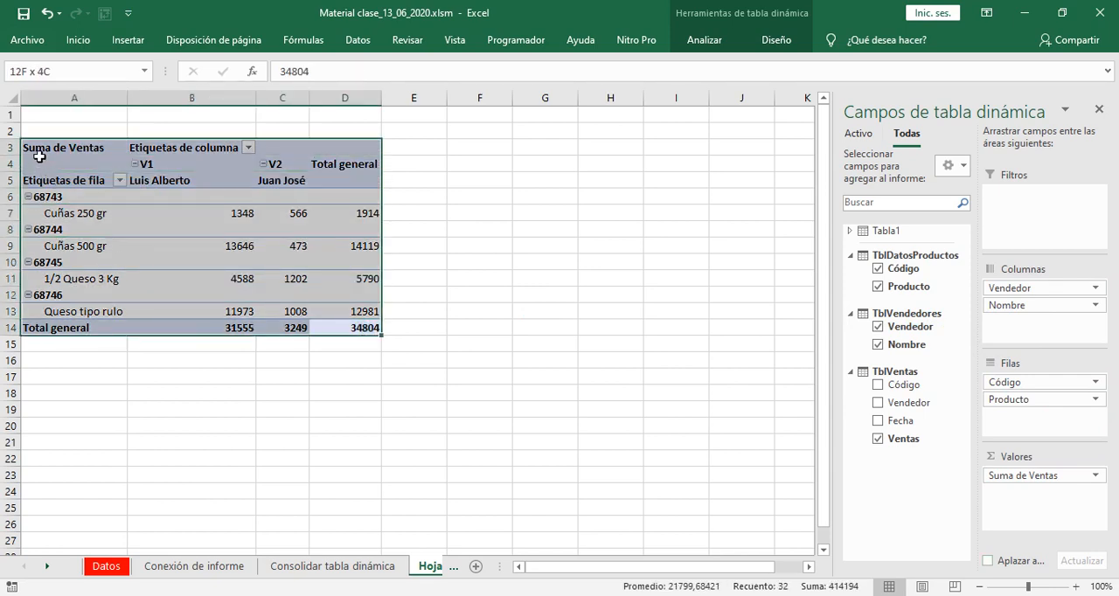
pyautogui.click(349, 567)
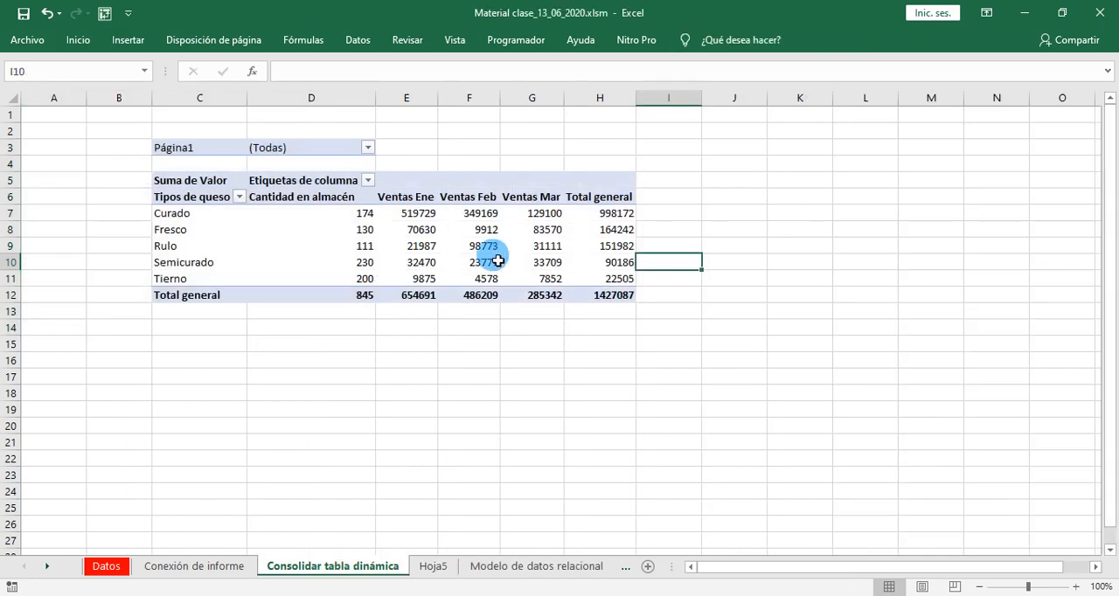
pyautogui.click(527, 568)
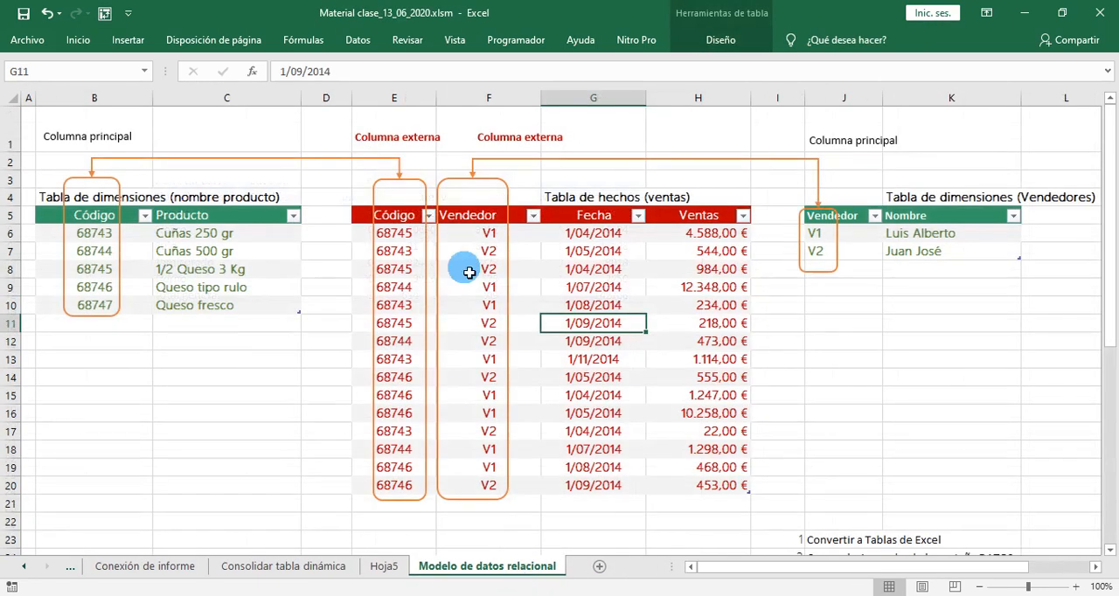
pyautogui.click(181, 234)
pyautogui.click(510, 307)
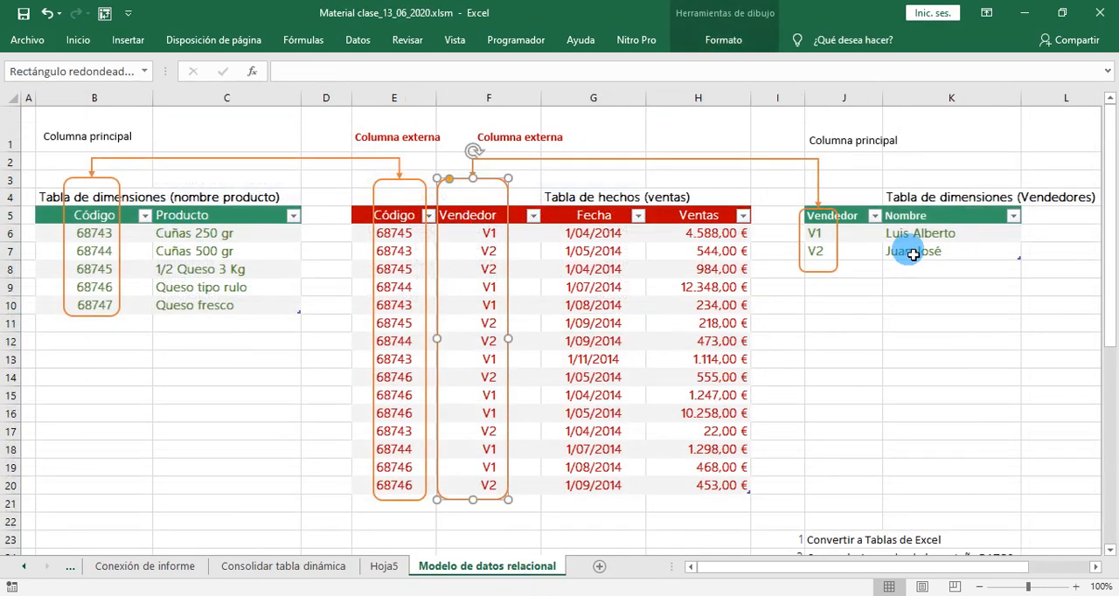
pyautogui.hscroll(3, 659, 313)
pyautogui.click(660, 313)
pyautogui.click(290, 304)
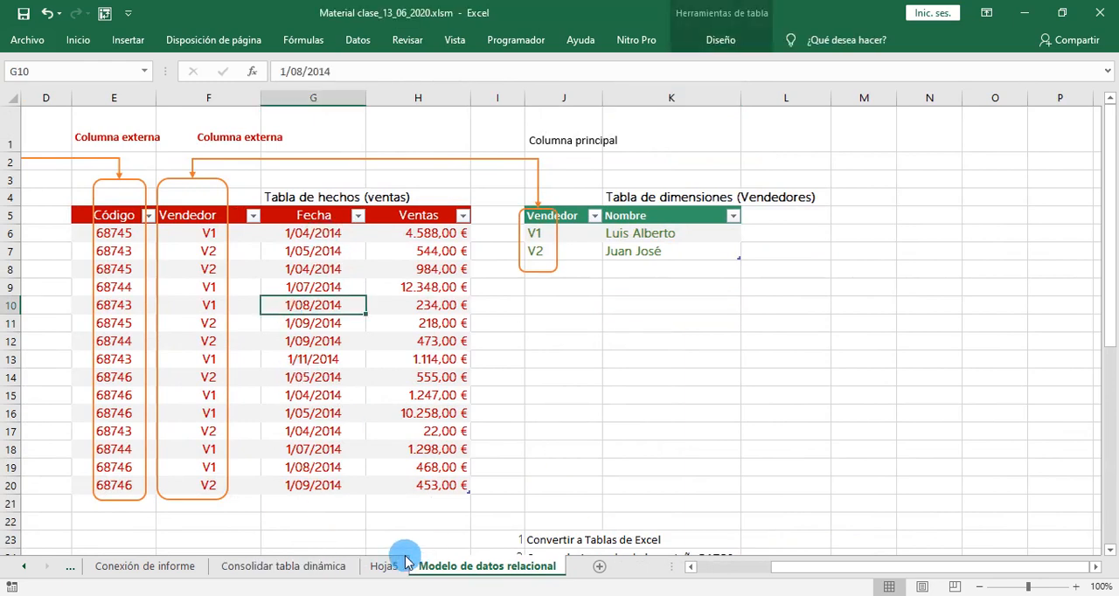
# - Insert a timeline for the pivot table on Hoja5, based on the Fecha field of TblVentas
pyautogui.click(384, 567)
pyautogui.click(340, 398)
pyautogui.click(207, 247)
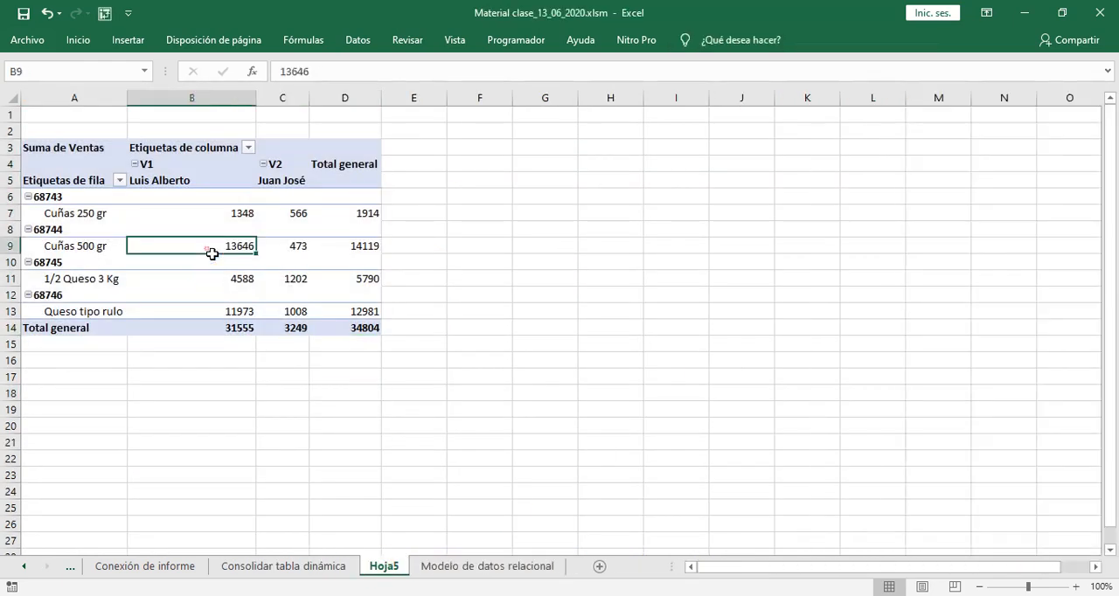
pyautogui.click(705, 39)
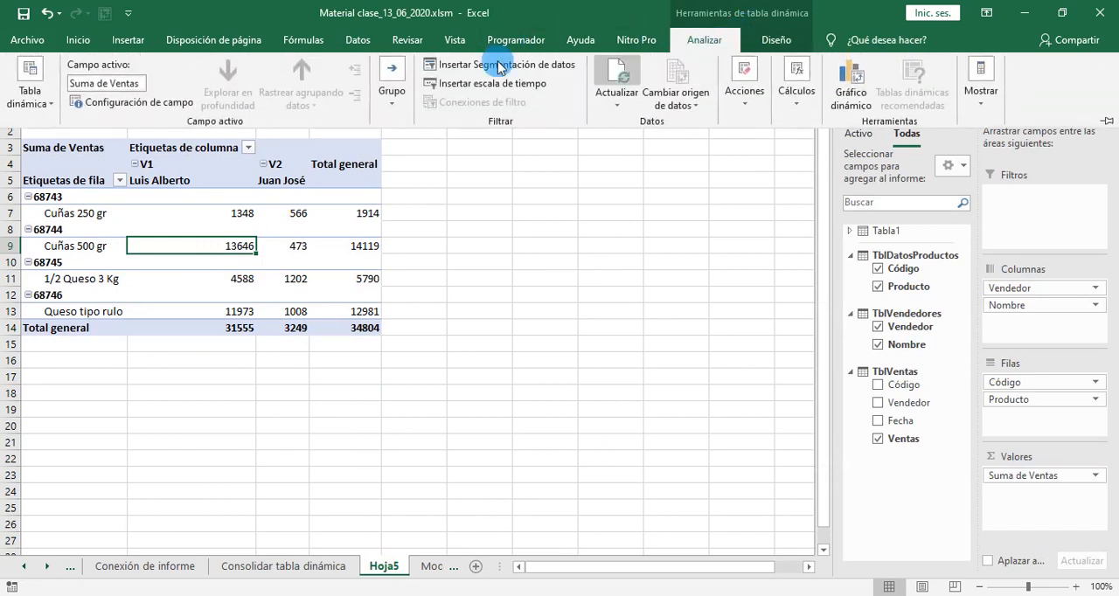
pyautogui.click(481, 84)
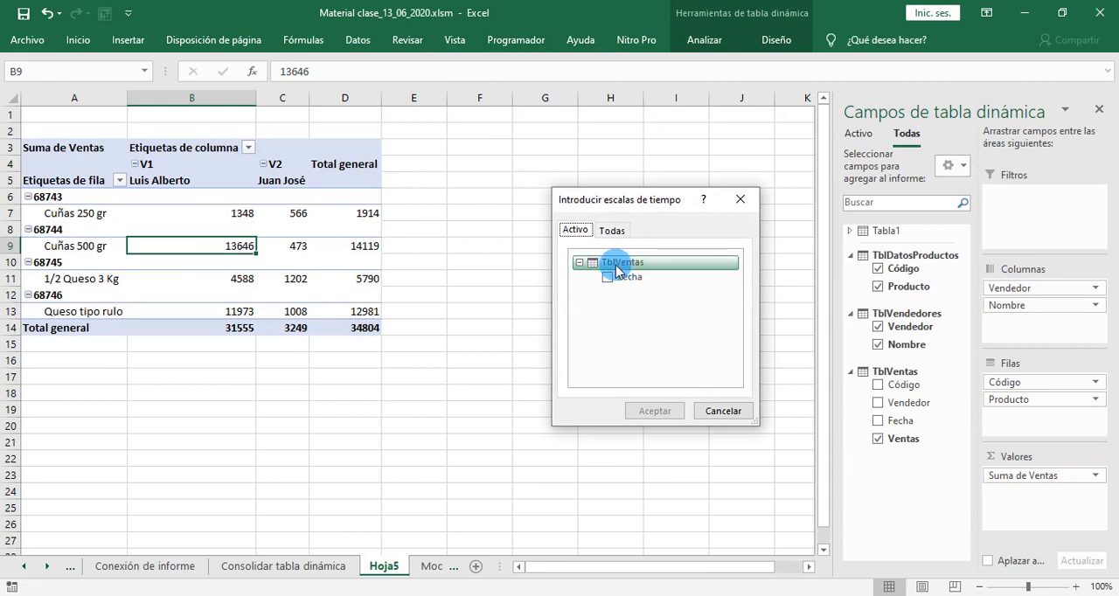
pyautogui.click(612, 230)
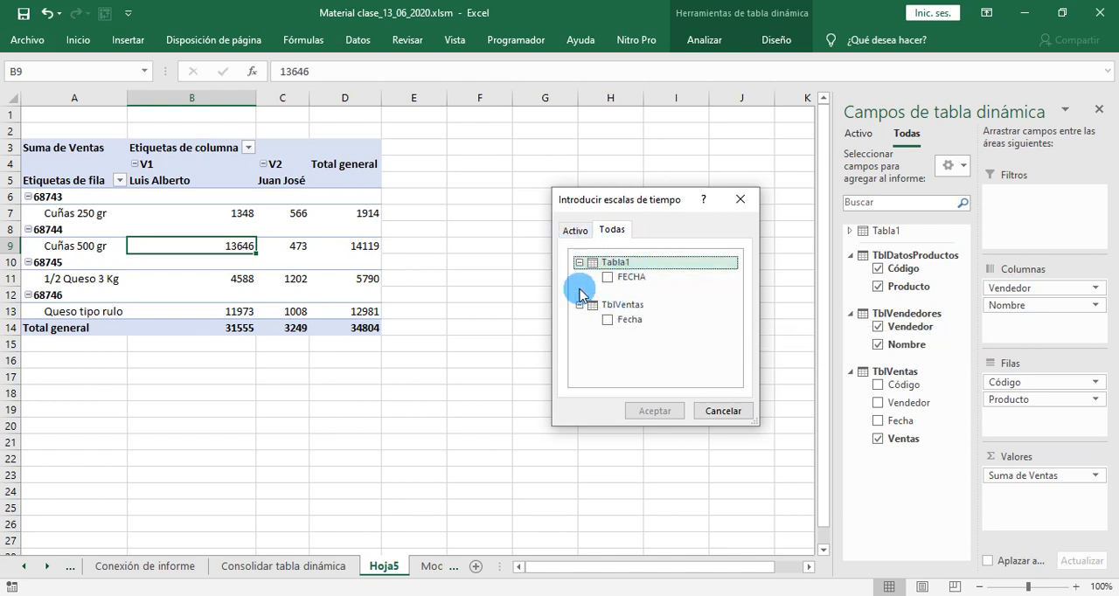
pyautogui.click(575, 230)
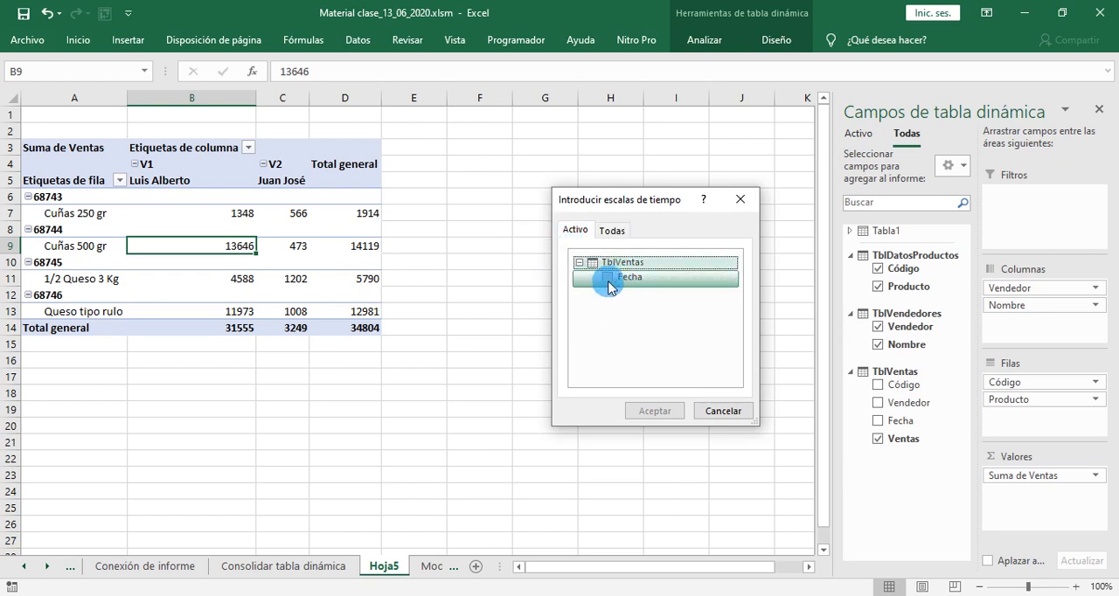
pyautogui.click(606, 279)
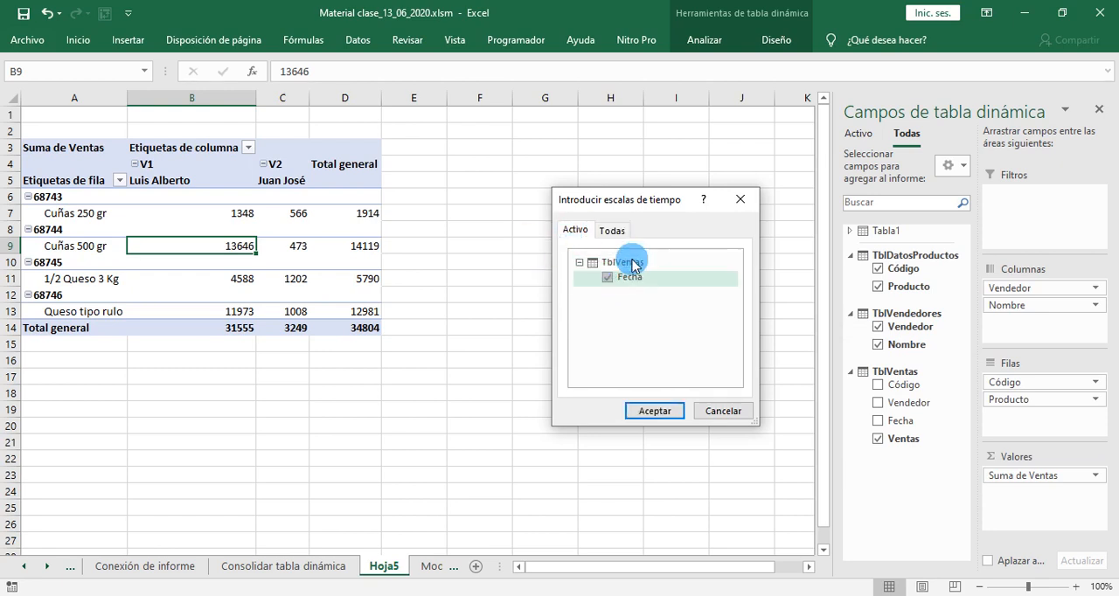
pyautogui.click(652, 410)
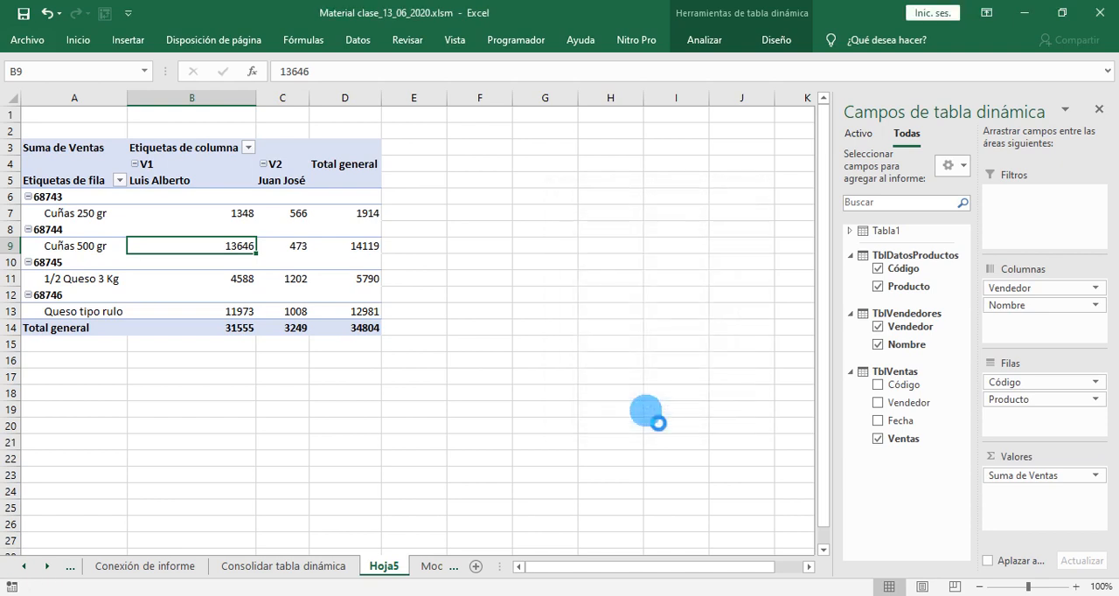
# - Place the Fecha timeline beside the pivot table, set its time level to quarters (TRIMESTRES) and narrow it to about columns F to H
pyautogui.moveTo(481, 298); pyautogui.dragTo(622, 160)
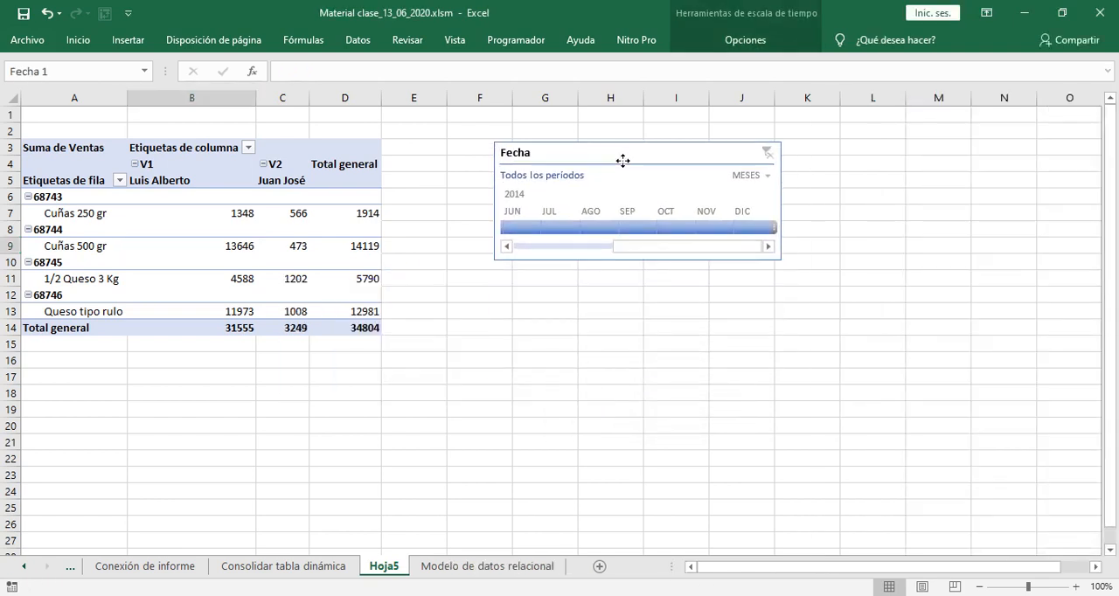
pyautogui.click(770, 177)
pyautogui.click(763, 217)
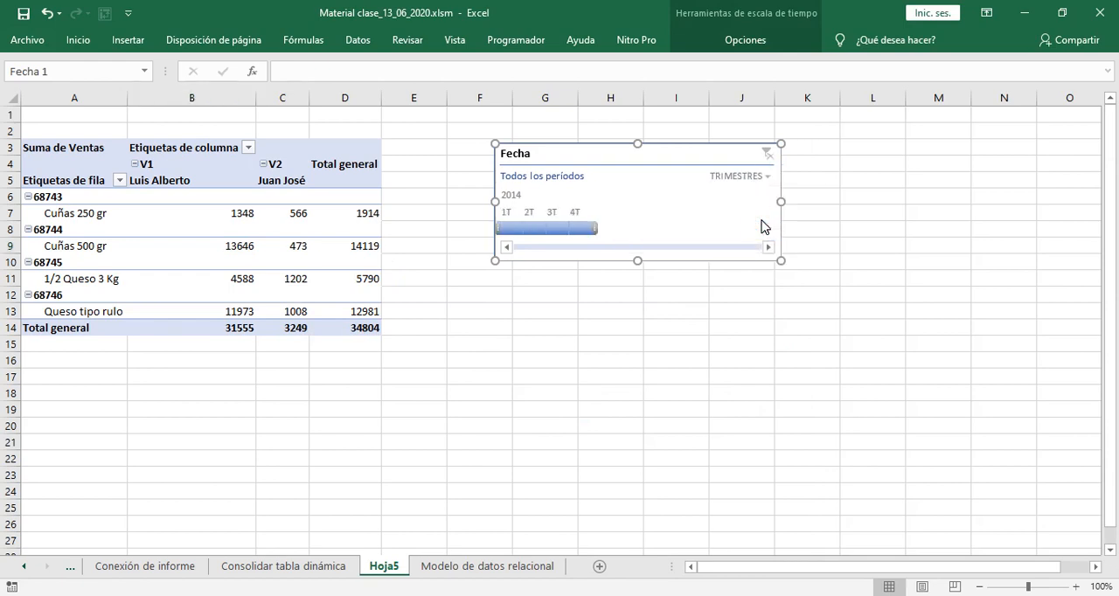
pyautogui.moveTo(782, 202); pyautogui.dragTo(657, 210)
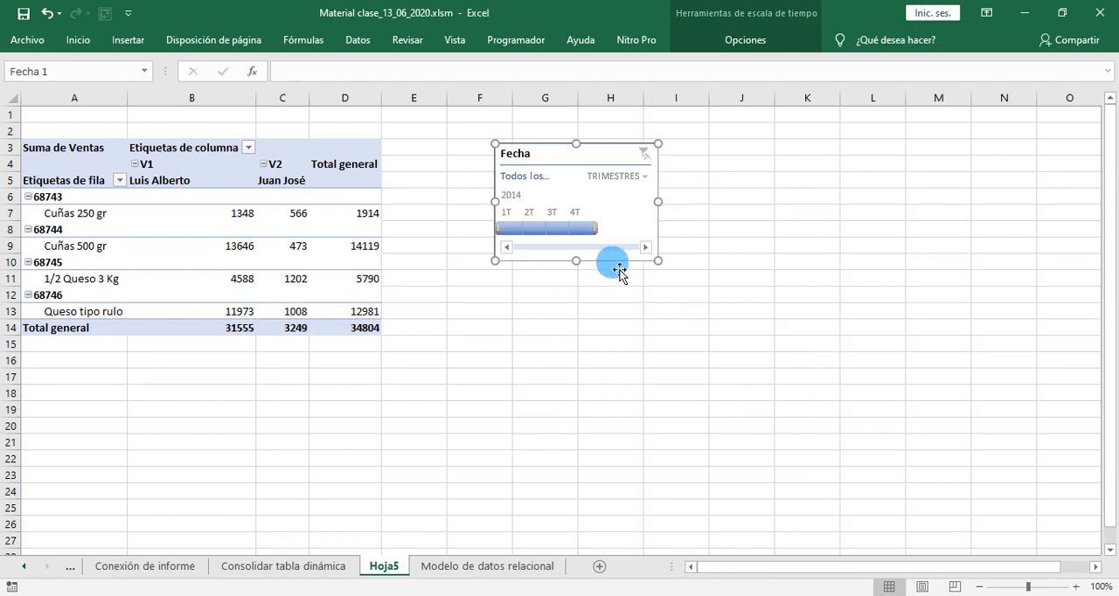
# - Filter the pivot table by single quarters of 2014, from 1T to 4T, with the Fecha timeline, and clear the filter
pyautogui.click(529, 229)
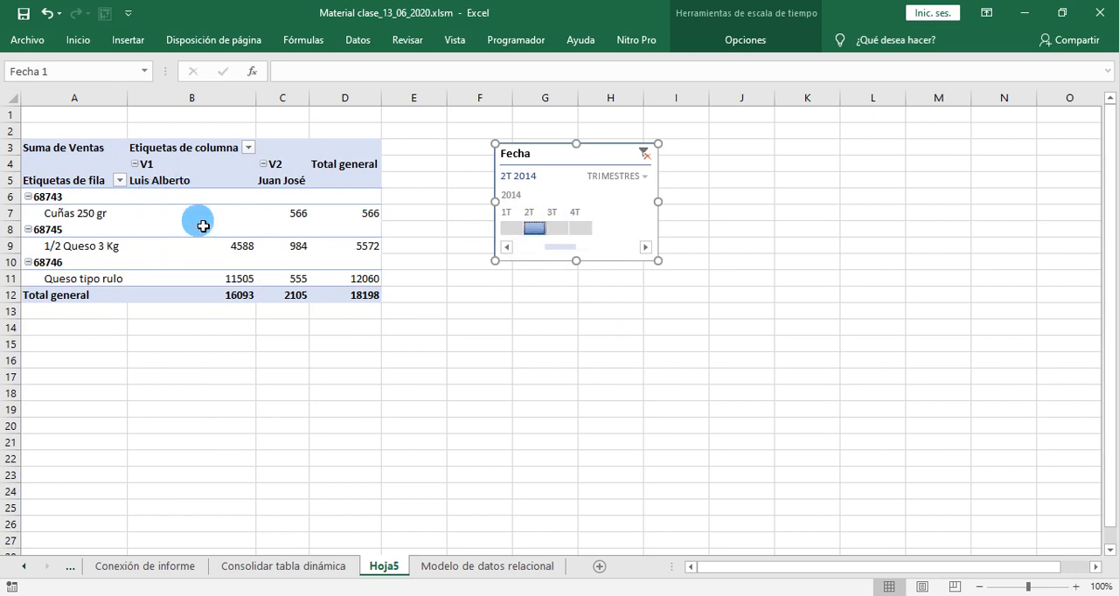
pyautogui.click(582, 229)
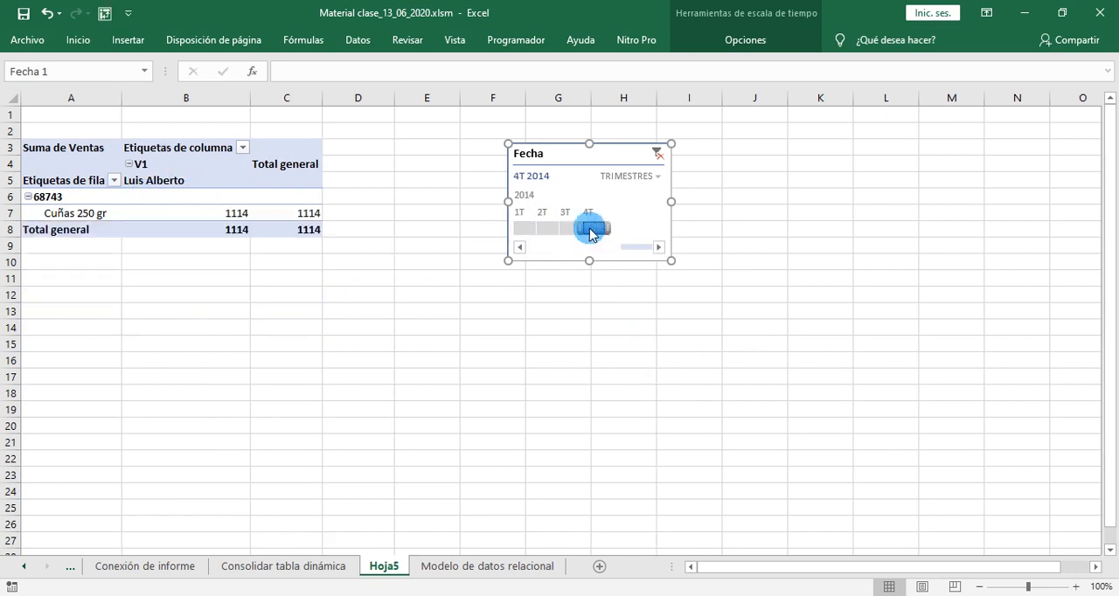
pyautogui.click(528, 229)
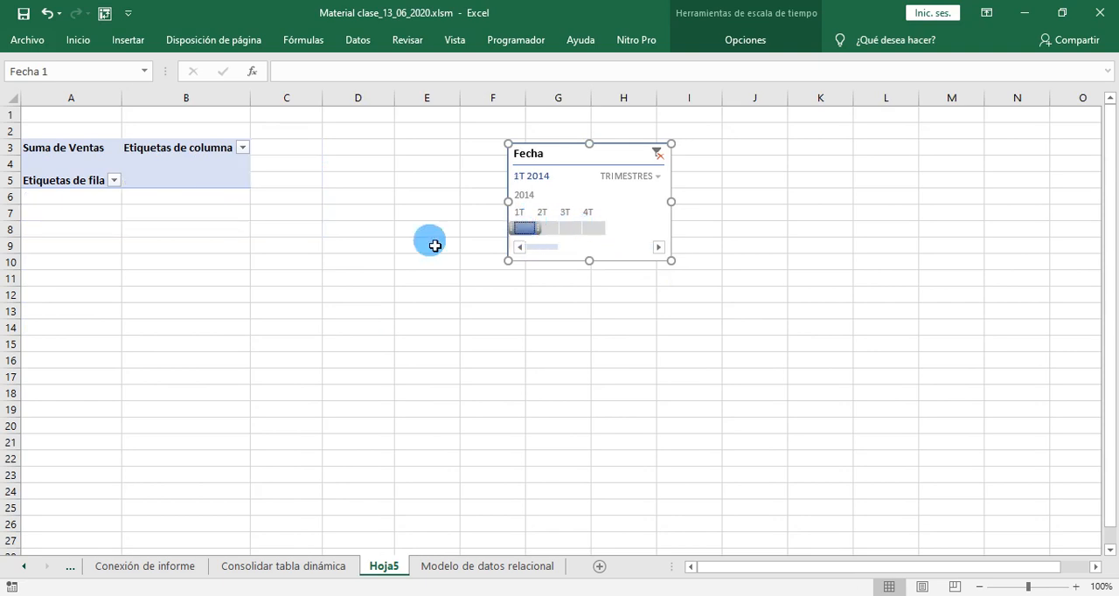
pyautogui.click(550, 232)
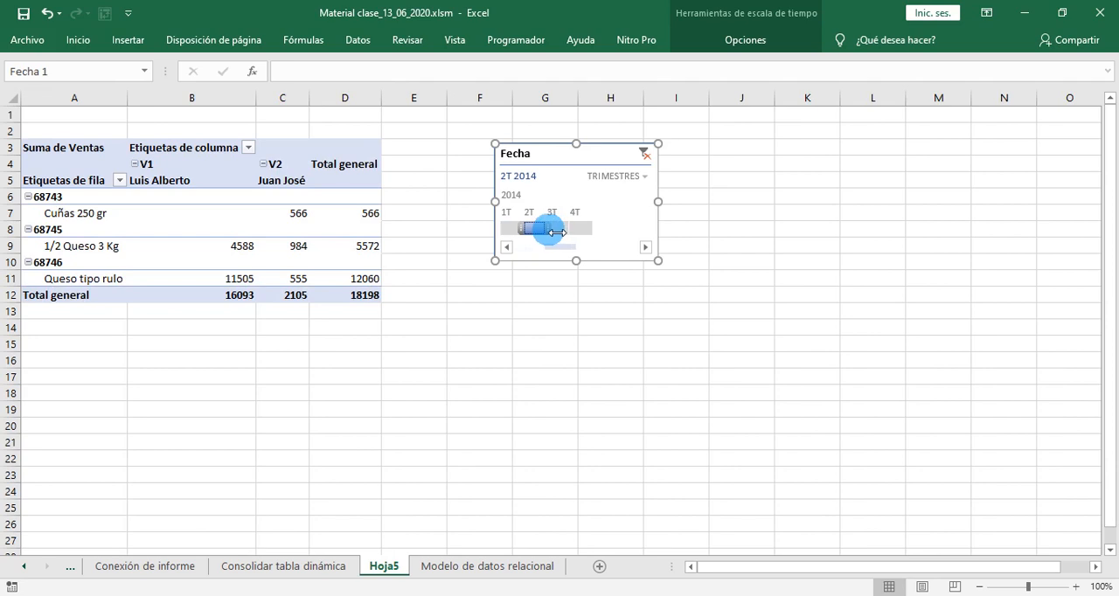
pyautogui.click(562, 230)
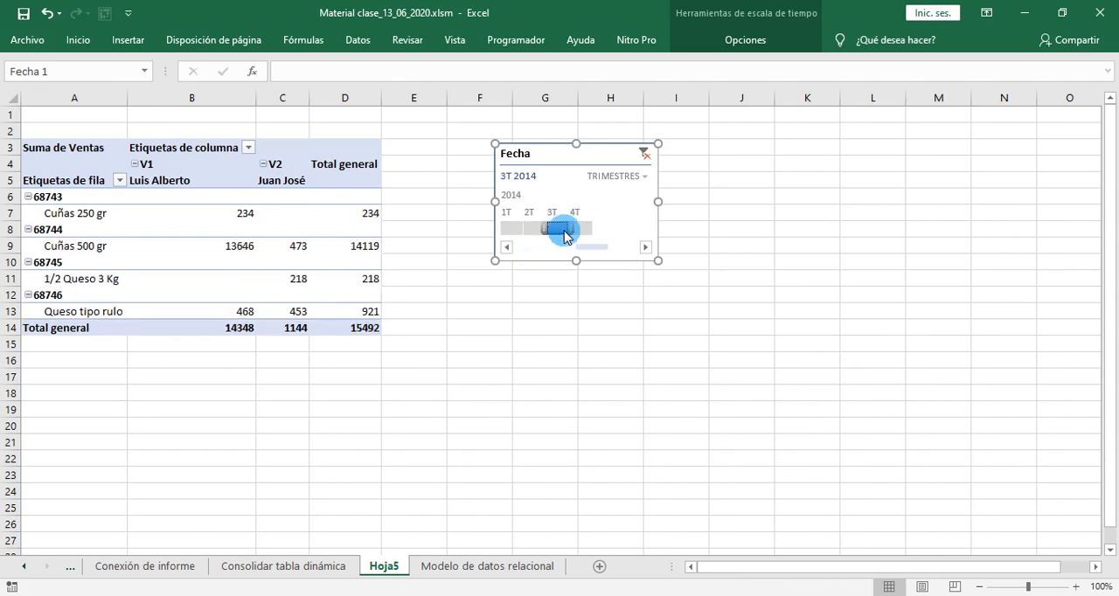
pyautogui.moveTo(564, 236); pyautogui.dragTo(593, 231)
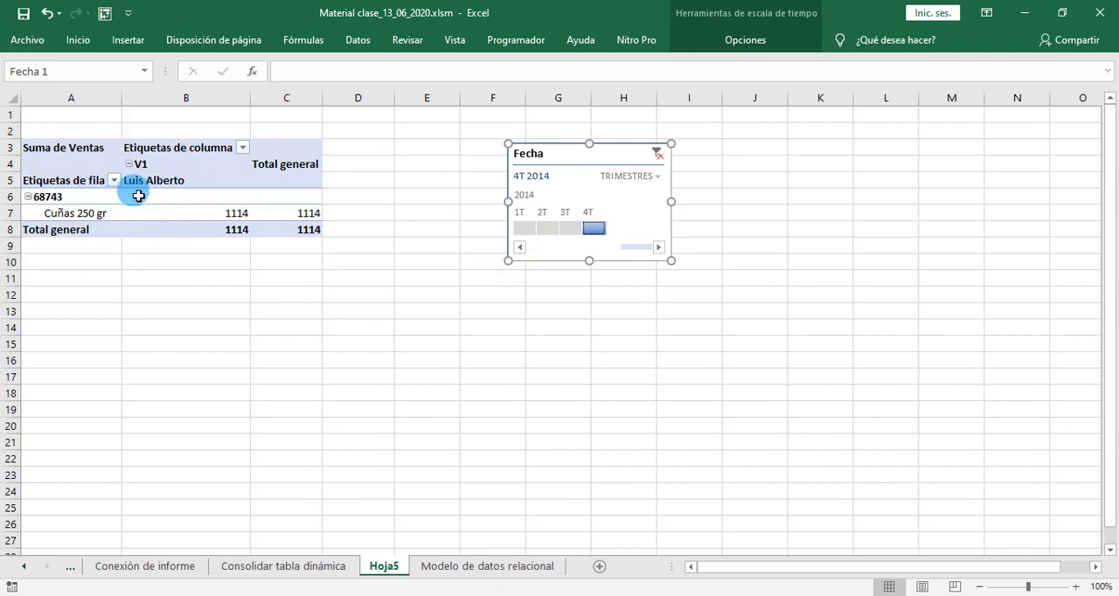
pyautogui.click(557, 230)
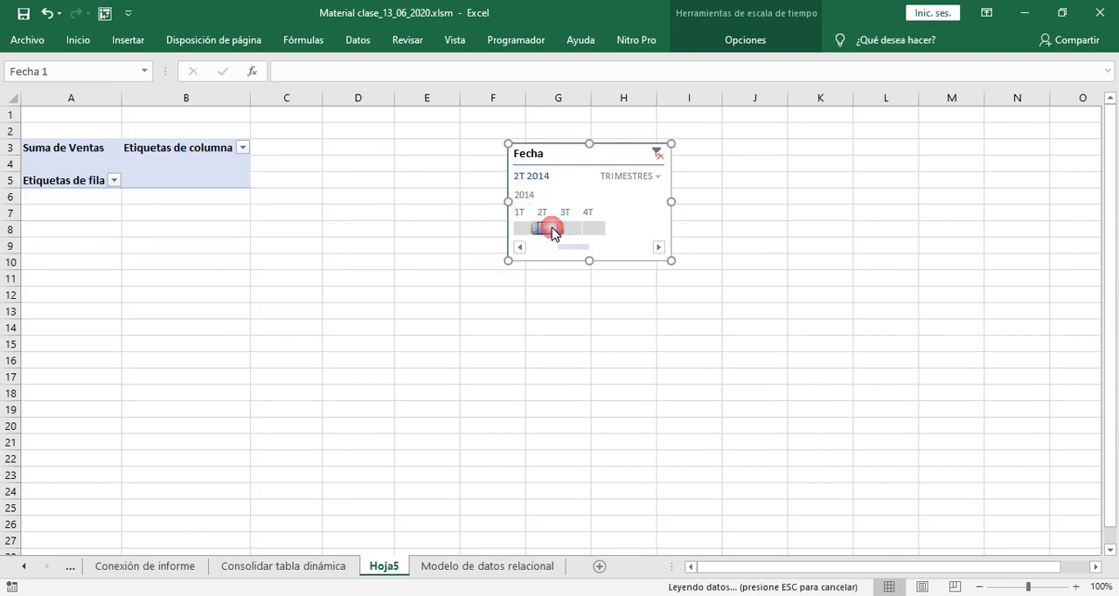
pyautogui.click(644, 154)
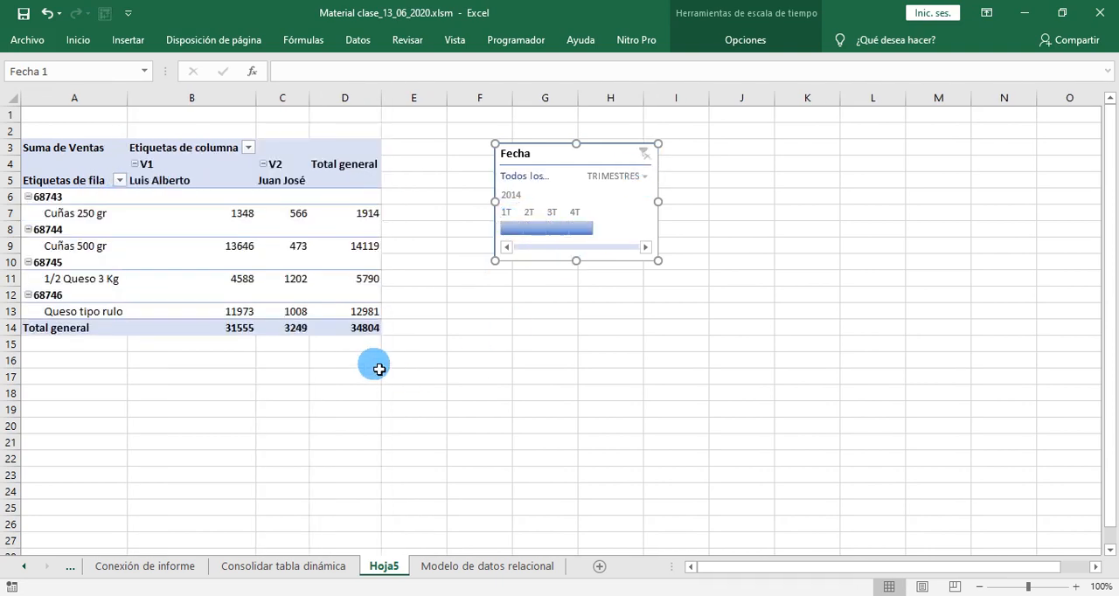